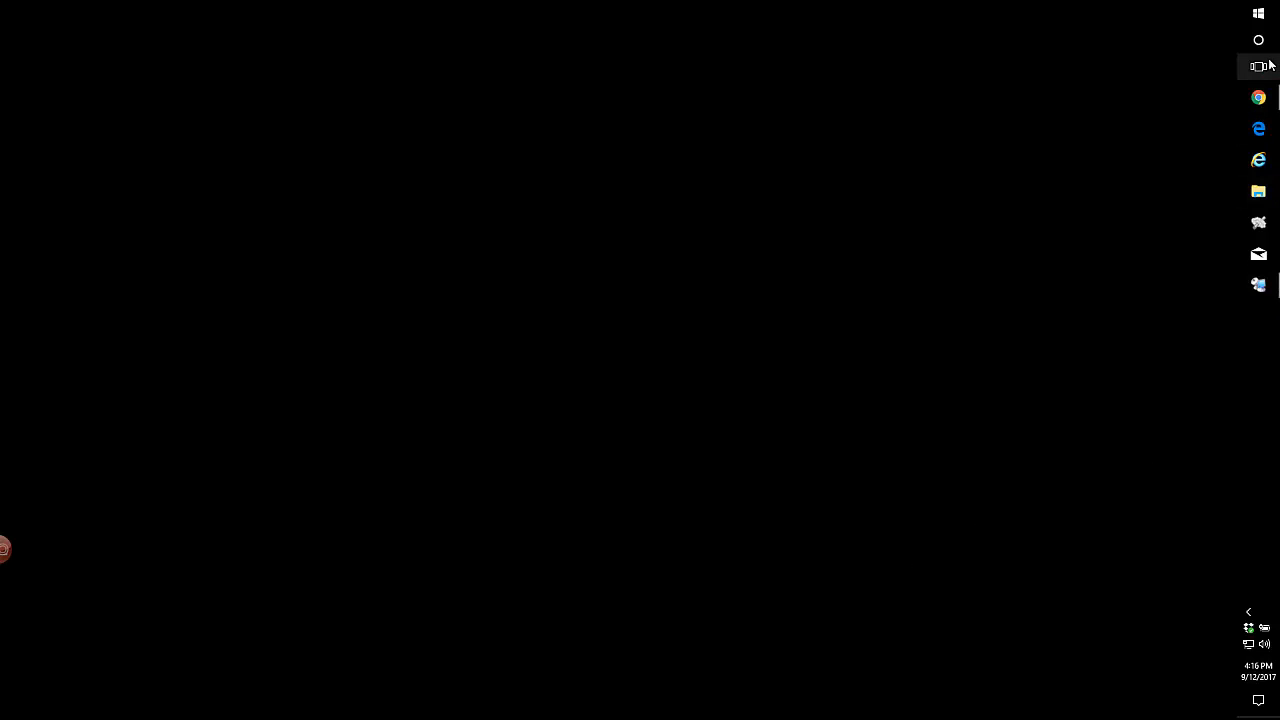
pyautogui.click(1258, 97)
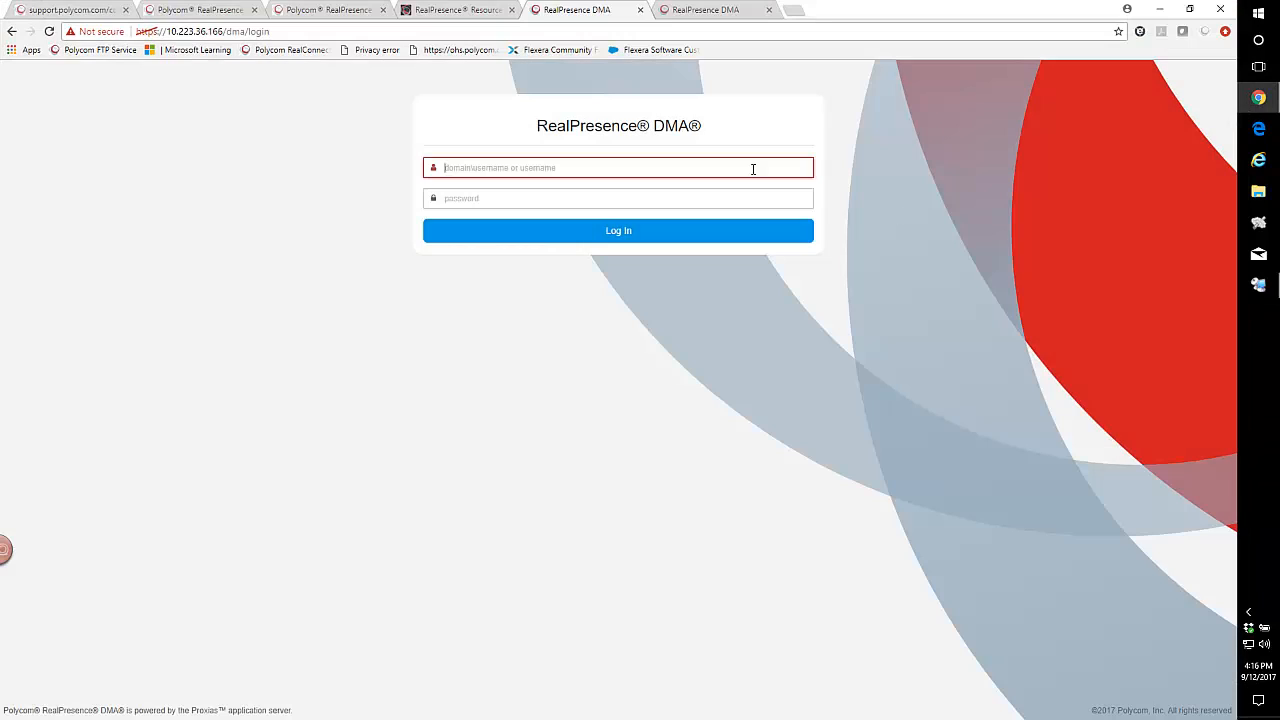
pyautogui.click(430, 12)
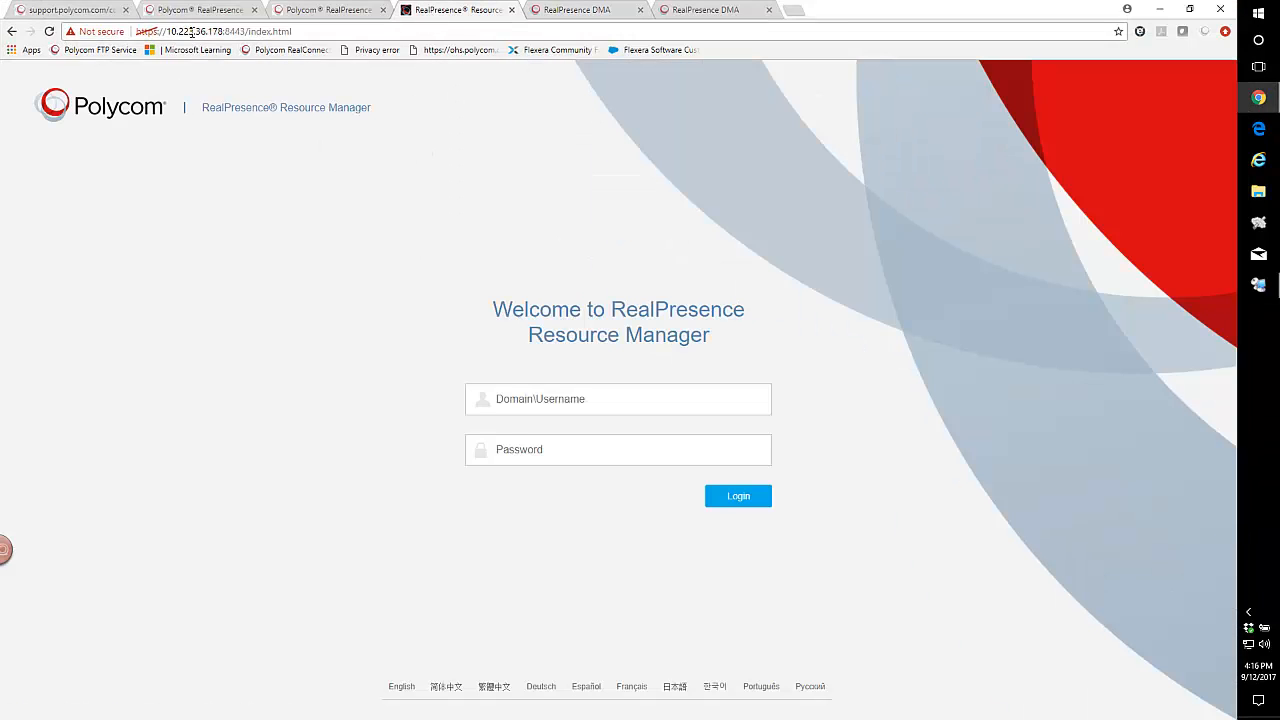
pyautogui.click(575, 12)
pyautogui.click(220, 32)
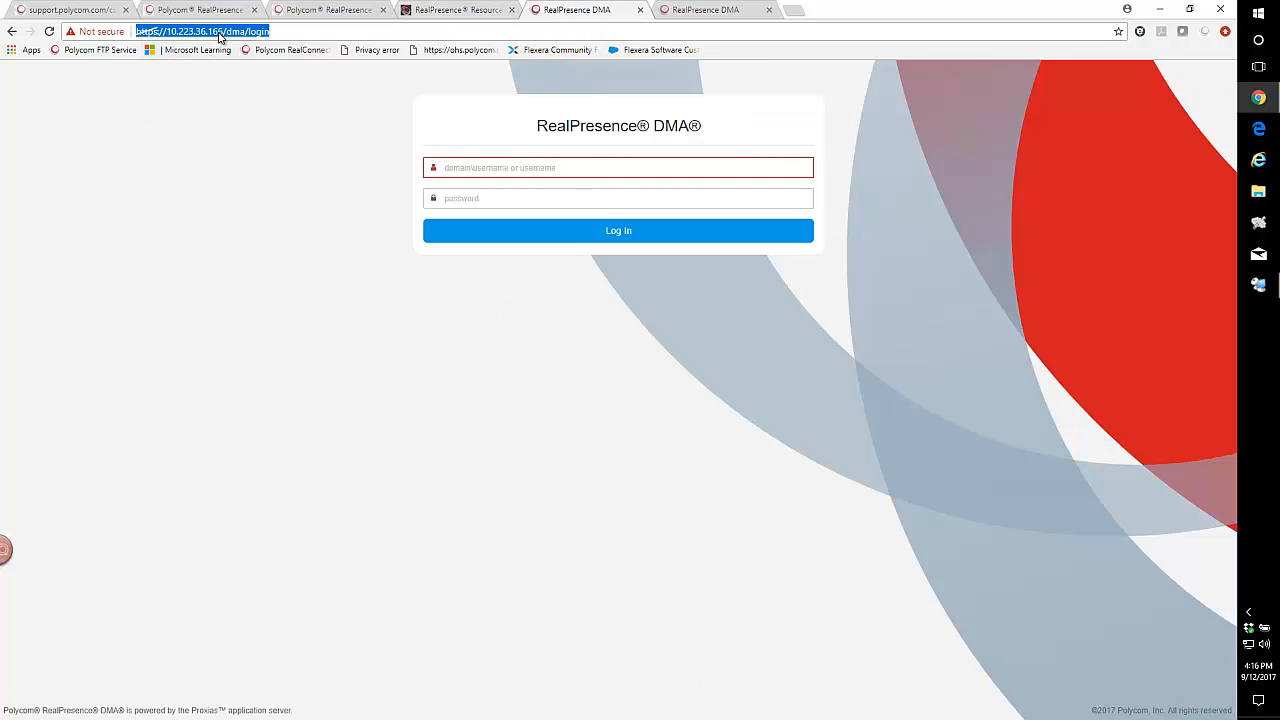
pyautogui.click(220, 35)
pyautogui.moveTo(218, 32); pyautogui.dragTo(318, 30)
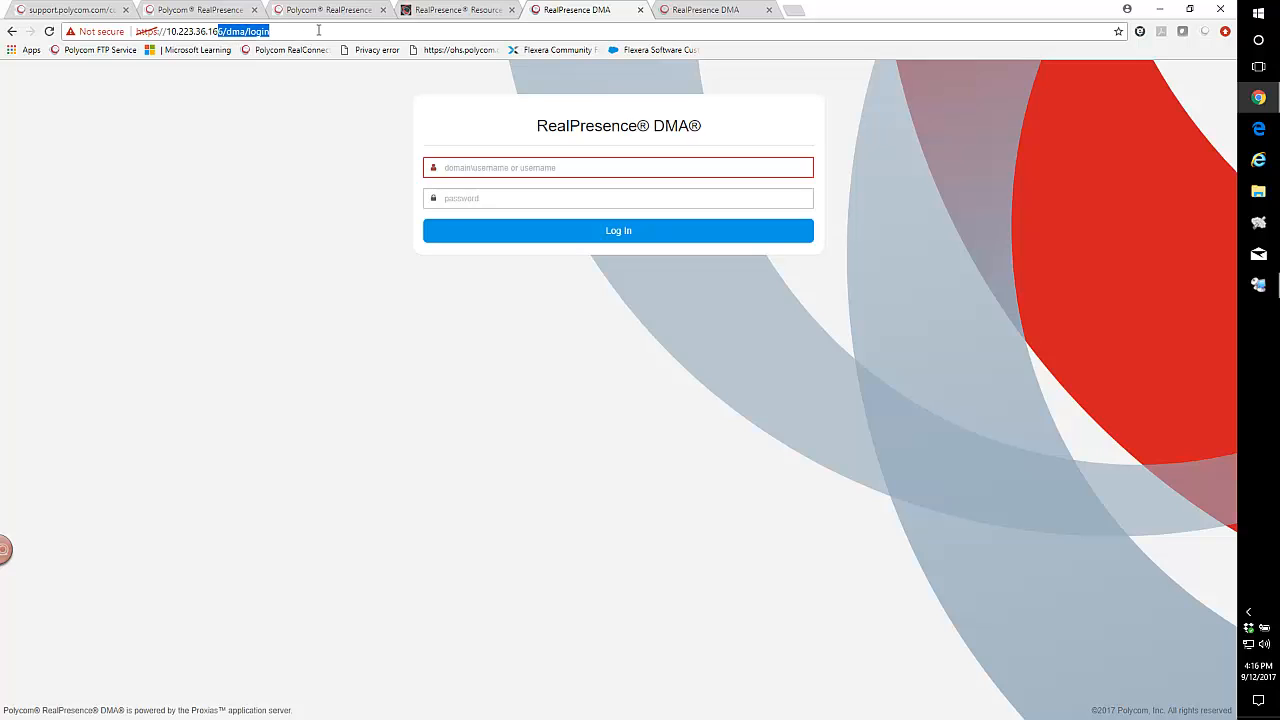
pyautogui.write('8')
pyautogui.press('Return')
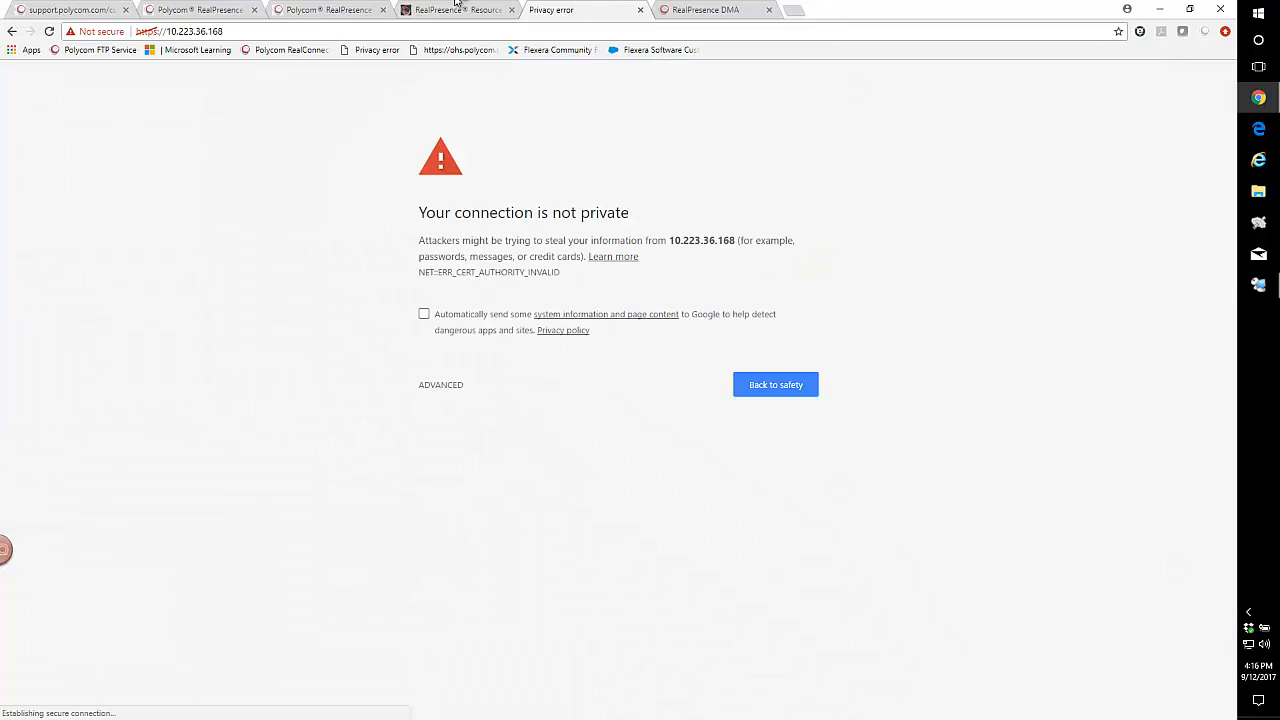
pyautogui.click(688, 12)
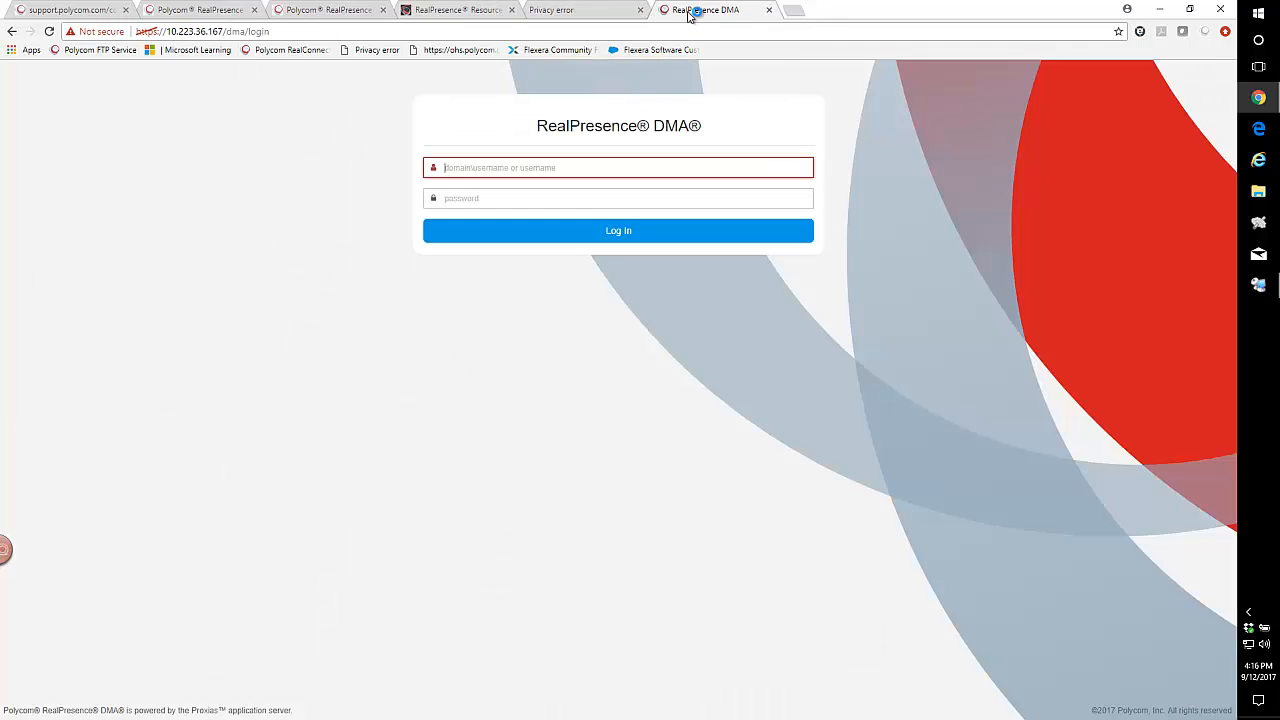
pyautogui.click(285, 34)
pyautogui.click(219, 32)
pyautogui.moveTo(219, 32); pyautogui.dragTo(290, 33)
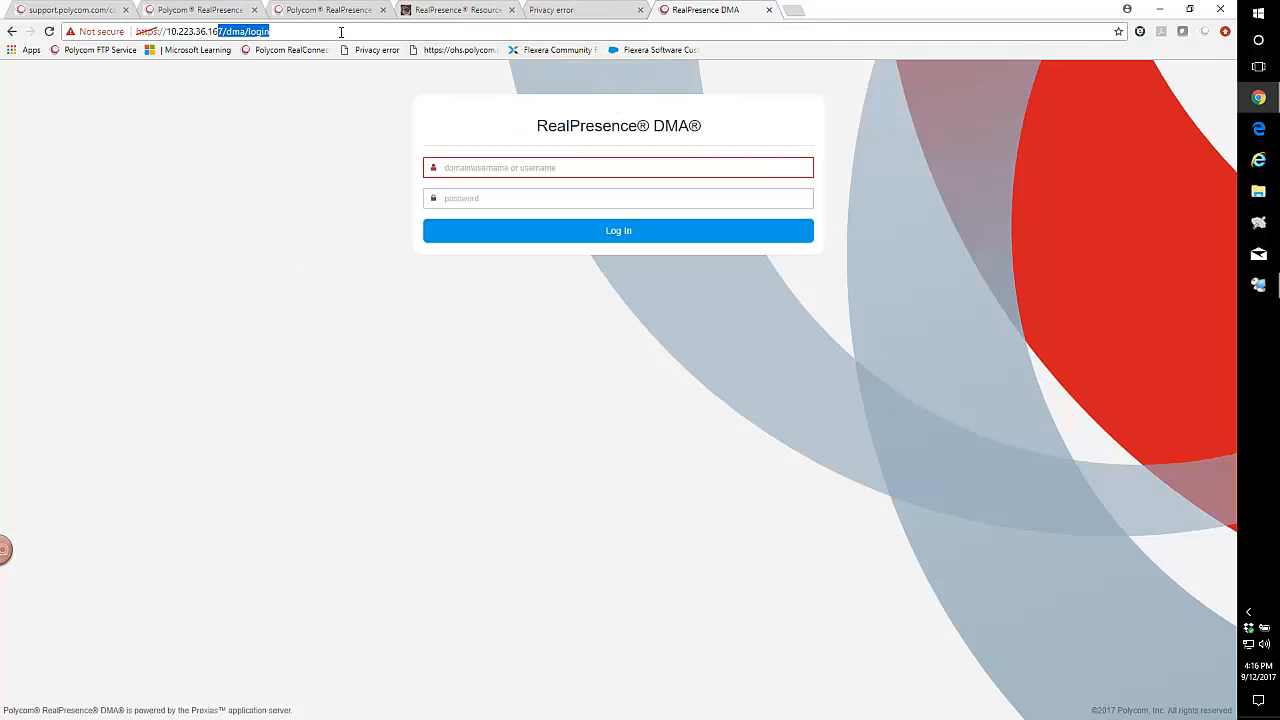
pyautogui.write('9')
pyautogui.press('Return')
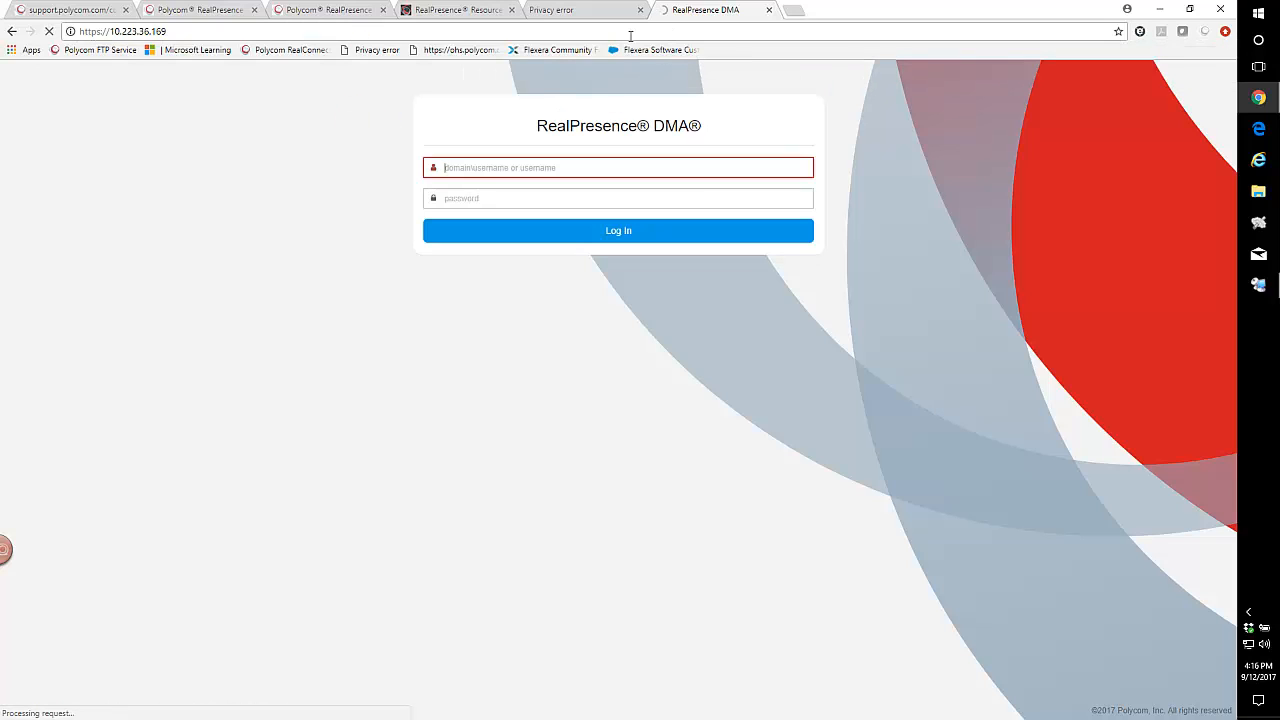
# Proceed past the certificate warnings to the DMA login pages at 10.223.36.168 and 10.223.36.169.
pyautogui.click(590, 14)
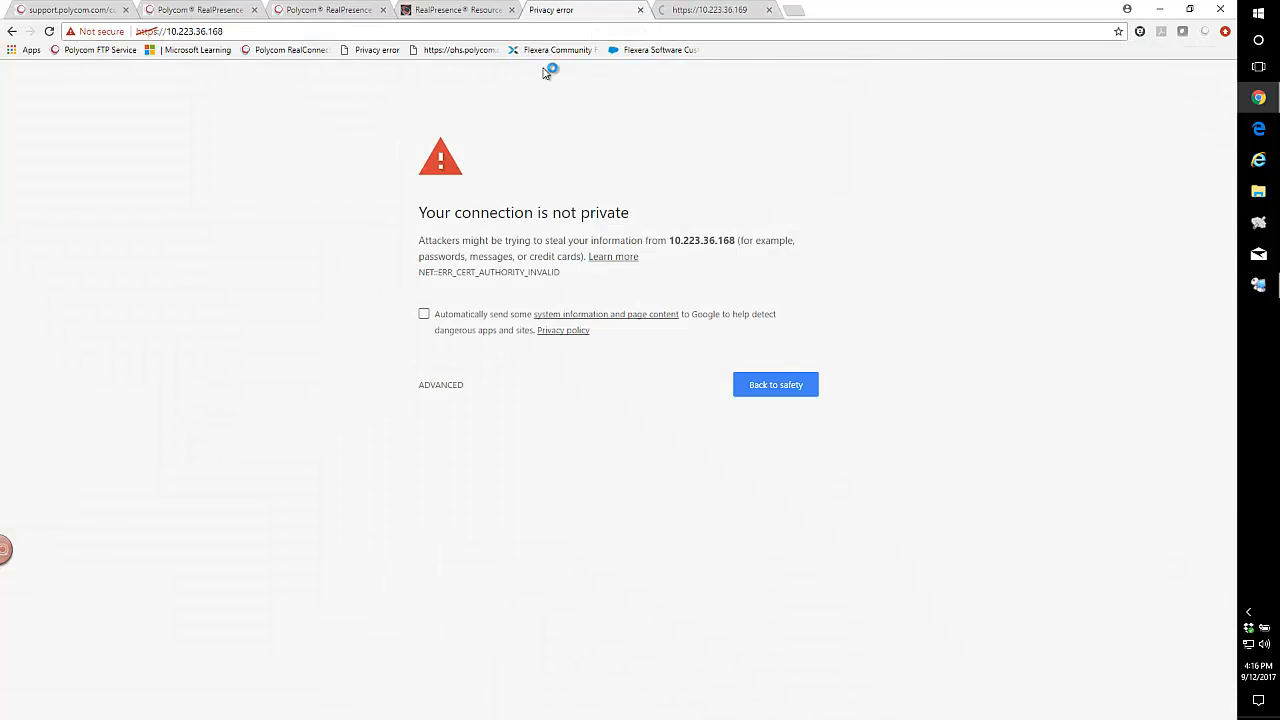
pyautogui.click(440, 385)
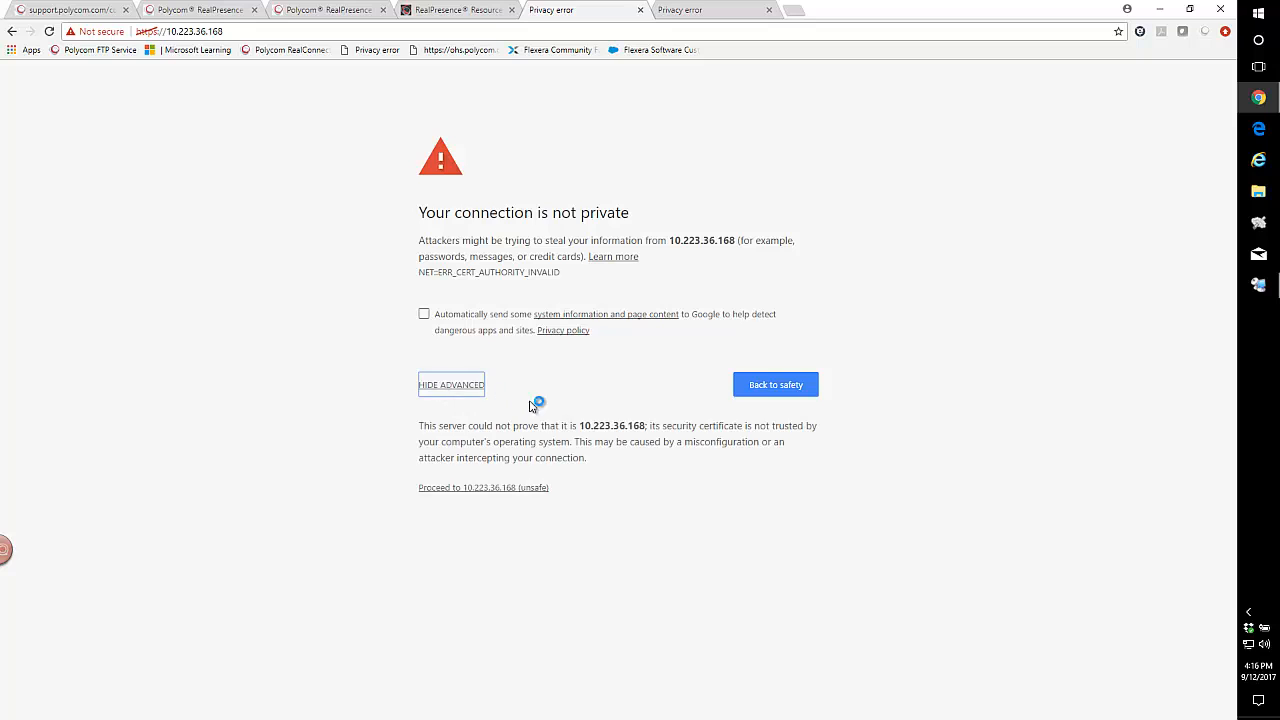
pyautogui.click(483, 490)
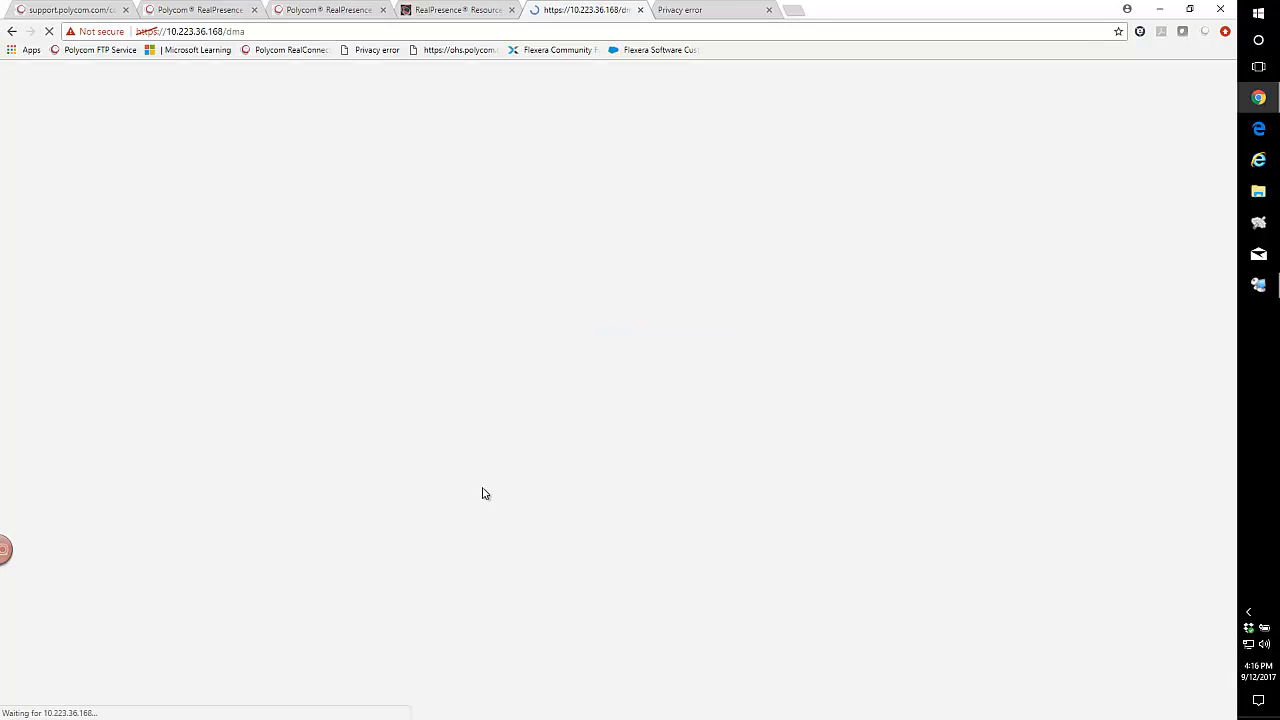
pyautogui.click(697, 12)
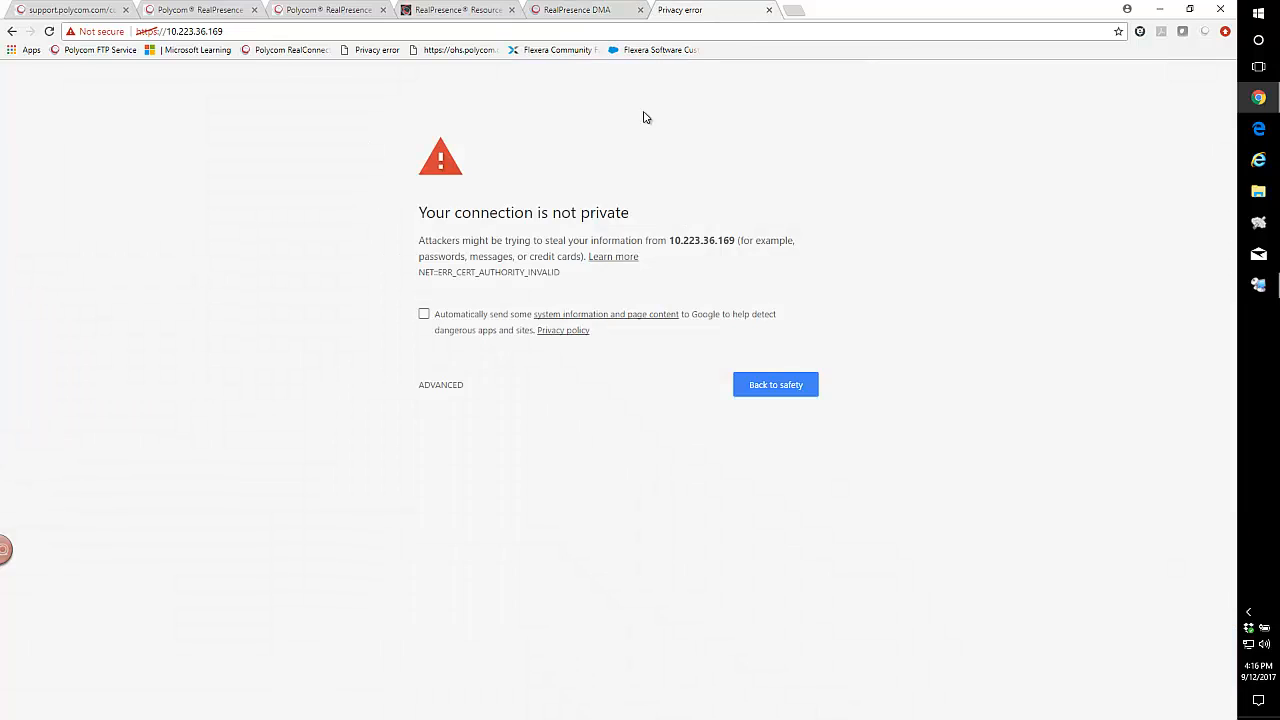
pyautogui.click(441, 388)
pyautogui.click(481, 489)
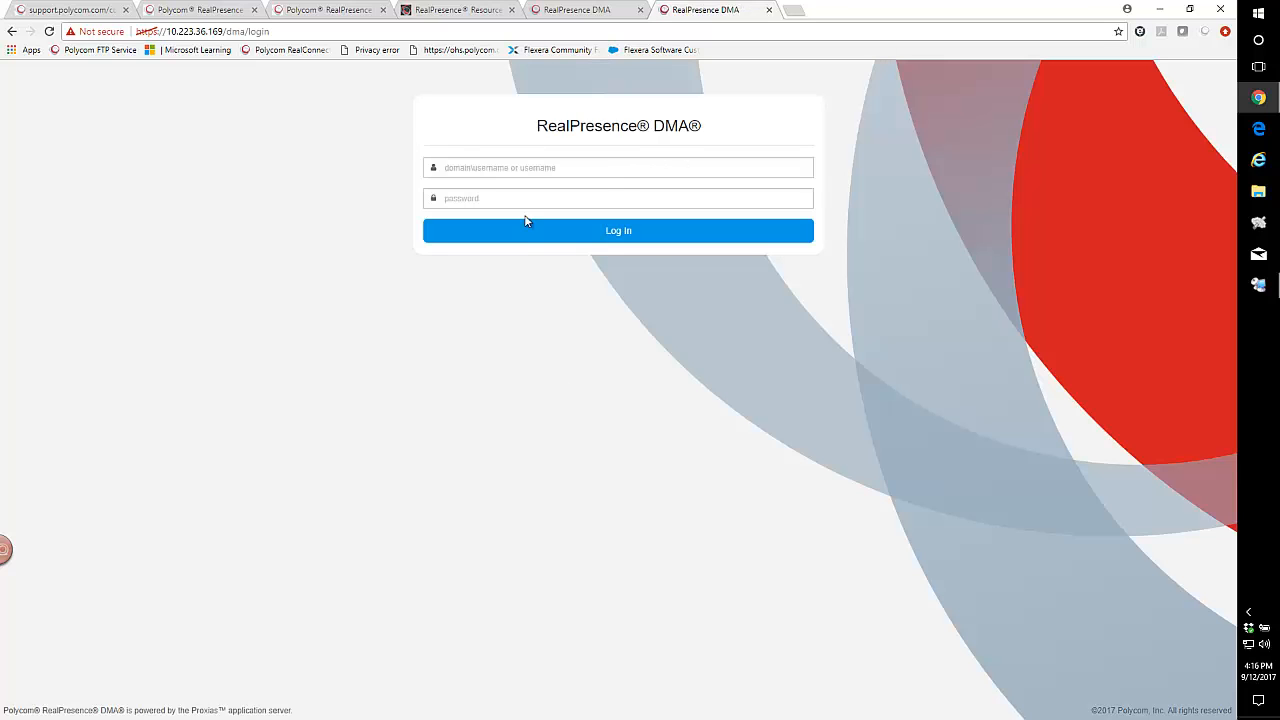
# Log in to the DMA at 10.223.36.168 as admin with the account password and accept the license agreement.
pyautogui.click(588, 11)
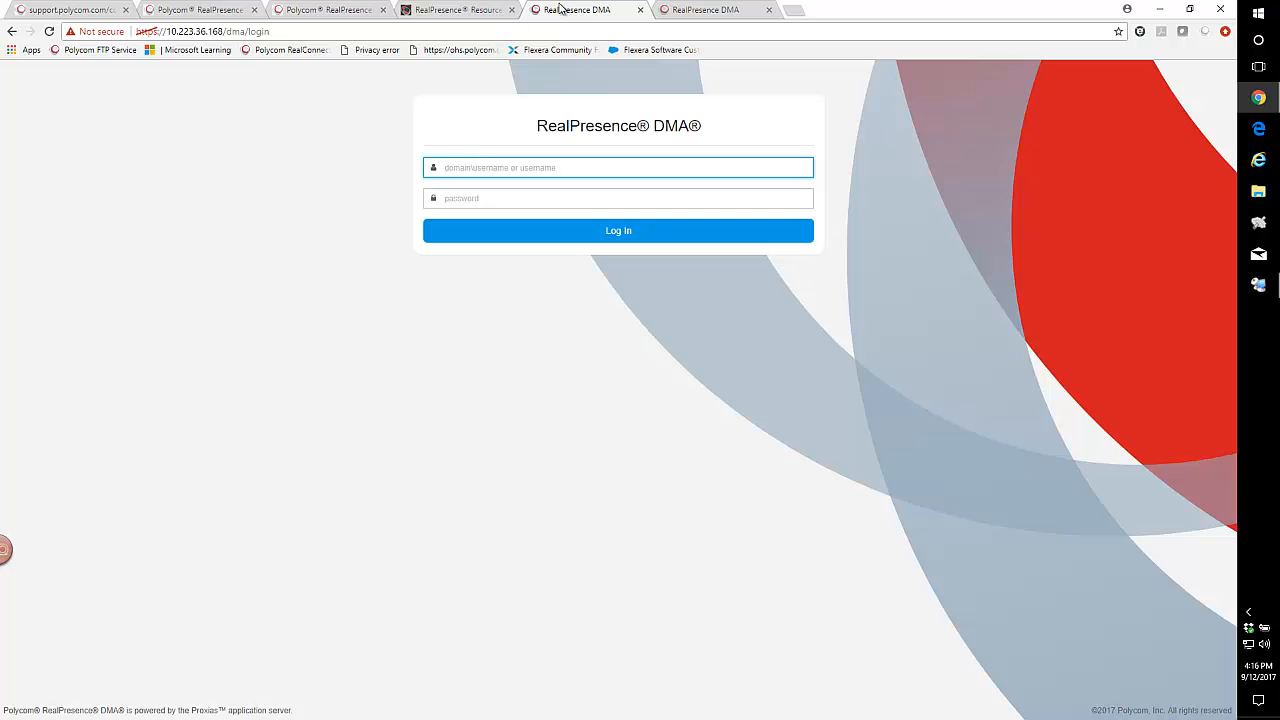
pyautogui.write('admin')
pyautogui.press('Tab')
pyautogui.write('a')
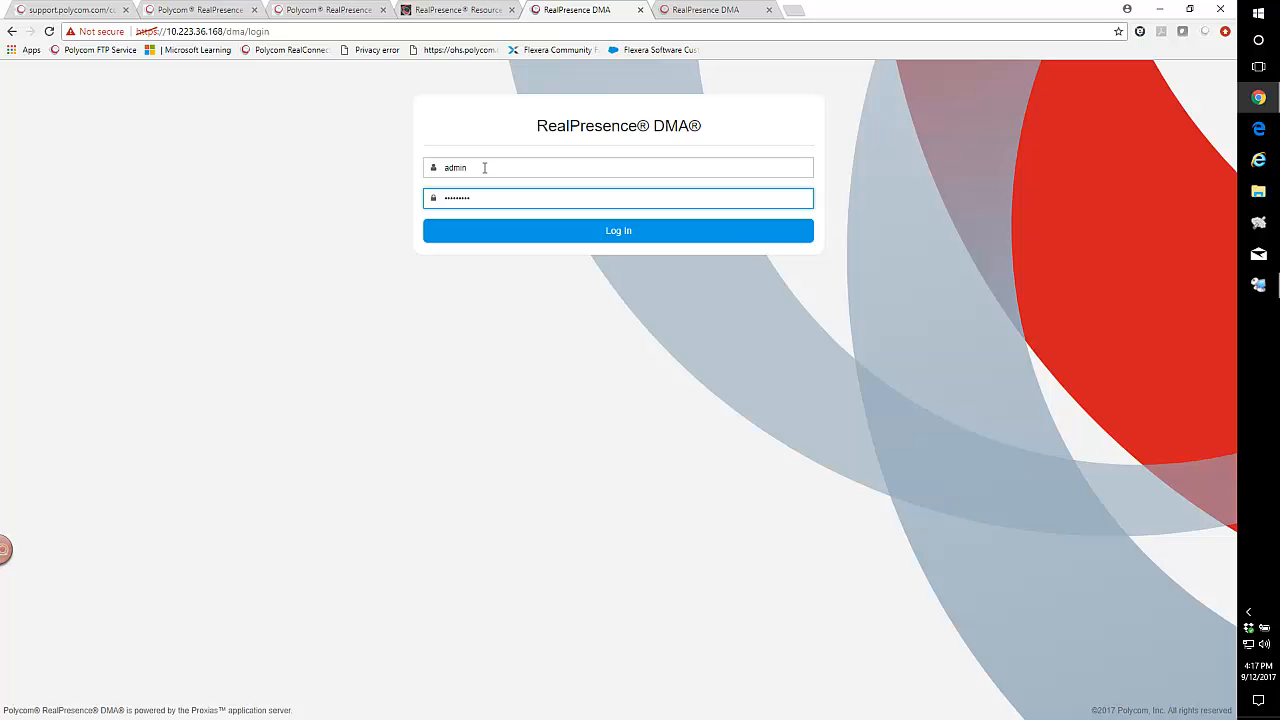
pyautogui.press('Return')
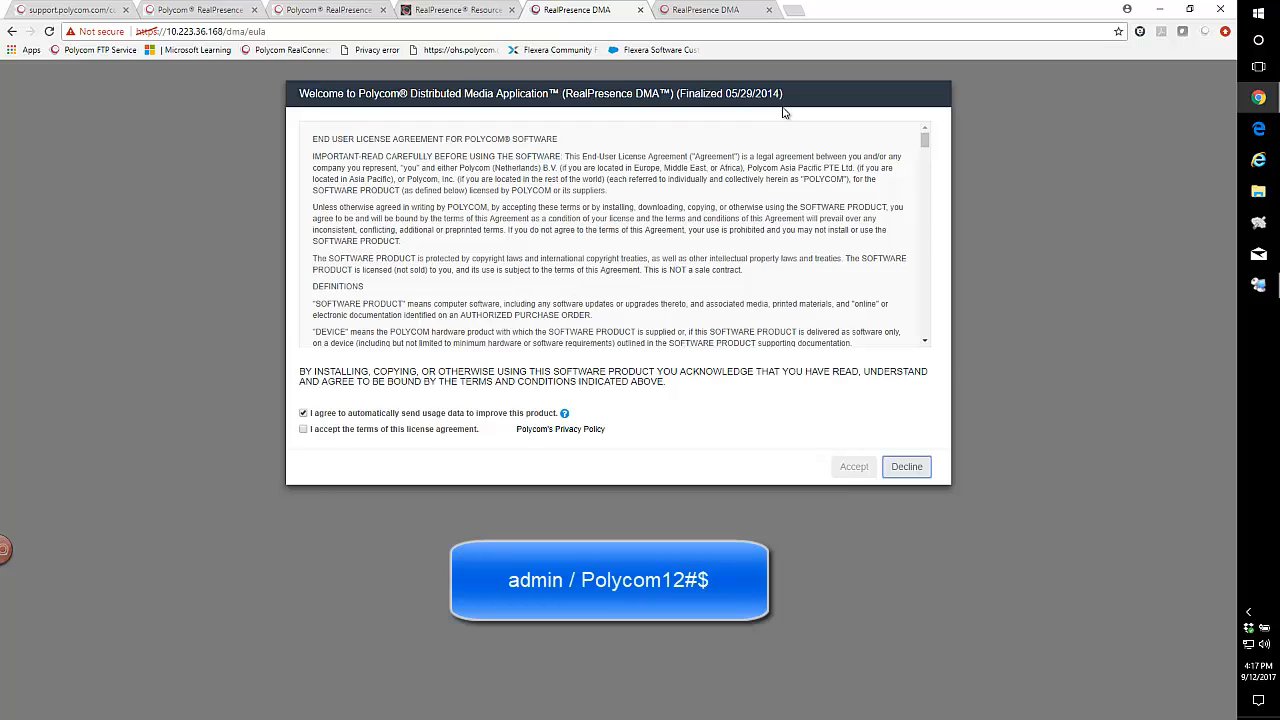
pyautogui.click(303, 429)
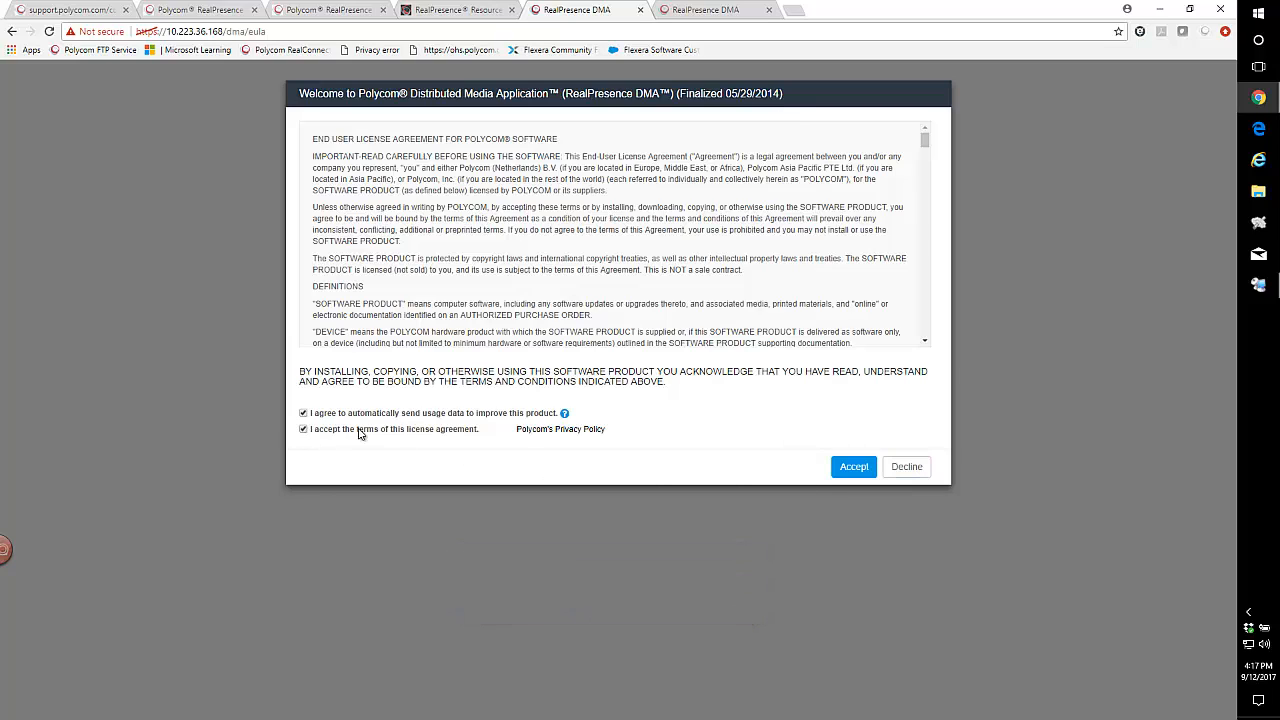
pyautogui.click(848, 470)
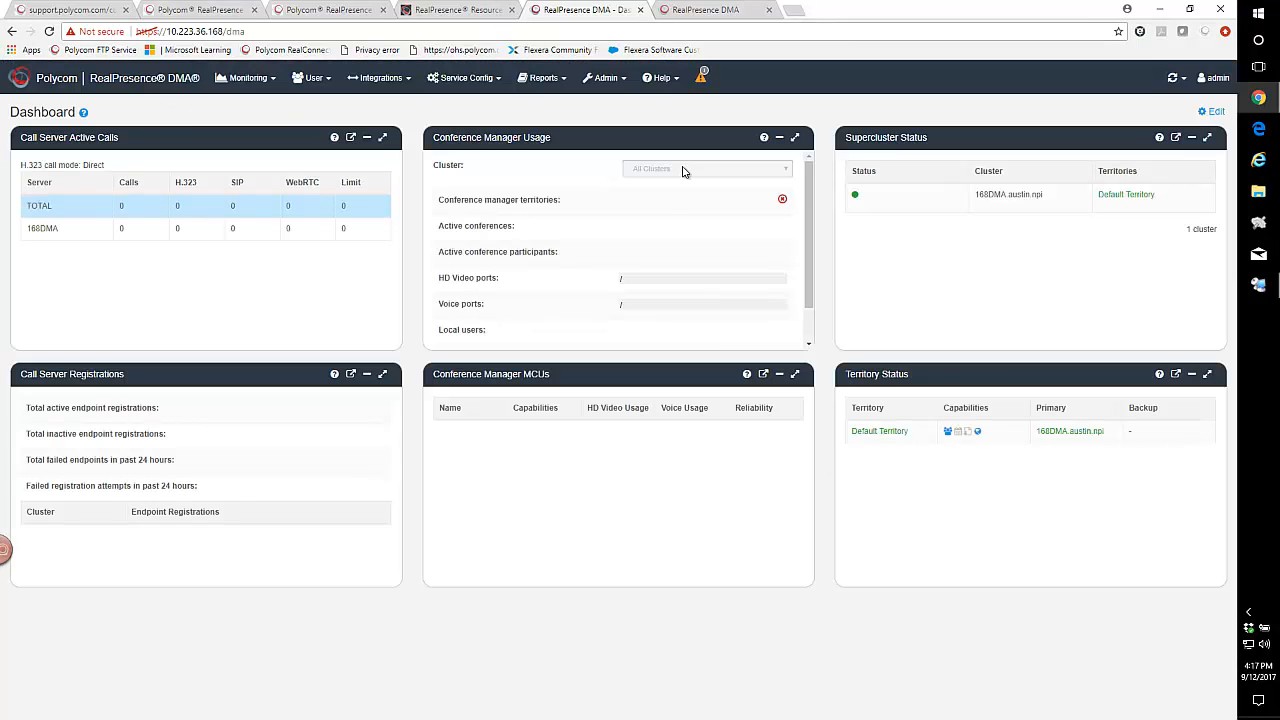
# Log in to the DMA at 10.223.36.169 as admin with the account password and accept the license agreement.
pyautogui.click(727, 14)
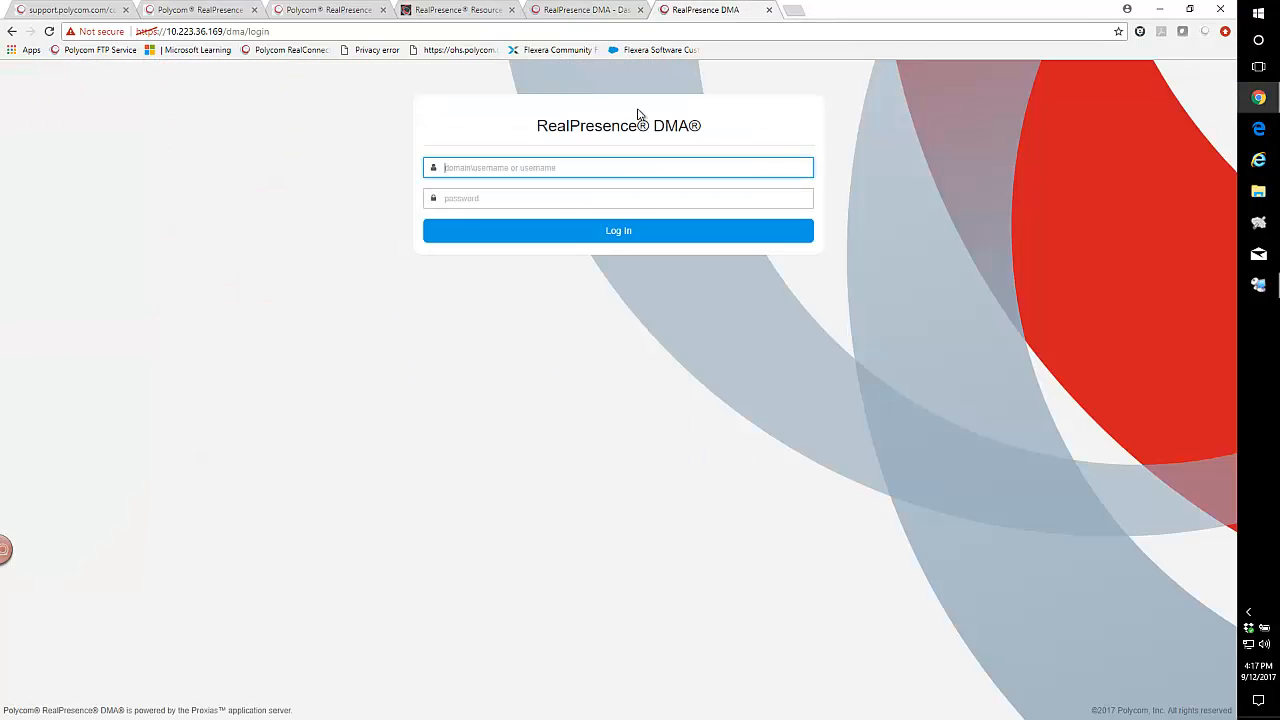
pyautogui.write('admin')
pyautogui.press('Tab')
pyautogui.write('ad')
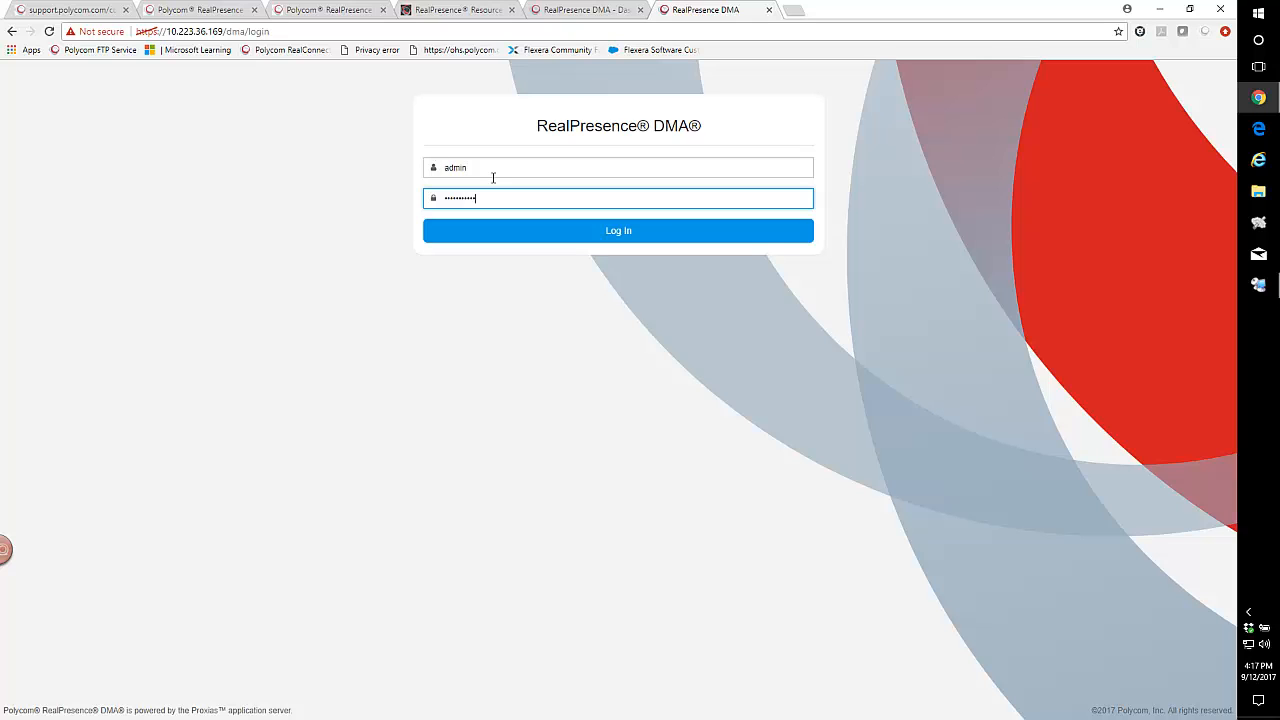
pyautogui.click(594, 234)
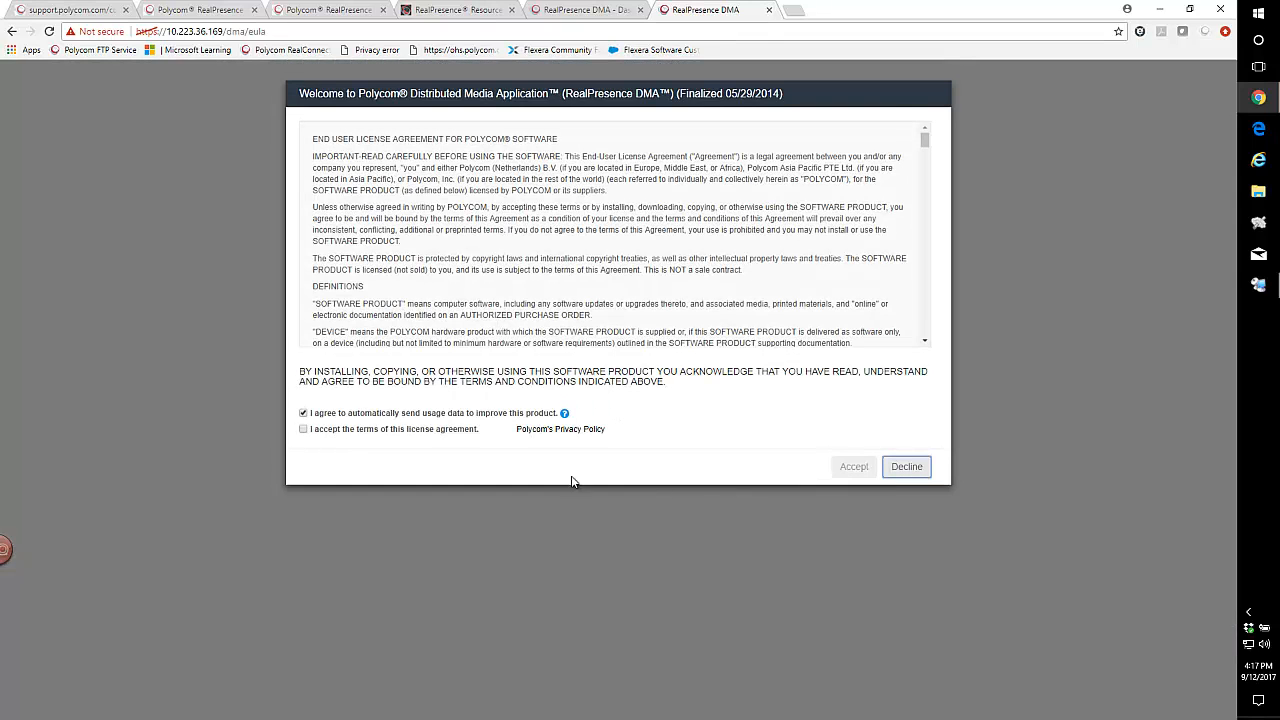
pyautogui.click(334, 432)
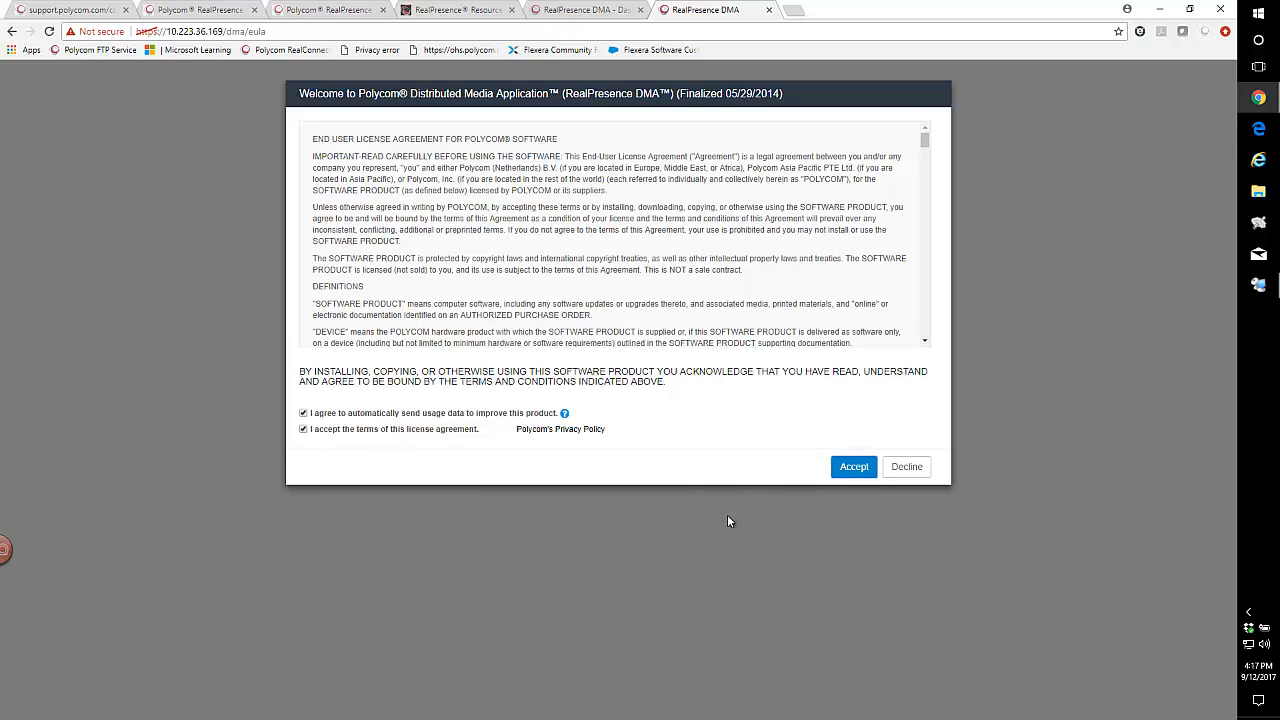
pyautogui.click(850, 468)
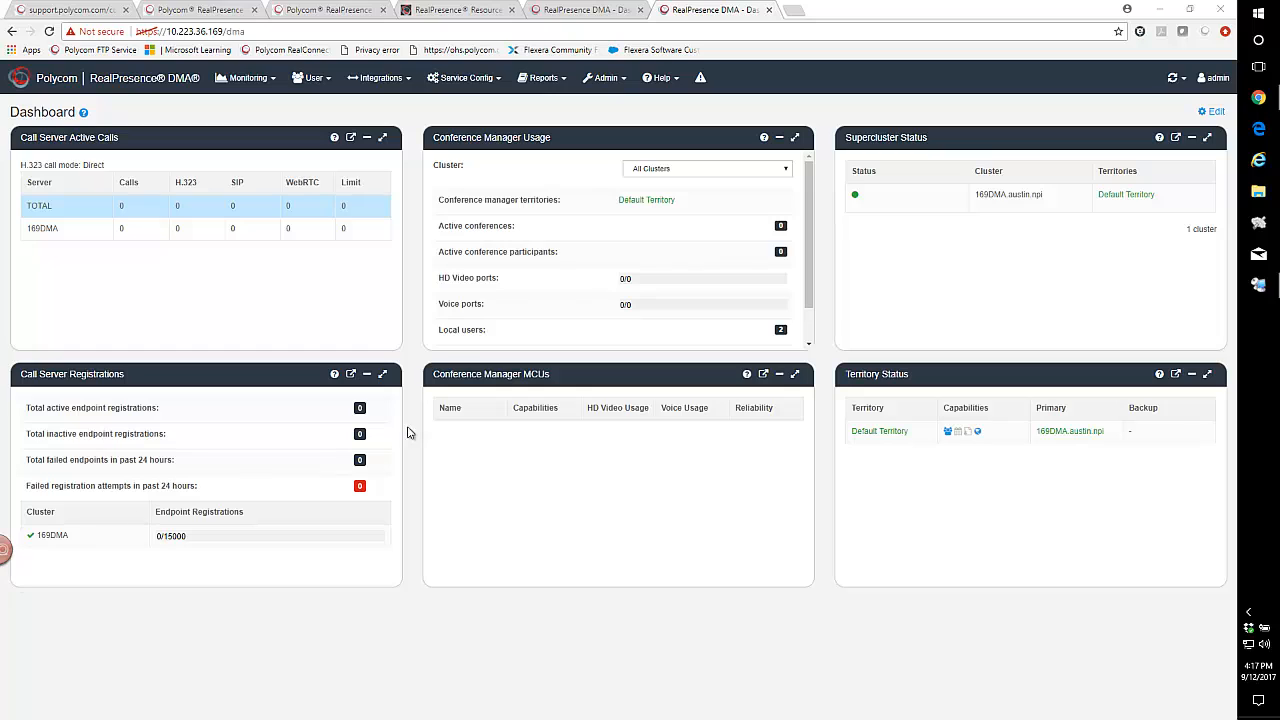
# Try to log in to RealPresence Resource Manager as admin with the account password.
pyautogui.click(446, 12)
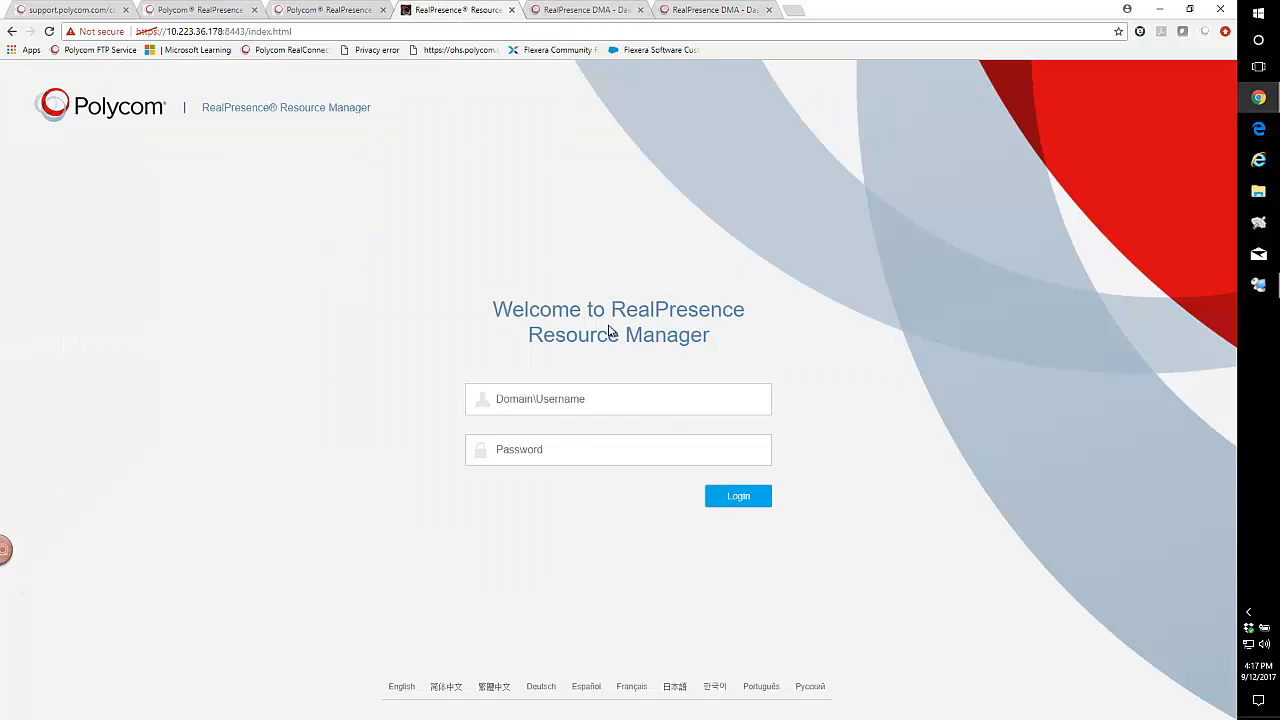
pyautogui.click(554, 404)
pyautogui.write('admin')
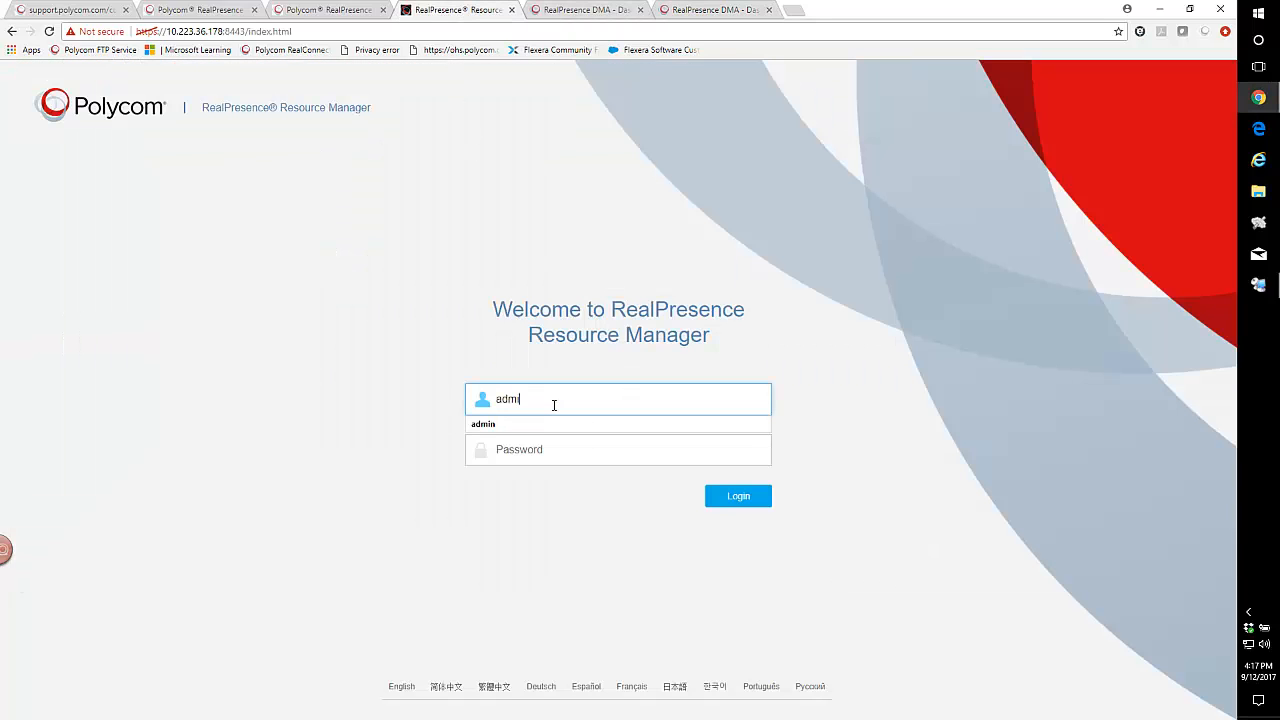
pyautogui.press('Tab')
pyautogui.write('*')
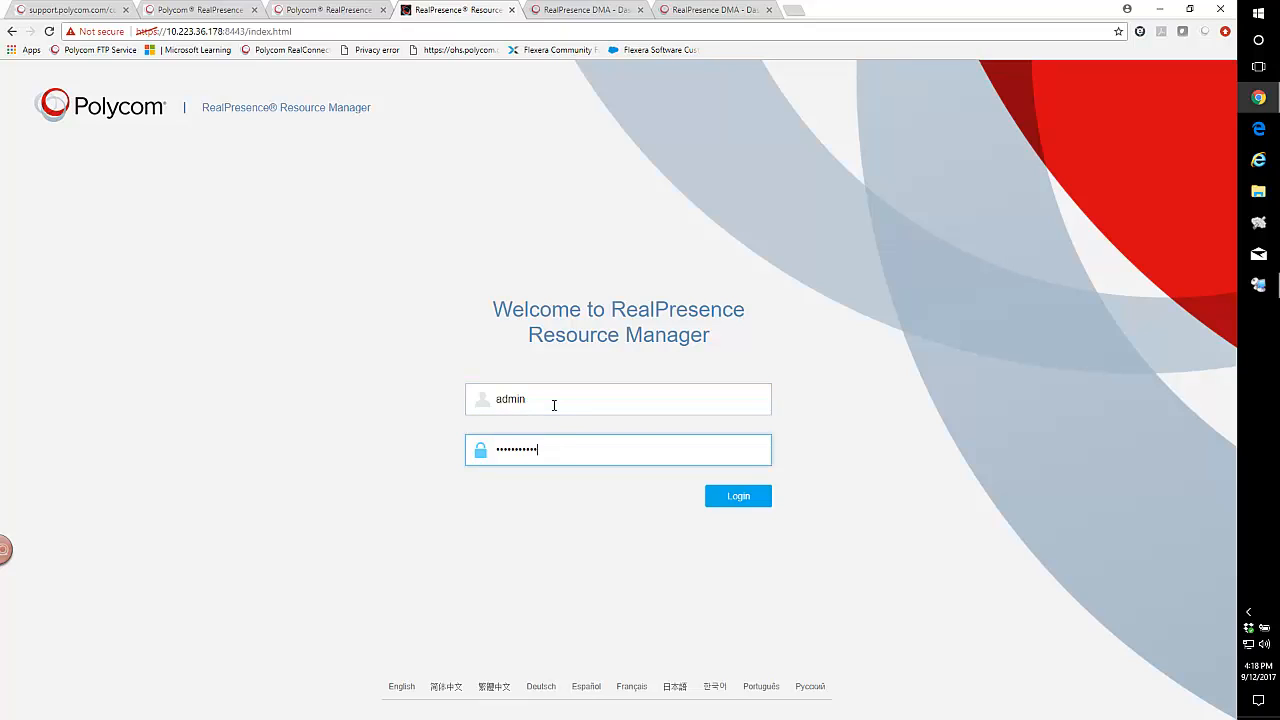
pyautogui.press('Return')
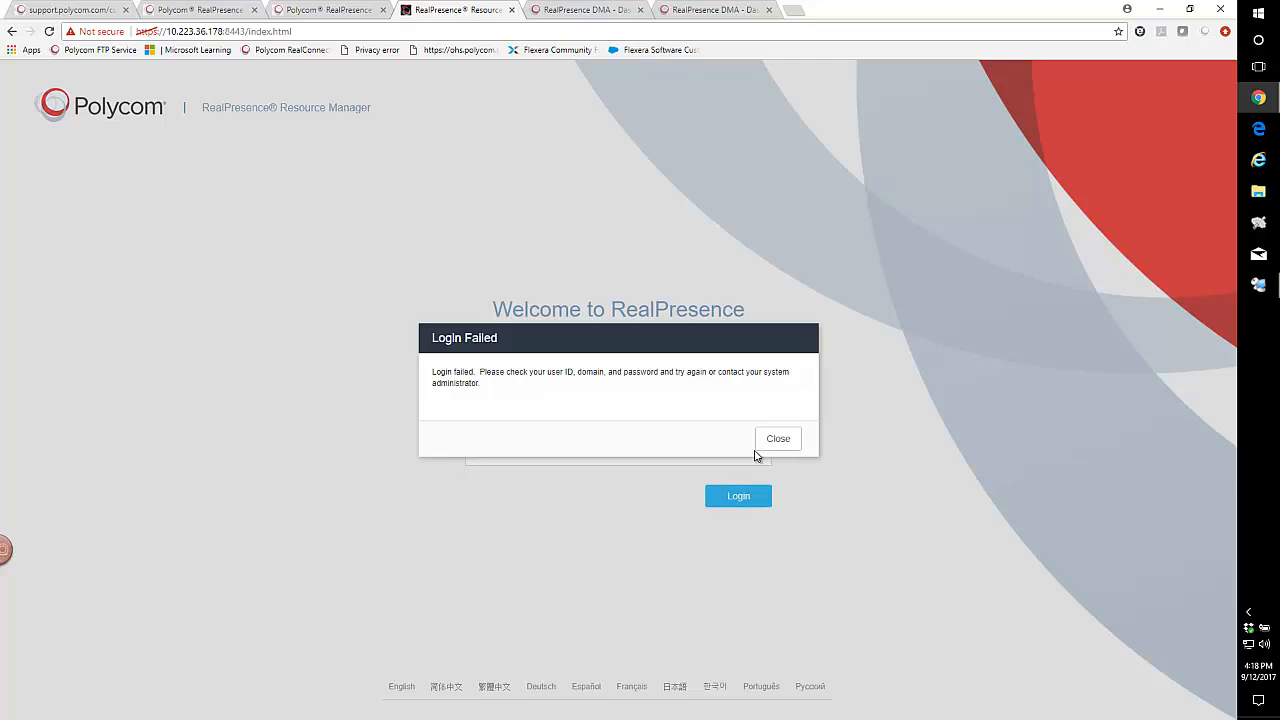
pyautogui.click(788, 438)
# Re-enter the Resource Manager account password, log in, and dismiss the login information.
pyautogui.moveTo(559, 450); pyautogui.dragTo(457, 451)
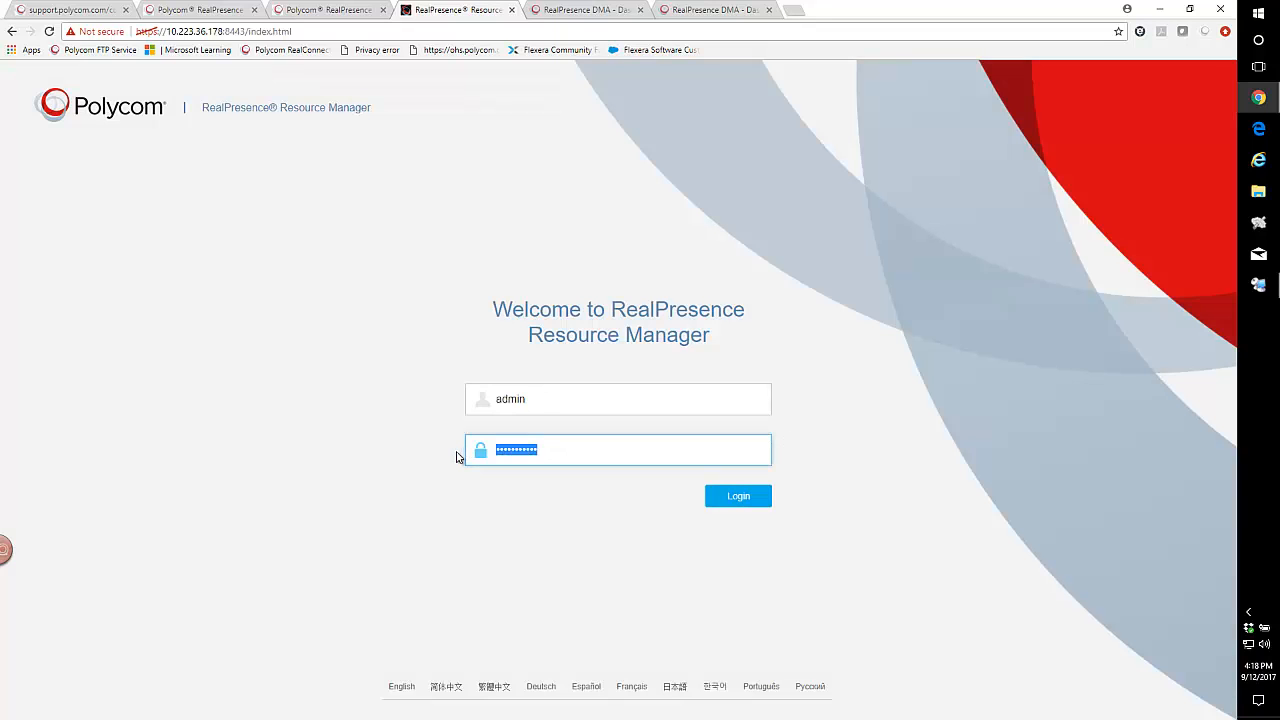
pyautogui.write('***********')
pyautogui.press('Return')
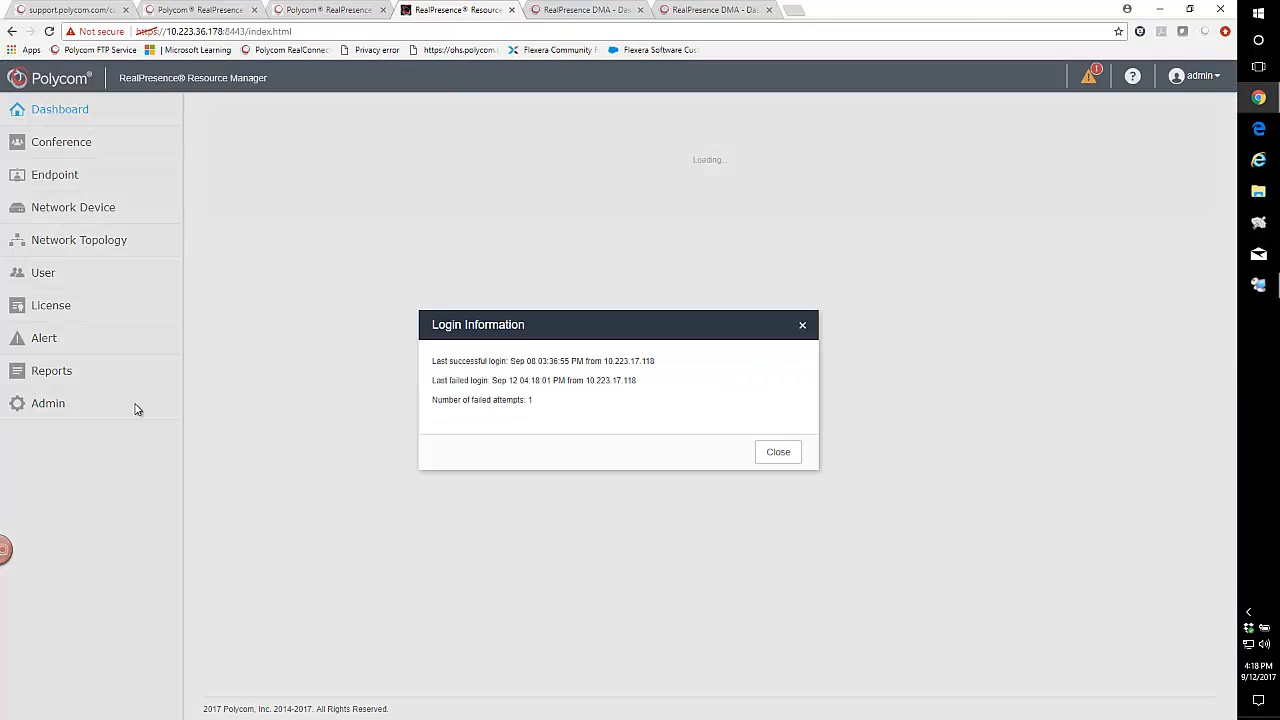
pyautogui.click(775, 455)
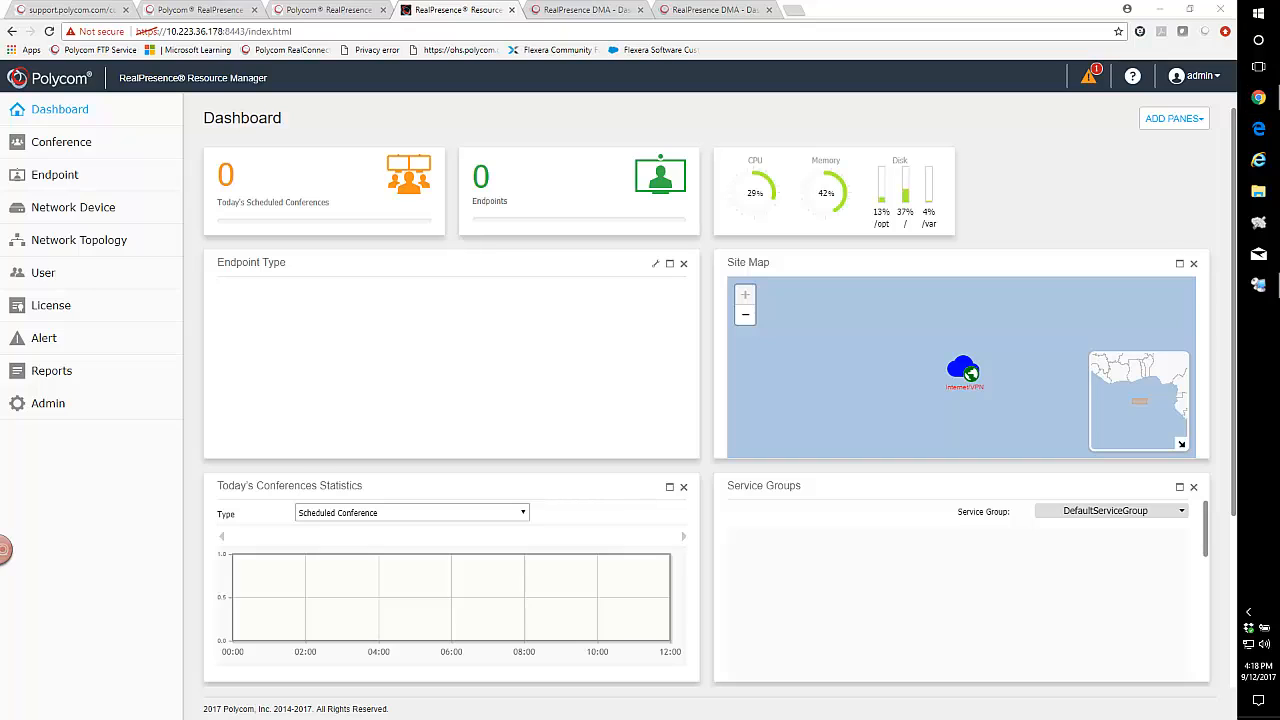
# In the Resource Manager's System Time server settings, set the system time zone to America/Chicago (UTC-06:00).
pyautogui.click(44, 406)
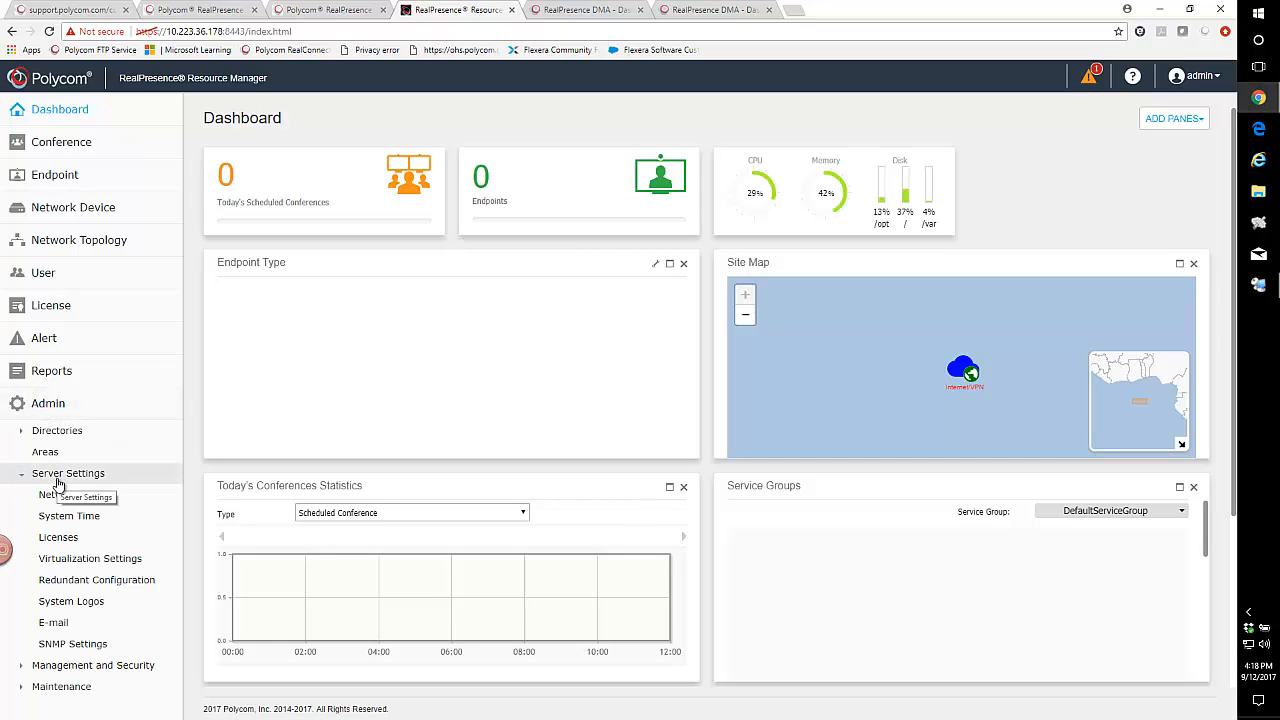
pyautogui.click(69, 515)
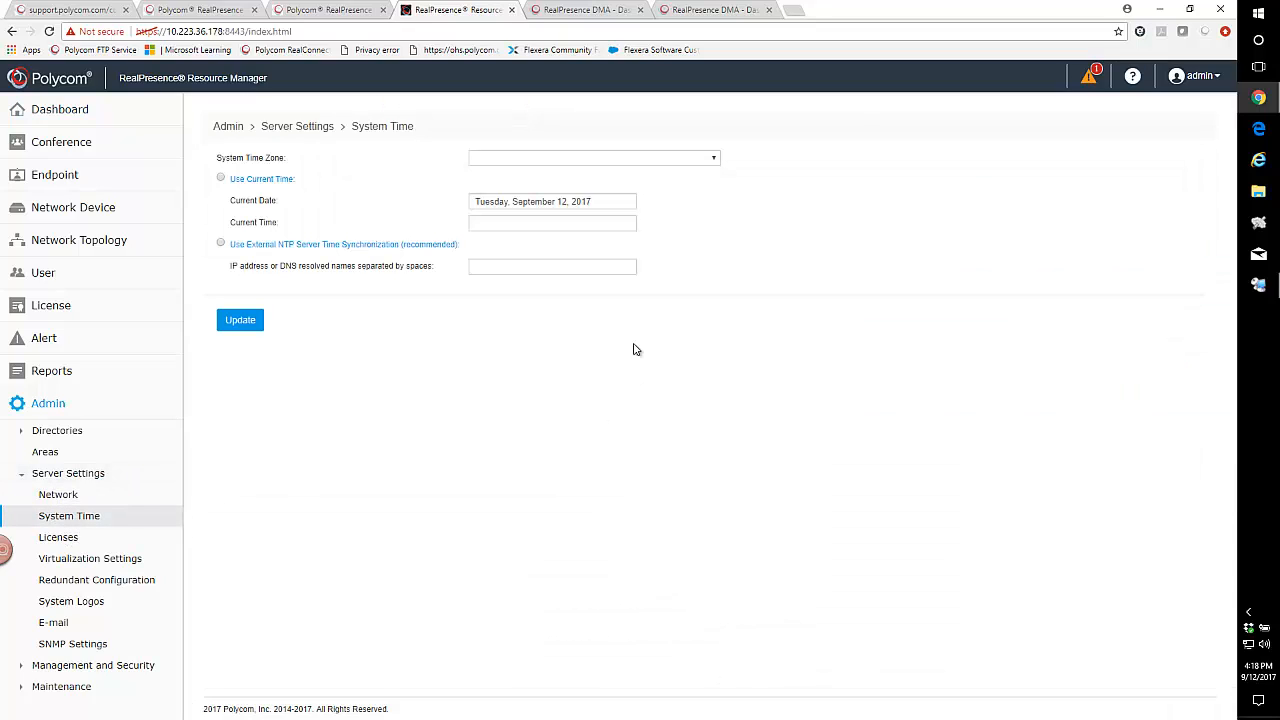
pyautogui.click(716, 162)
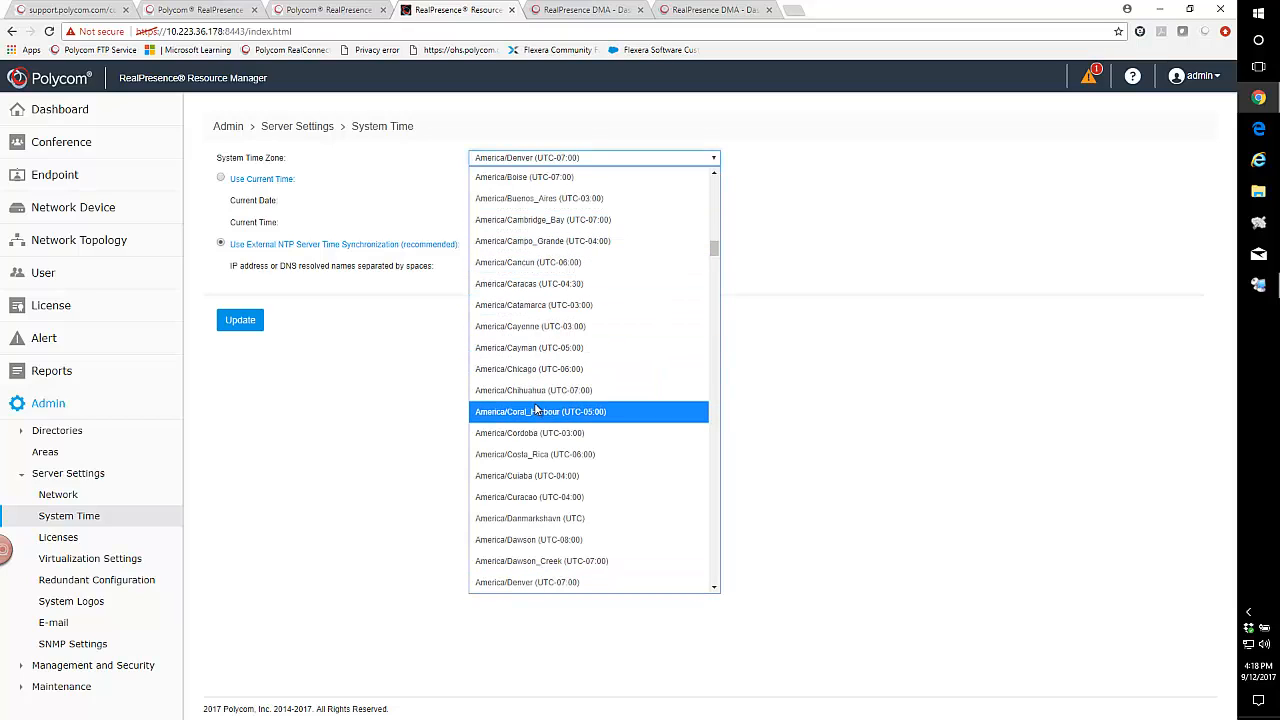
pyautogui.click(529, 369)
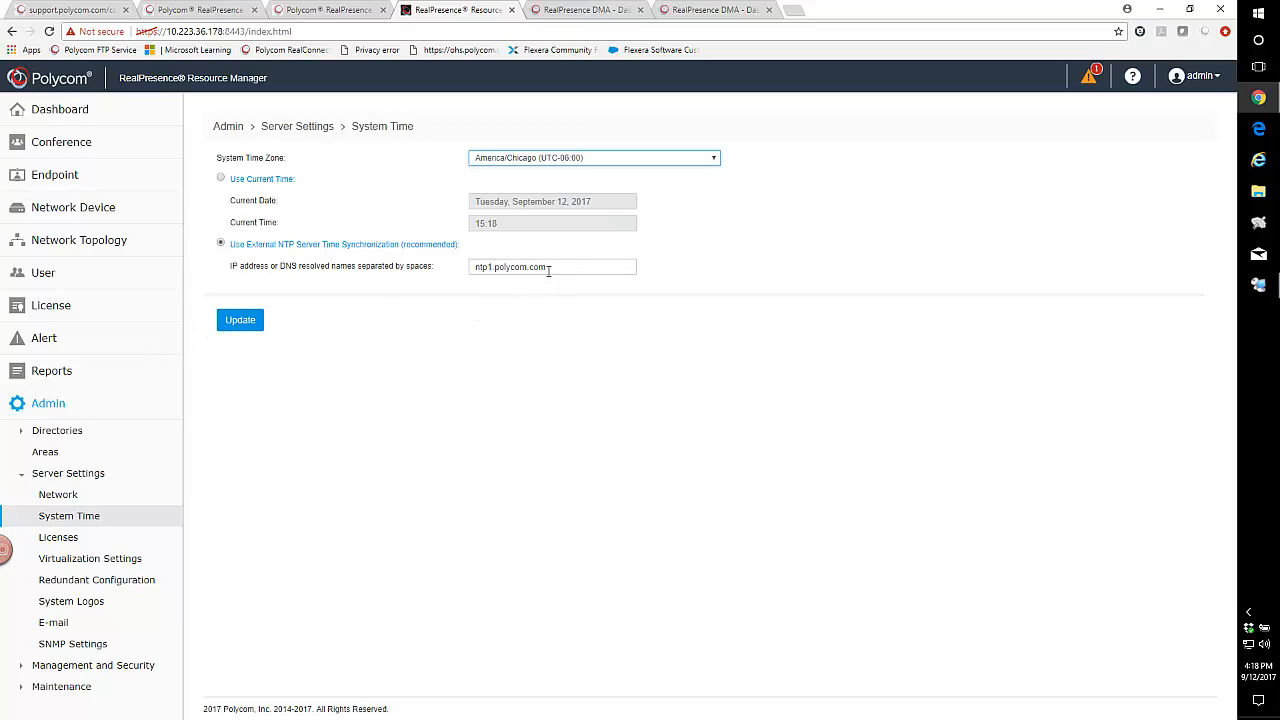
# Copy the NTP server name ntp1.polycom.com, apply the Resource Manager's time settings, and confirm the restart.
pyautogui.moveTo(545, 267); pyautogui.dragTo(487, 268)
pyautogui.rightClick(507, 279)
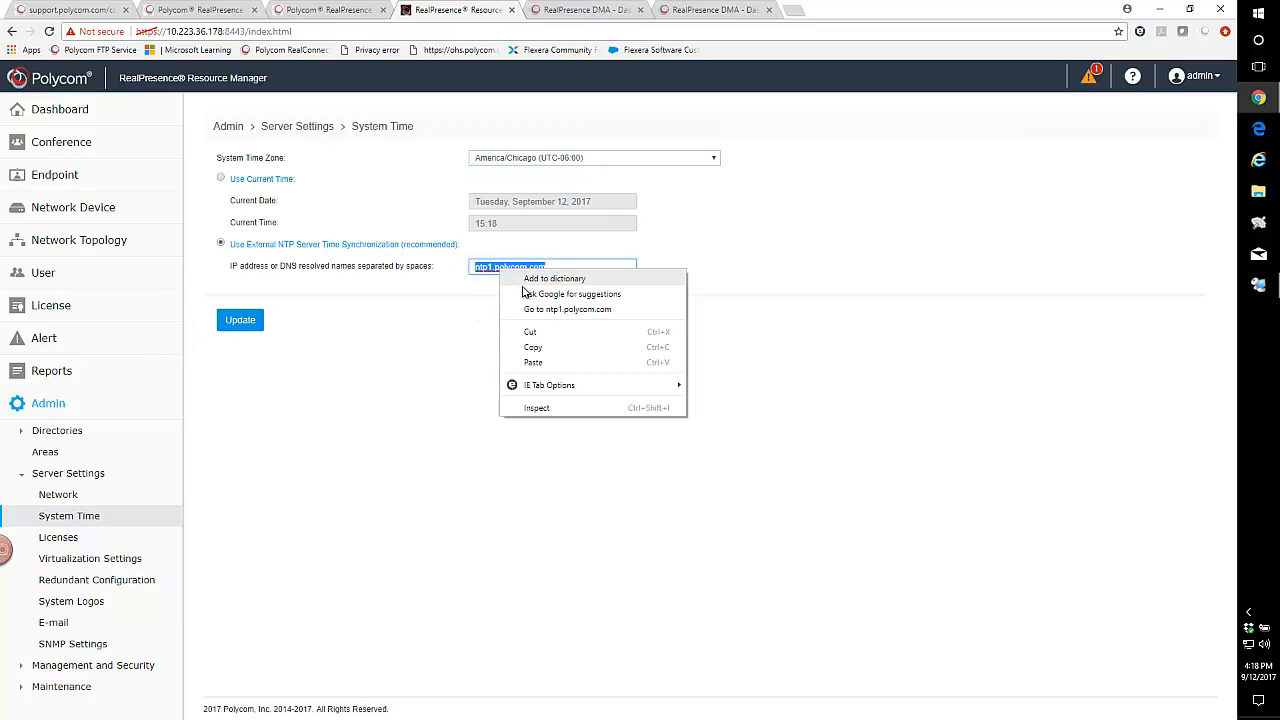
pyautogui.click(529, 347)
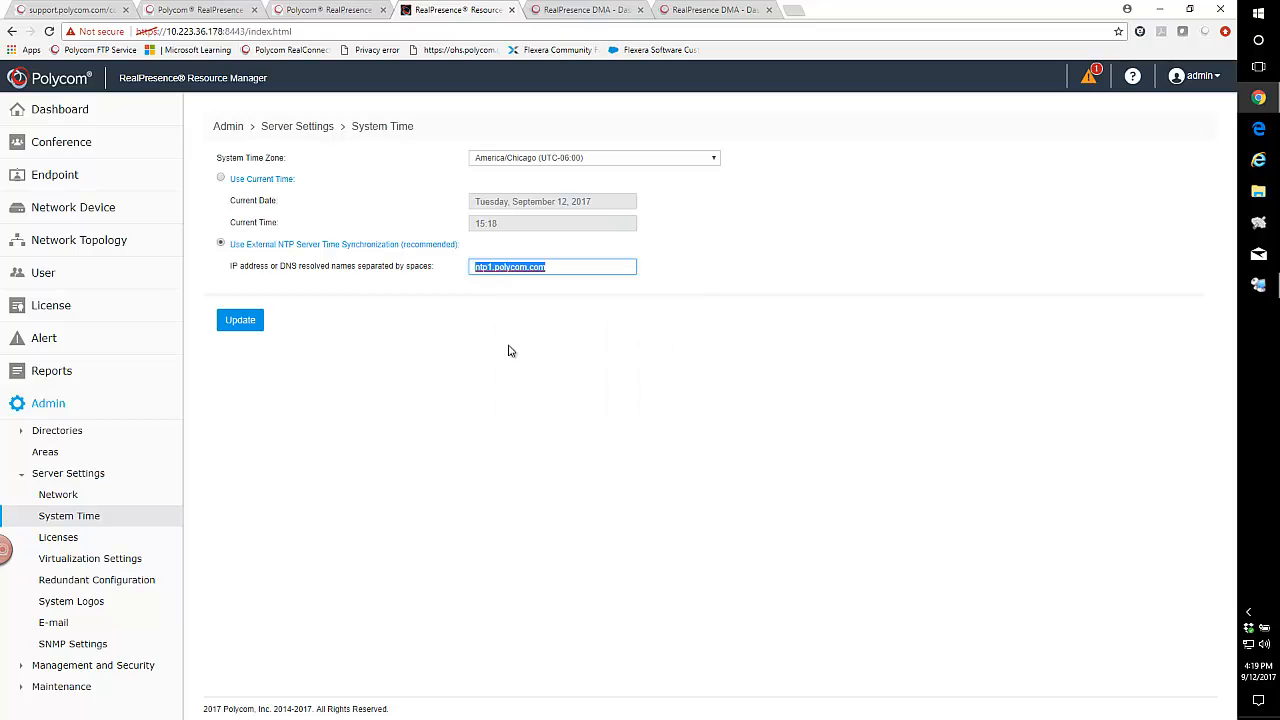
pyautogui.click(246, 327)
pyautogui.click(724, 442)
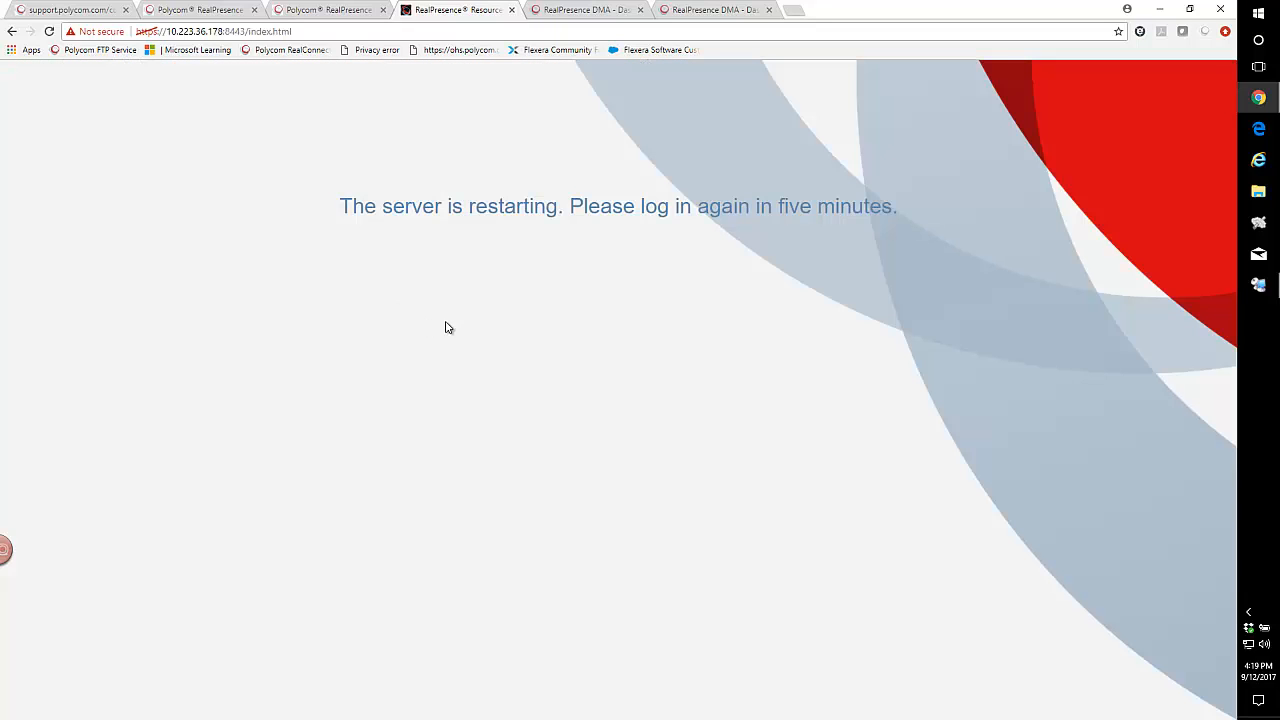
# In the Time Settings of the DMA at 10.223.36.168, set the system time zone to US/Central (UTC-06:00).
pyautogui.click(580, 10)
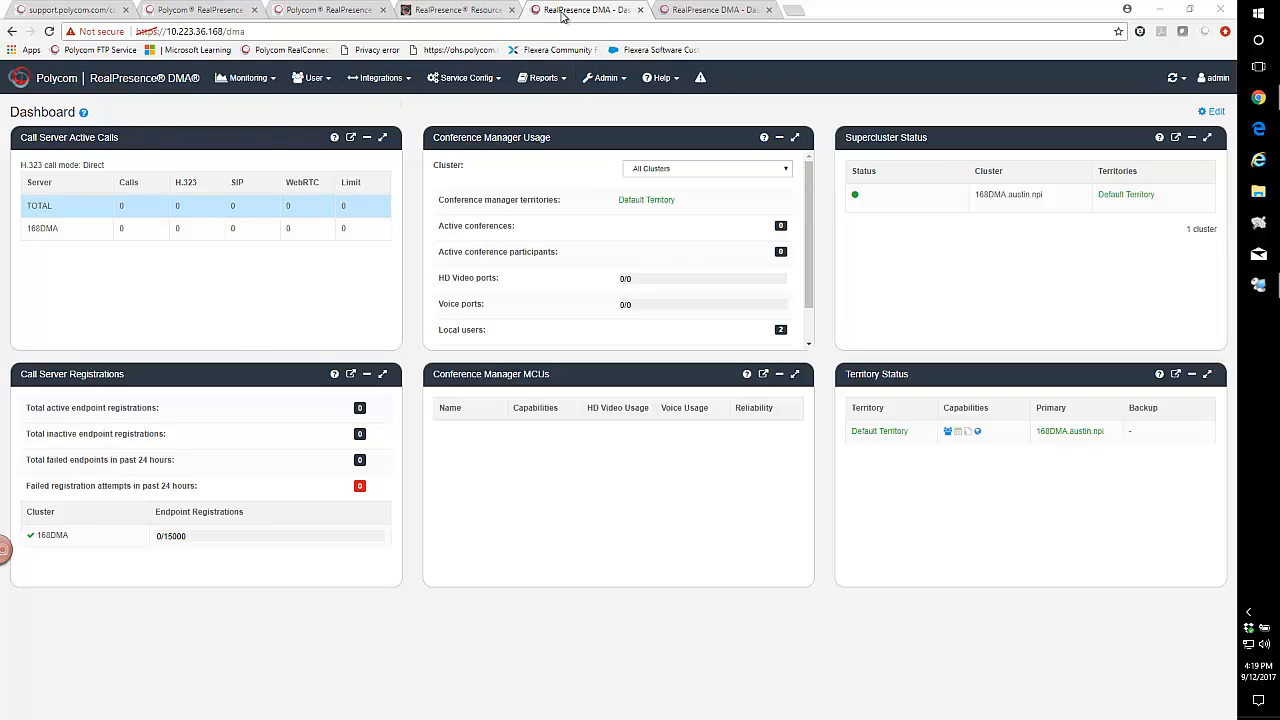
pyautogui.click(608, 82)
pyautogui.moveTo(603, 106)
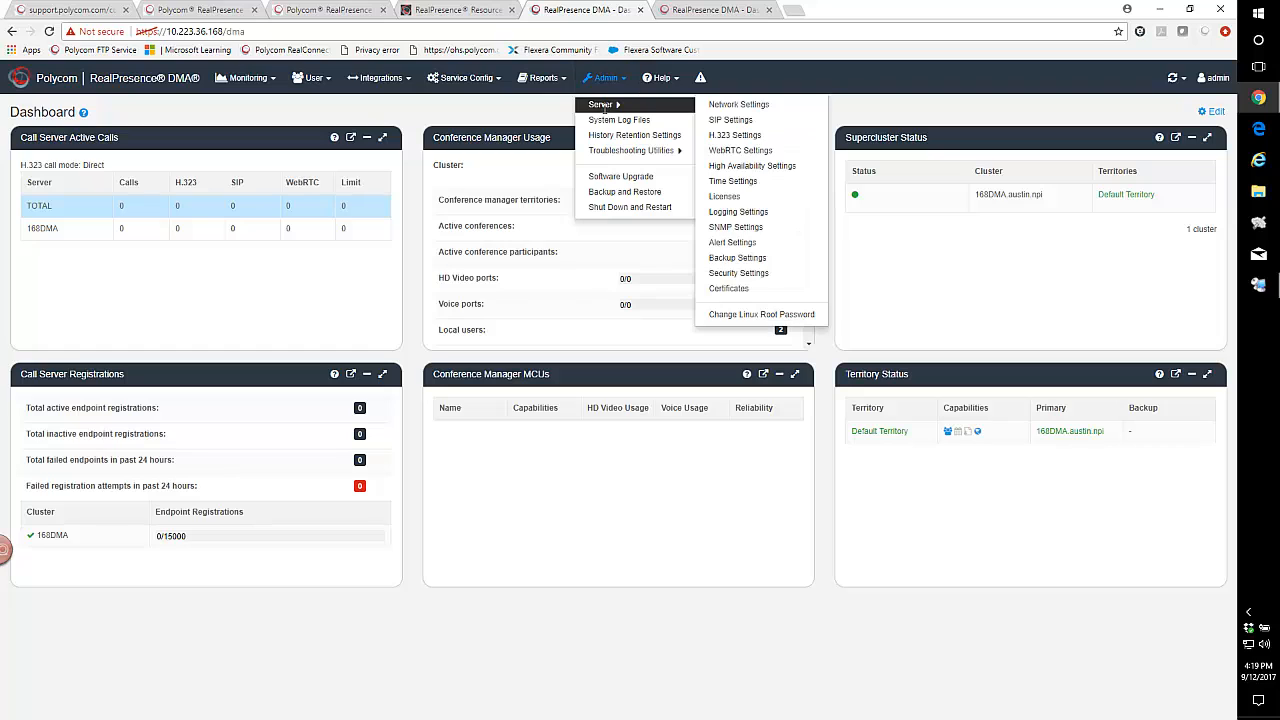
pyautogui.click(740, 183)
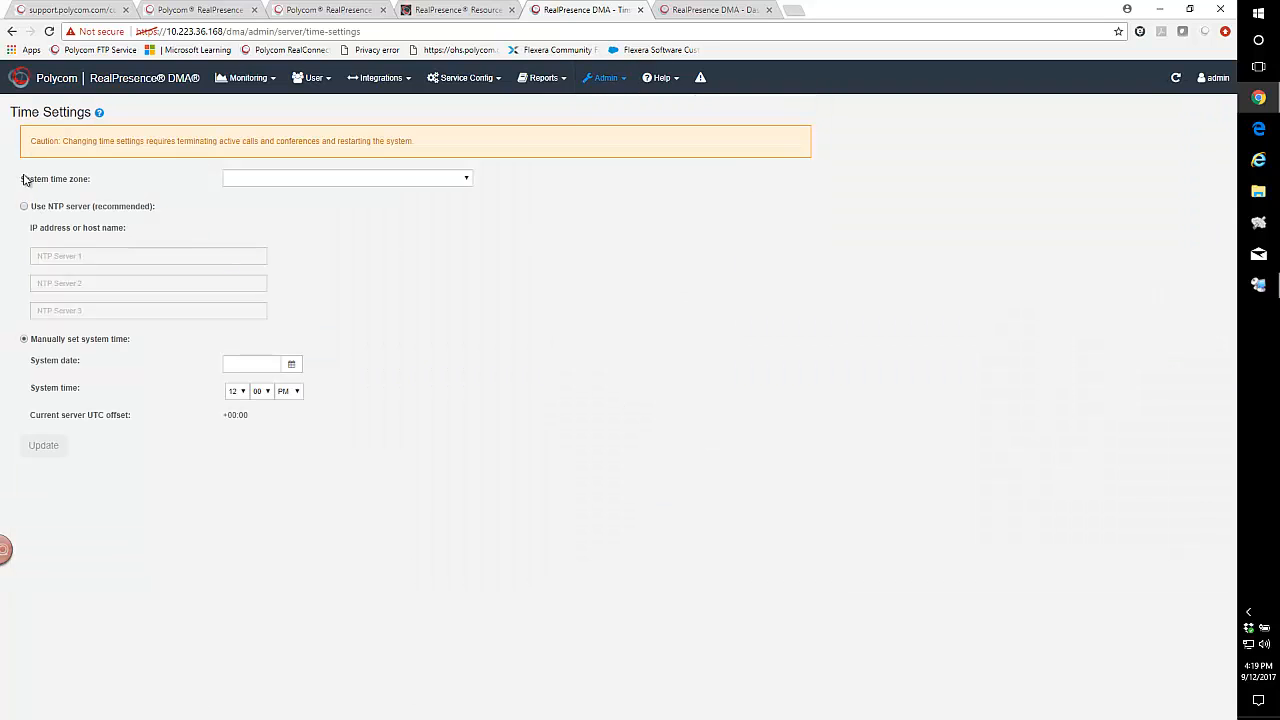
pyautogui.click(466, 179)
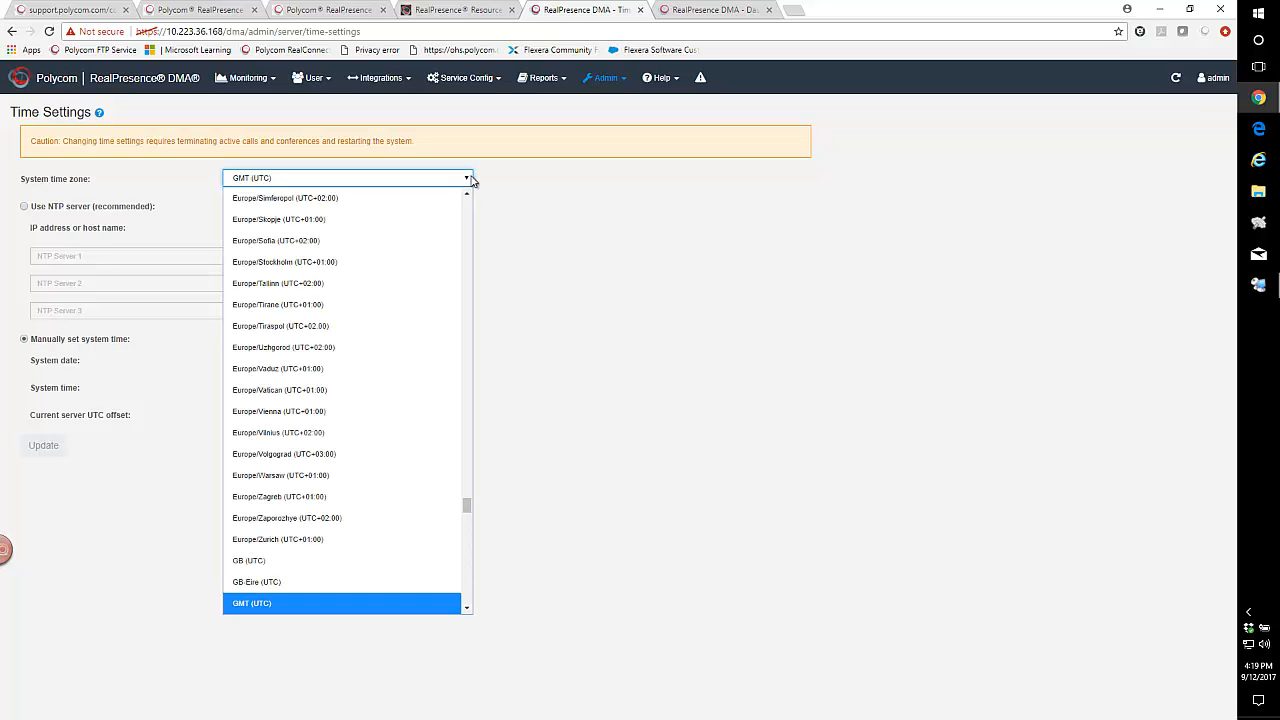
pyautogui.scroll(-5, 340, 448)
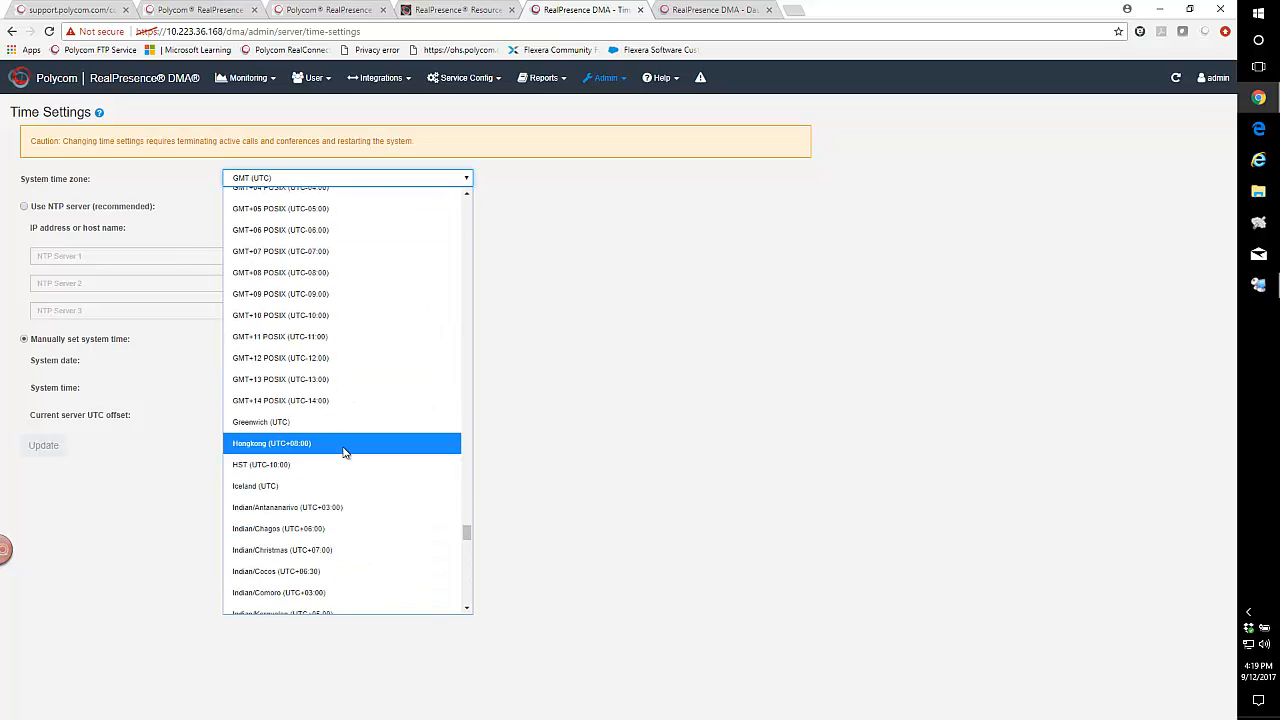
pyautogui.scroll(-6, 335, 465)
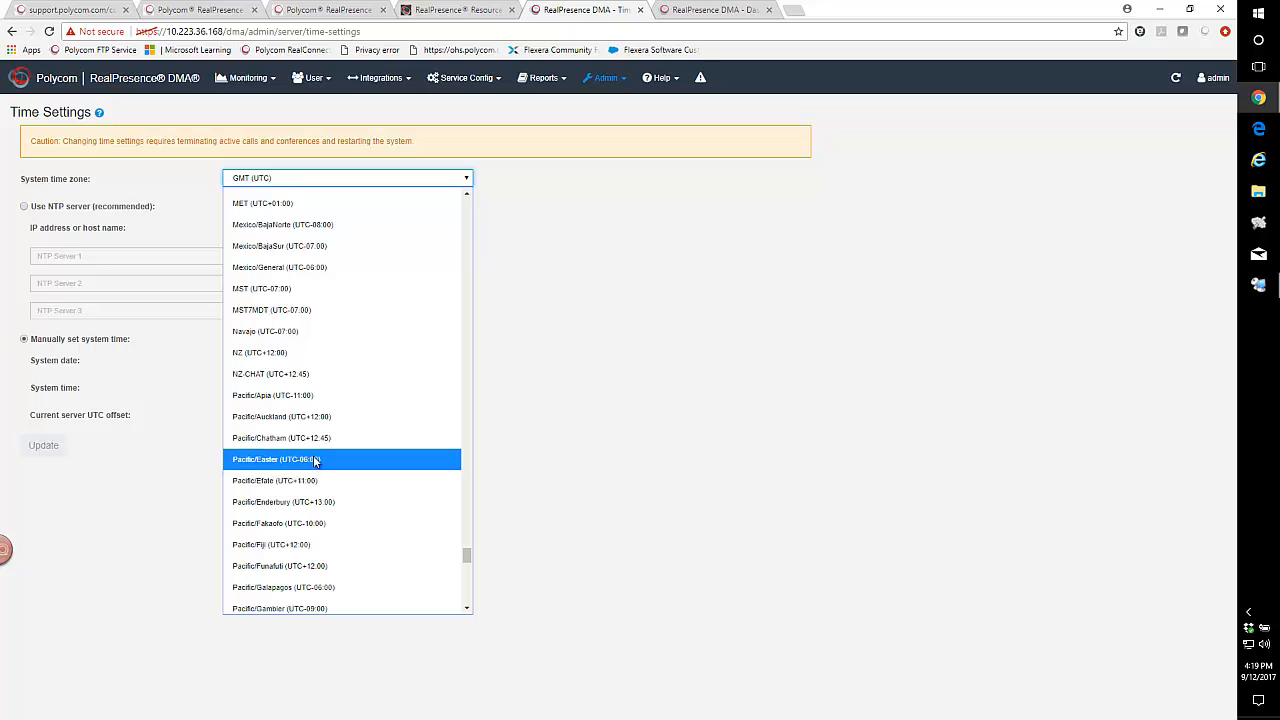
pyautogui.scroll(-4, 295, 525)
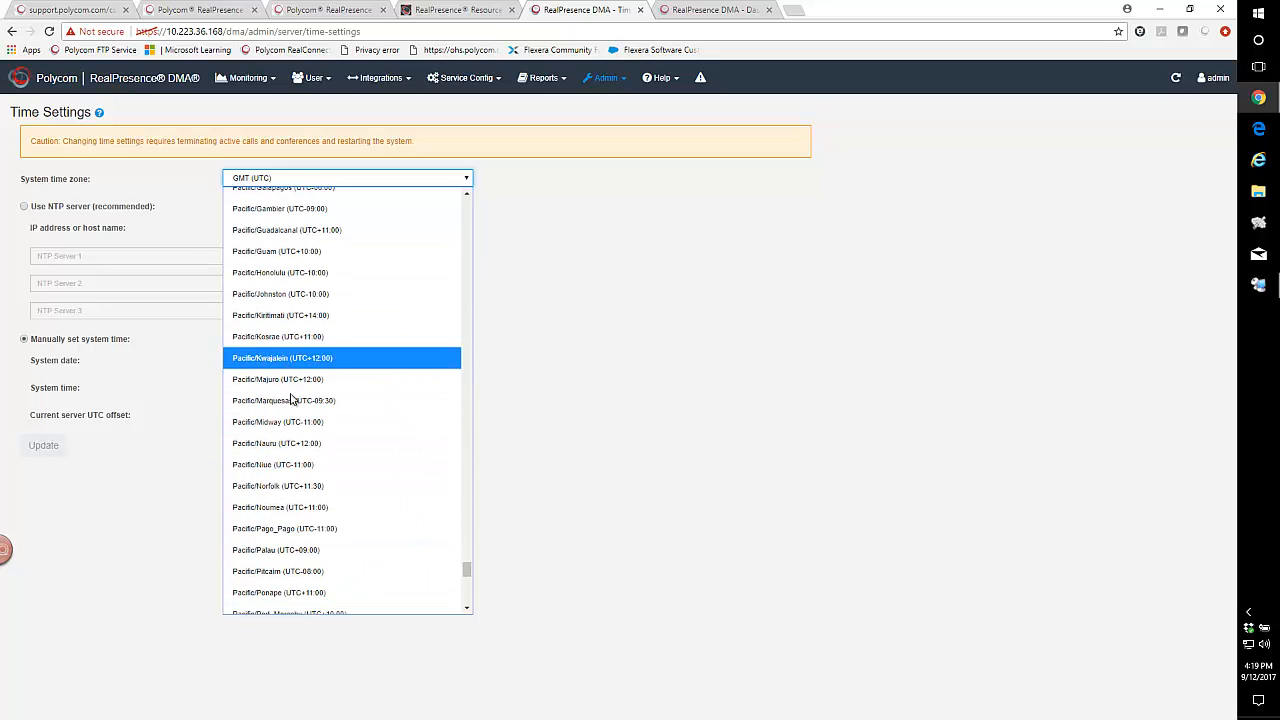
pyautogui.scroll(-8, 300, 495)
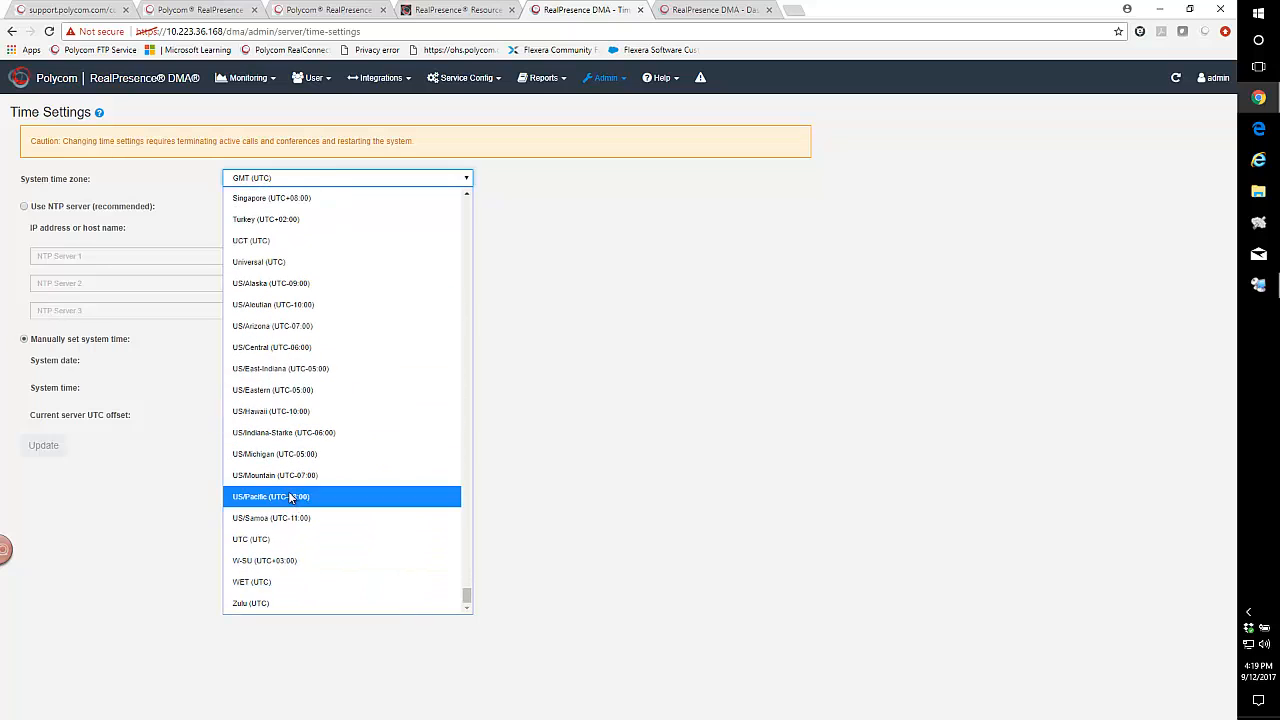
pyautogui.click(289, 352)
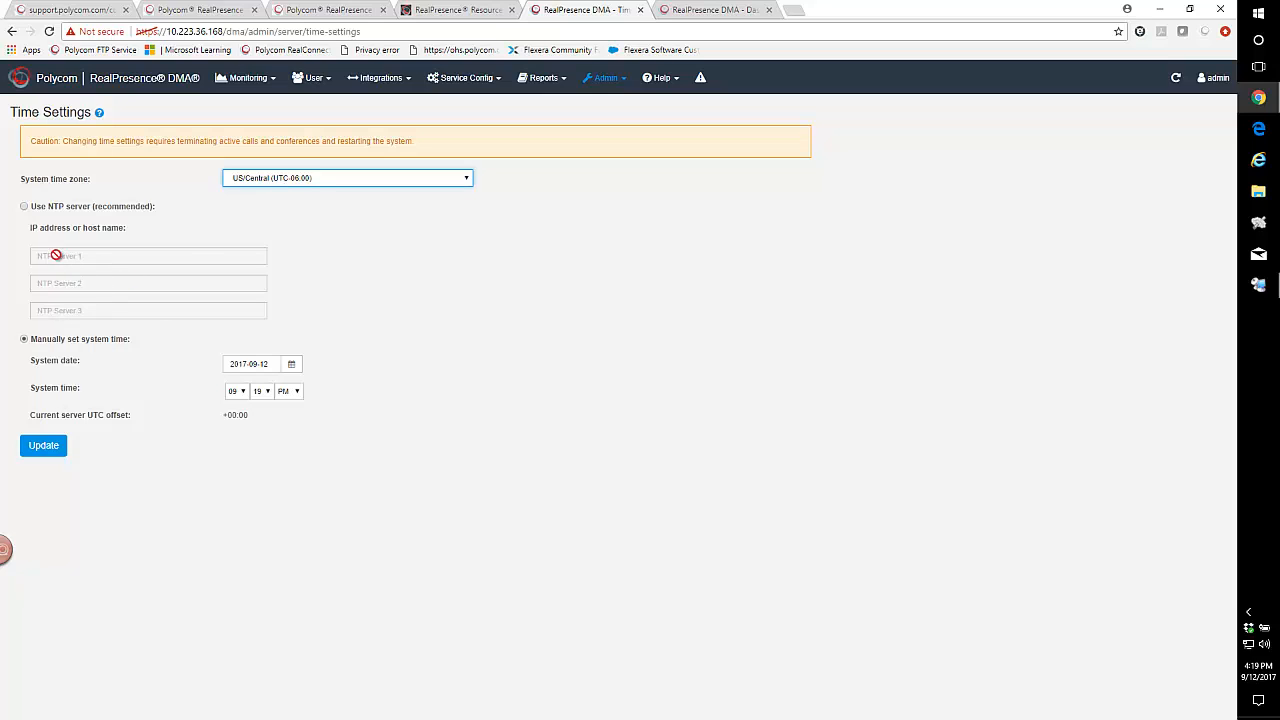
# Switch this DMA to NTP synchronization with ntp1.polycom.com as the first server and ntp2.polycom.com as the second.
pyautogui.click(24, 207)
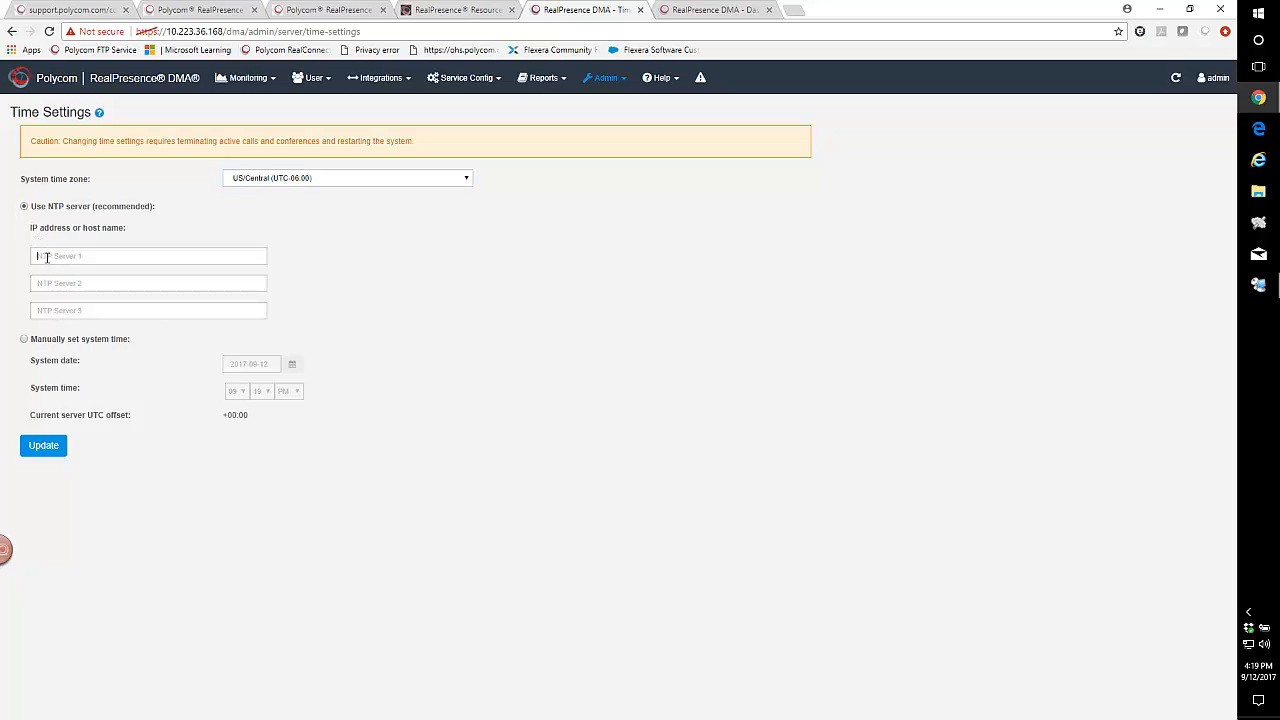
pyautogui.rightClick(46, 257)
pyautogui.click(79, 335)
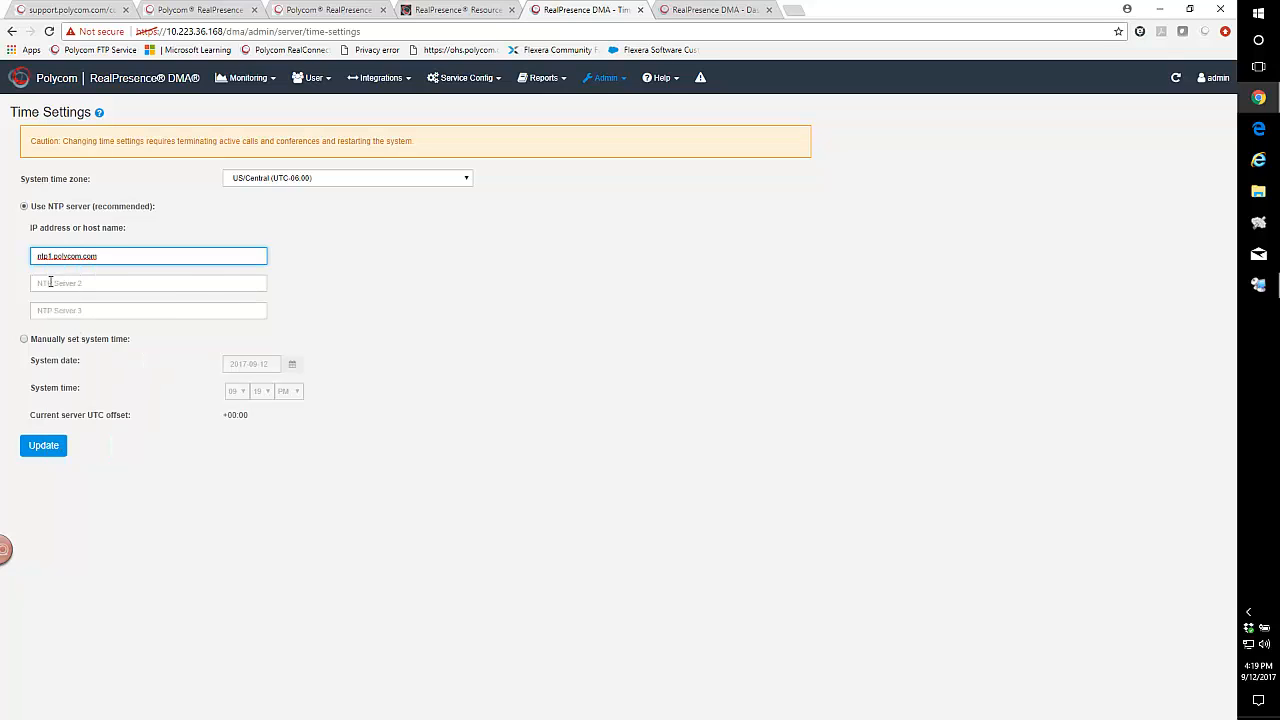
pyautogui.rightClick(50, 283)
pyautogui.click(80, 362)
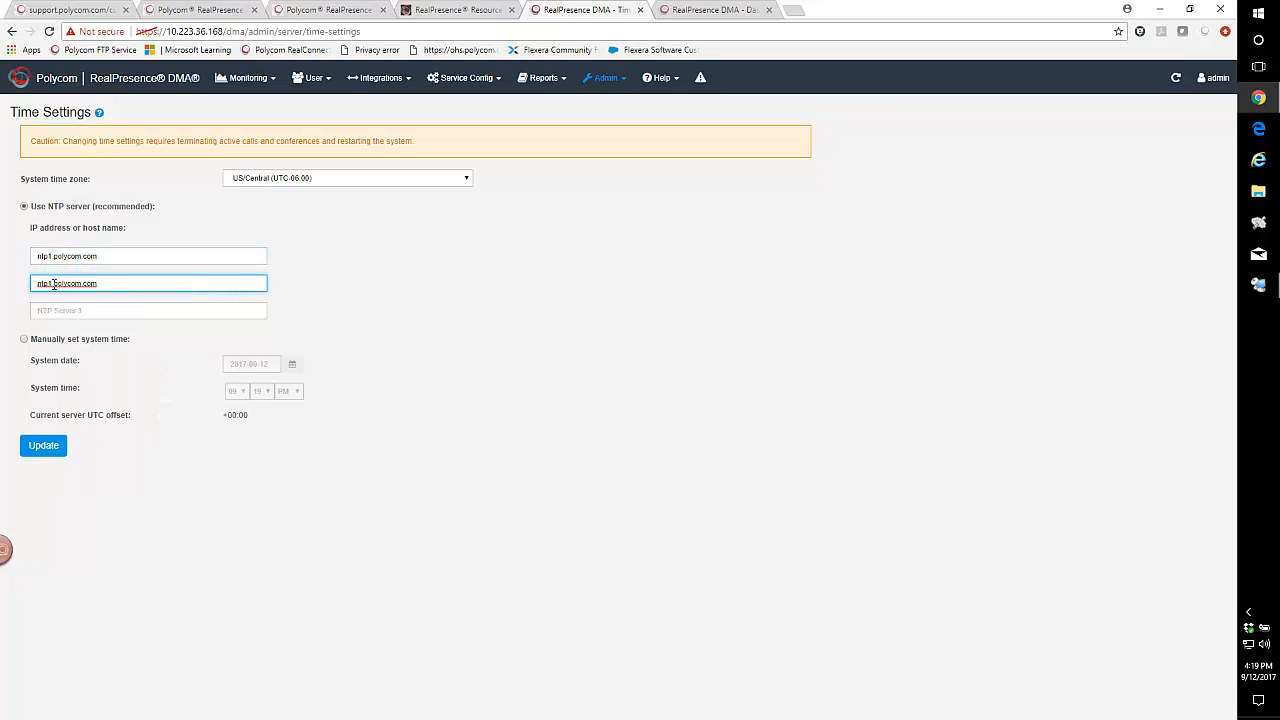
pyautogui.press('BackSpace')
pyautogui.write('2')
# Enter ntp3.polycom.com as the third NTP server, update the time settings, and confirm the system restart.
pyautogui.click(55, 310)
pyautogui.rightClick(58, 313)
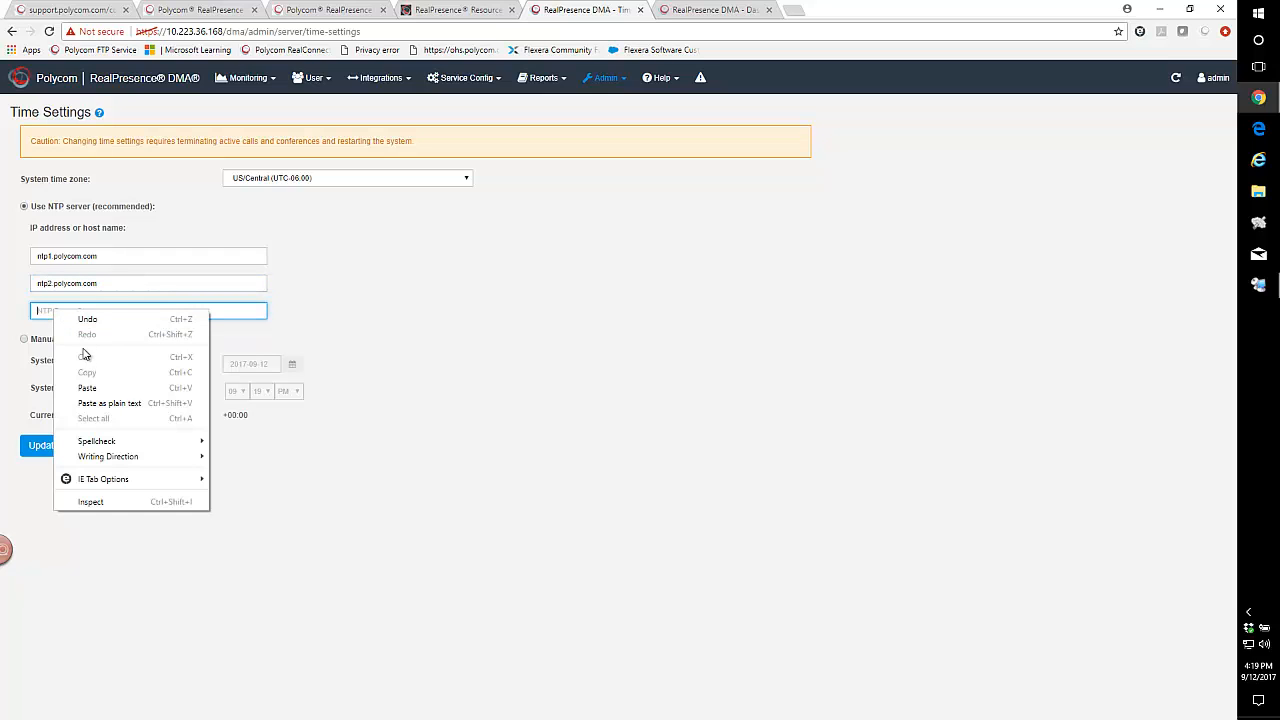
pyautogui.click(88, 385)
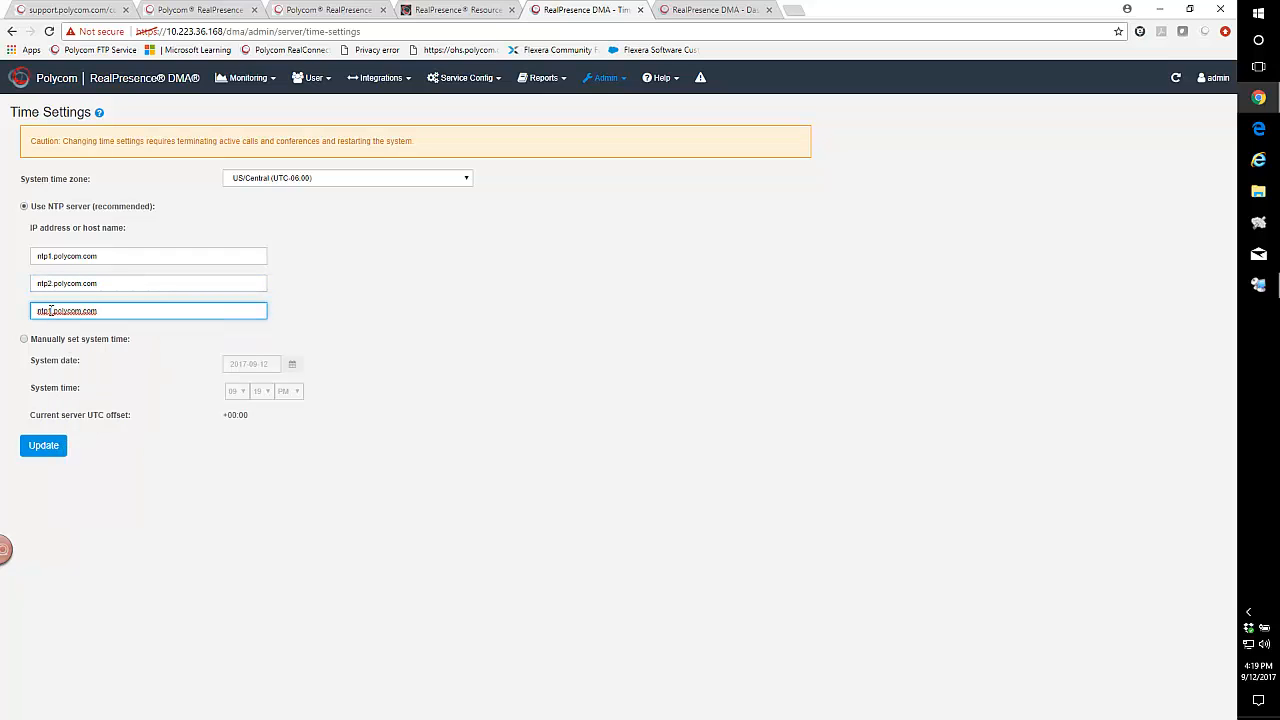
pyautogui.press('BackSpace')
pyautogui.write('3')
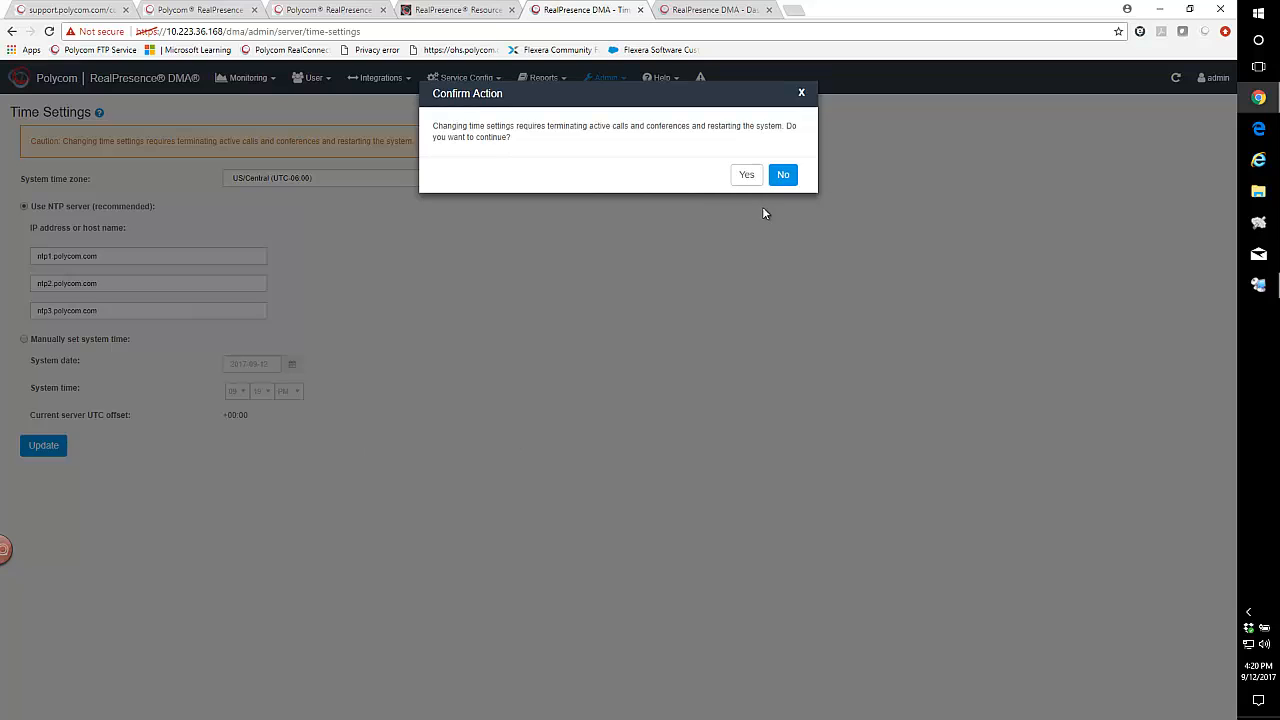
pyautogui.click(745, 175)
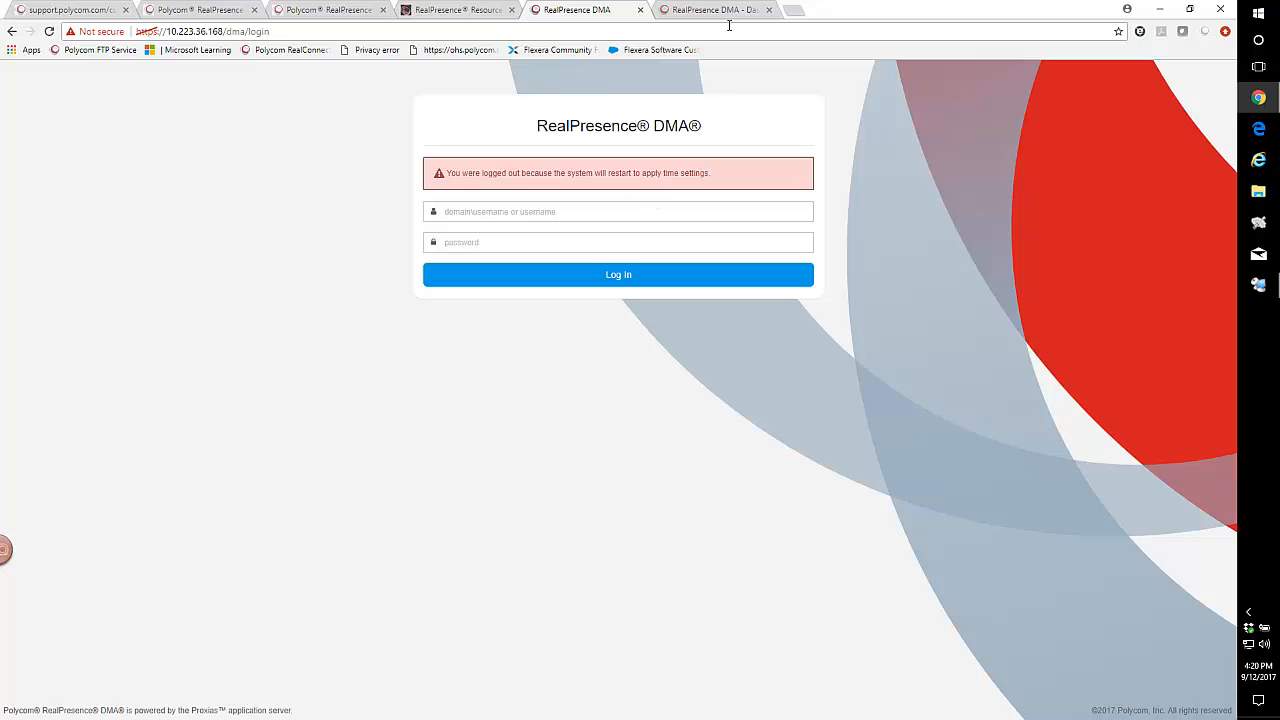
# Switch to the DMA at 10.223.36.169 and open its Time Settings.
pyautogui.click(726, 10)
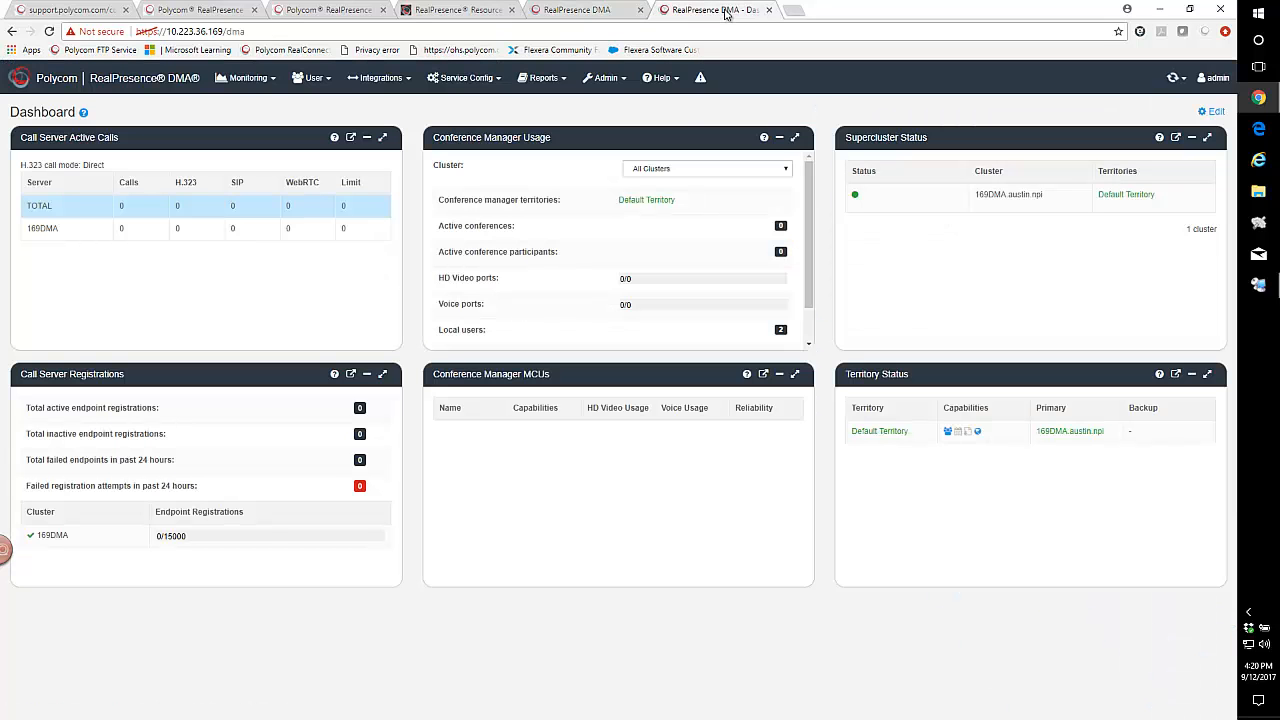
pyautogui.click(620, 79)
pyautogui.moveTo(610, 104)
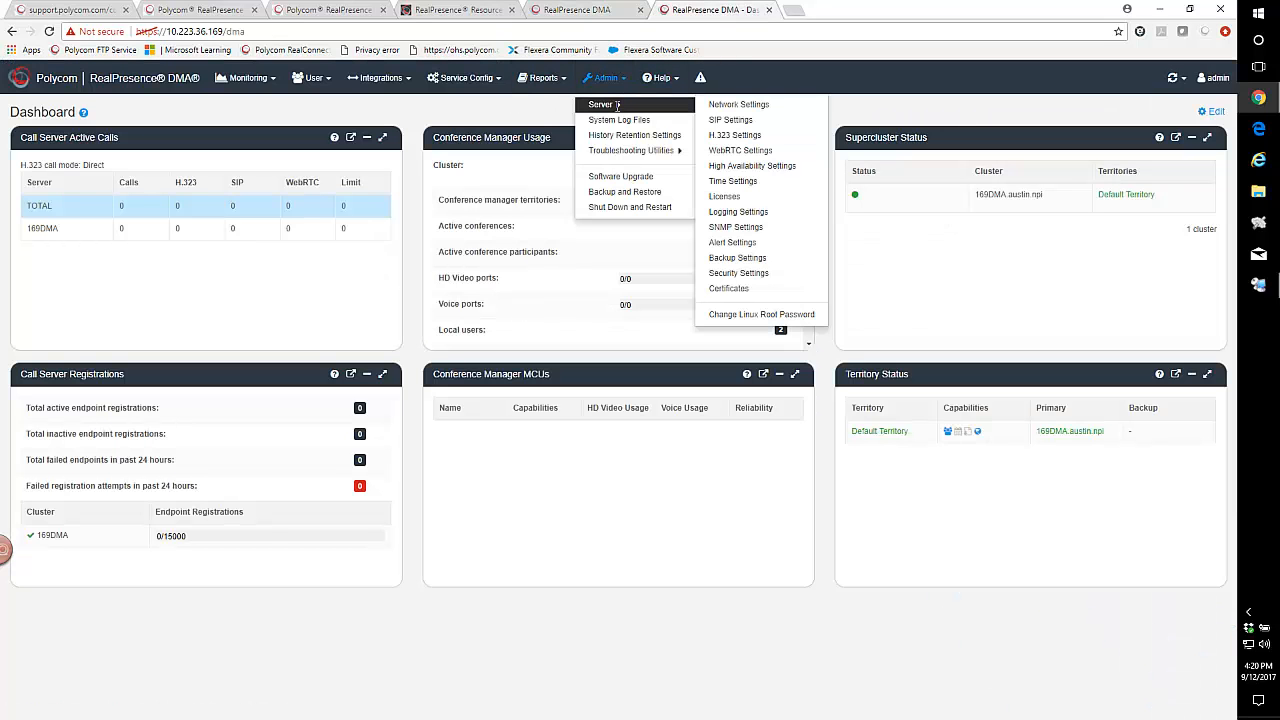
pyautogui.click(733, 181)
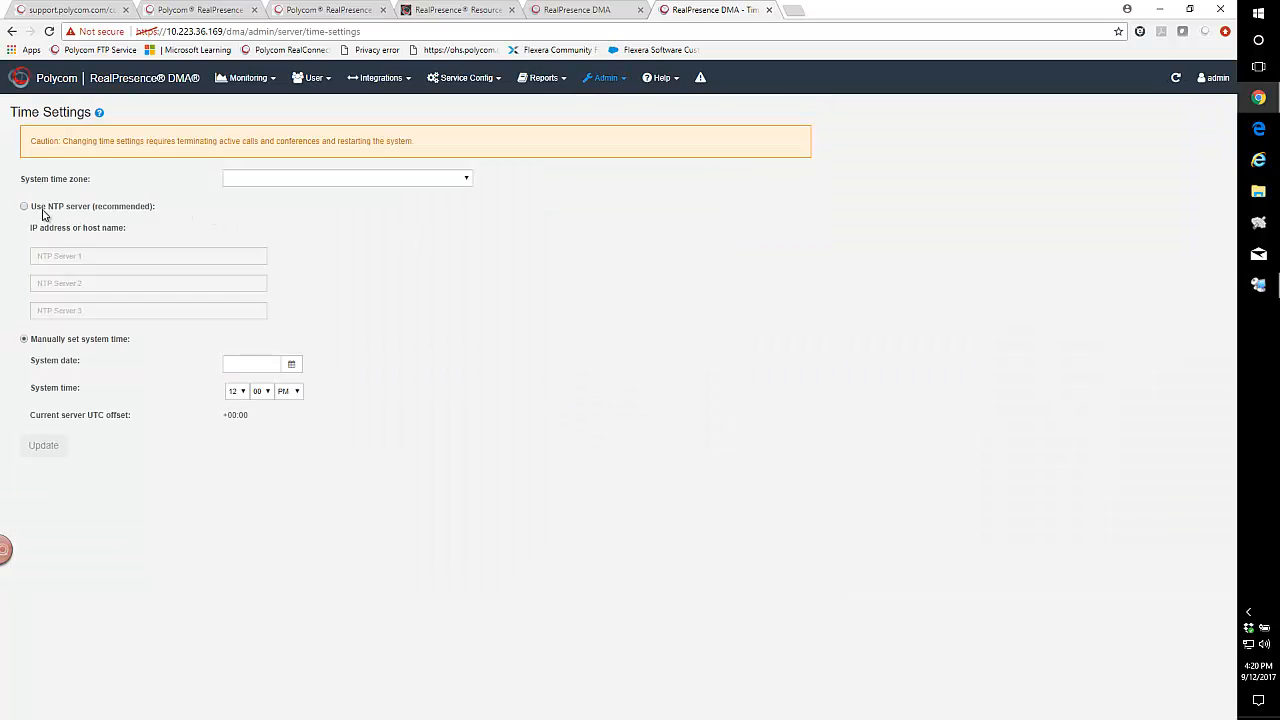
pyautogui.click(287, 182)
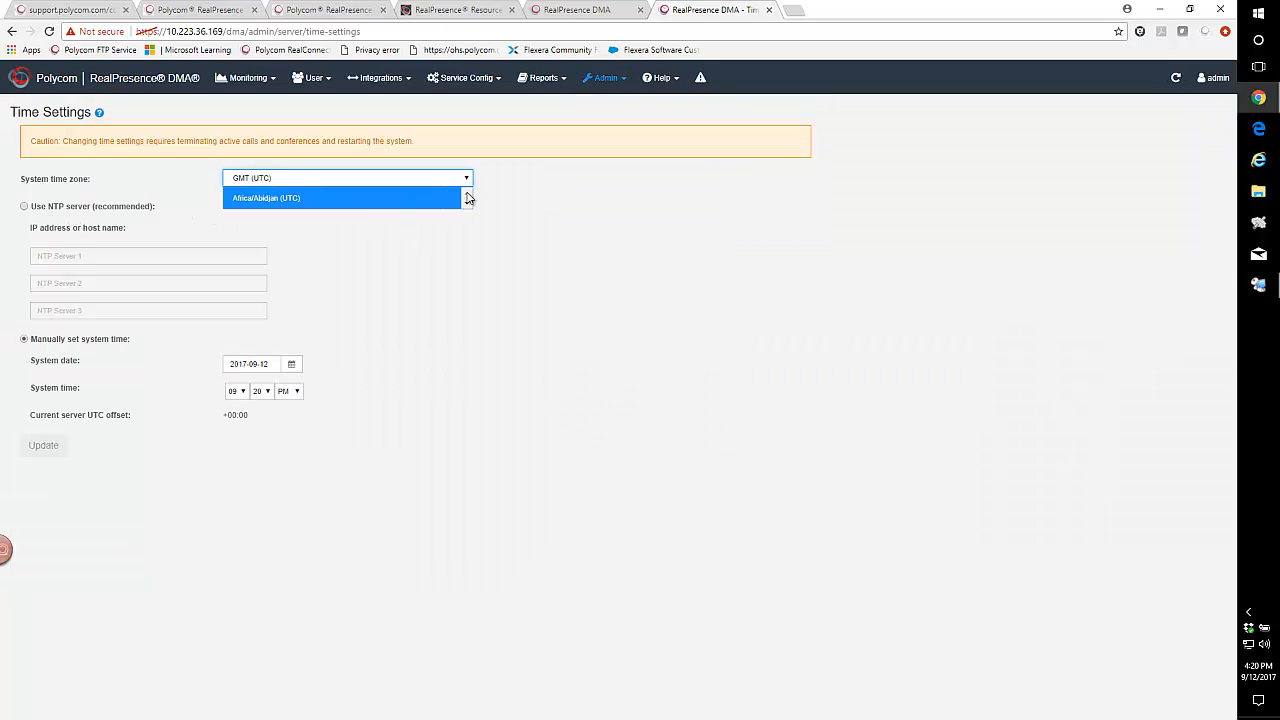
pyautogui.click(466, 204)
pyautogui.click(466, 204)
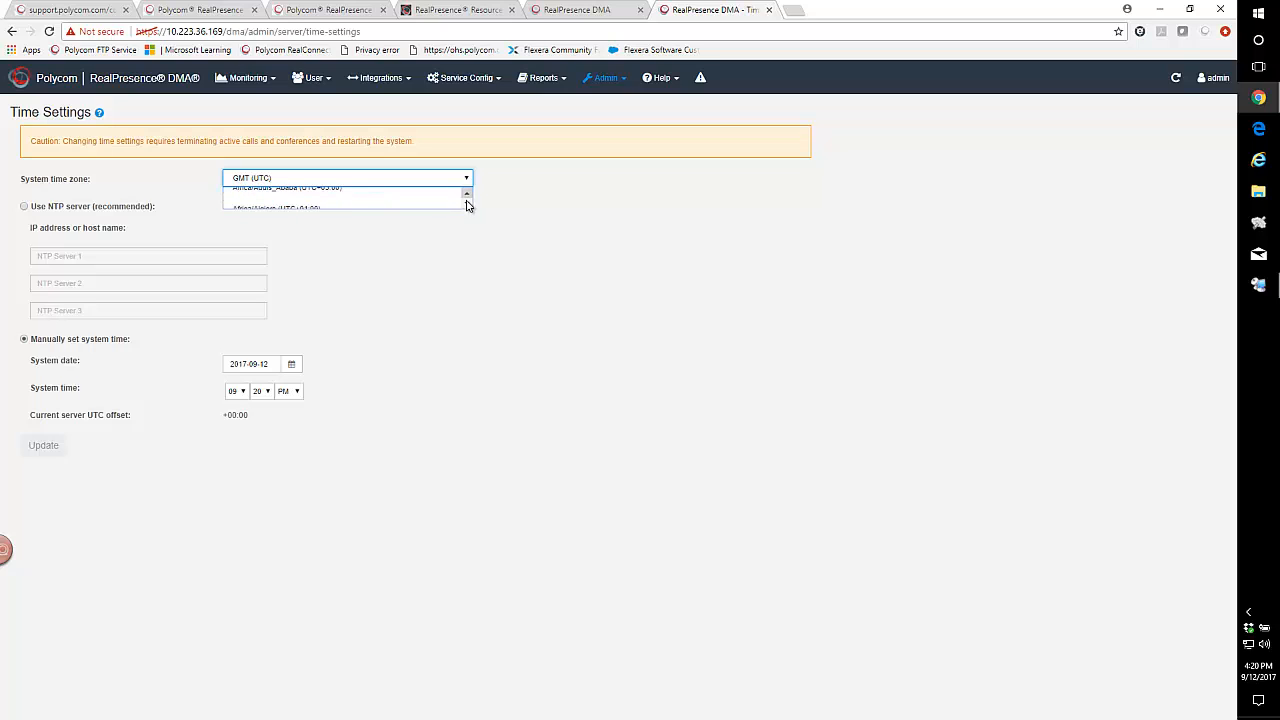
pyautogui.click(466, 204)
pyautogui.click(467, 205)
pyautogui.click(467, 205)
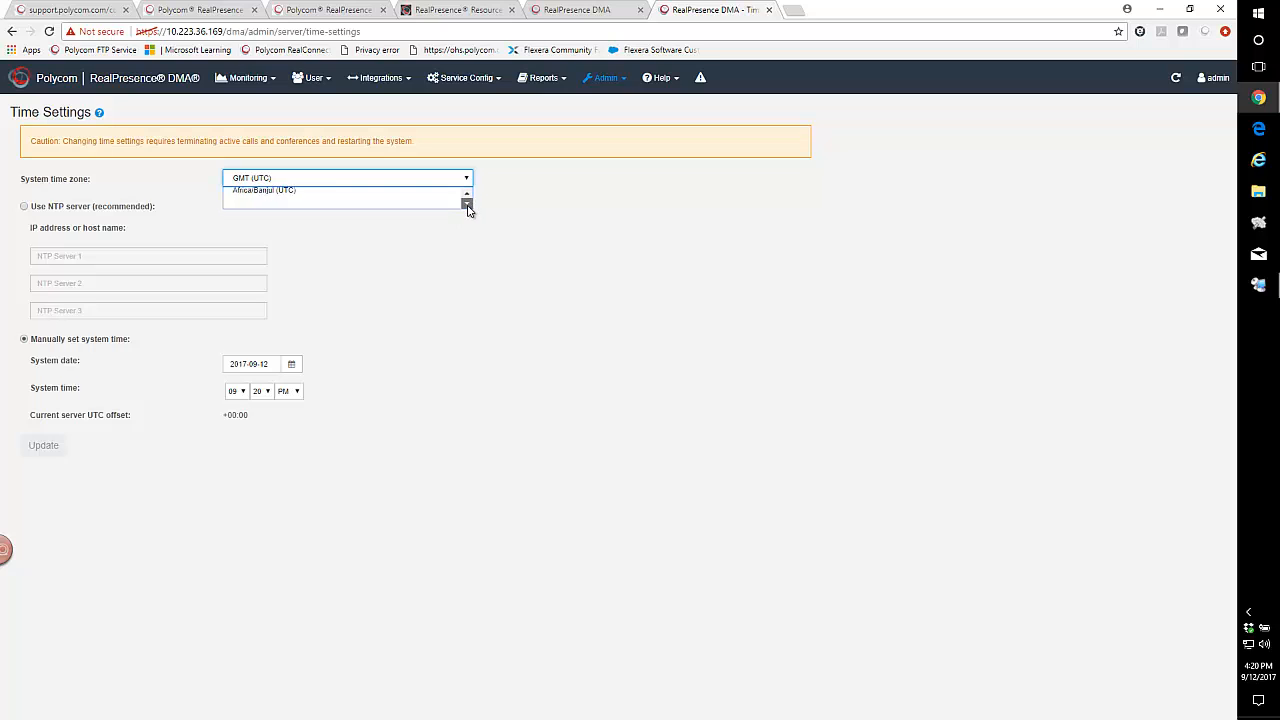
pyautogui.click(347, 178)
pyautogui.click(473, 179)
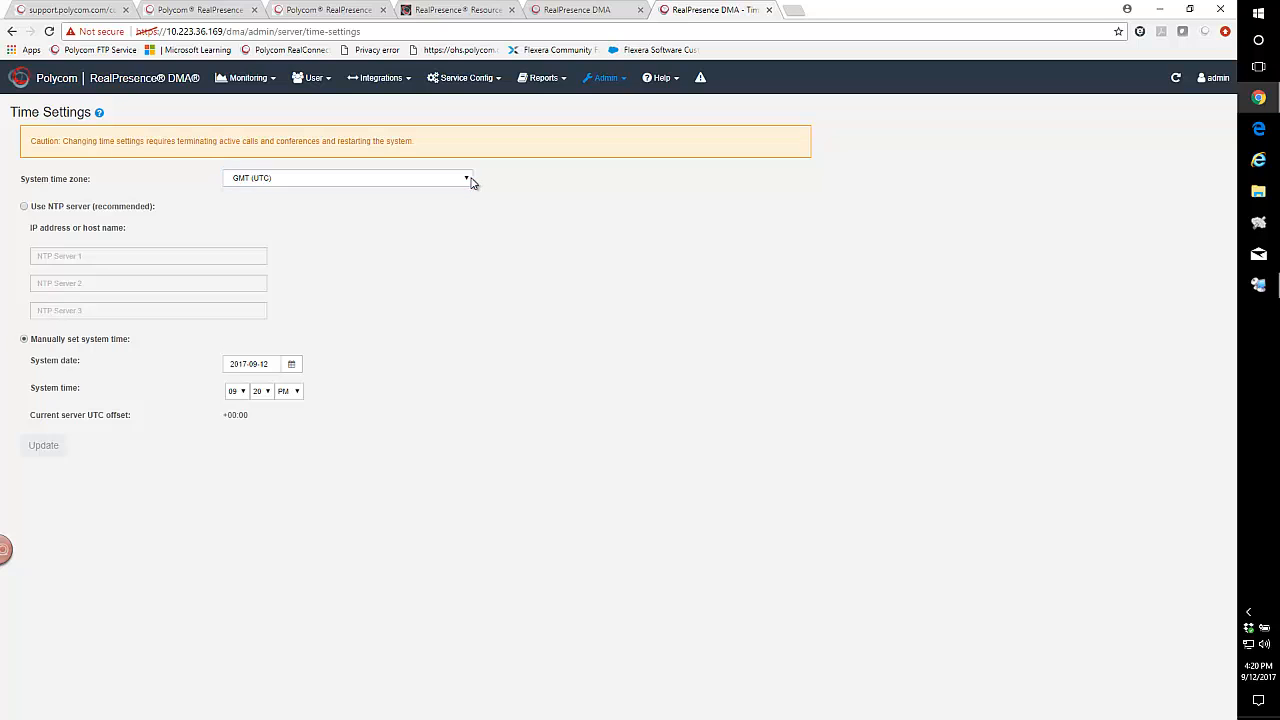
# Set the system time zone of the DMA at 10.223.36.169 to US/Central (UTC-06:00).
pyautogui.click(467, 181)
pyautogui.scroll(-20, 366, 380)
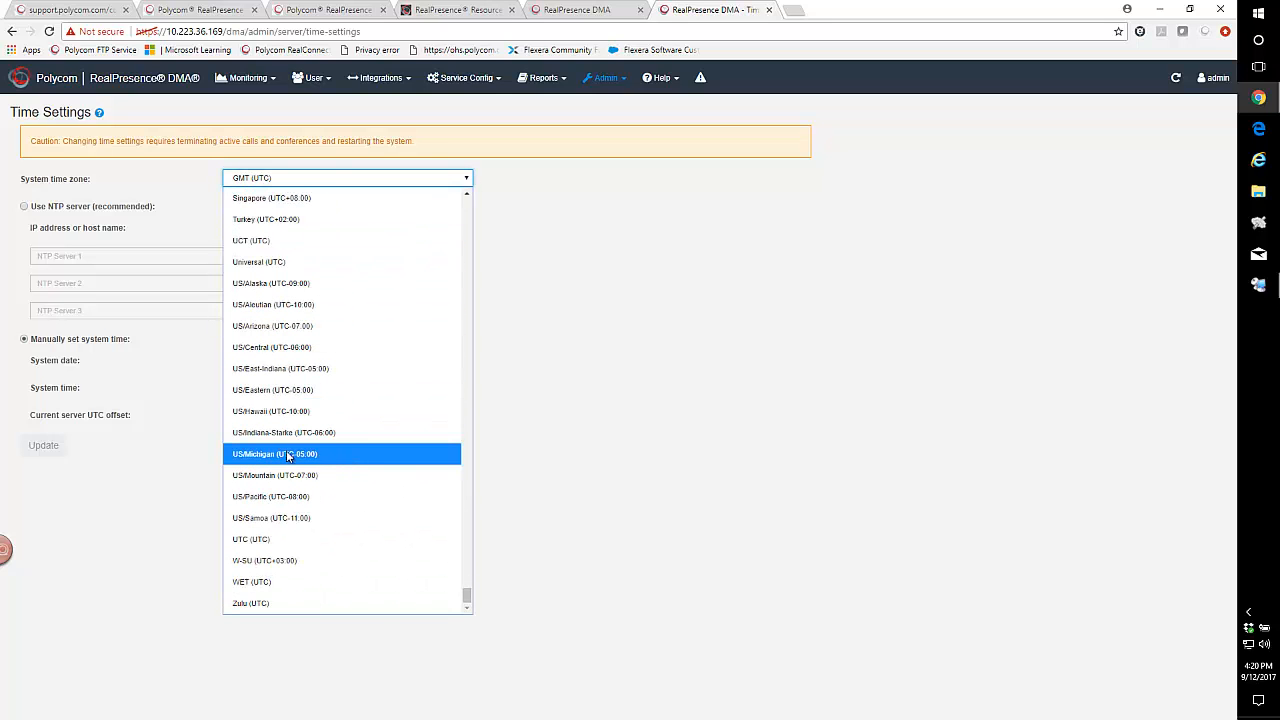
pyautogui.click(285, 350)
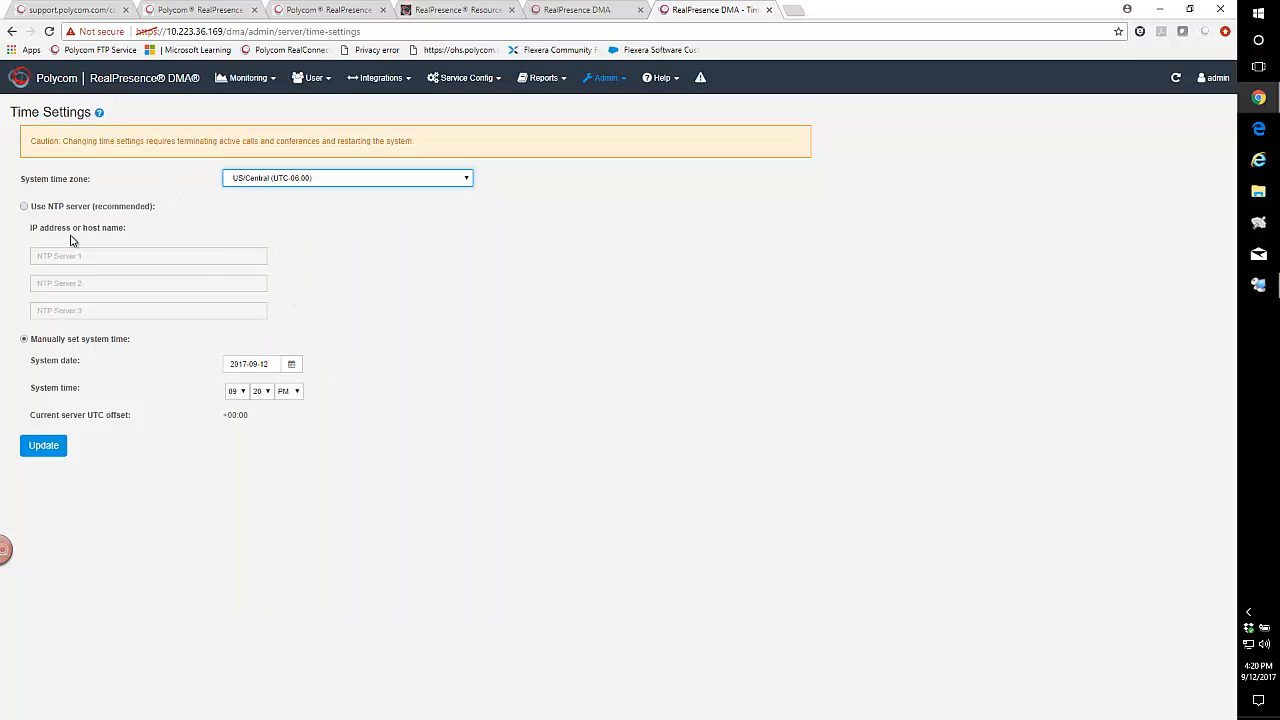
# Enable NTP on the DMA at 10.223.36.169 with ntp1.polycom.com as server 1 and ntp2.polycom.com as server 2.
pyautogui.click(24, 206)
pyautogui.click(40, 256)
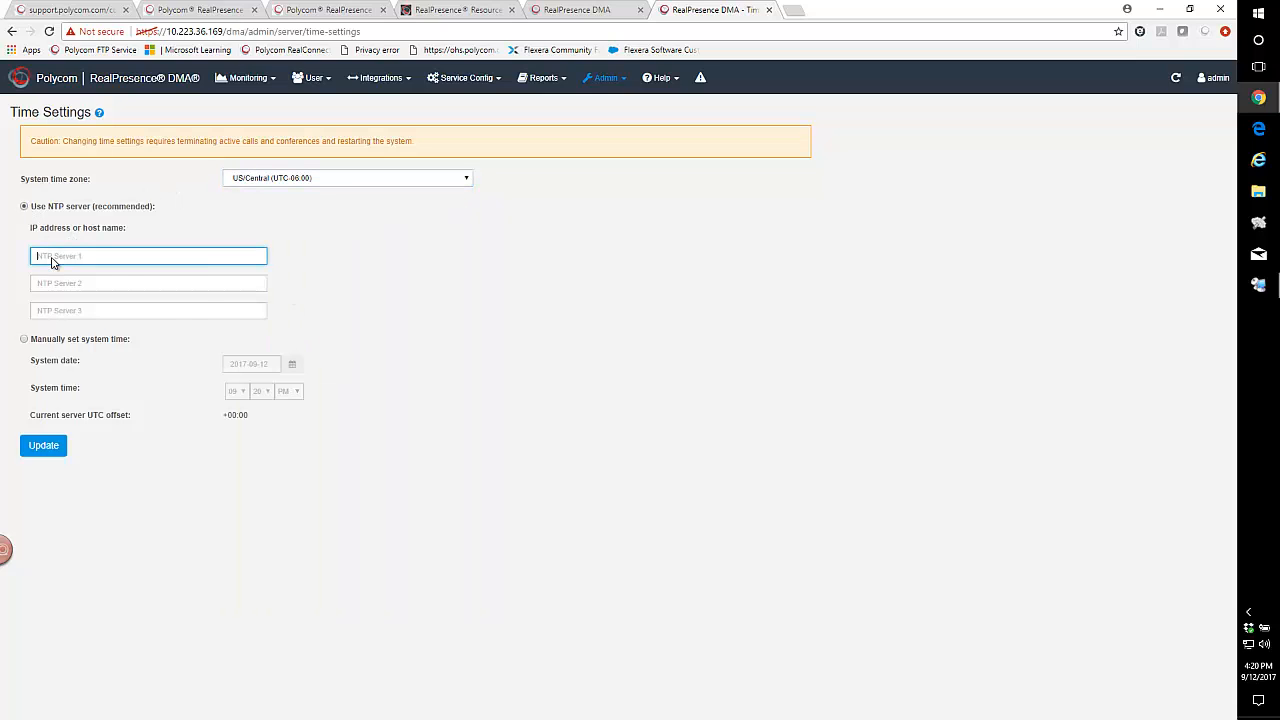
pyautogui.rightClick(52, 257)
pyautogui.click(85, 337)
pyautogui.click(42, 283)
pyautogui.rightClick(43, 285)
pyautogui.click(75, 364)
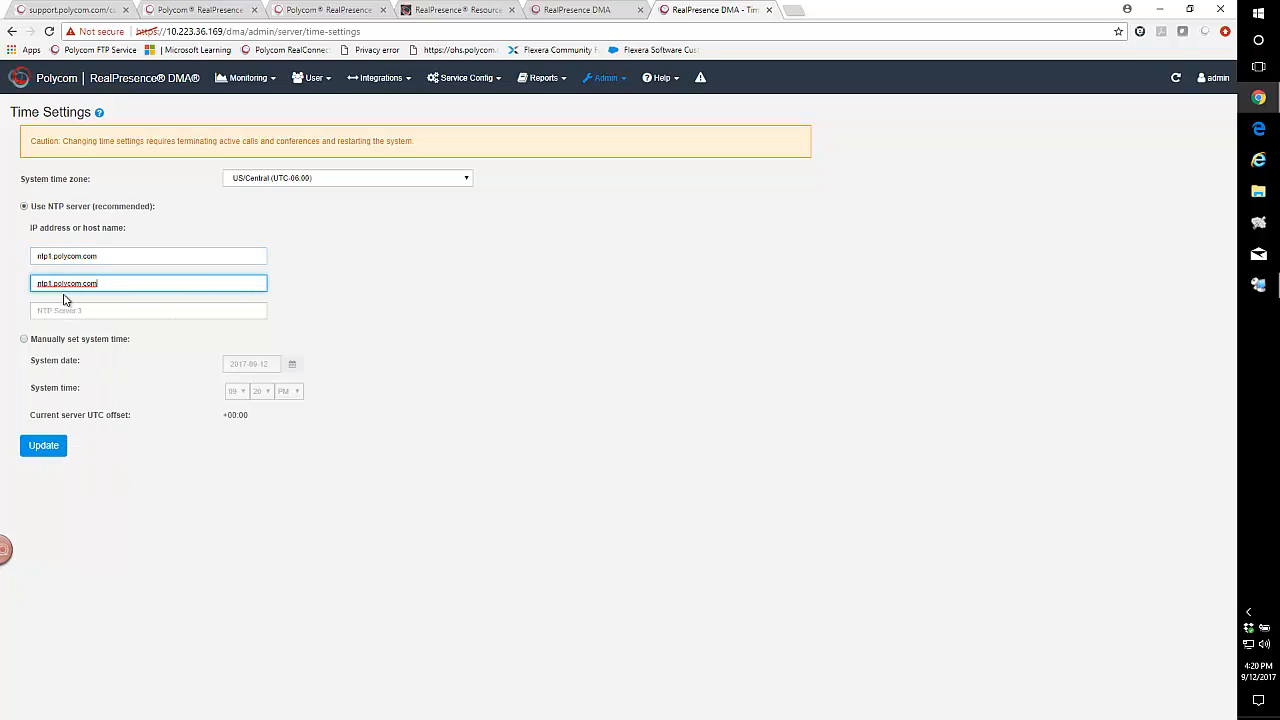
pyautogui.press('BackSpace')
pyautogui.write('2')
# Add ntp3.polycom.com as NTP server 3 on the DMA at 10.223.36.169, then apply the time settings and accept the restart.
pyautogui.click(55, 311)
pyautogui.rightClick(56, 315)
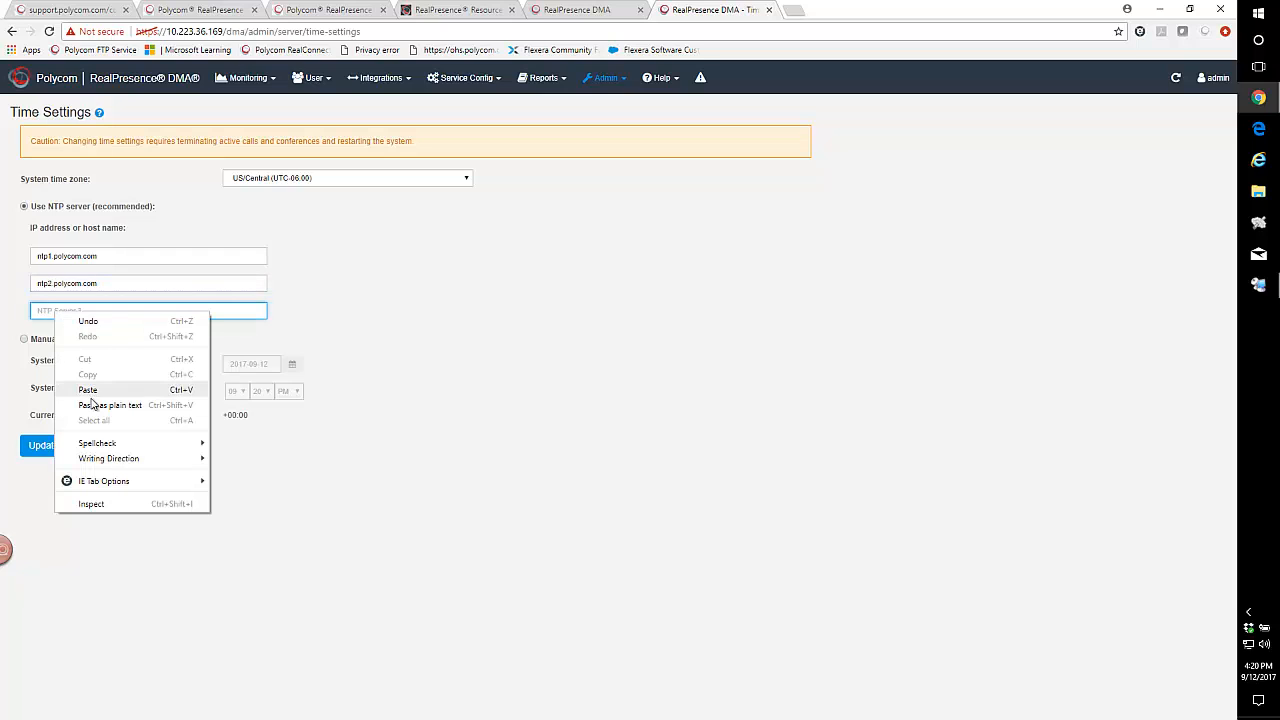
pyautogui.click(88, 390)
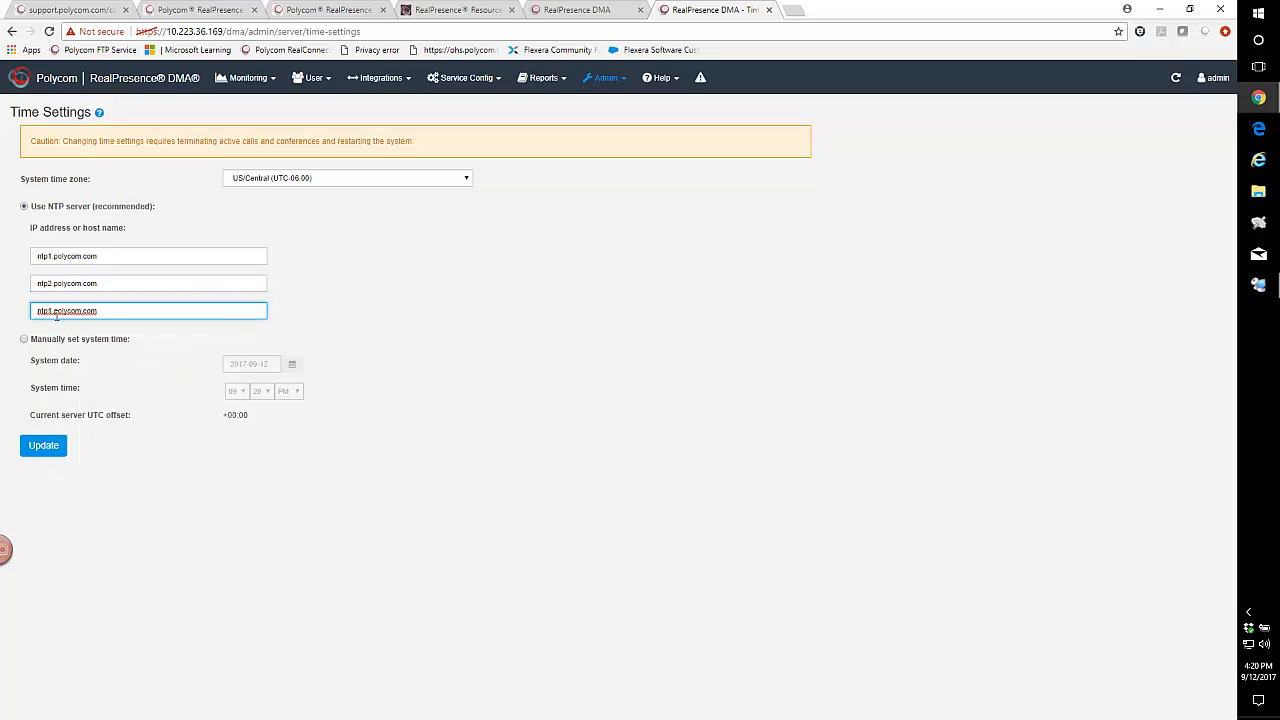
pyautogui.press('BackSpace')
pyautogui.write('3')
pyautogui.click(44, 449)
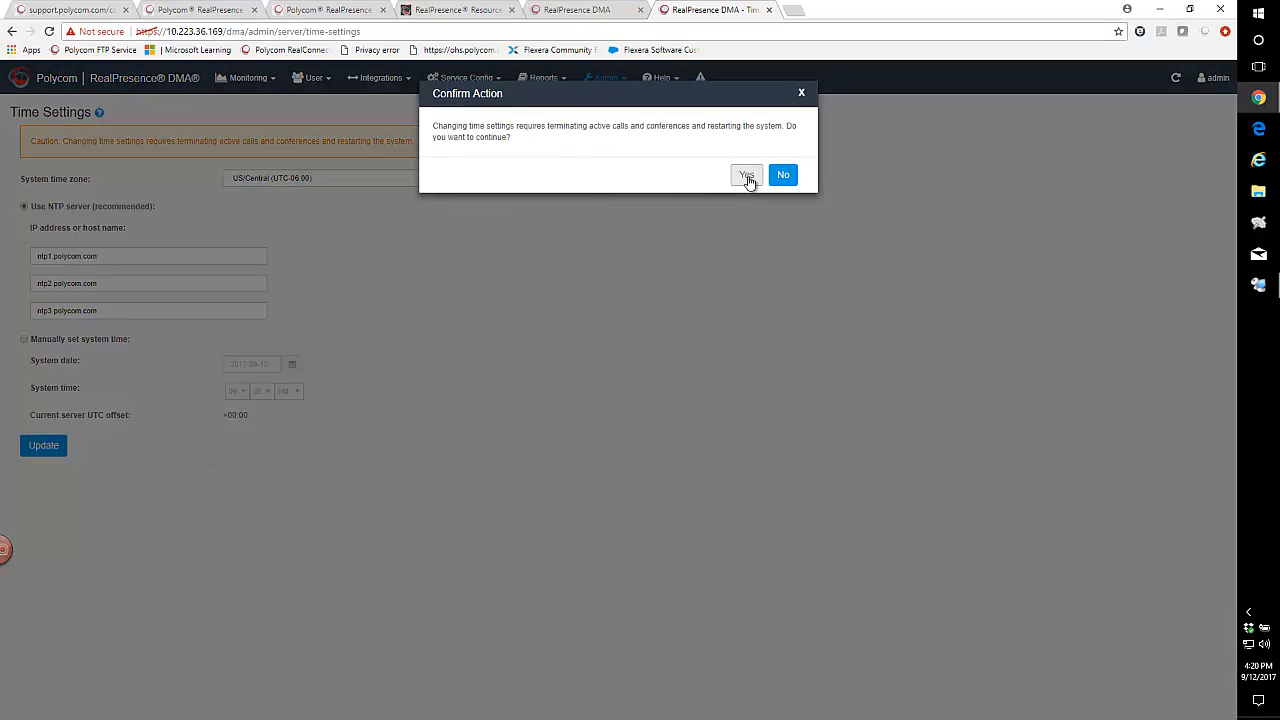
pyautogui.click(745, 176)
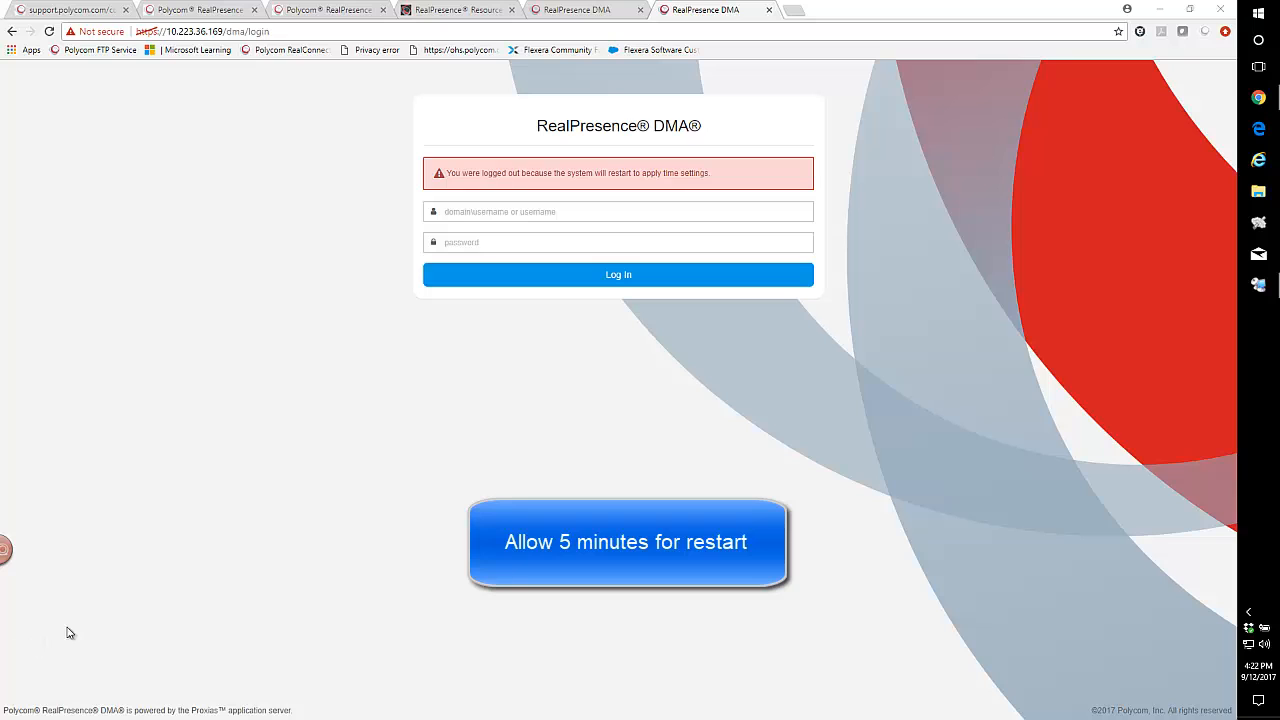
# Try to reload the Resource Manager page at 10.223.36.178 to check whether the server has restarted.
pyautogui.click(499, 16)
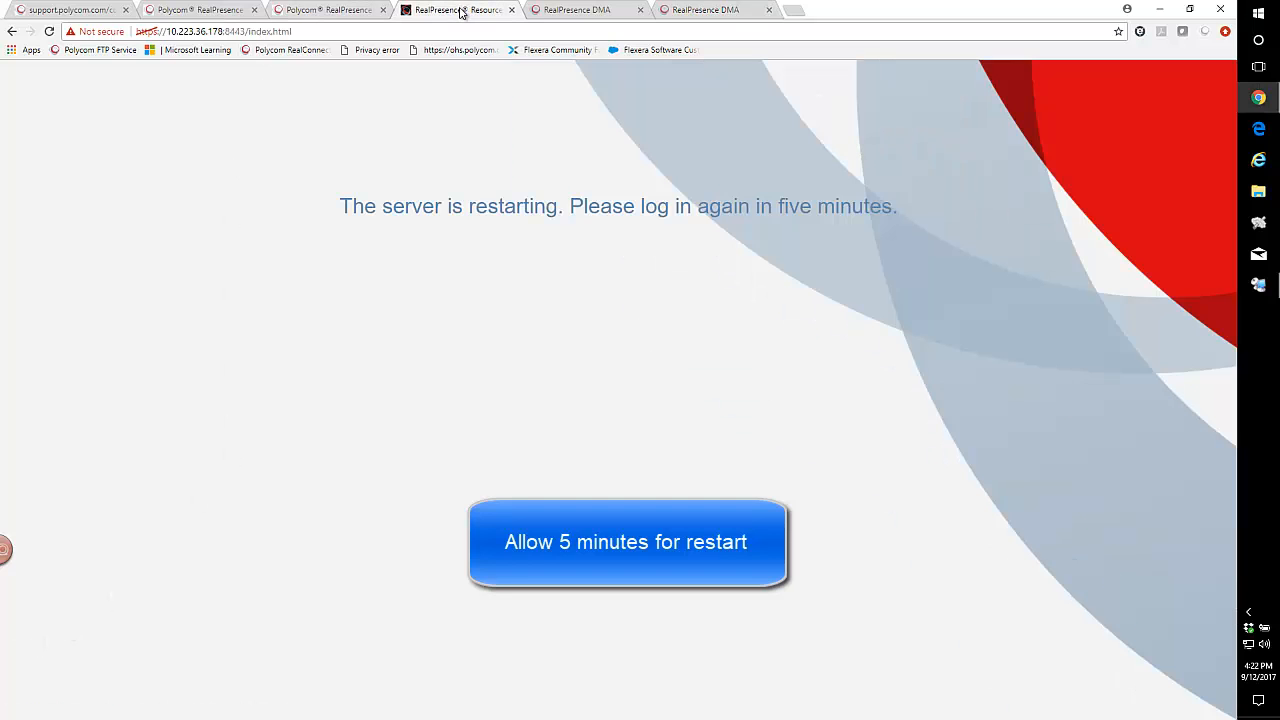
pyautogui.click(304, 29)
pyautogui.press('Return')
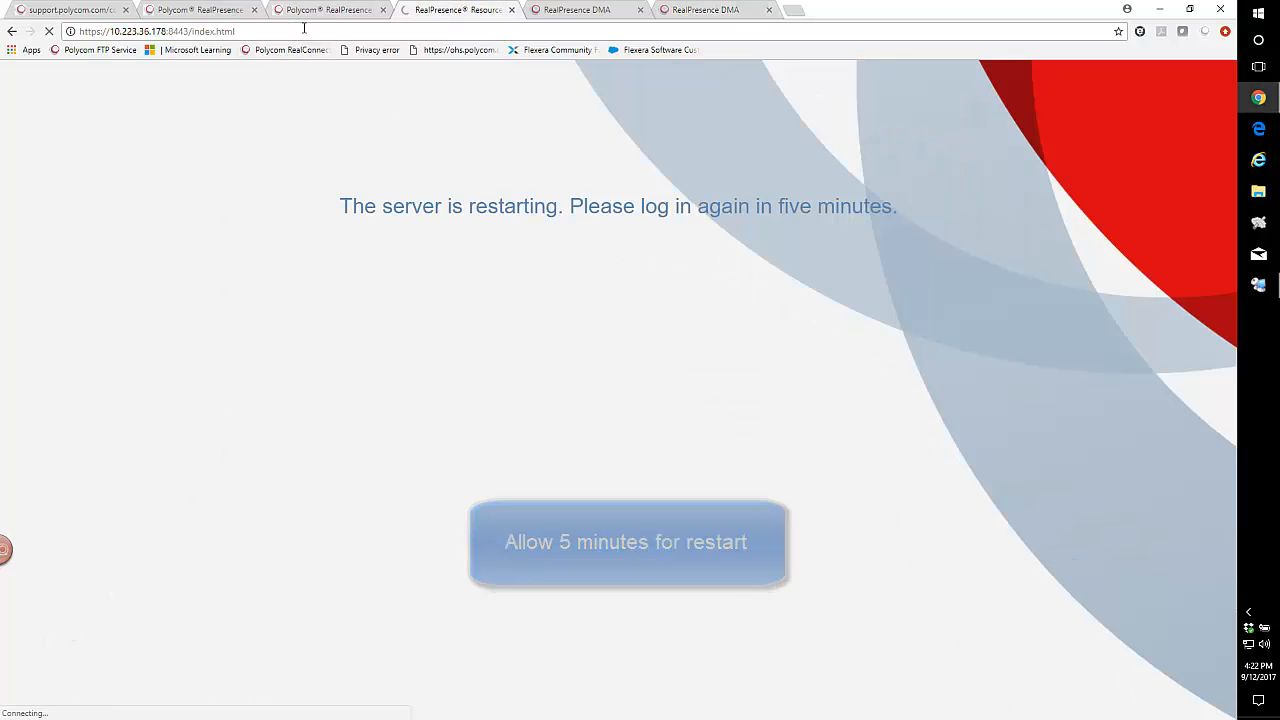
pyautogui.click(450, 390)
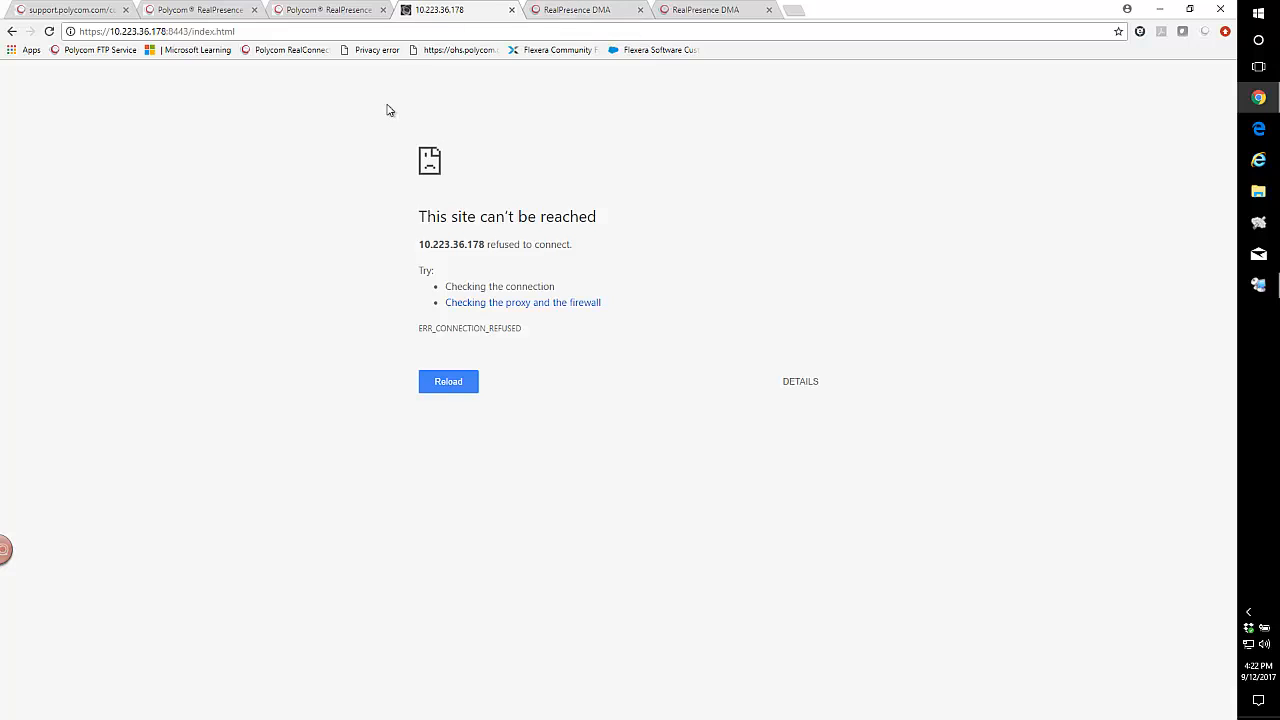
pyautogui.click(255, 33)
pyautogui.press('Return')
pyautogui.click(441, 389)
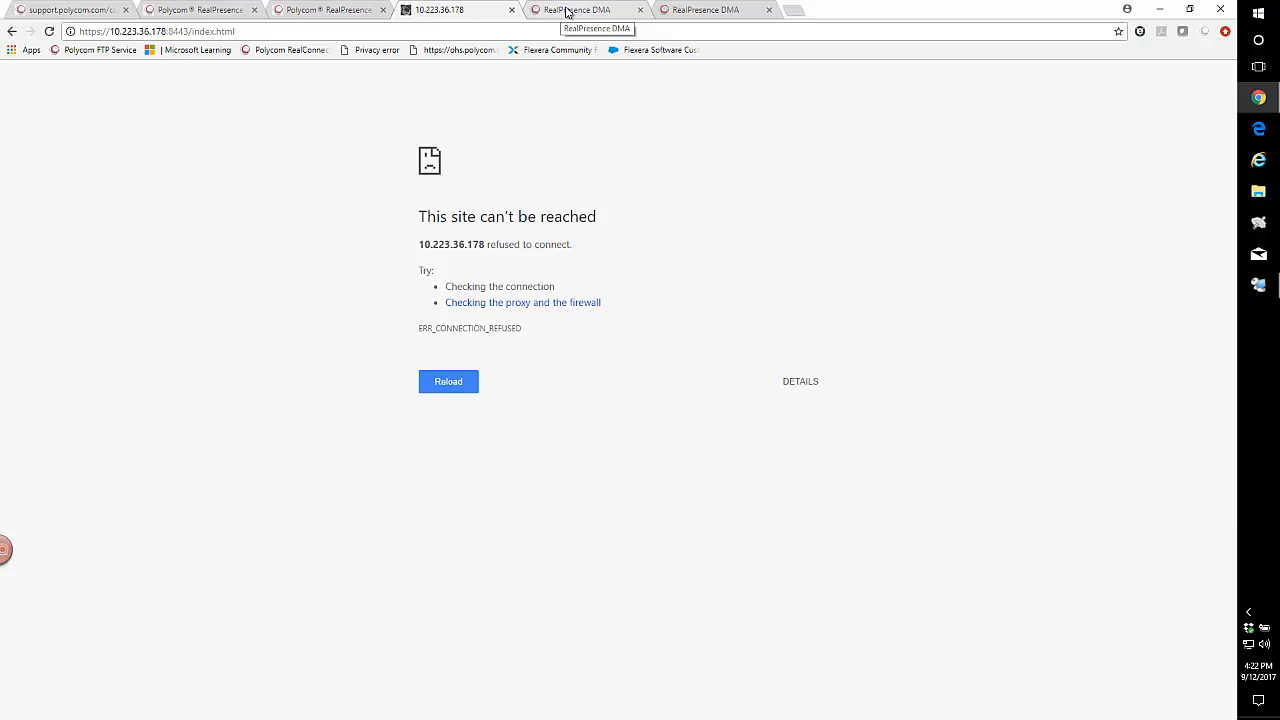
# Reload the login page of the DMA at 10.223.36.168 to check its restart.
pyautogui.click(567, 12)
pyautogui.click(309, 32)
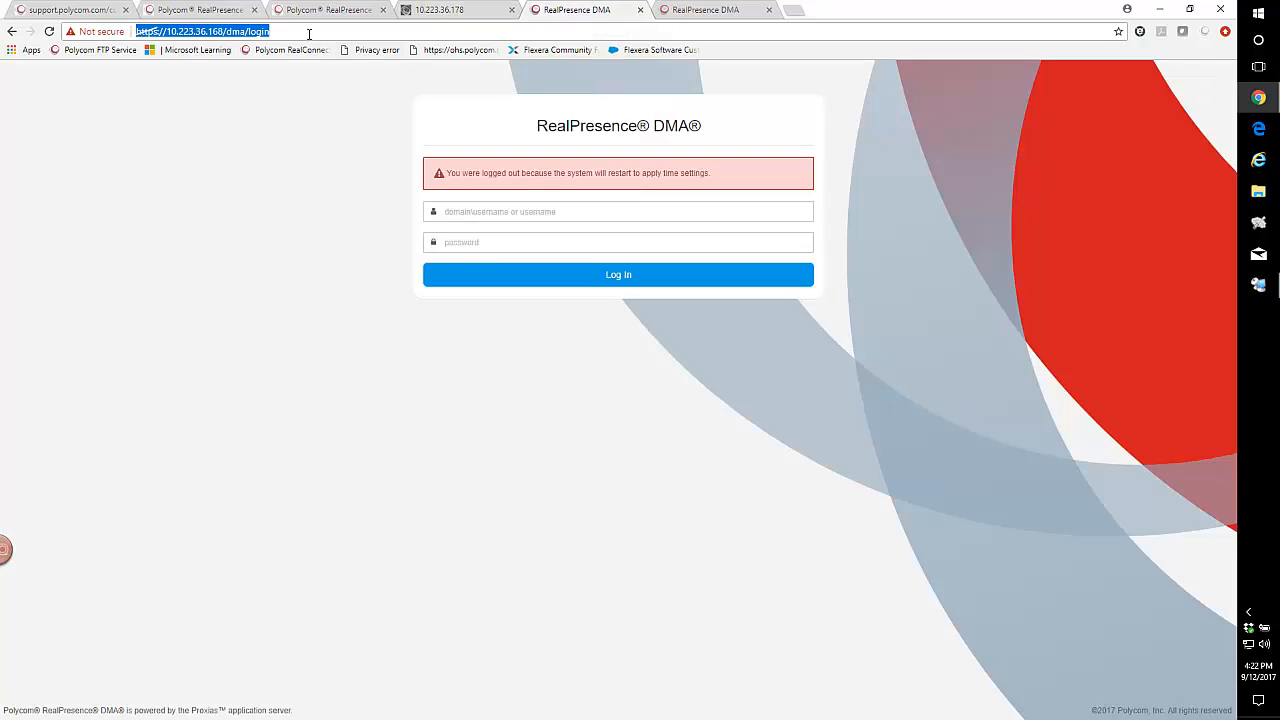
pyautogui.press('Return')
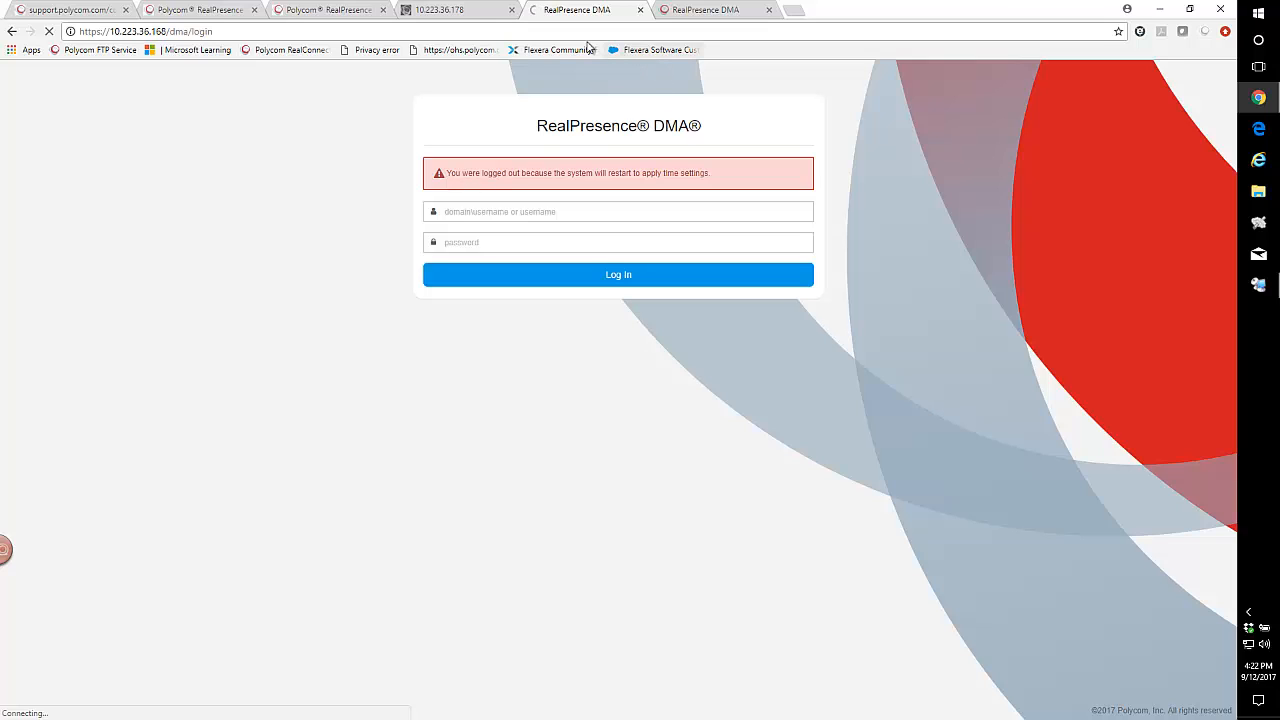
# Return to the Resource Manager at 10.223.36.178 and reload its login page.
pyautogui.click(442, 11)
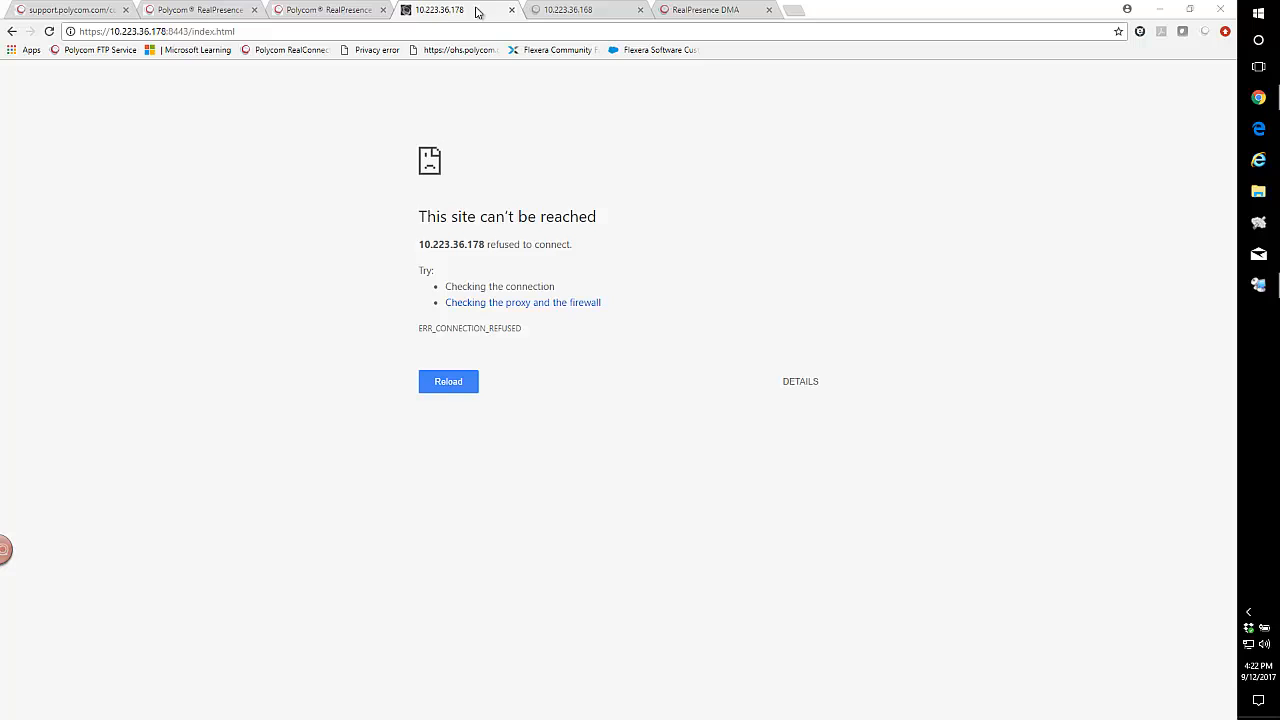
pyautogui.click(215, 36)
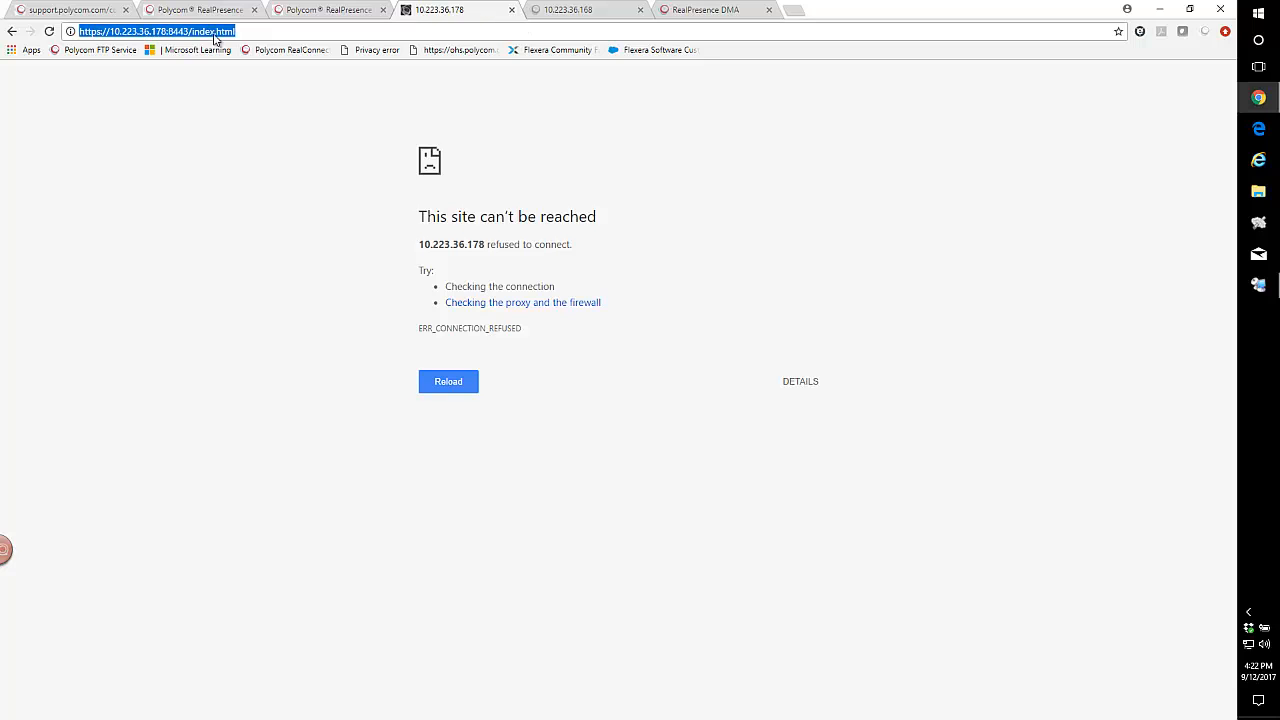
pyautogui.press('Return')
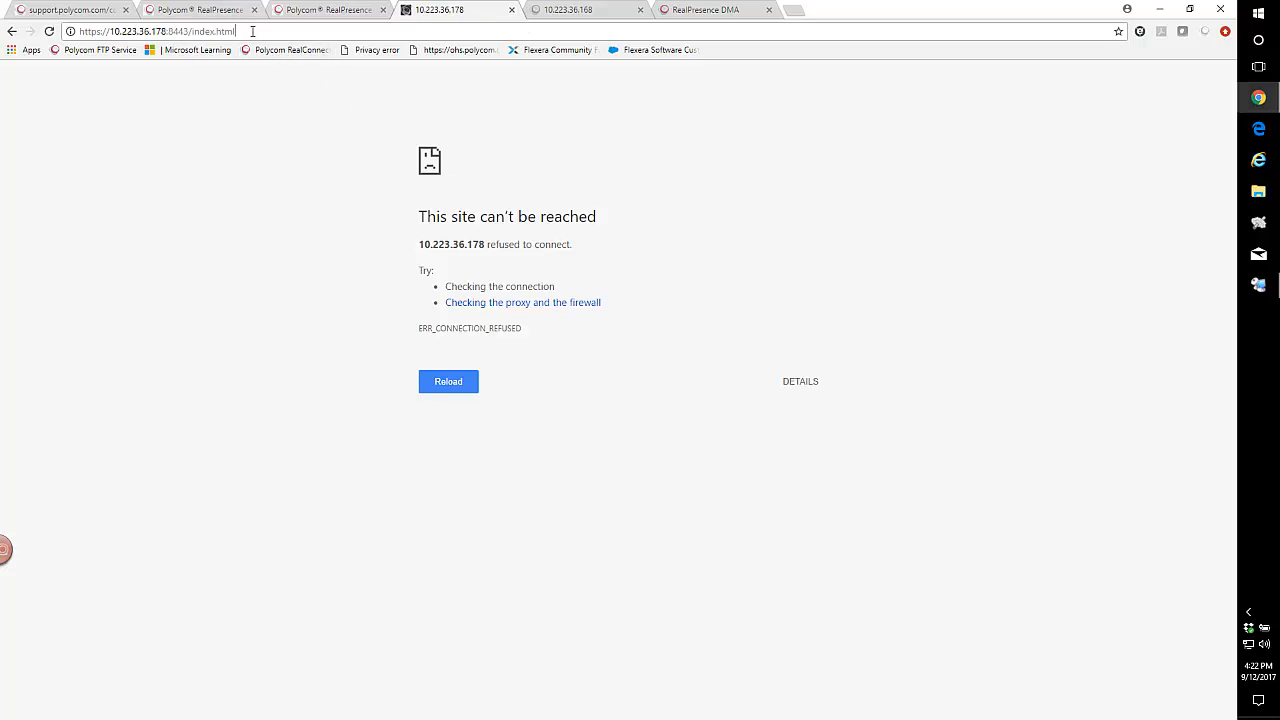
pyautogui.click(441, 387)
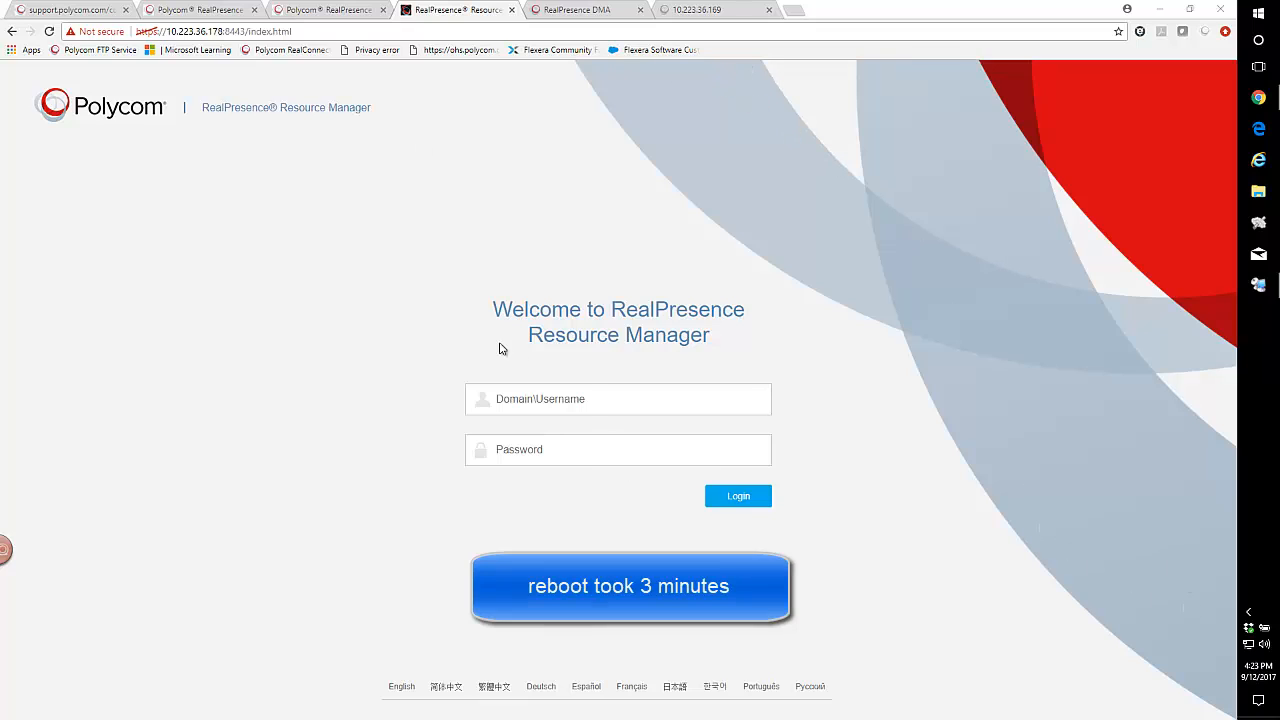
# Log in to the Resource Manager as admin with the account password.
pyautogui.click(503, 399)
pyautogui.write('admin')
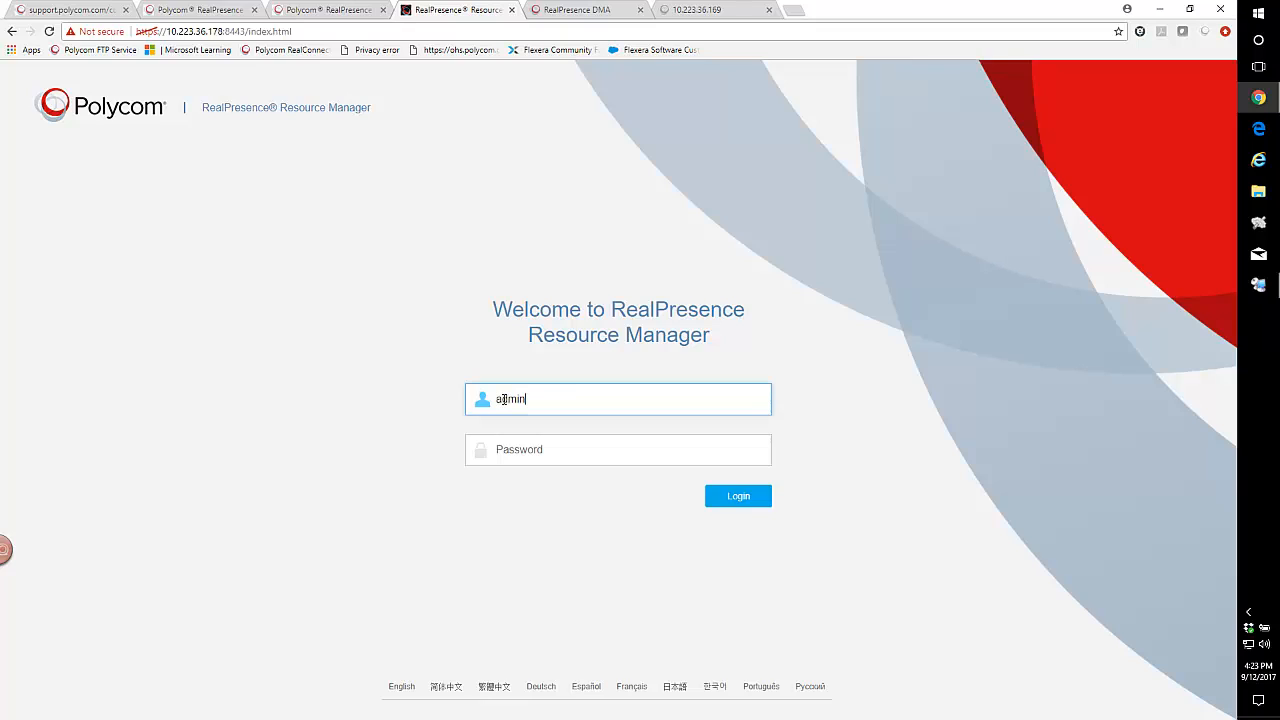
pyautogui.press('Tab')
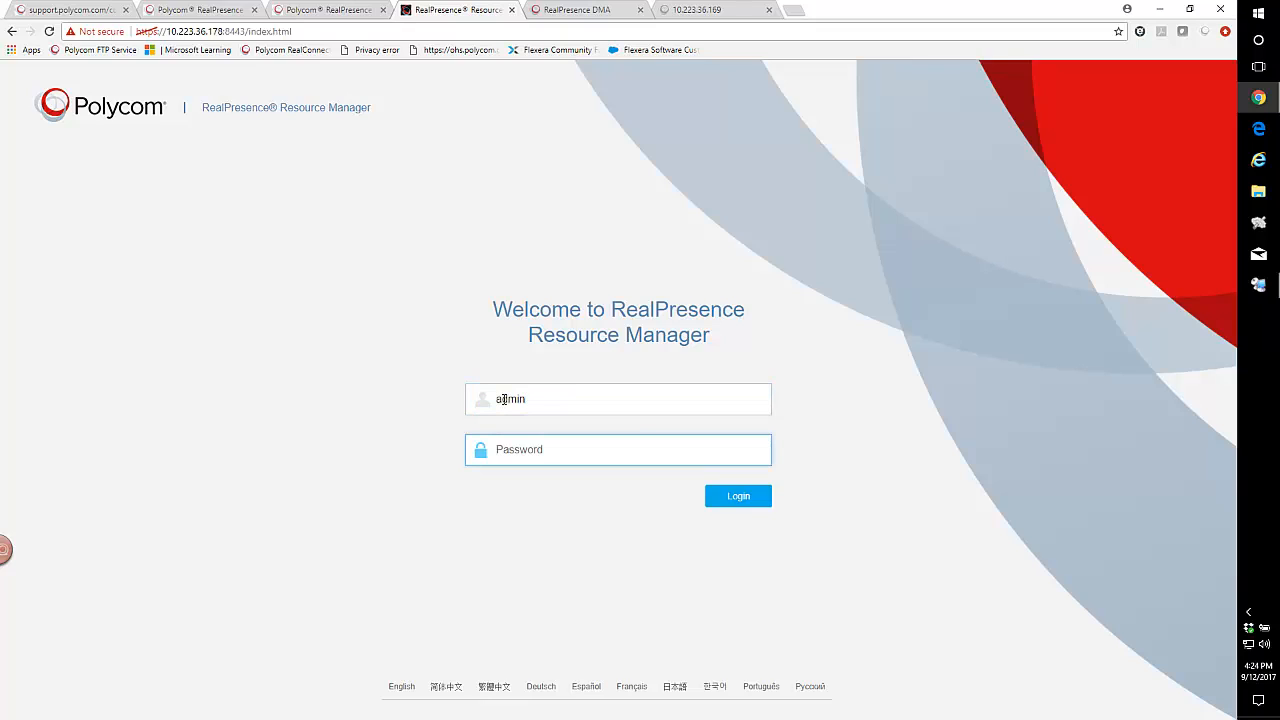
pyautogui.write('ad••••••••')
pyautogui.press('Return')
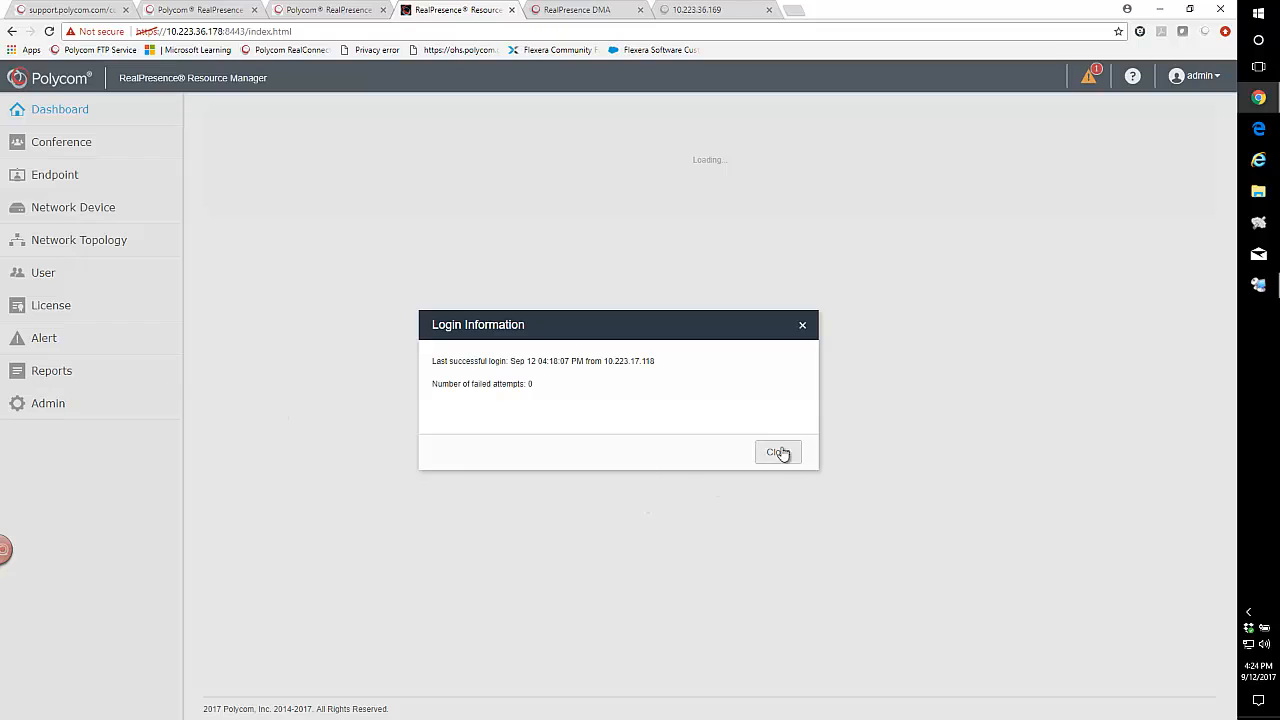
pyautogui.click(778, 452)
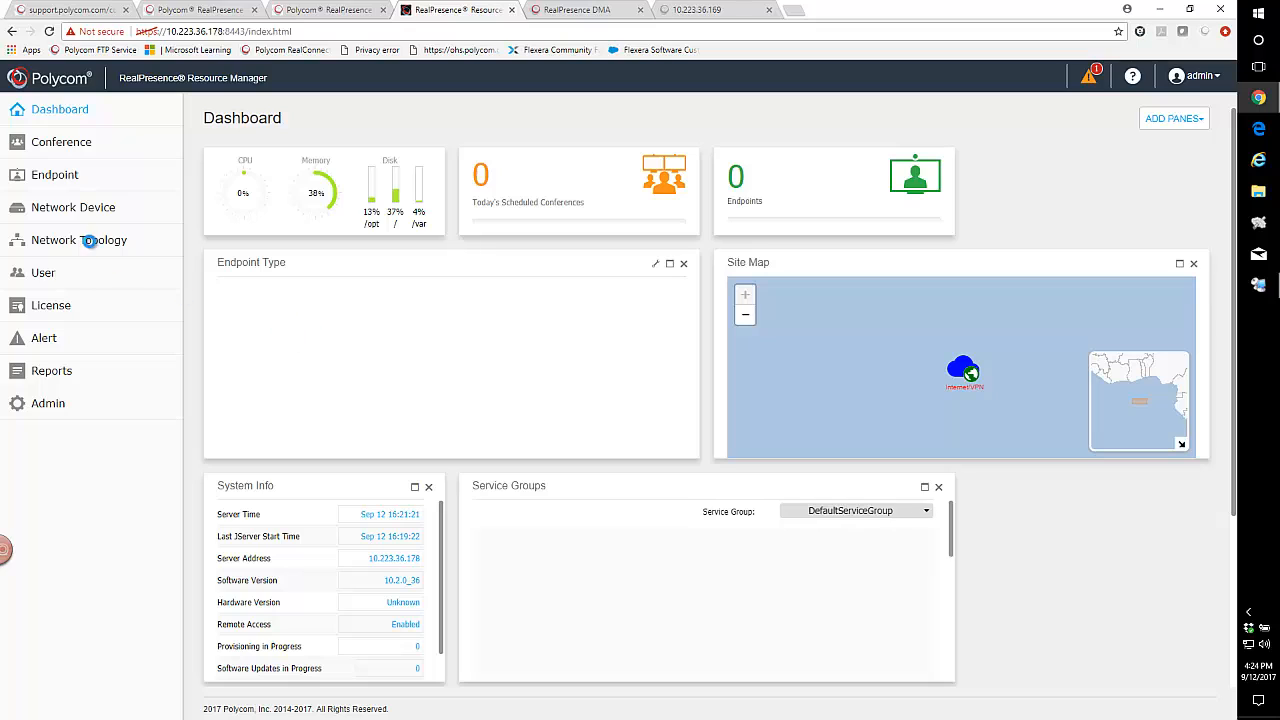
# Examine the Resource Manager's license setup and system identifier, and view the license allocation by Feature.
pyautogui.click(40, 312)
pyautogui.click(45, 332)
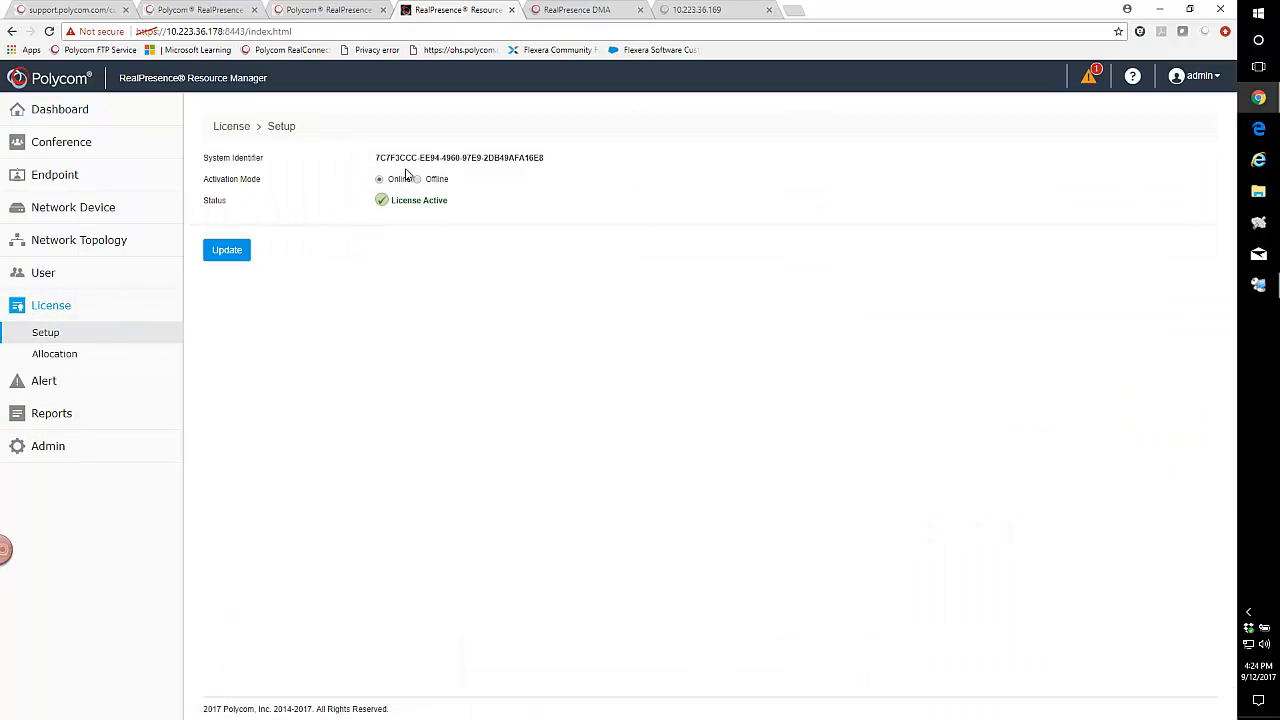
pyautogui.moveTo(556, 160); pyautogui.dragTo(370, 168)
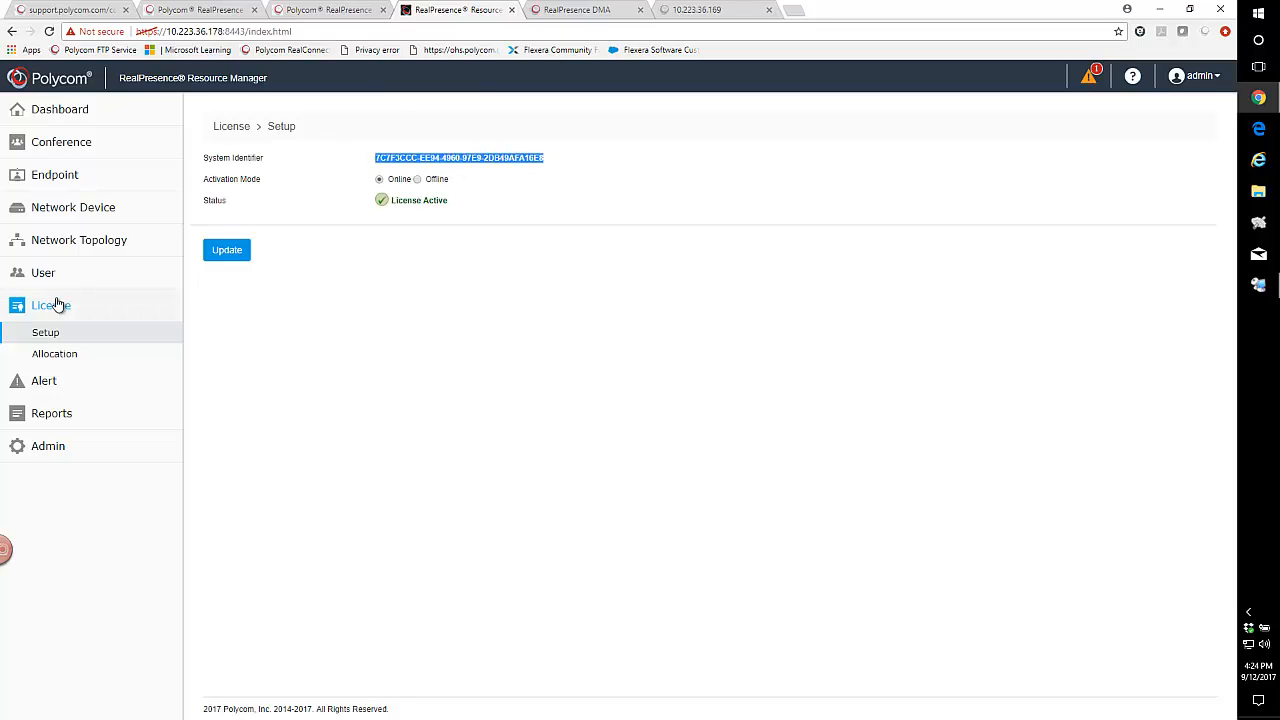
pyautogui.click(52, 362)
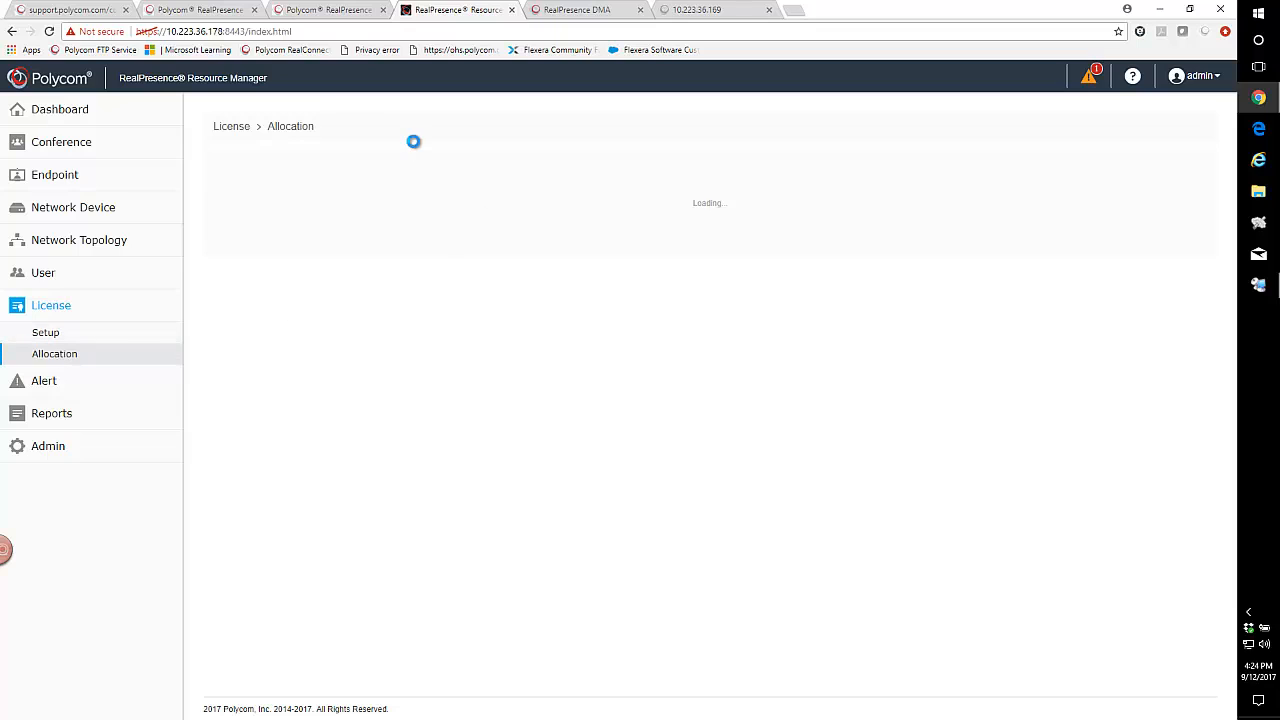
pyautogui.click(343, 191)
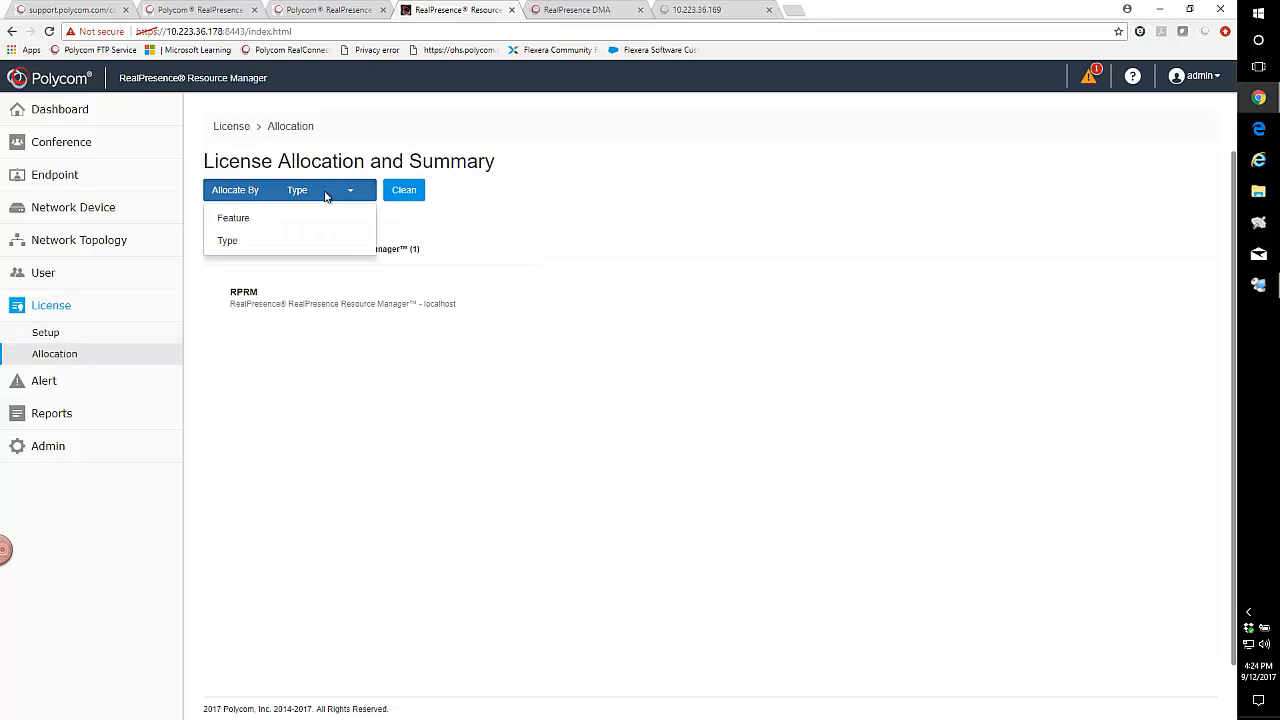
pyautogui.click(271, 222)
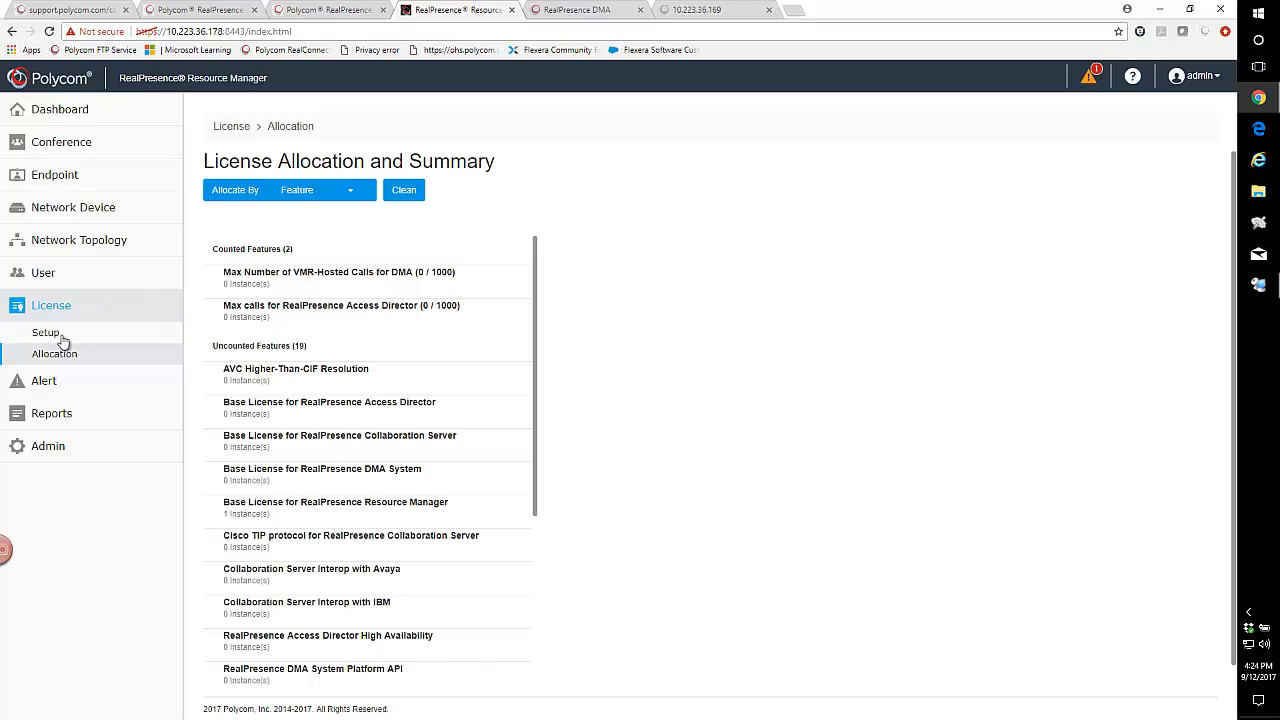
# Start adding a network device instance of type RealPresence DMA, added by IP or FQDN Address.
pyautogui.click(46, 212)
pyautogui.click(47, 238)
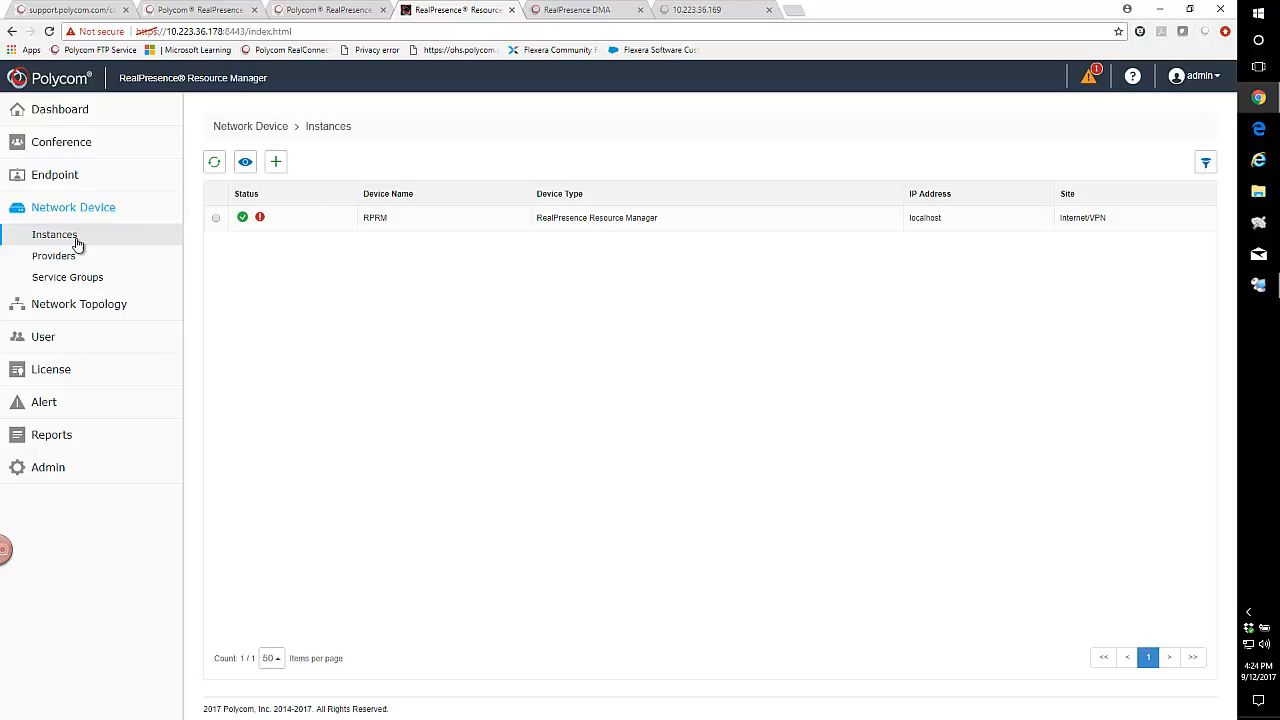
pyautogui.click(276, 162)
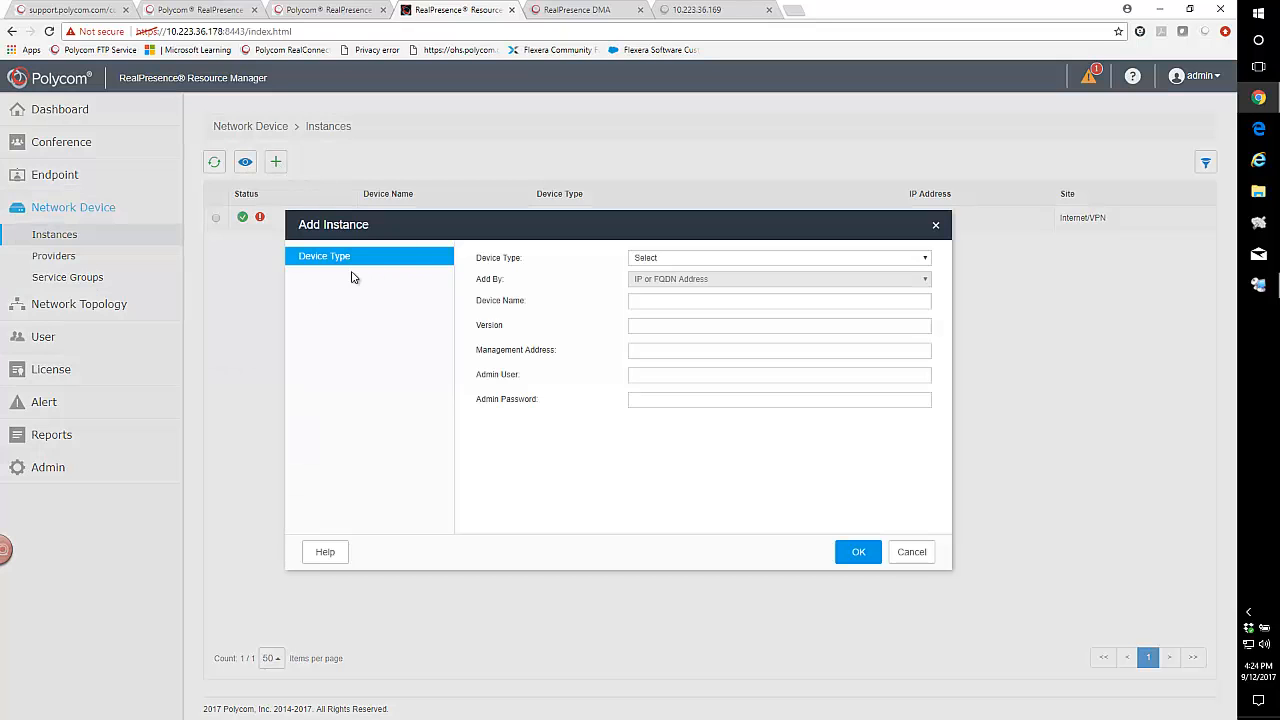
pyautogui.click(669, 263)
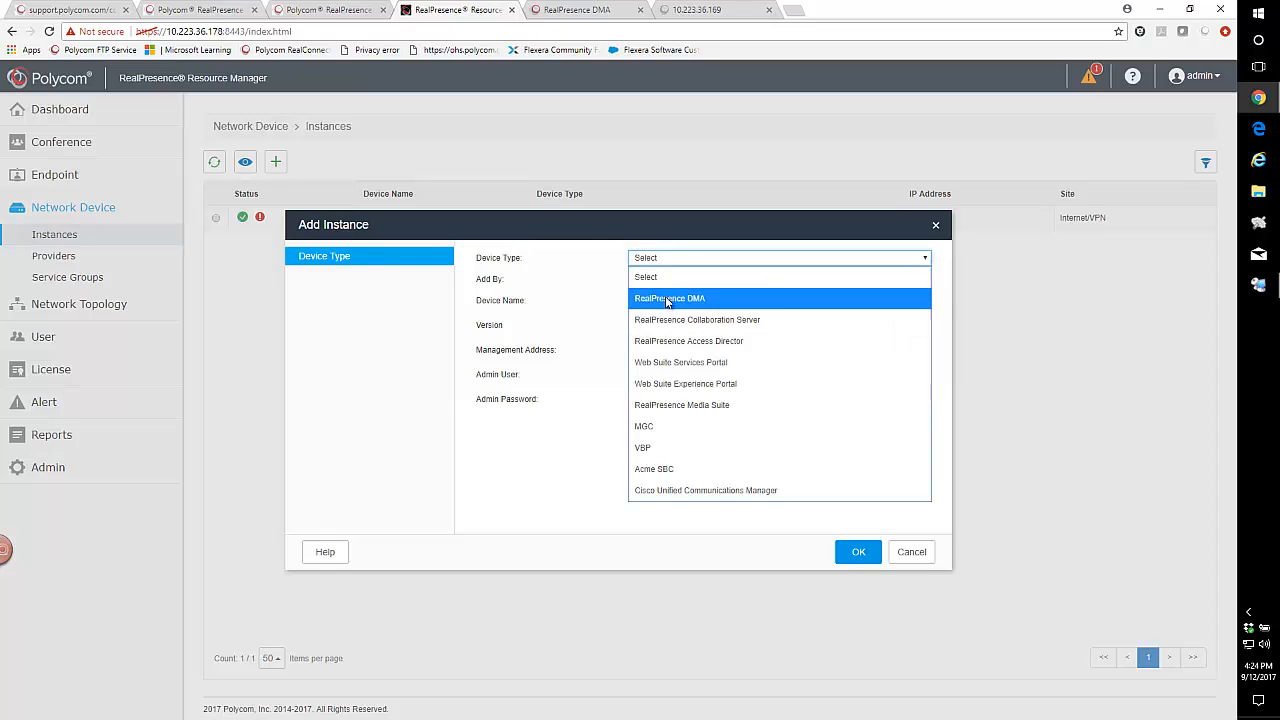
pyautogui.click(670, 298)
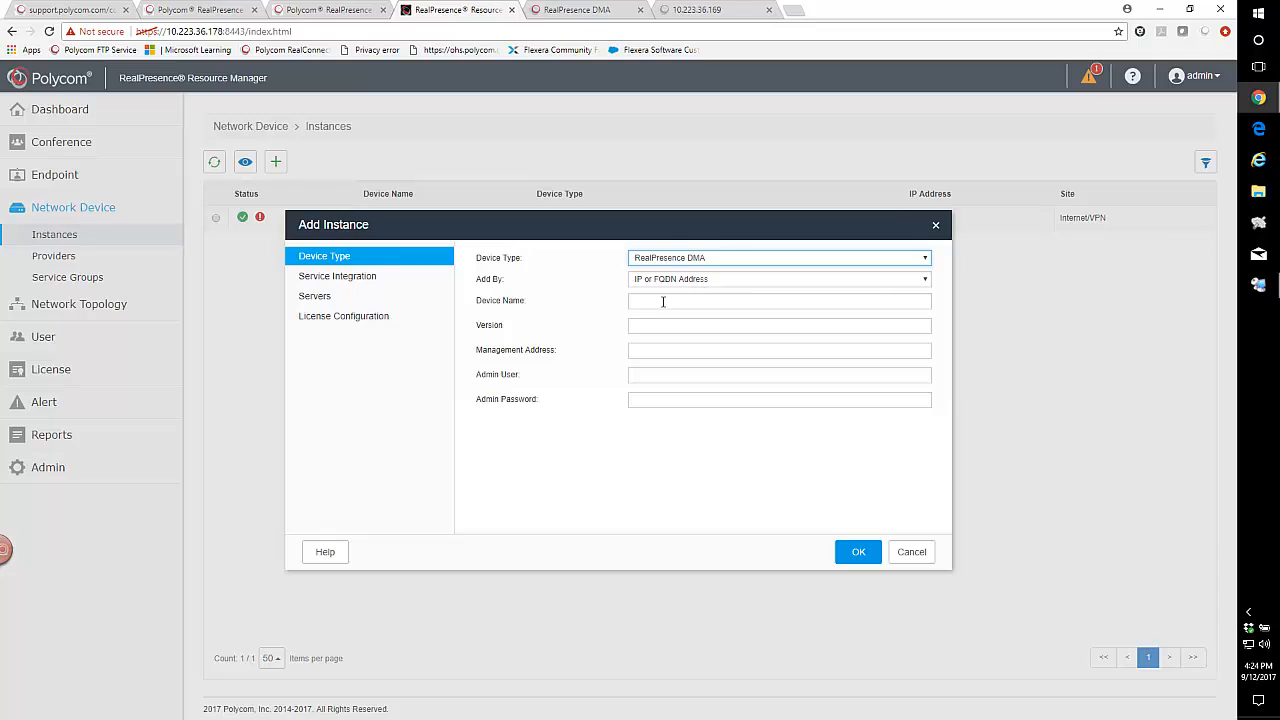
pyautogui.click(662, 301)
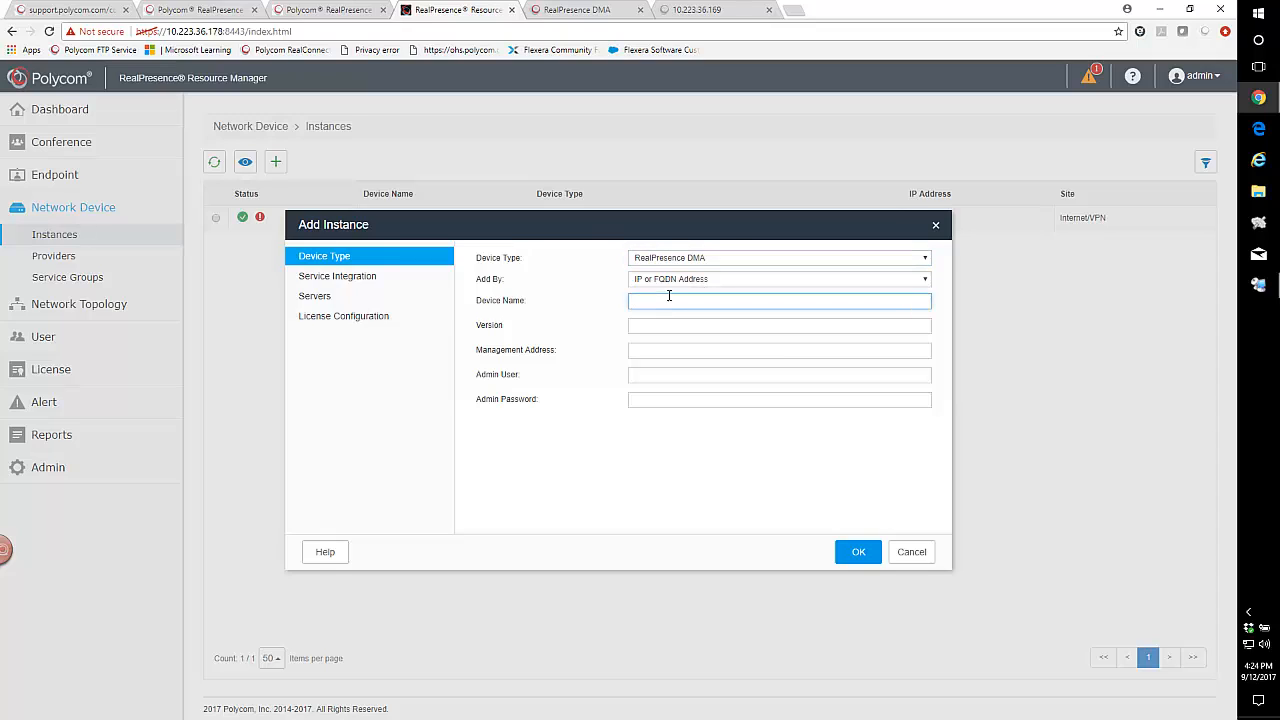
pyautogui.click(668, 284)
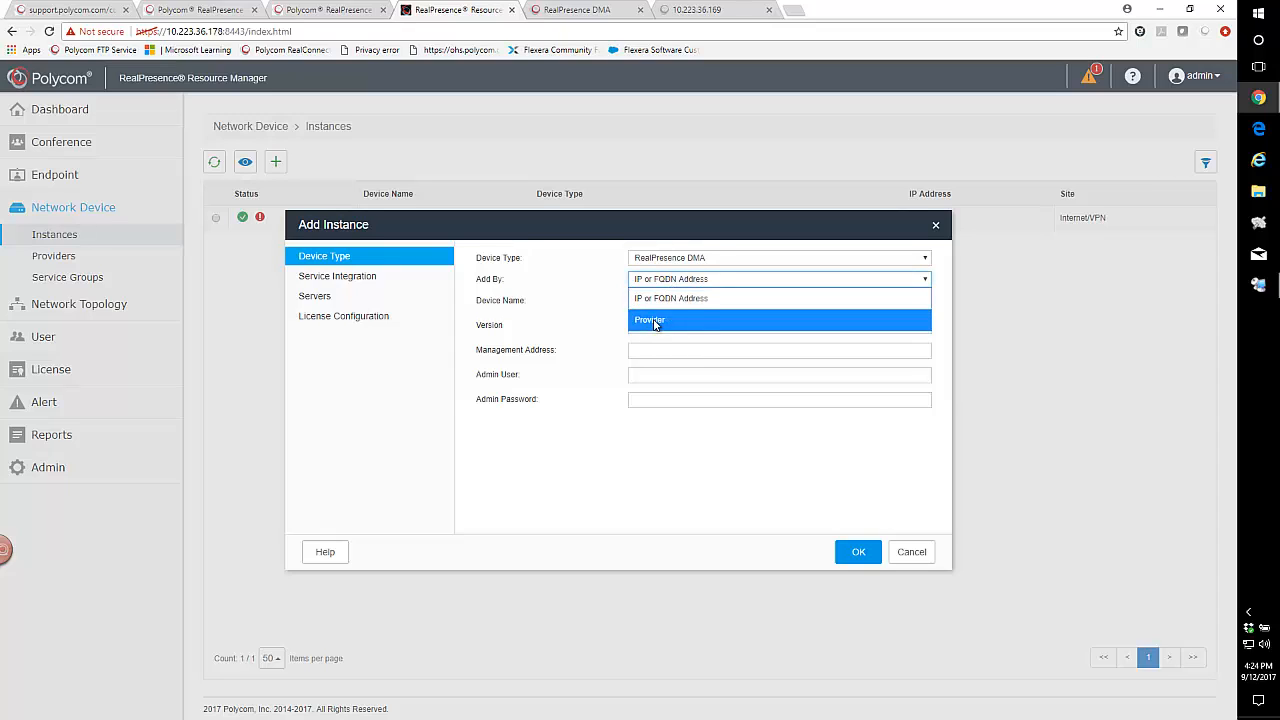
pyautogui.click(657, 299)
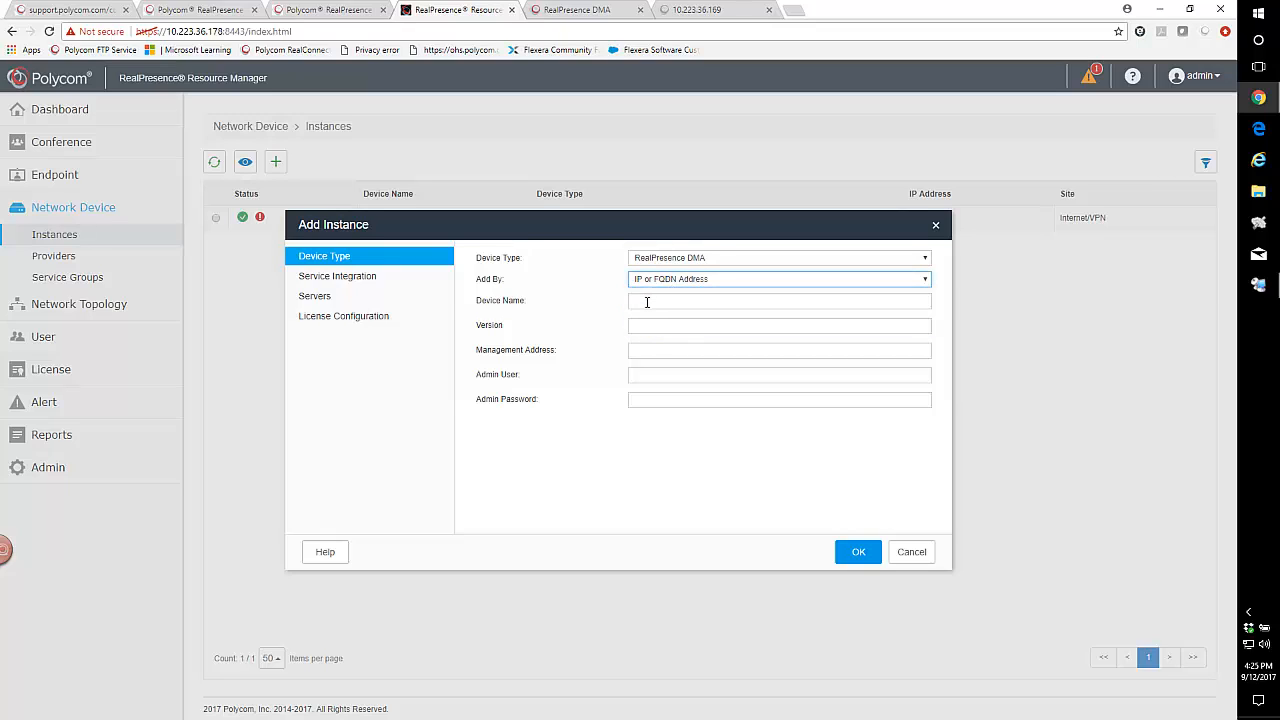
# Name the instance 168DMA with version 9.0 and management address 10.223.36.168, and enter admin as admin user plus the admin password.
pyautogui.click(647, 302)
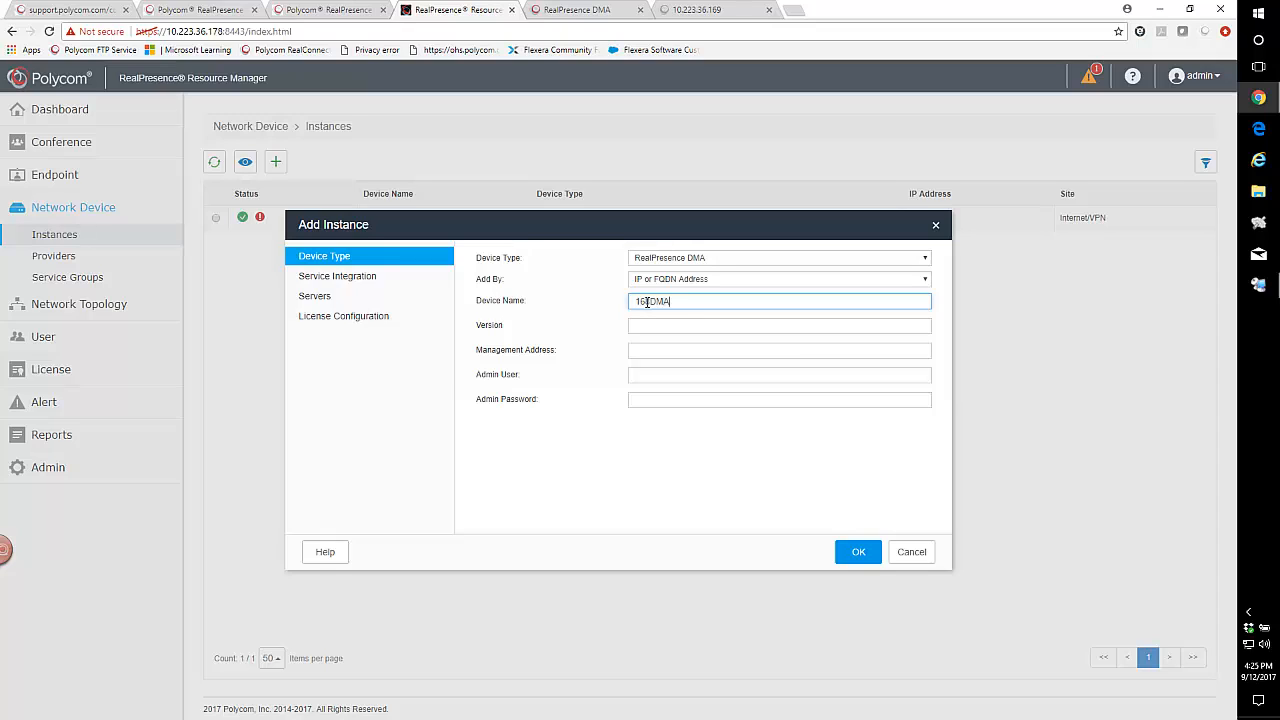
pyautogui.click(647, 324)
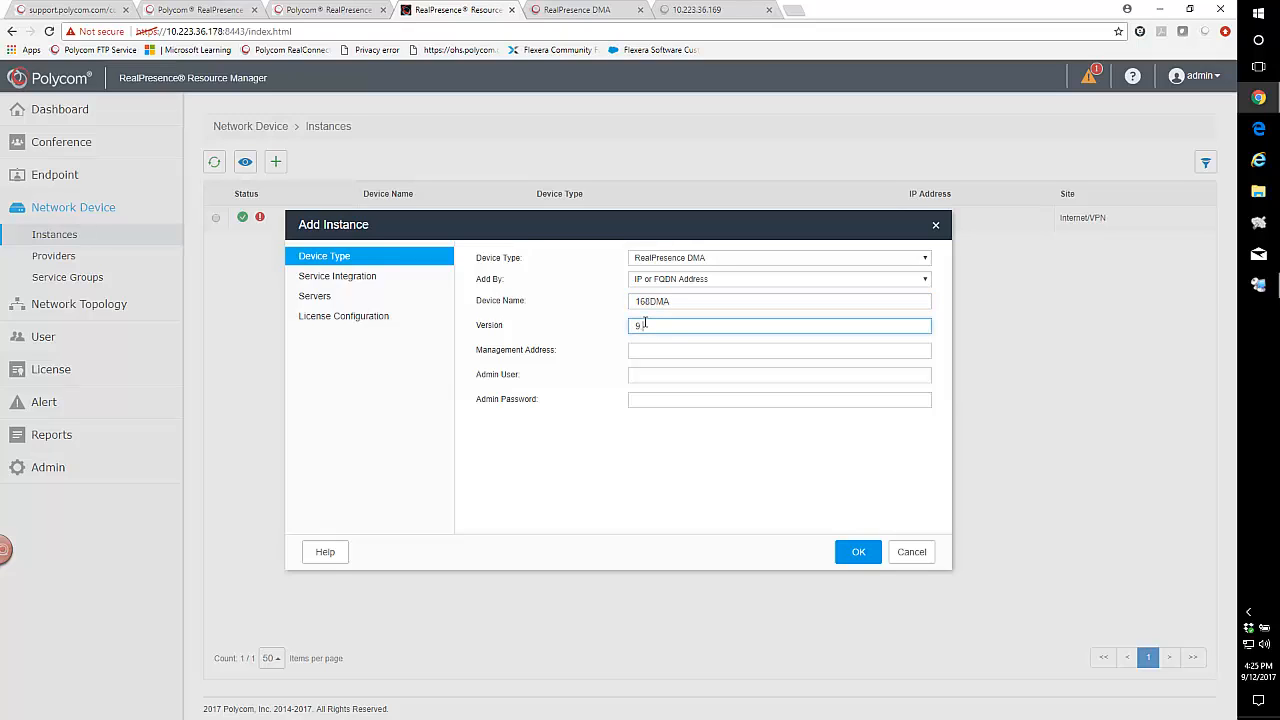
pyautogui.click(643, 350)
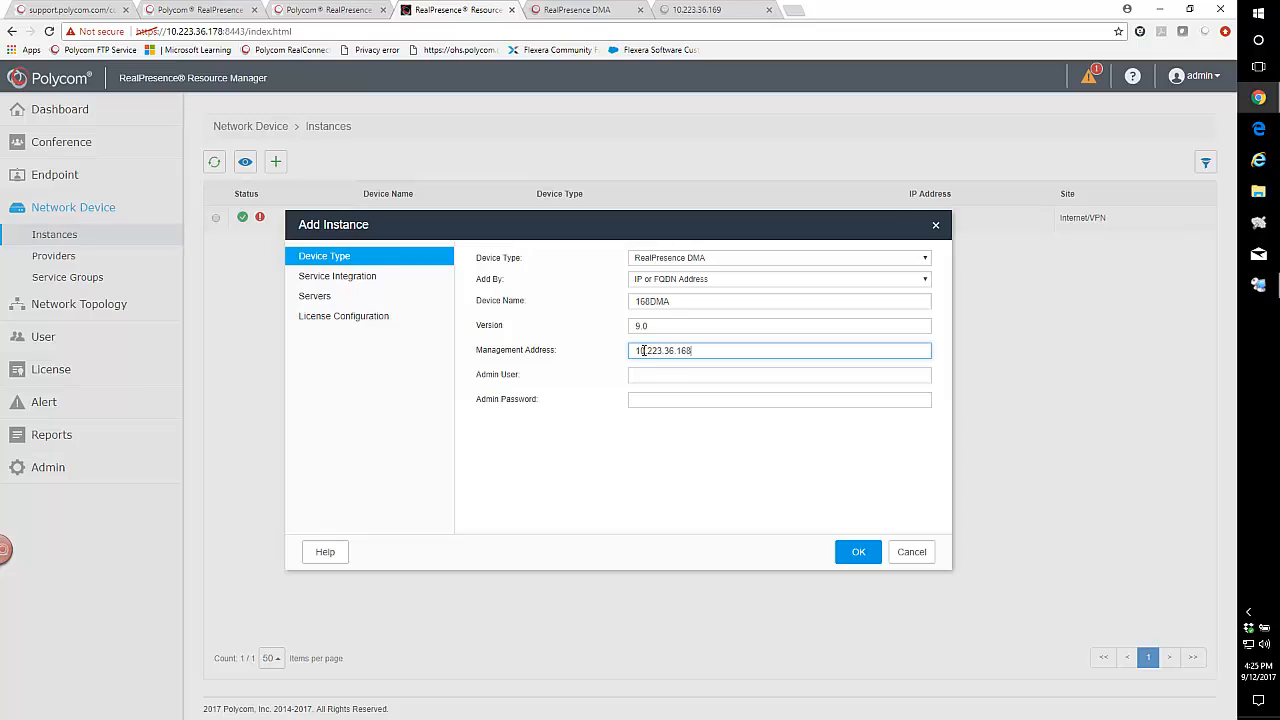
pyautogui.click(652, 375)
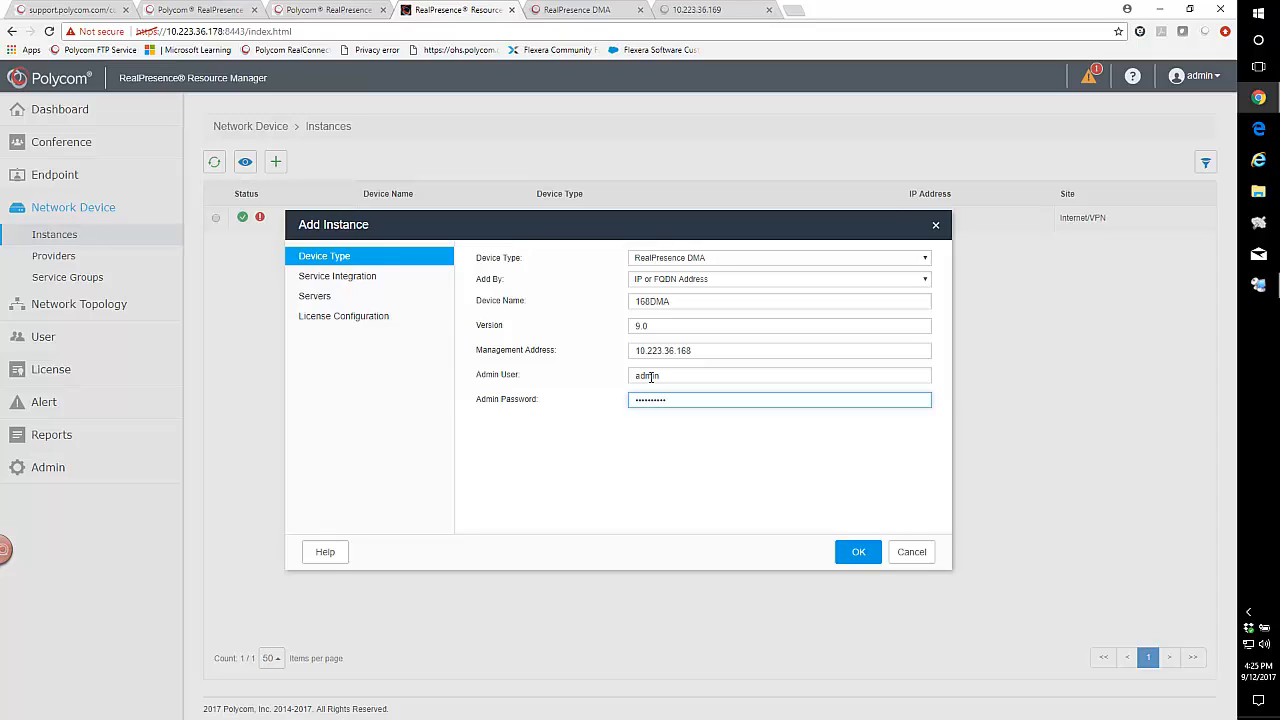
# Enable service integration of the DMA with the Resource Manager and licensing with the Polycom License Server for the new instance.
pyautogui.click(356, 278)
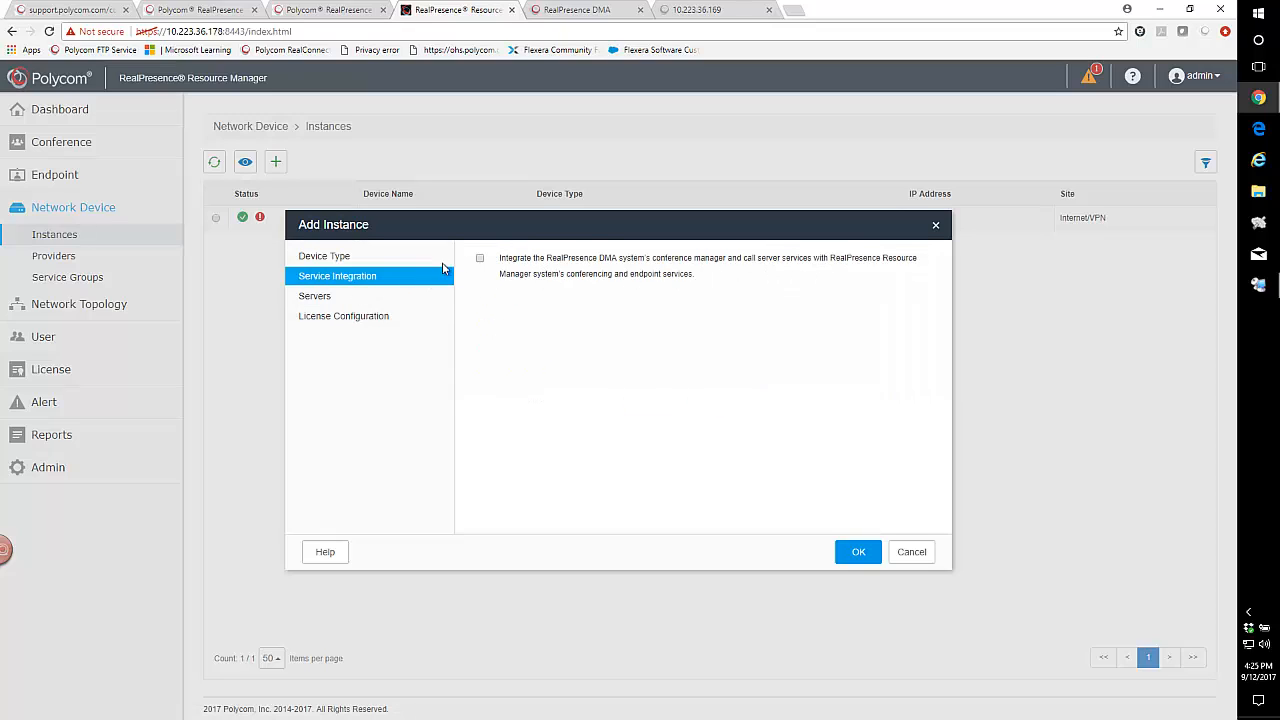
pyautogui.click(480, 260)
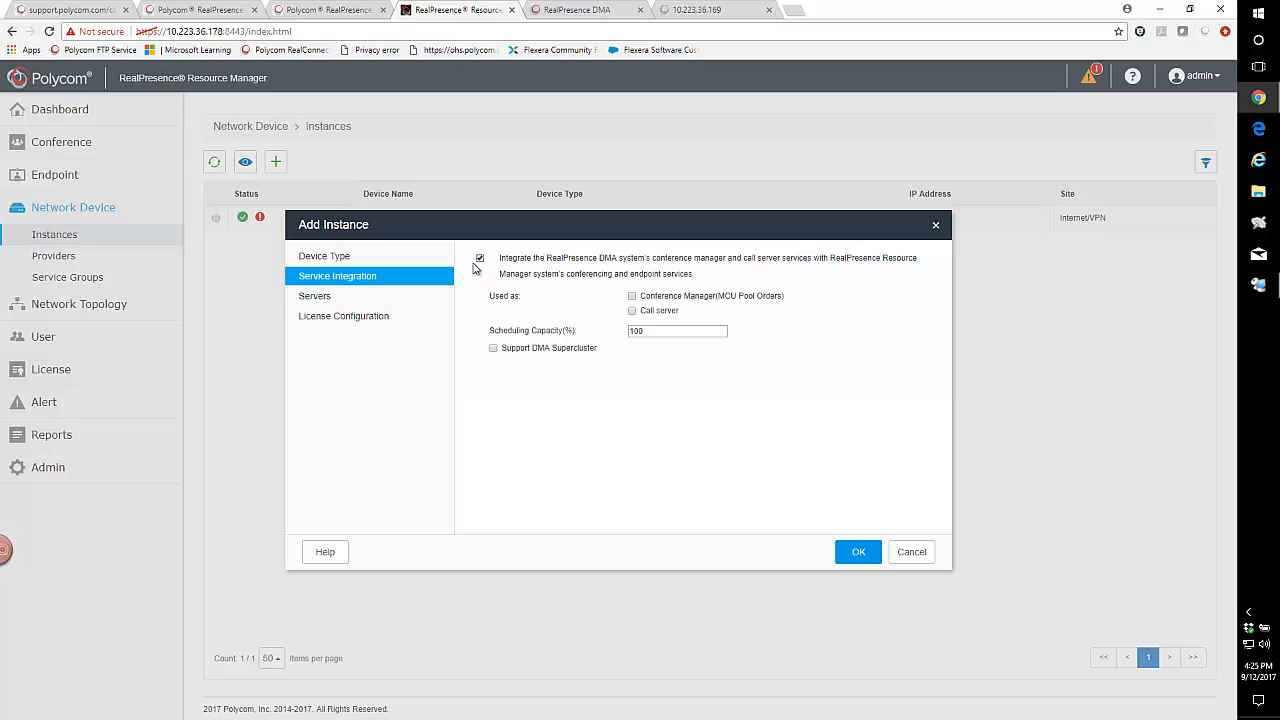
pyautogui.click(314, 296)
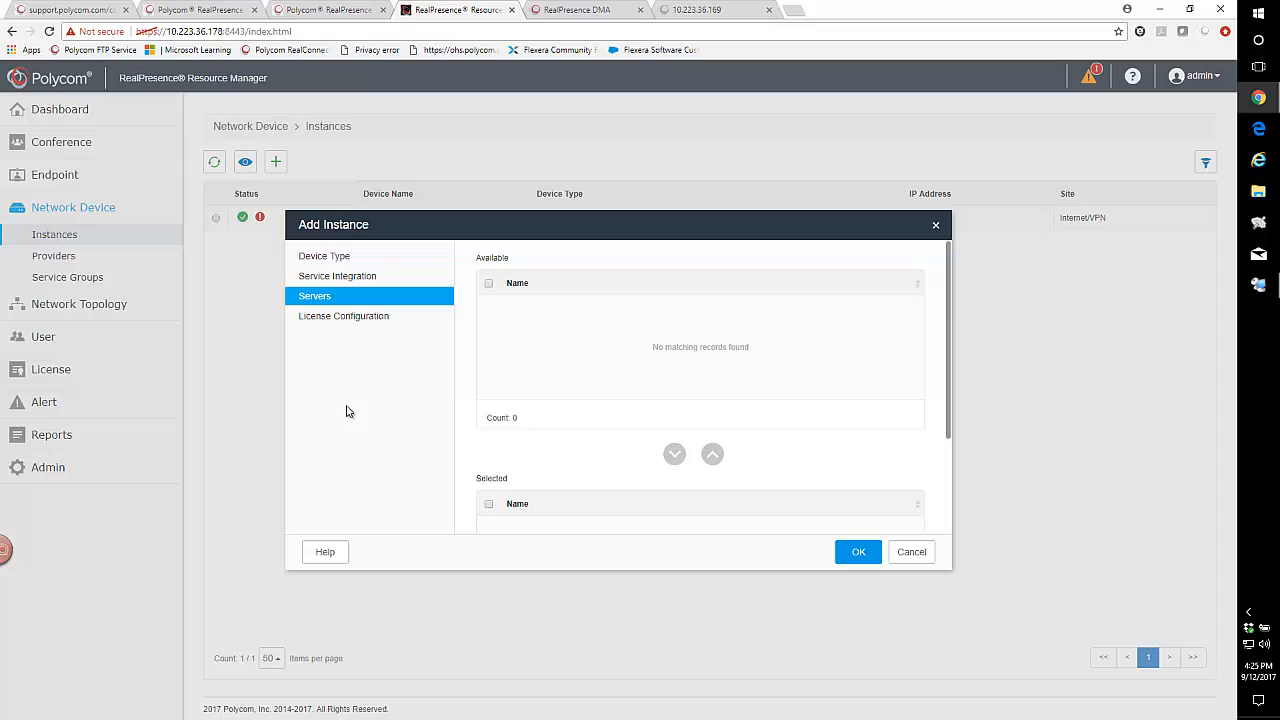
pyautogui.click(326, 316)
pyautogui.click(479, 295)
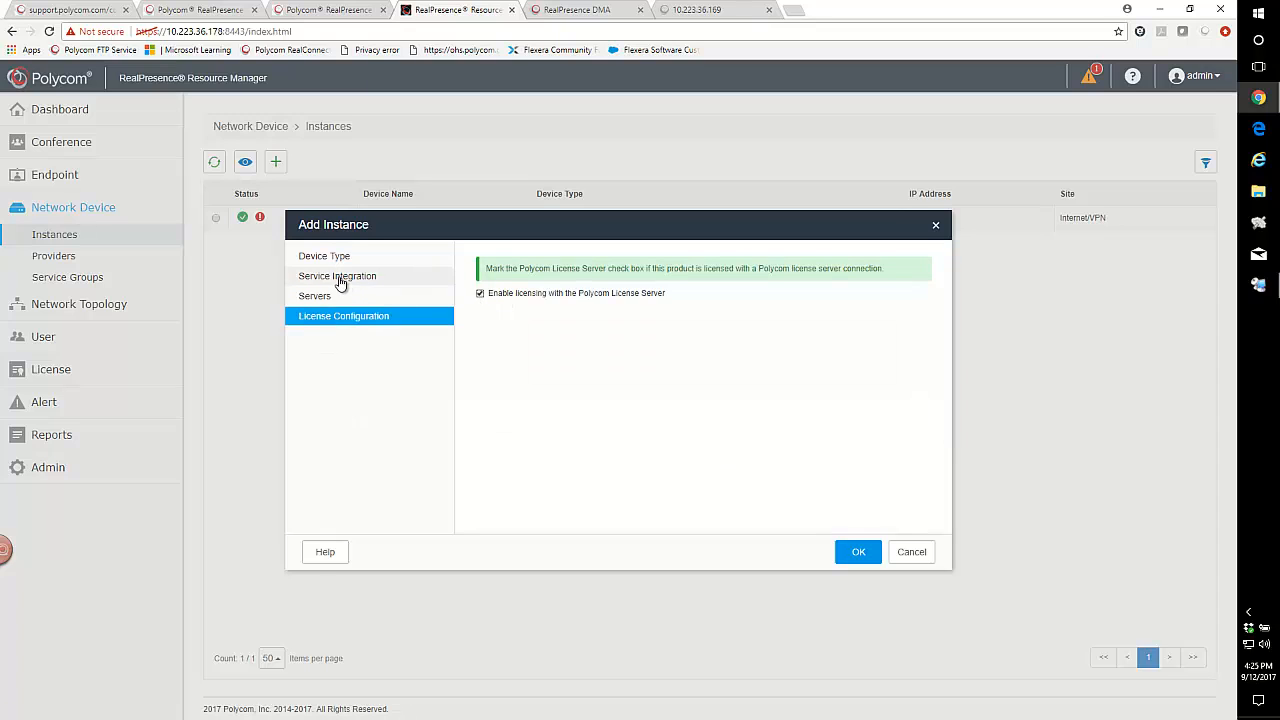
pyautogui.click(337, 279)
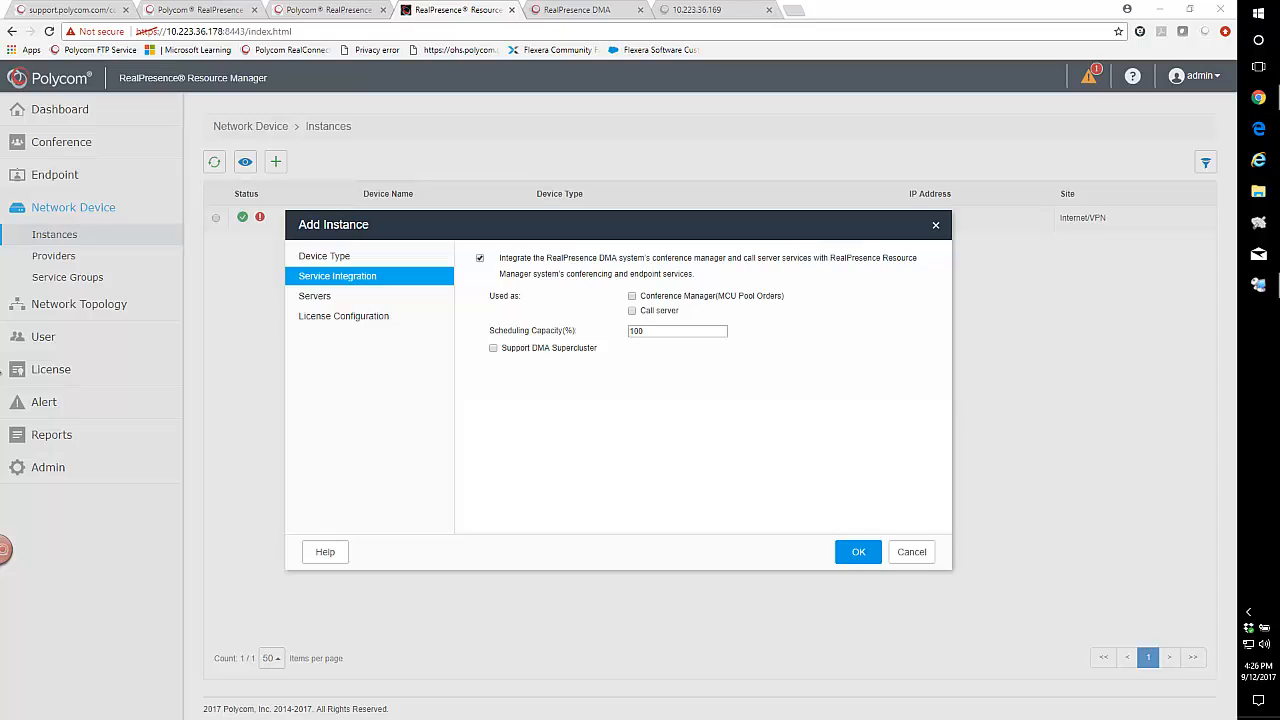
# Set 168DMA to be used as Conference Manager and Call server with DMA Supercluster support, and finish adding the instance.
pyautogui.click(632, 297)
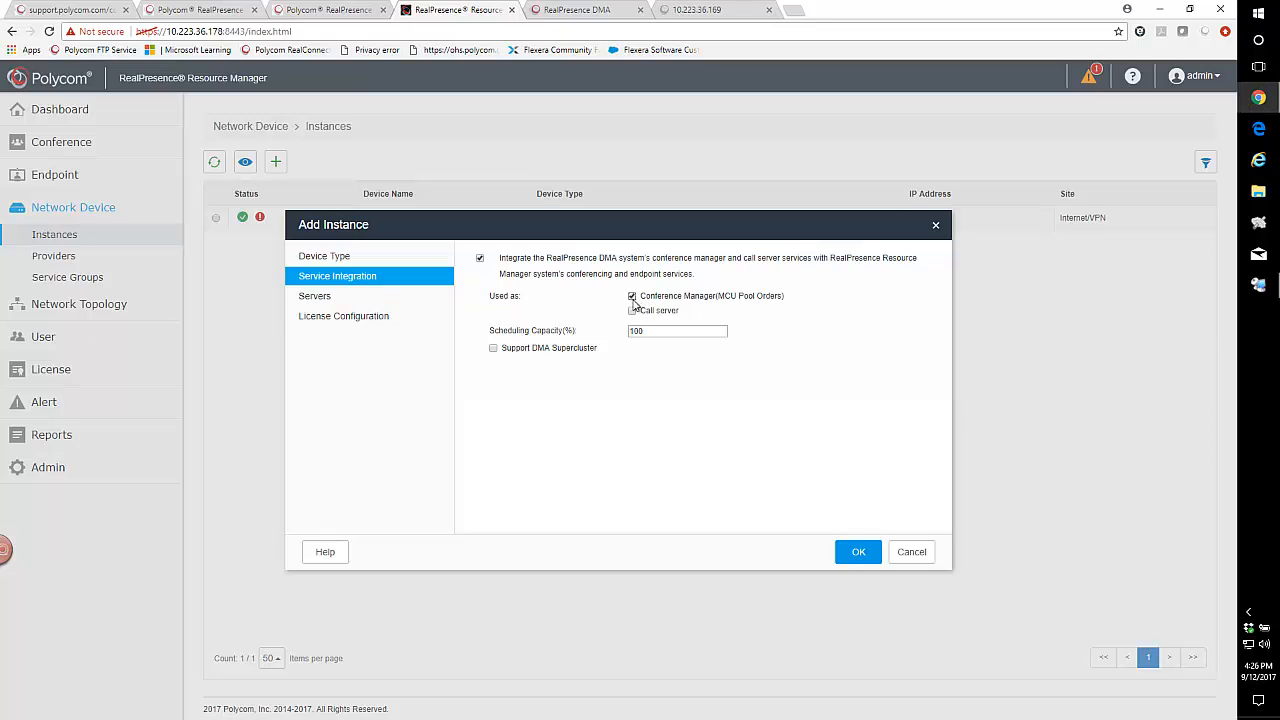
pyautogui.click(632, 311)
pyautogui.click(493, 349)
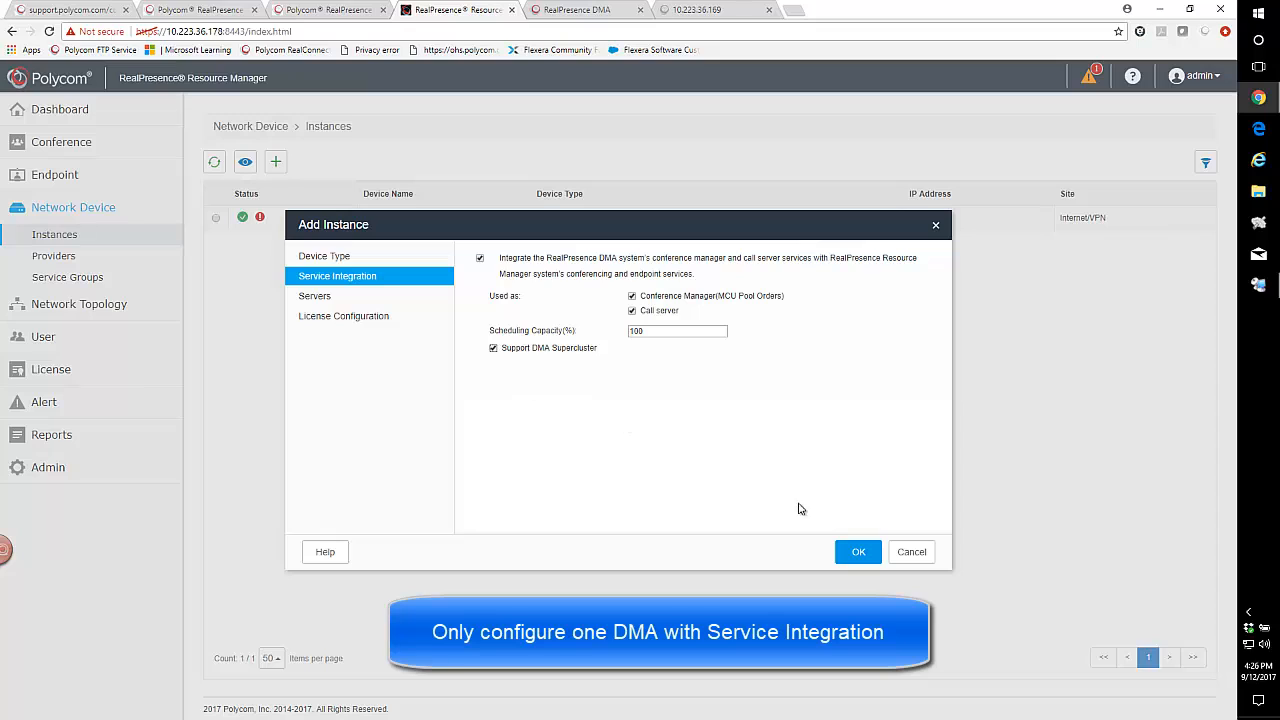
pyautogui.click(321, 304)
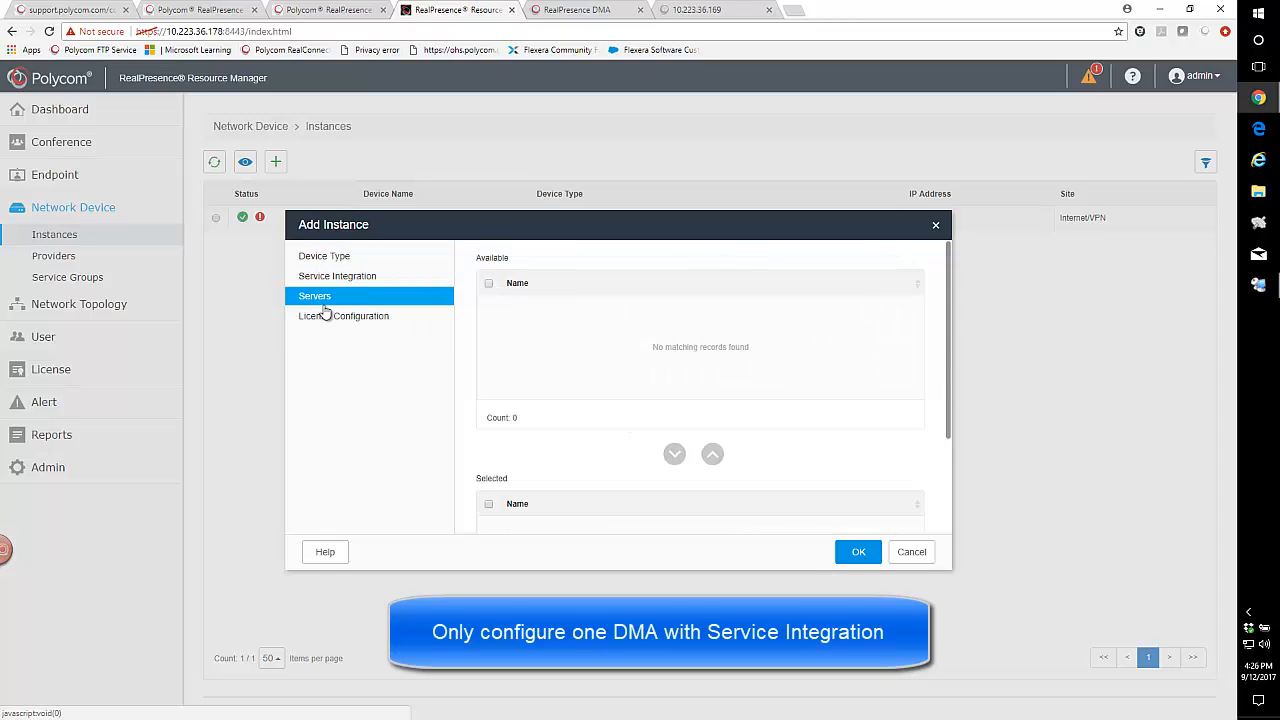
pyautogui.click(325, 317)
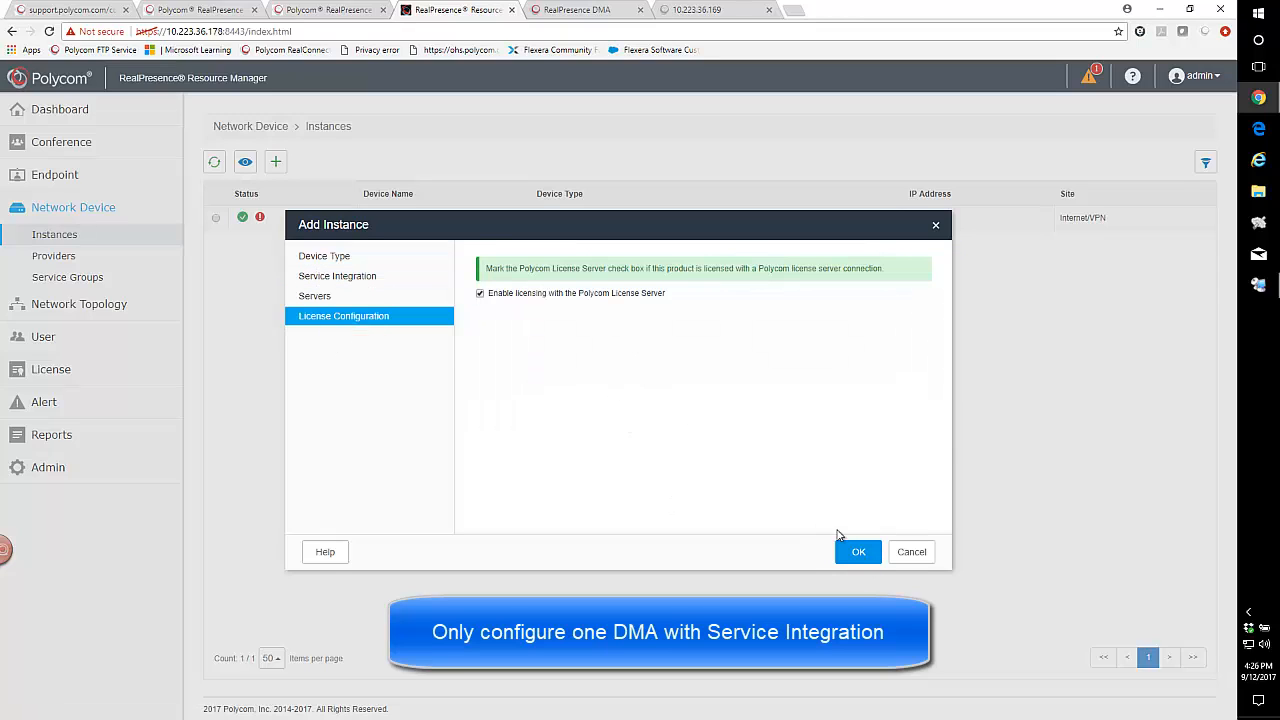
pyautogui.click(858, 552)
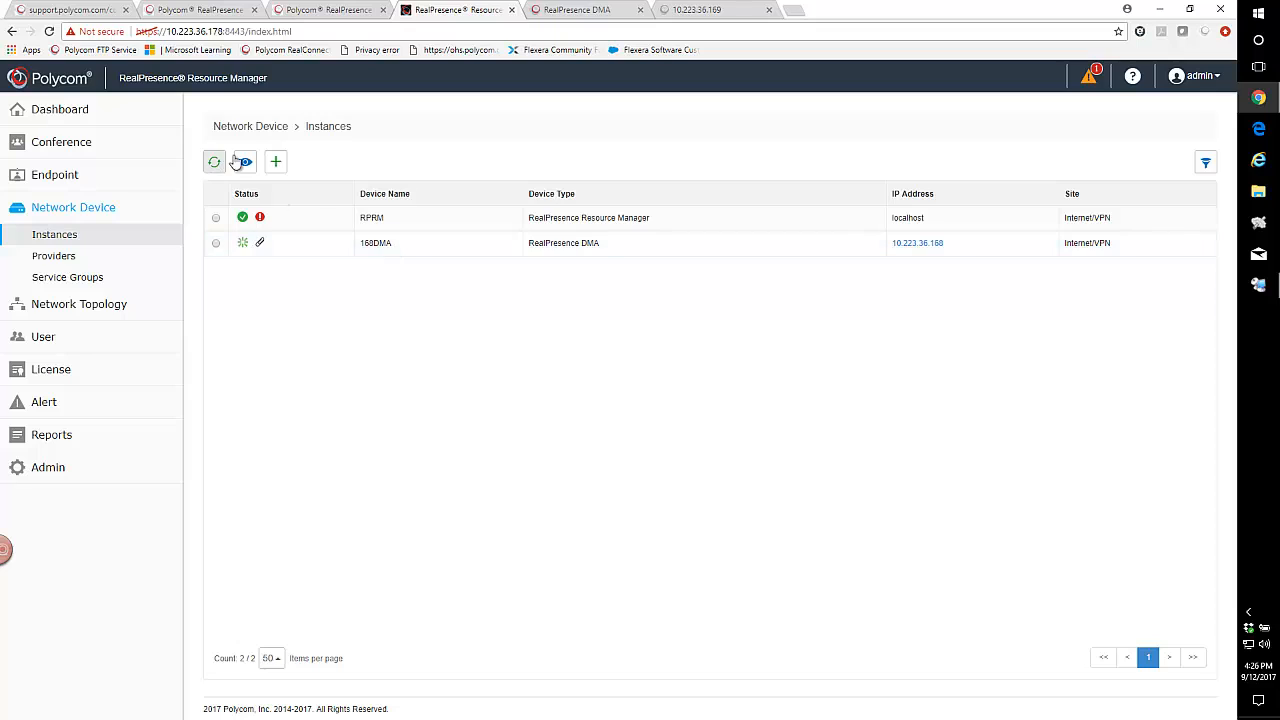
# Start a second RealPresence DMA instance named 169DMA, version 9.0, management address 10.223.36.169, admin user admin, and enter the admin password.
pyautogui.click(276, 162)
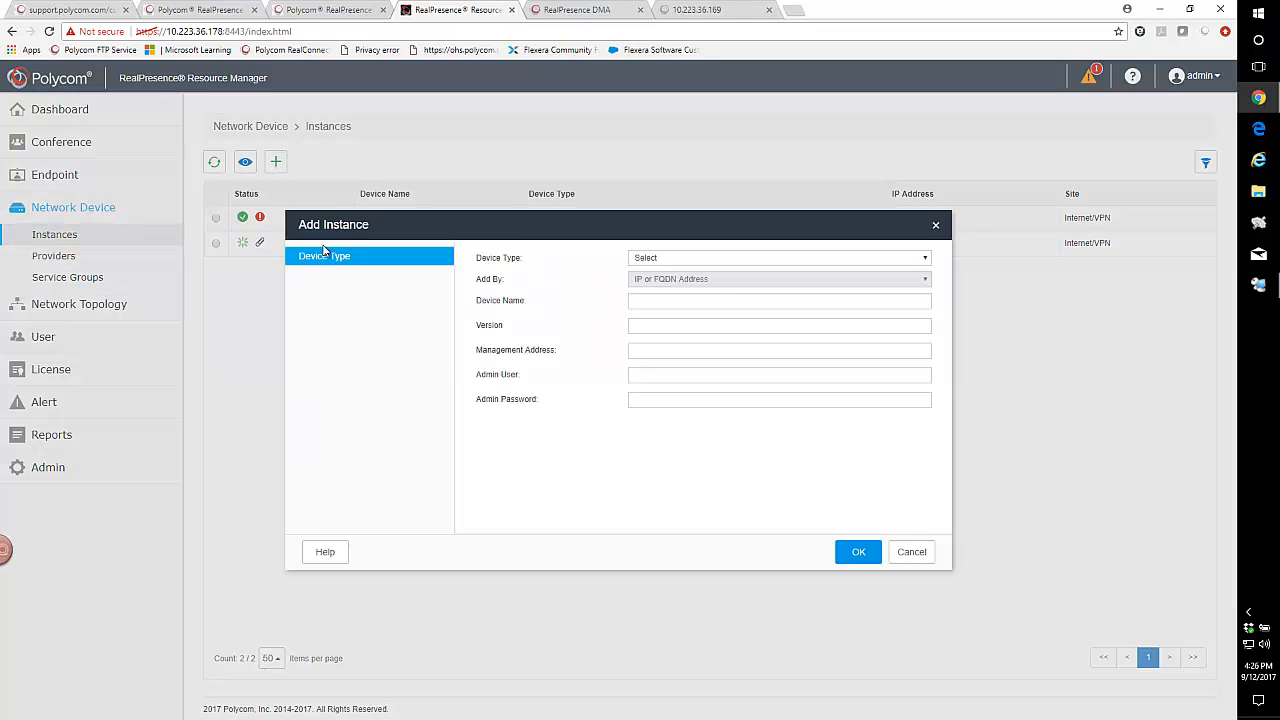
pyautogui.click(674, 260)
pyautogui.click(668, 294)
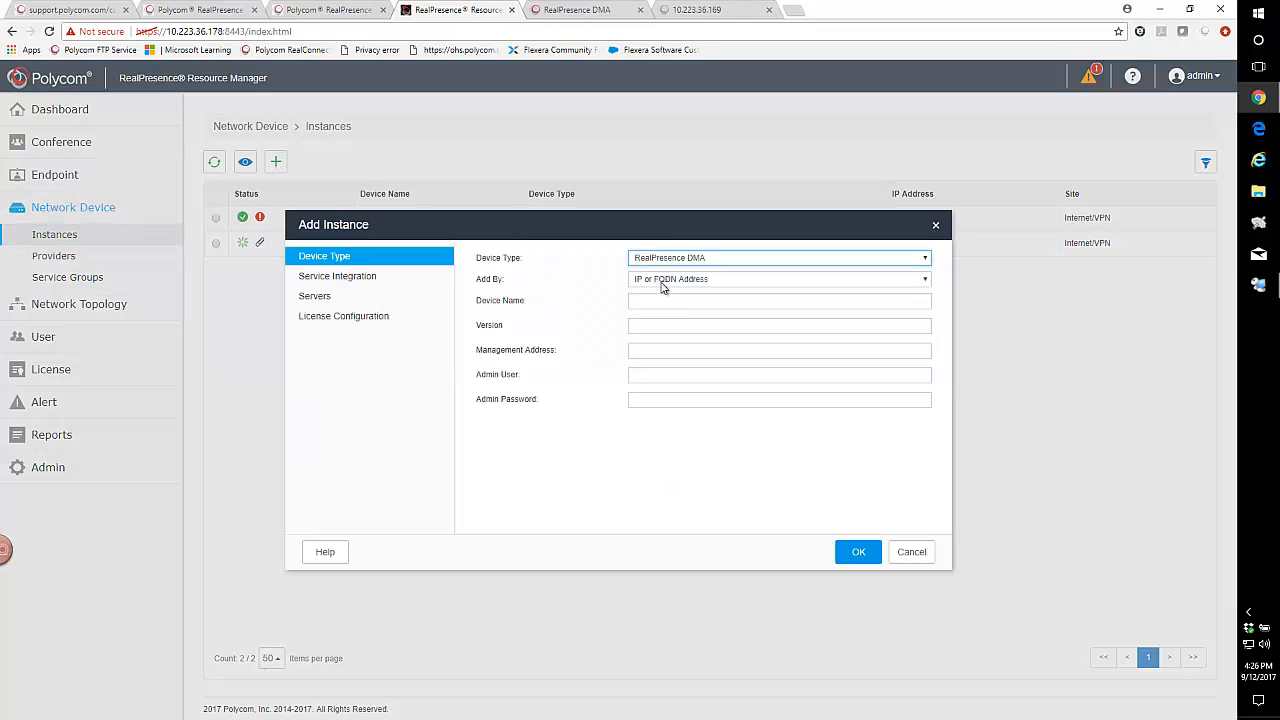
pyautogui.click(659, 298)
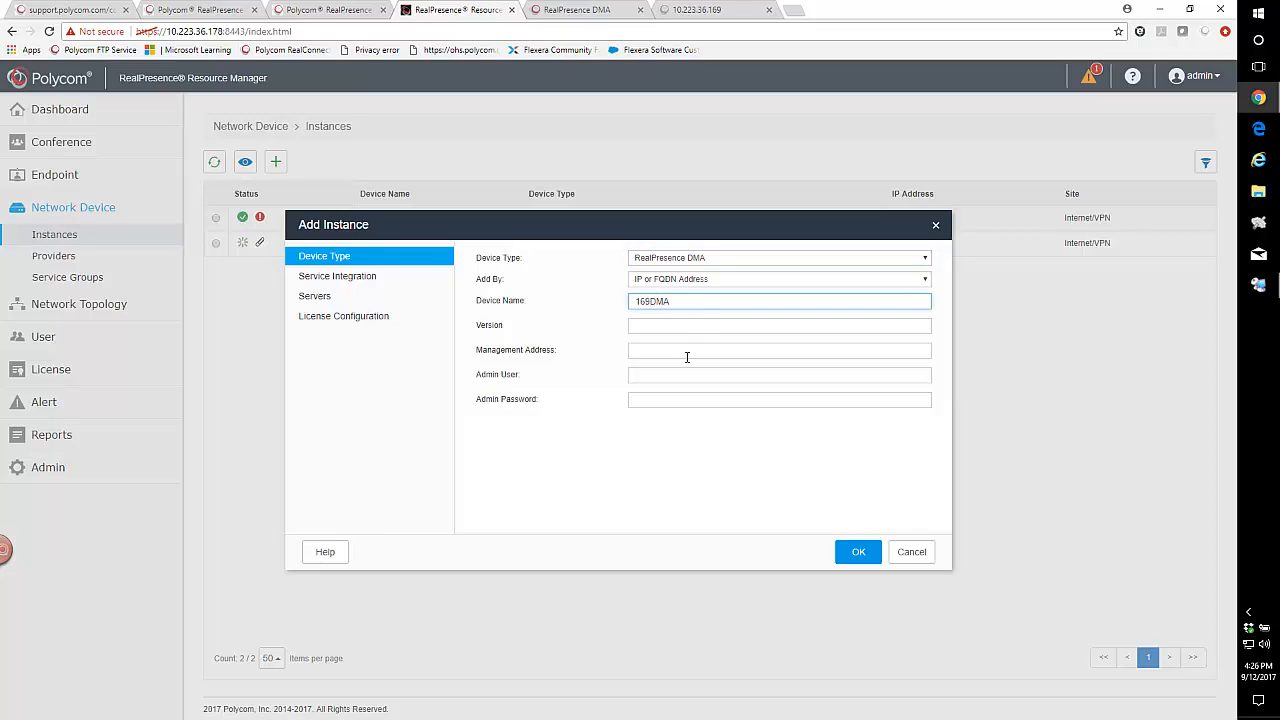
pyautogui.click(650, 324)
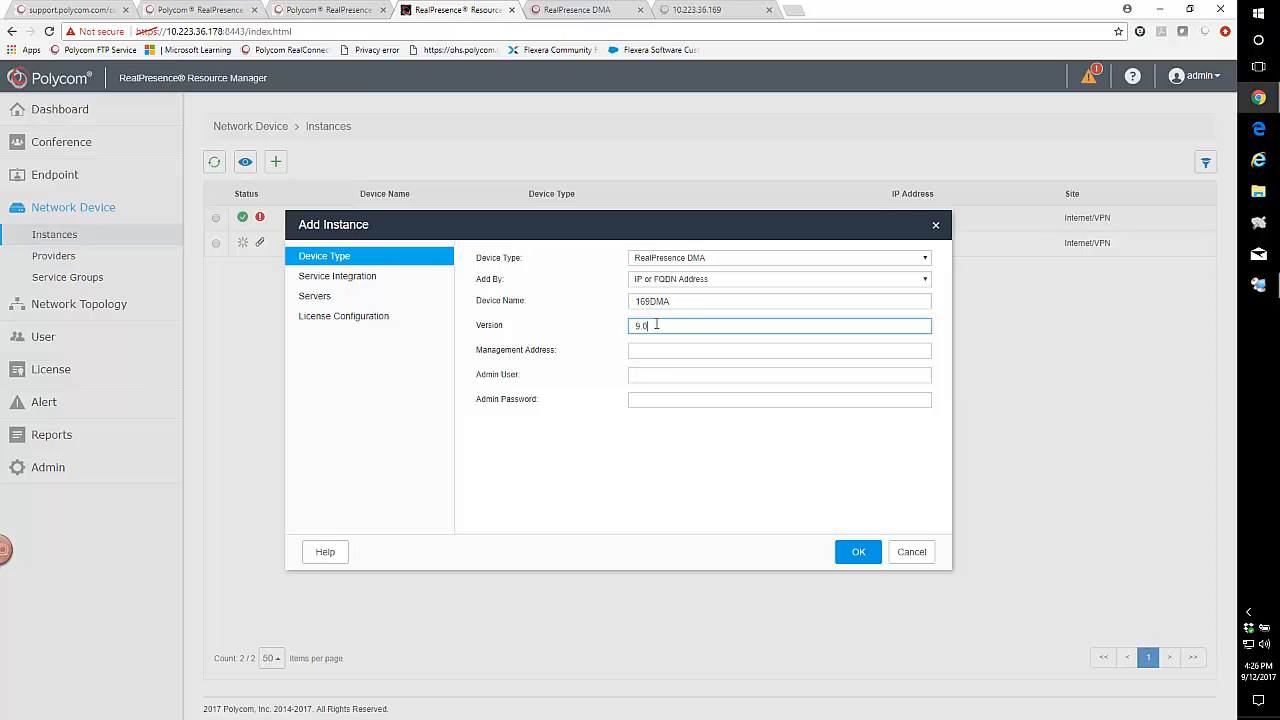
pyautogui.click(638, 349)
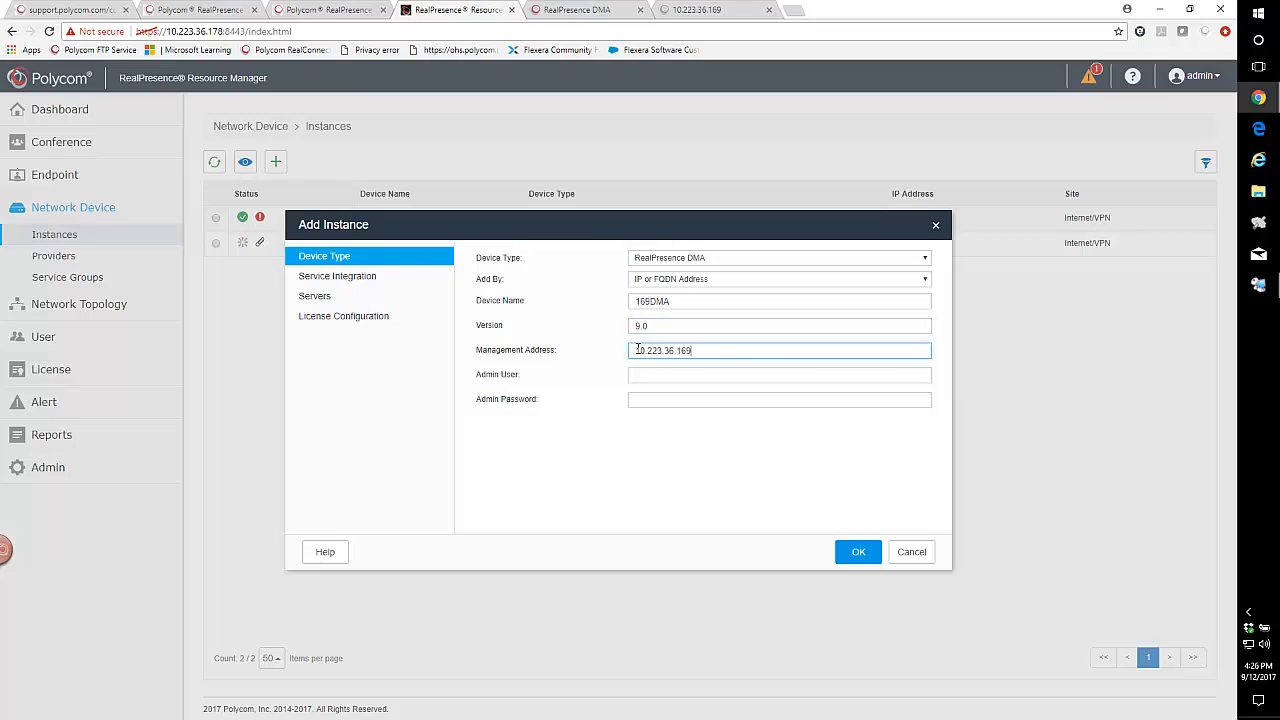
pyautogui.click(644, 375)
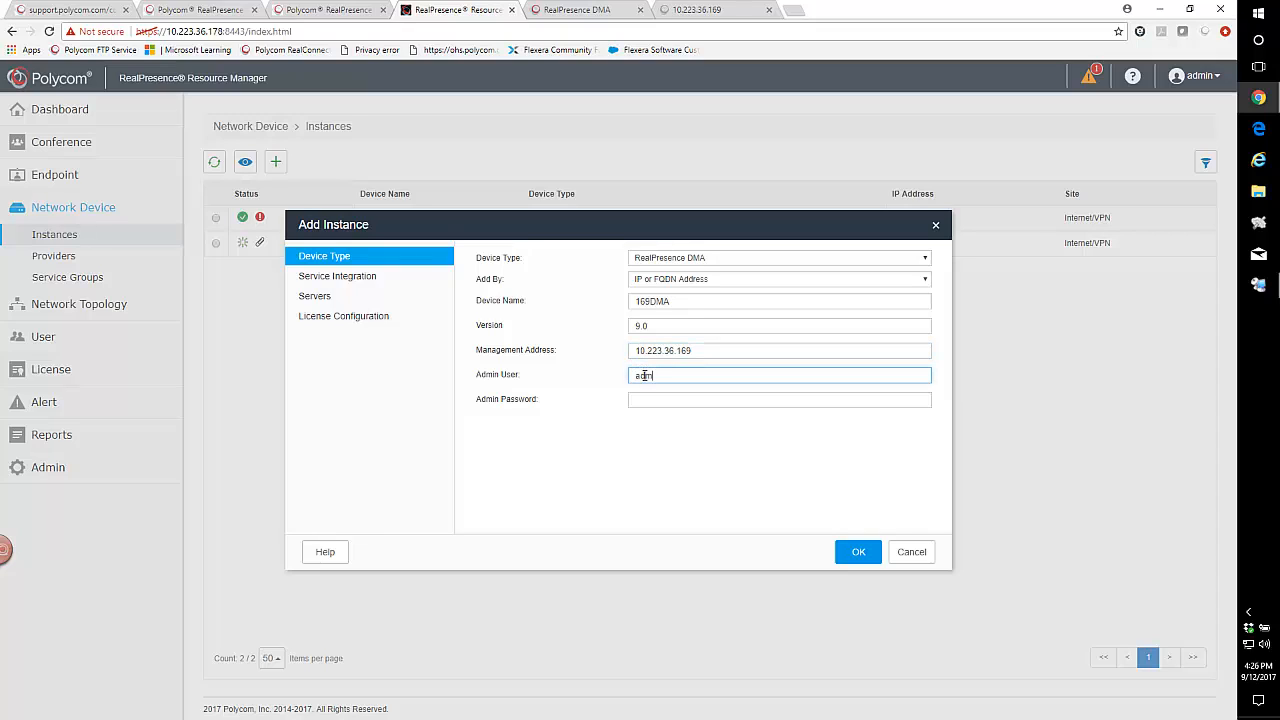
pyautogui.click(641, 401)
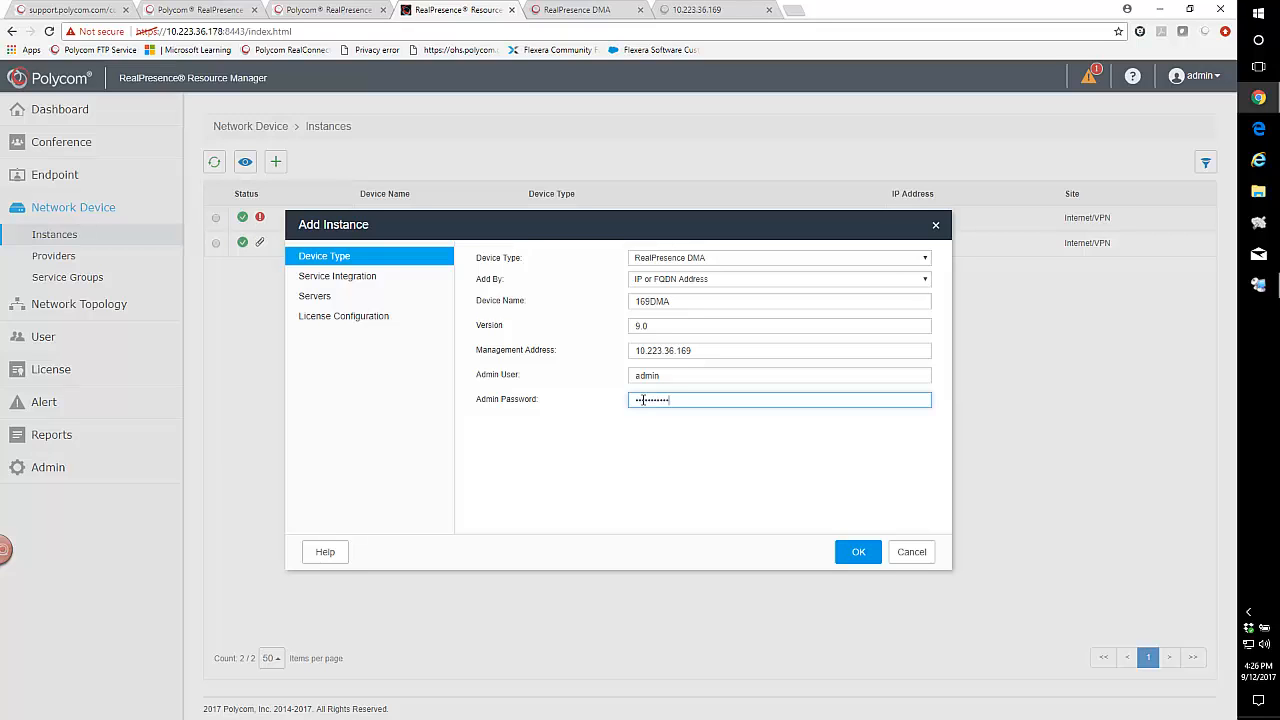
# Enable service integration for 169DMA, used as Conference Manager and Call server with DMA Supercluster support.
pyautogui.click(356, 277)
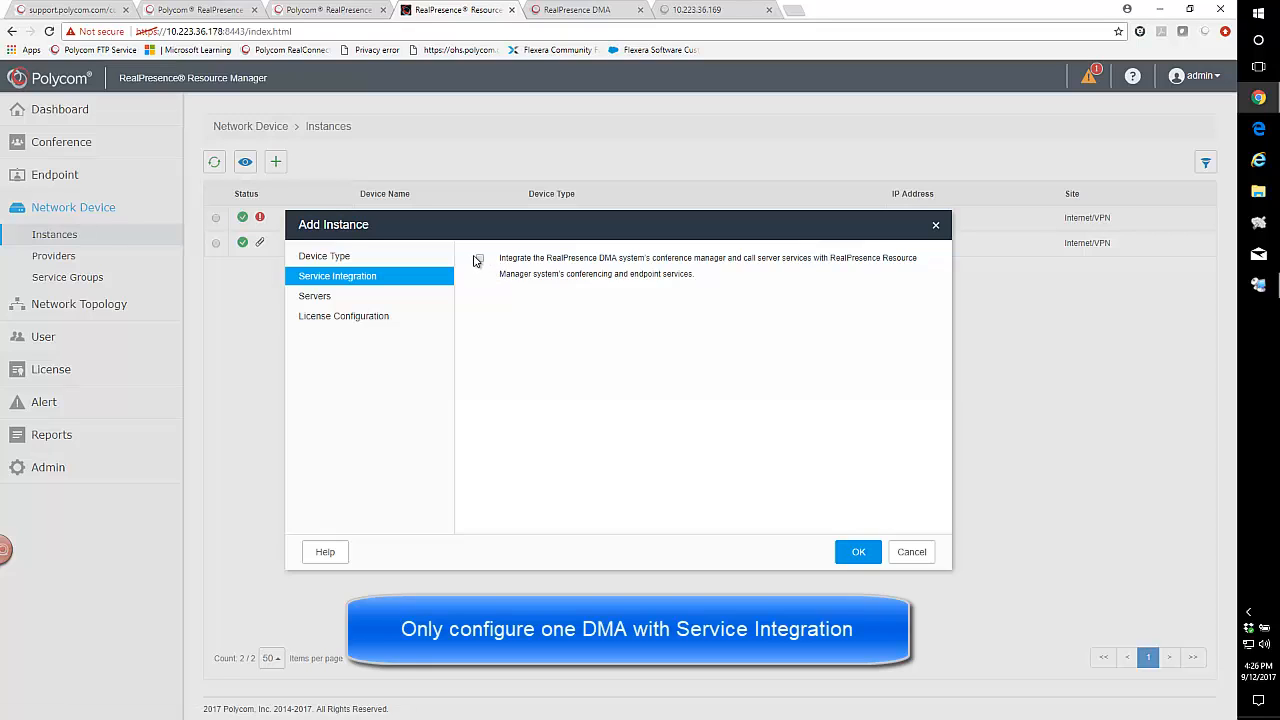
pyautogui.click(478, 259)
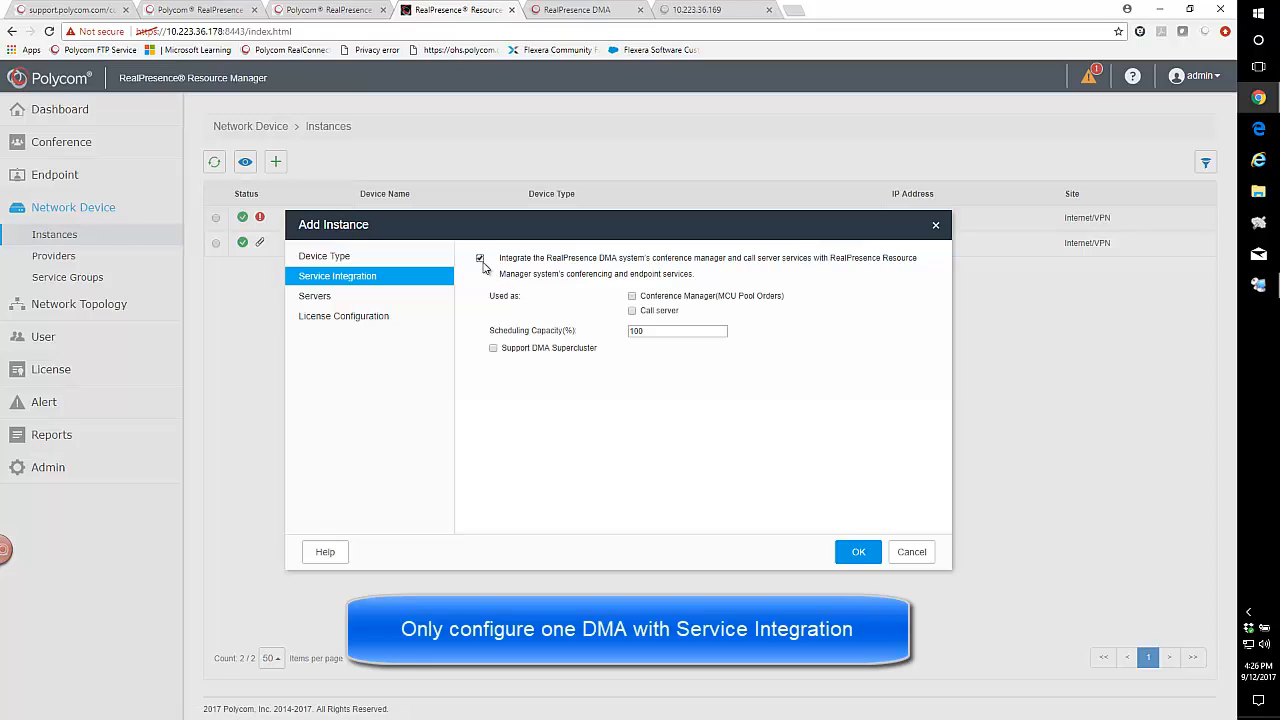
pyautogui.click(632, 296)
pyautogui.click(632, 310)
pyautogui.click(493, 348)
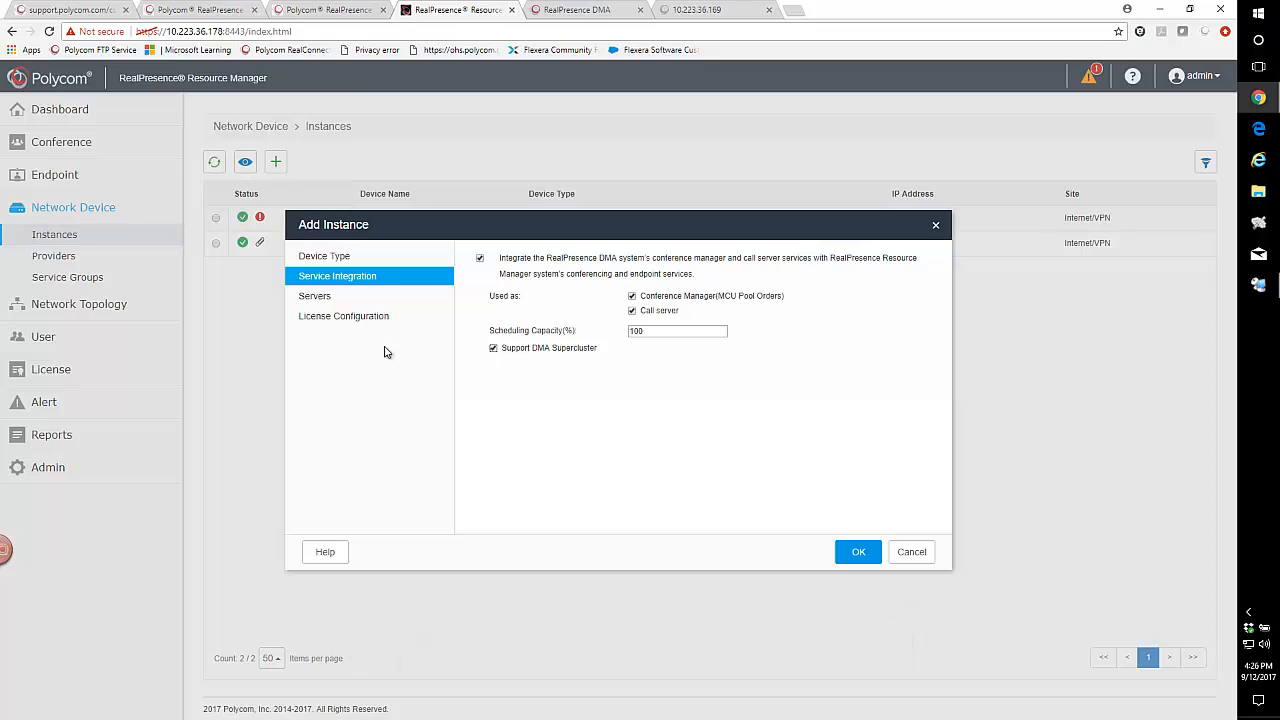
# Enable licensing with the Polycom License Server for the 169DMA instance.
pyautogui.click(314, 298)
pyautogui.click(320, 320)
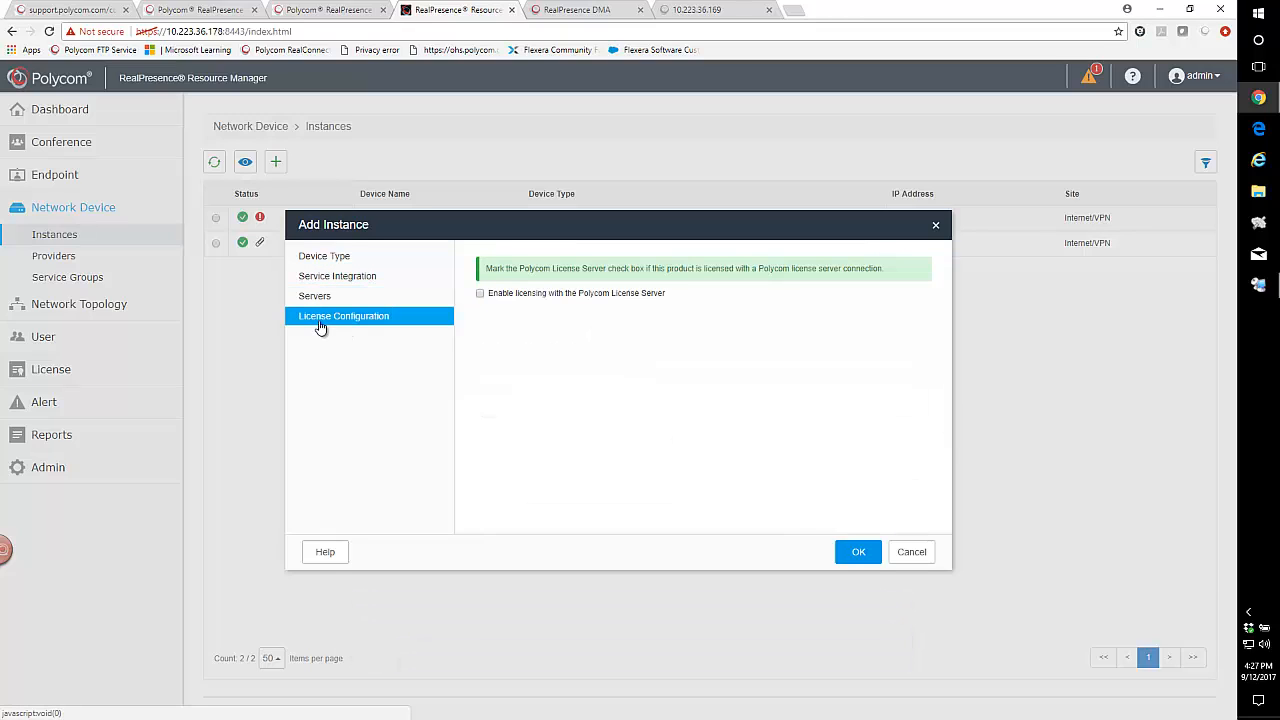
pyautogui.click(480, 294)
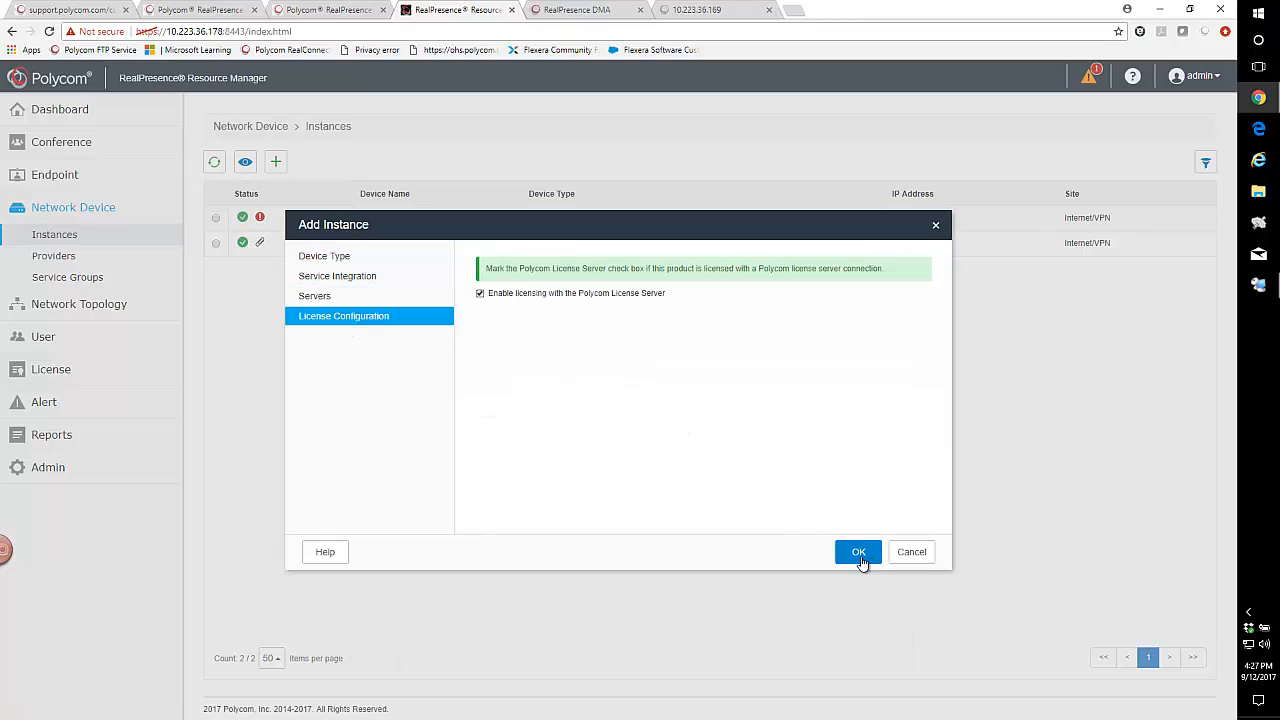
# Check the available servers and try to add 169DMA with both service integration roles enabled.
pyautogui.click(330, 300)
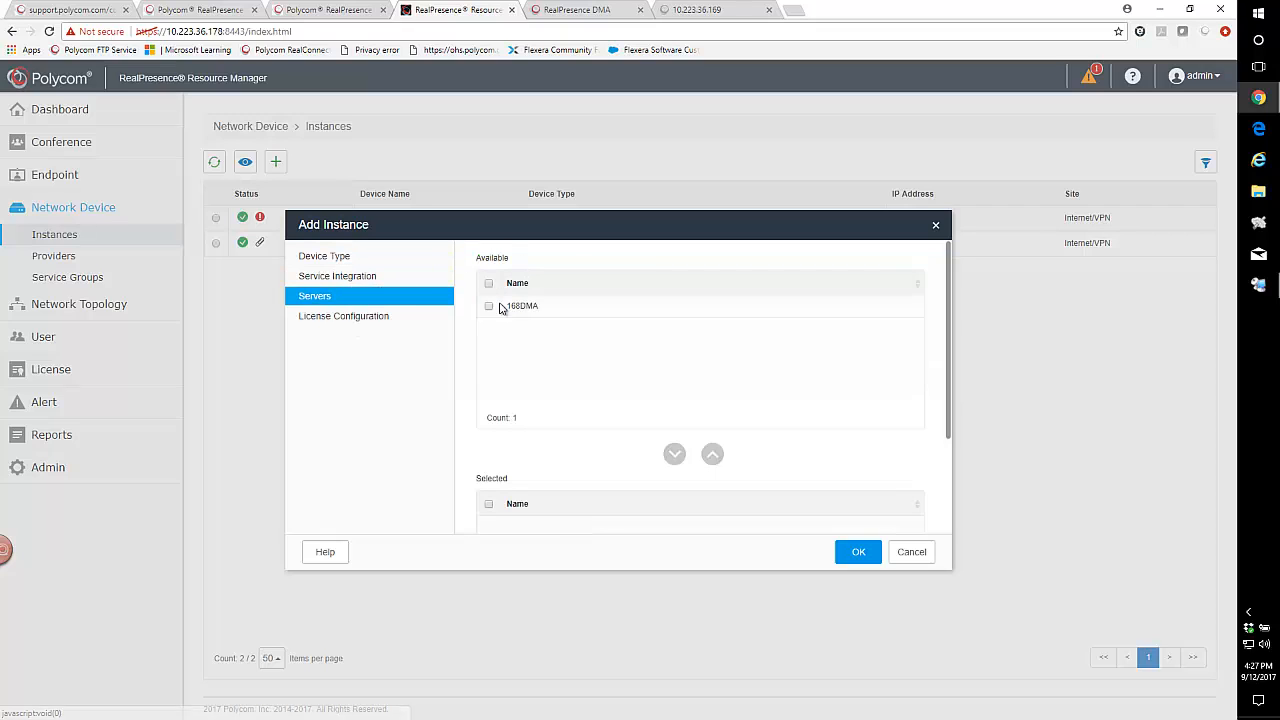
pyautogui.click(312, 318)
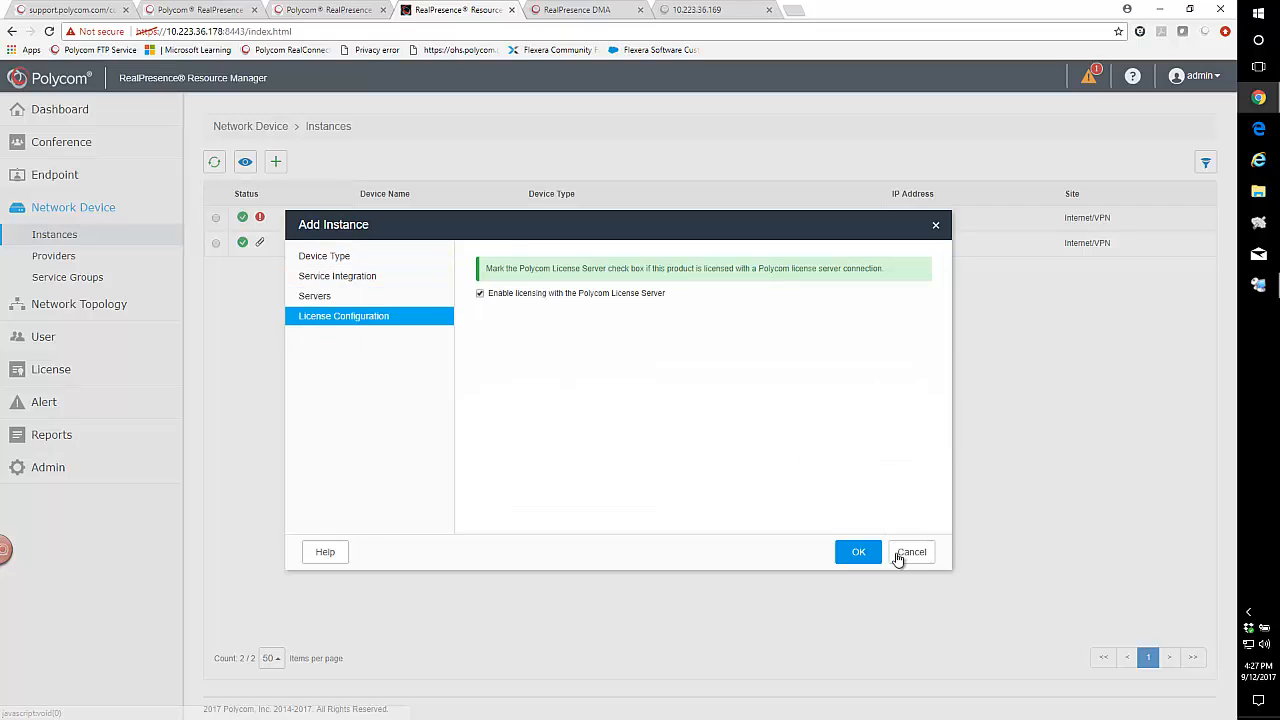
pyautogui.click(857, 553)
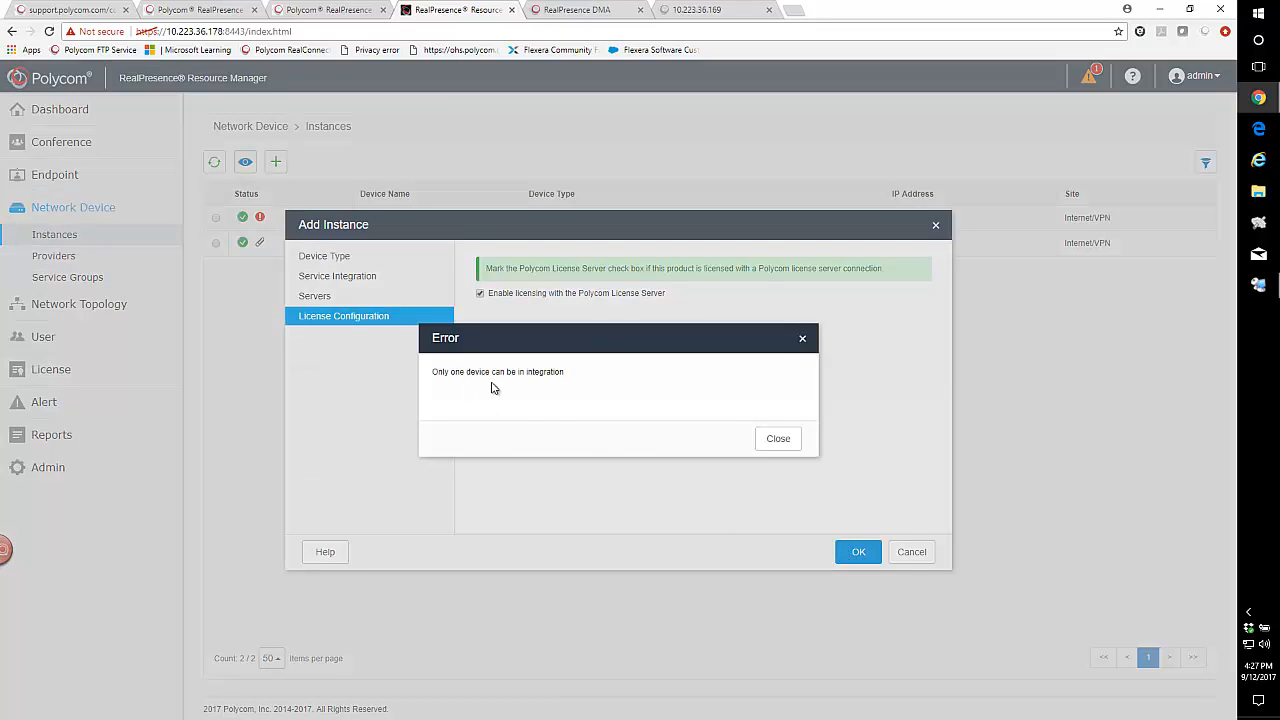
pyautogui.click(786, 442)
# Clear the Conference Manager role and try to add 169DMA with service integration as Call server only.
pyautogui.click(329, 280)
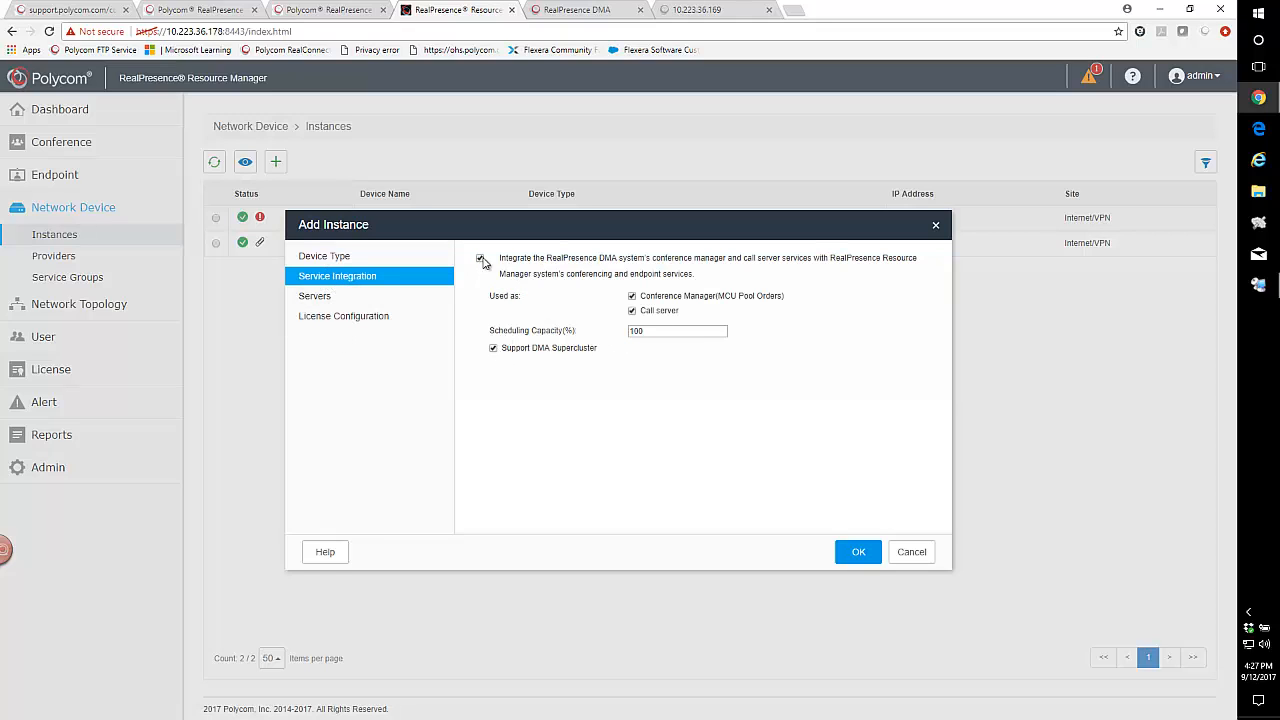
pyautogui.click(632, 296)
pyautogui.click(632, 311)
pyautogui.click(856, 561)
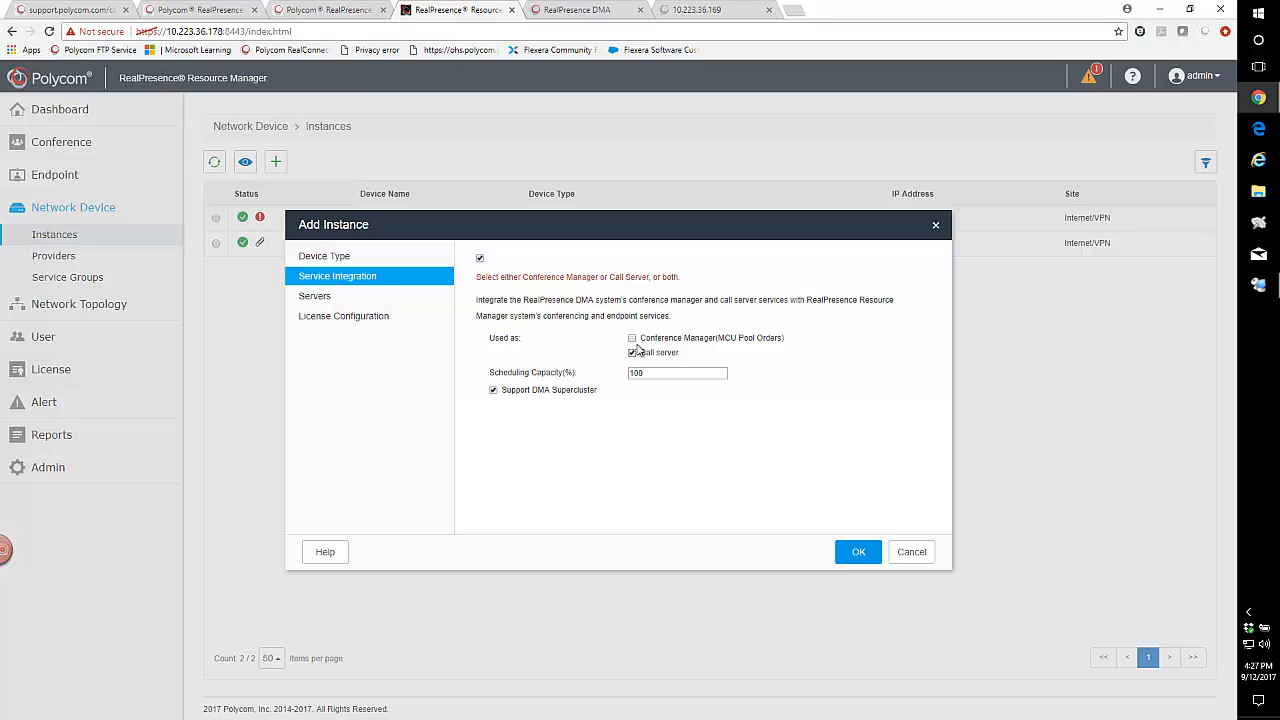
pyautogui.click(850, 556)
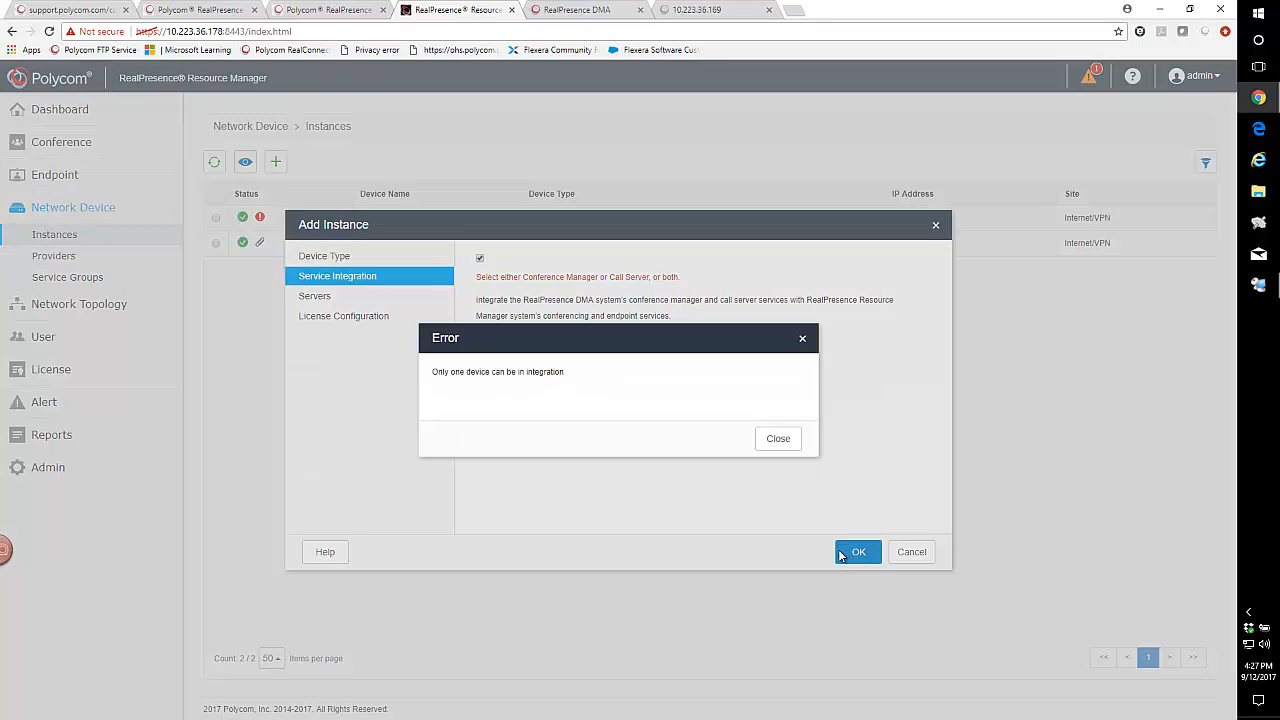
pyautogui.click(778, 439)
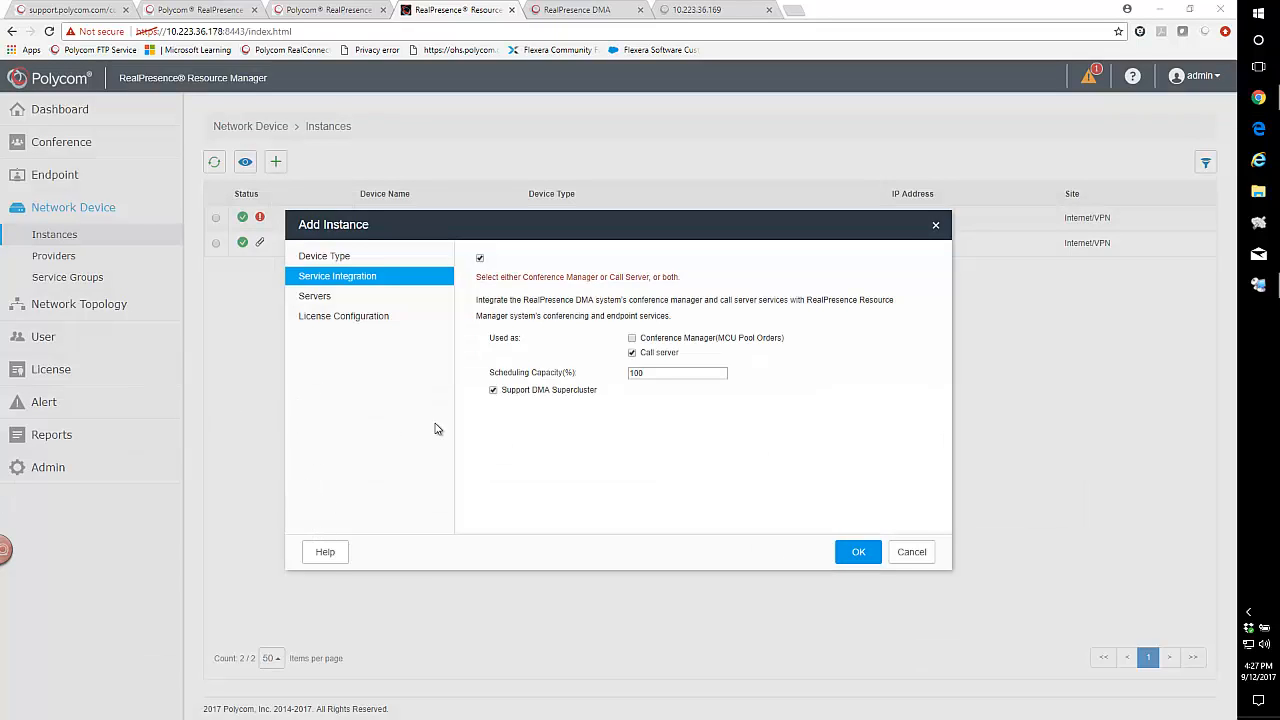
# Turn off service integration for 169DMA, review its remaining settings and finish adding the instance.
pyautogui.click(632, 352)
pyautogui.click(481, 259)
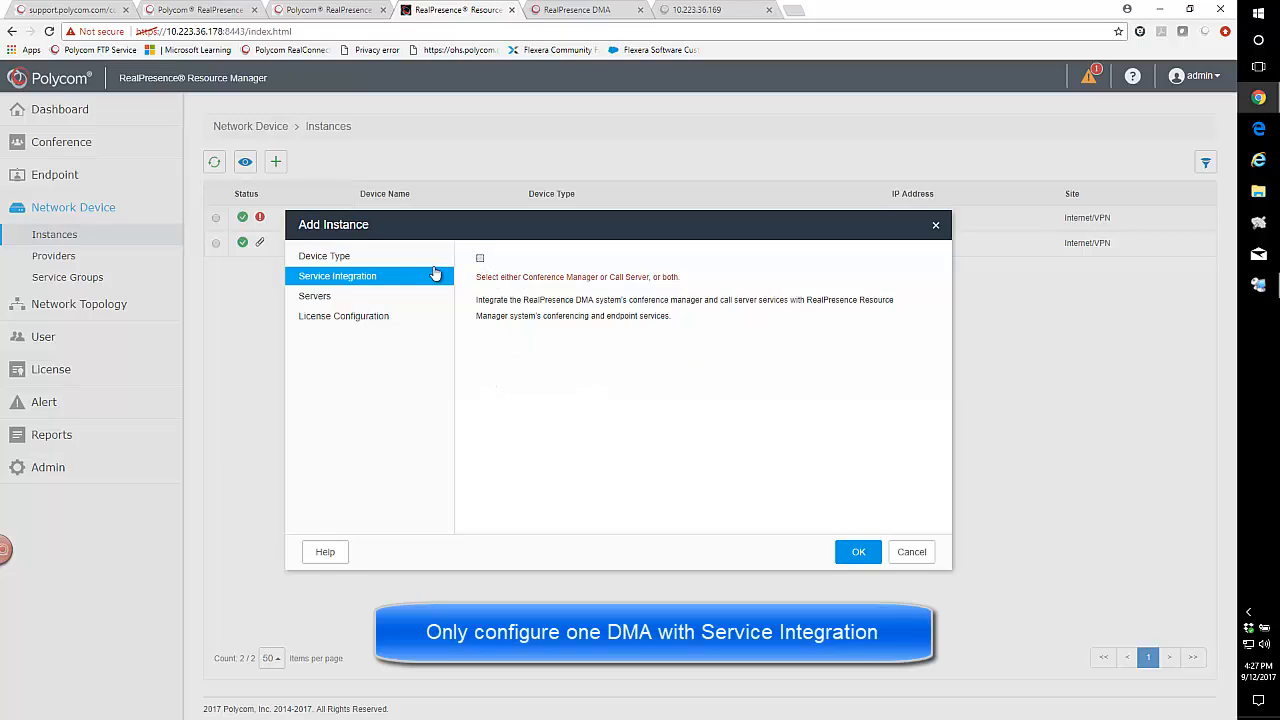
pyautogui.click(331, 259)
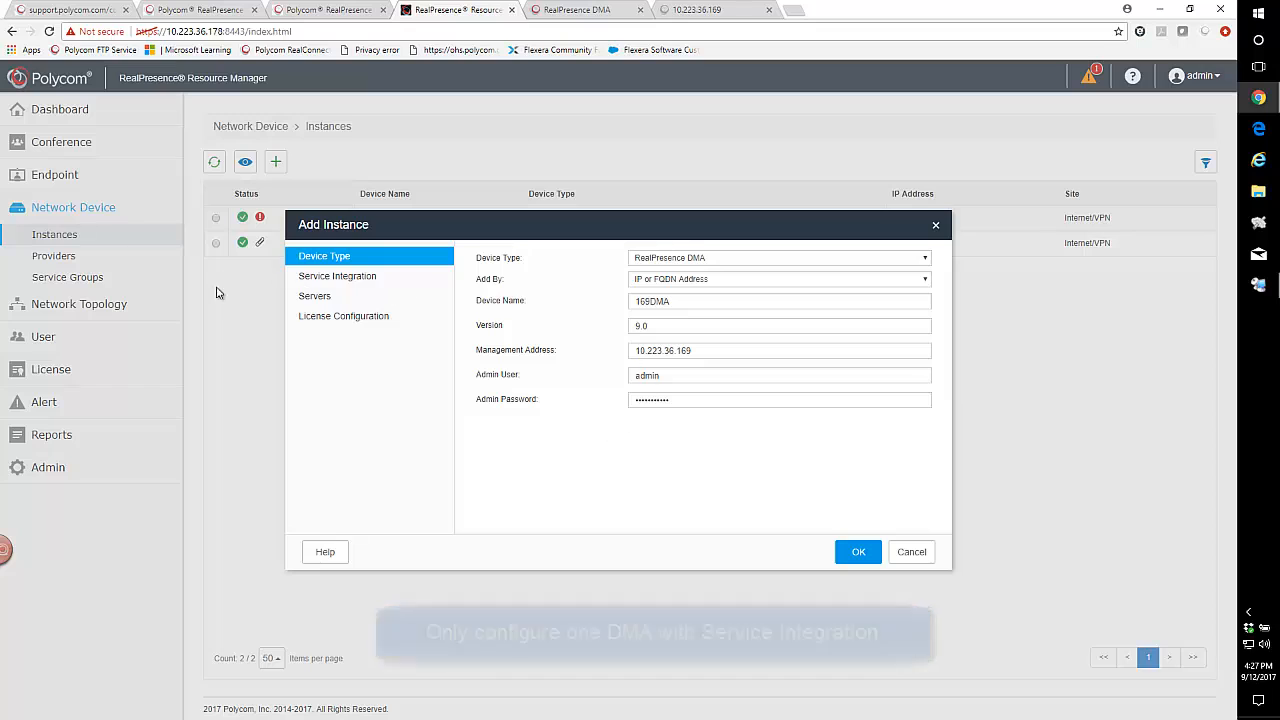
pyautogui.click(438, 272)
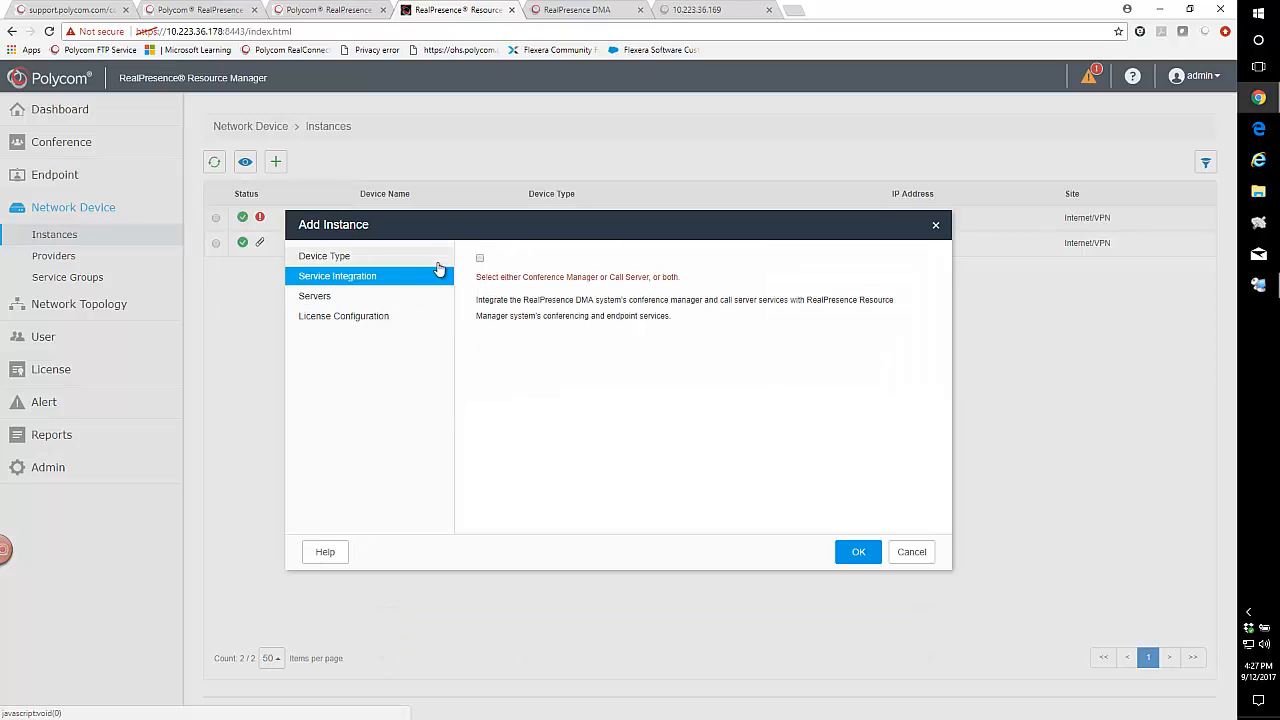
pyautogui.click(320, 297)
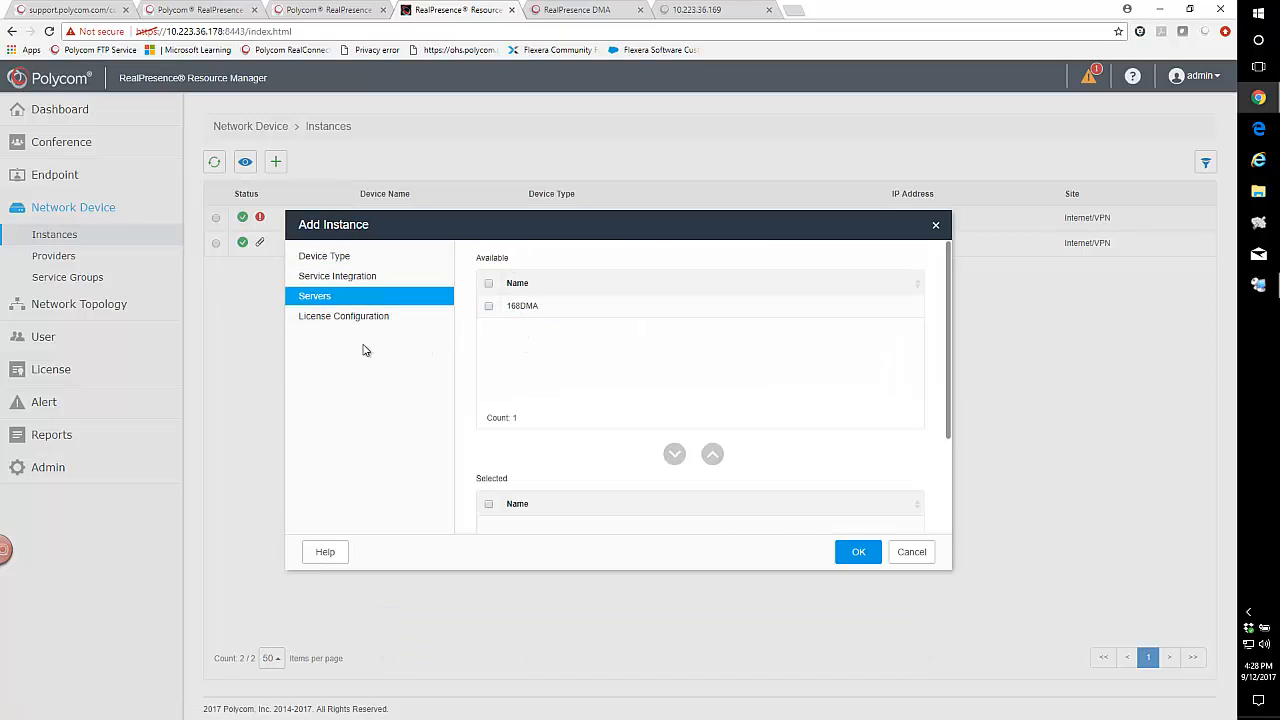
pyautogui.click(326, 318)
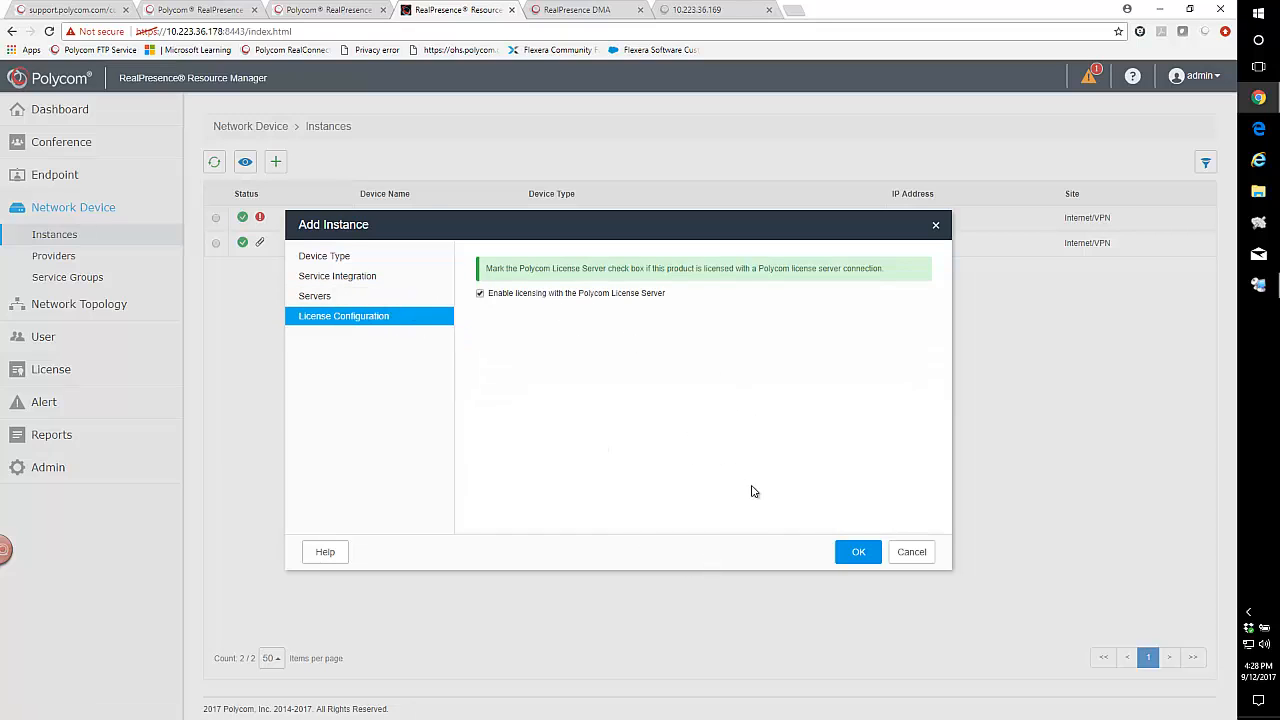
pyautogui.click(857, 551)
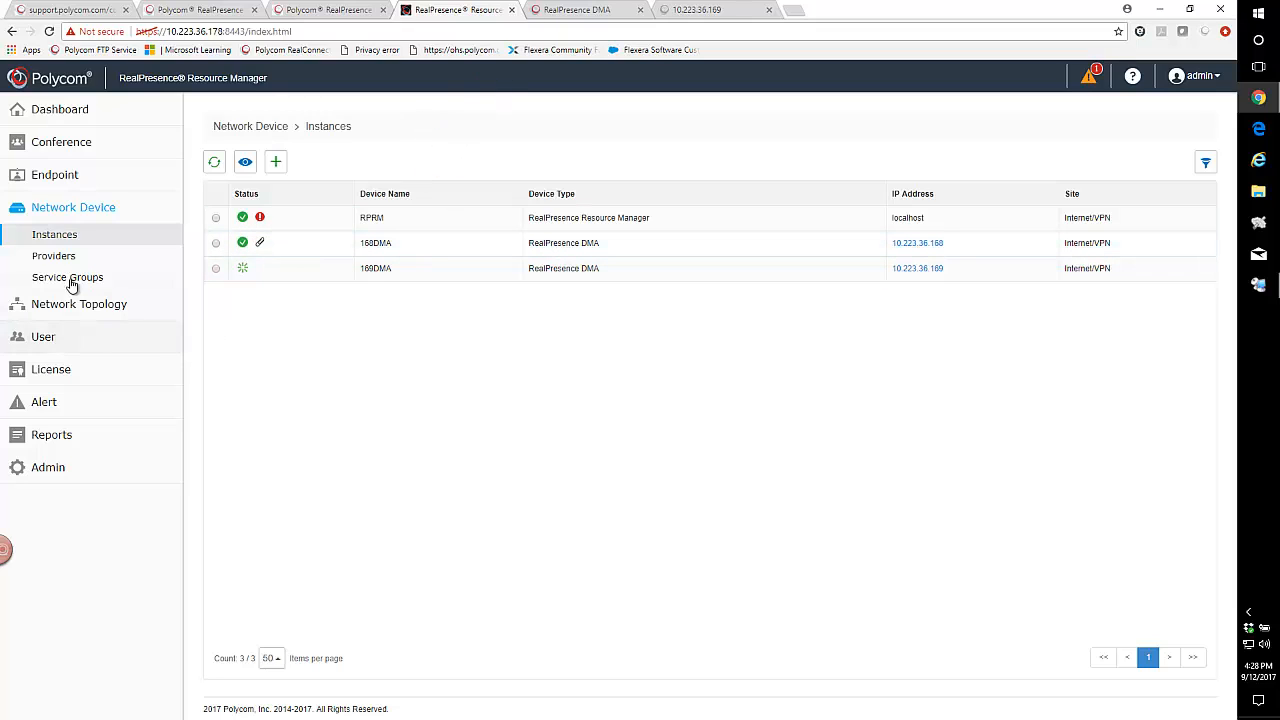
# In the license allocation, set the Max Number of VMR-Hosted Calls for 168DMA to 200 and save it.
pyautogui.click(35, 371)
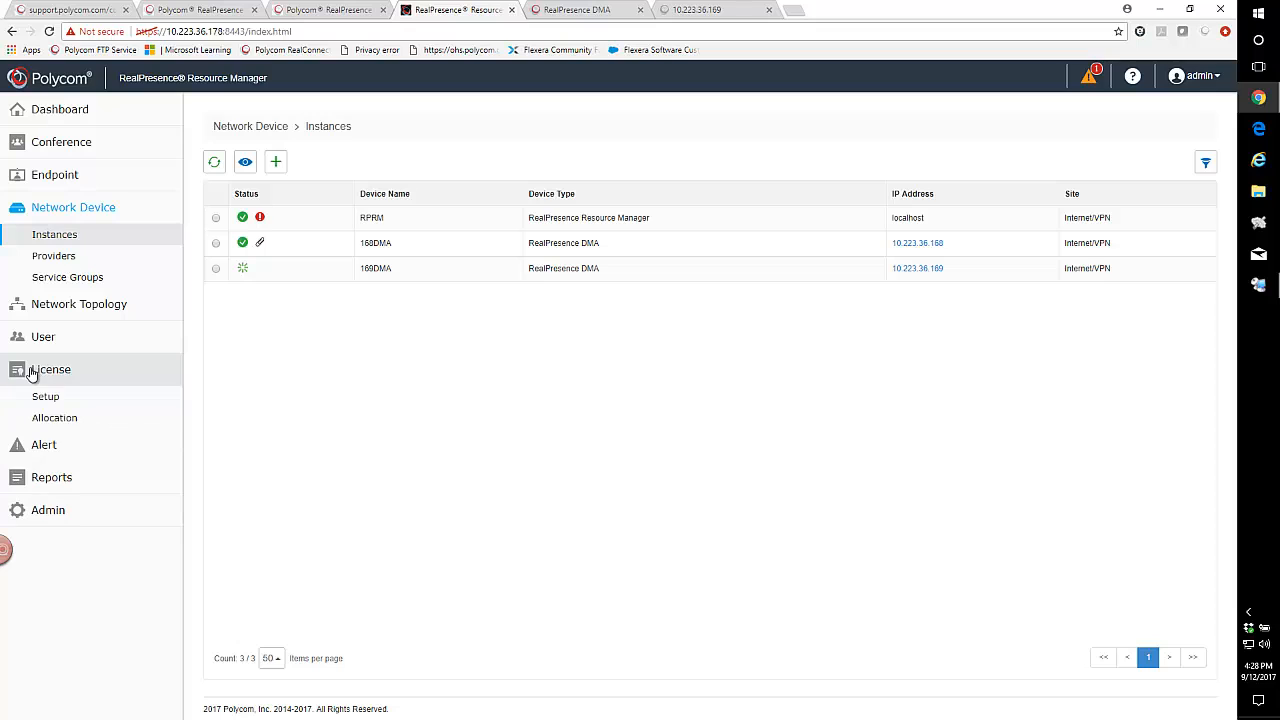
pyautogui.click(50, 419)
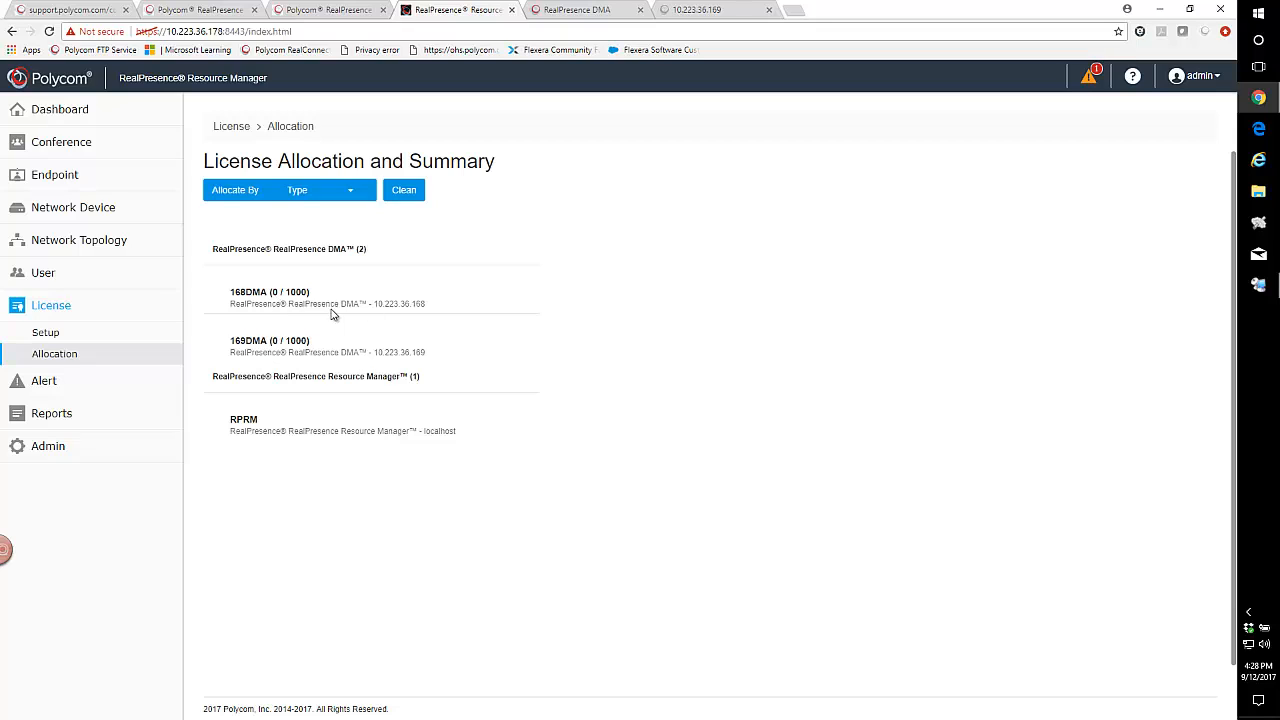
pyautogui.click(301, 297)
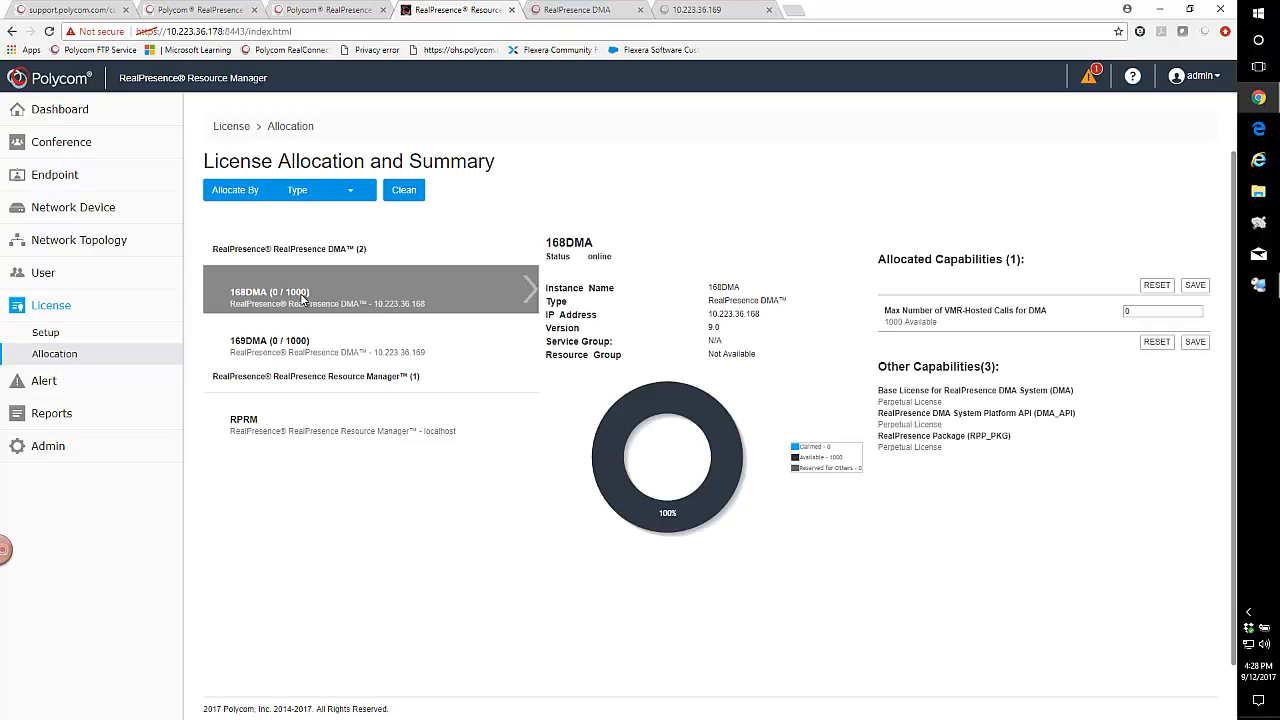
pyautogui.doubleClick(1138, 311)
pyautogui.write('200')
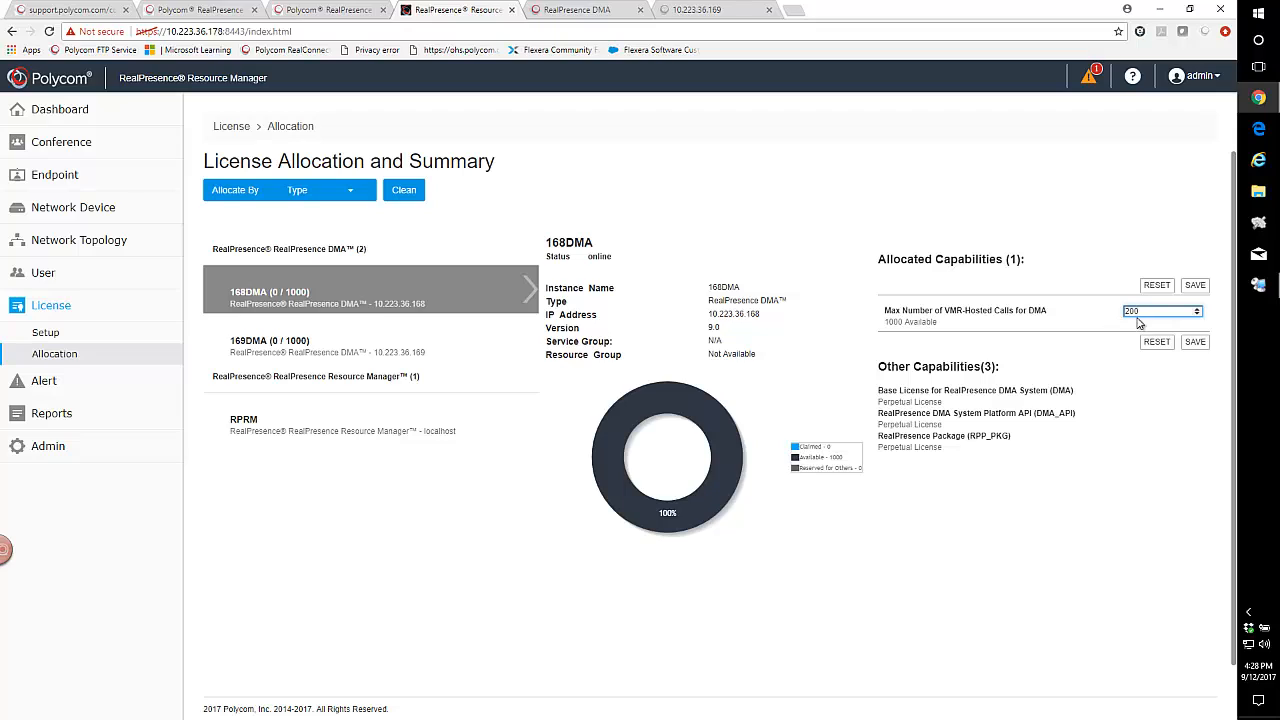
pyautogui.click(1194, 343)
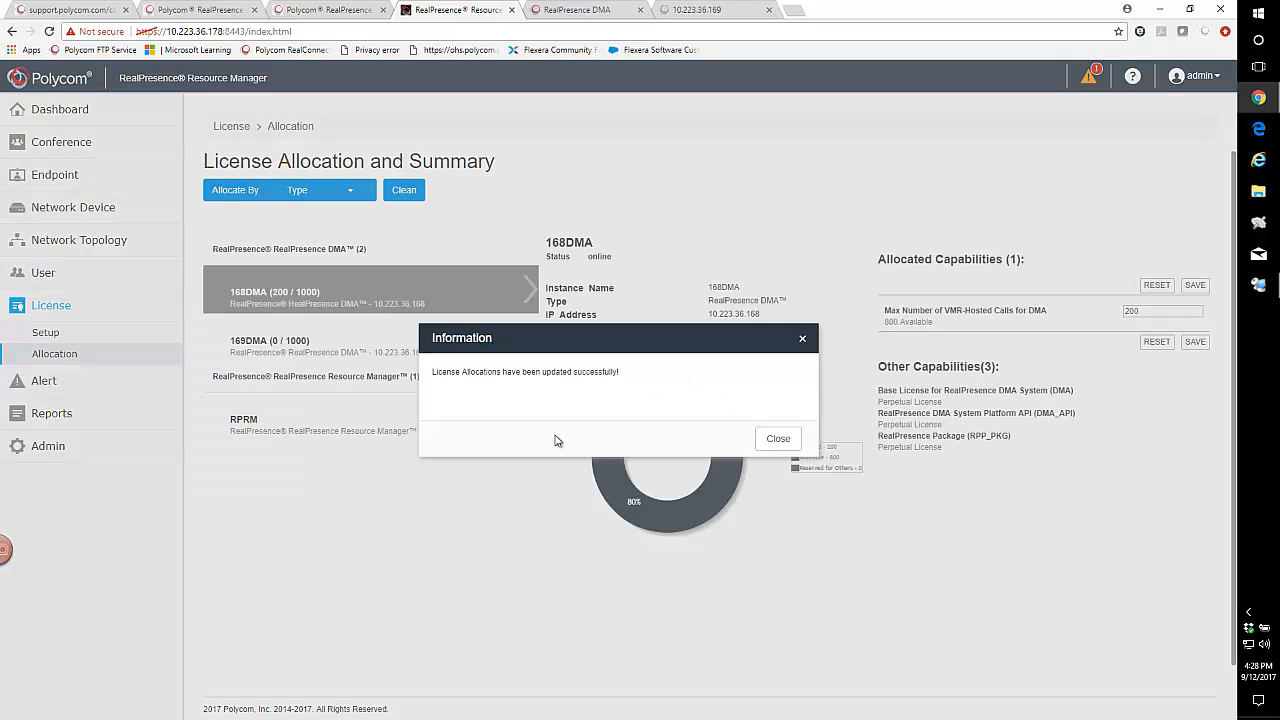
pyautogui.click(786, 442)
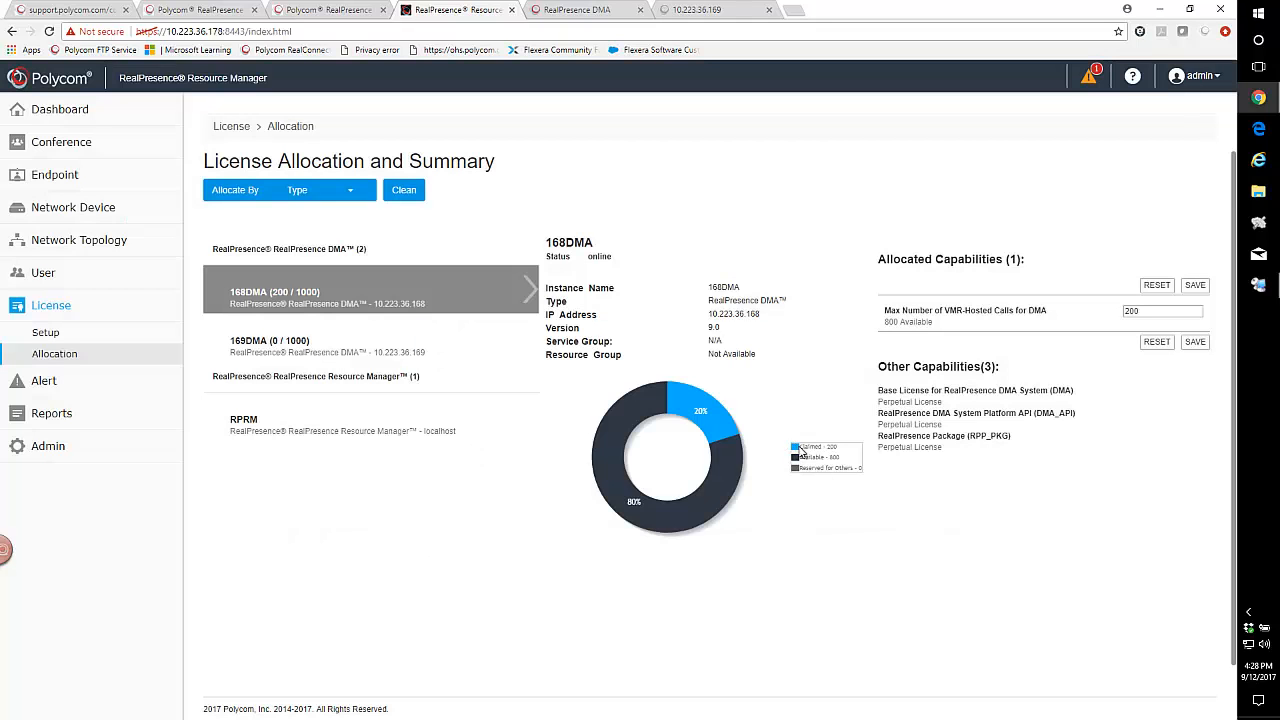
# Set the Max Number of VMR-Hosted Calls for 169DMA to 200, save the allocation and dismiss the notice.
pyautogui.click(275, 352)
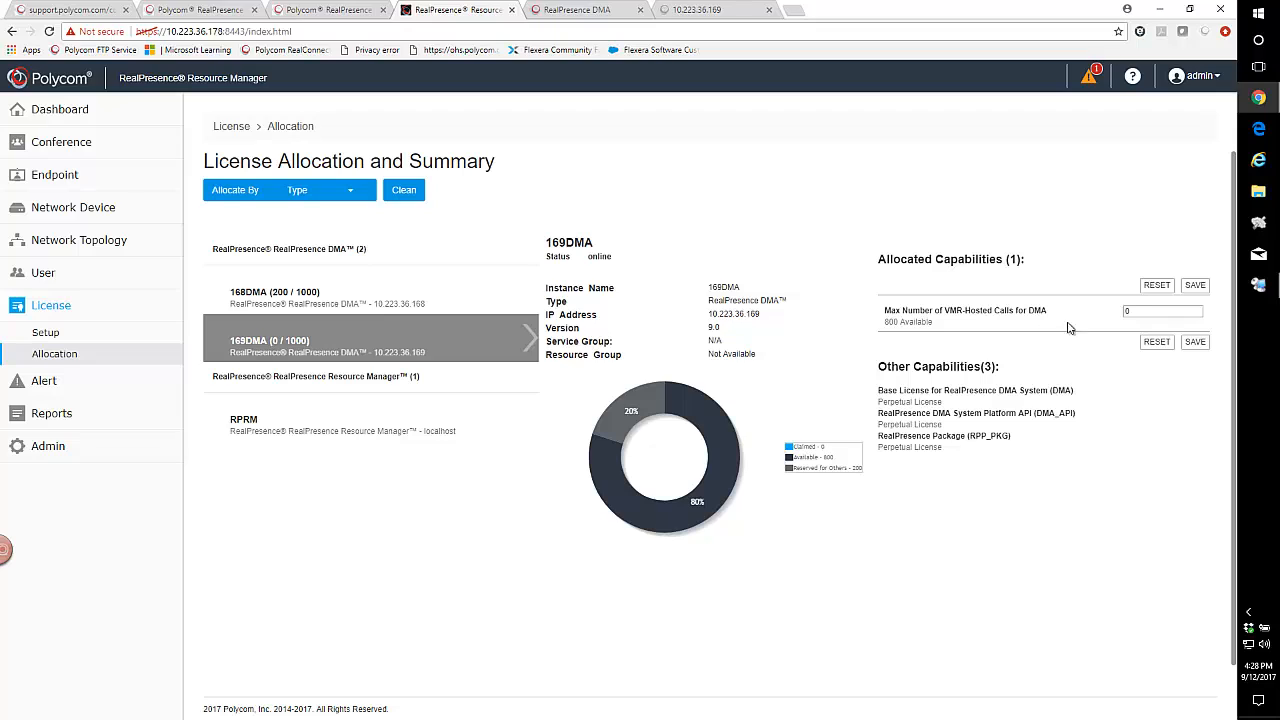
pyautogui.doubleClick(1128, 311)
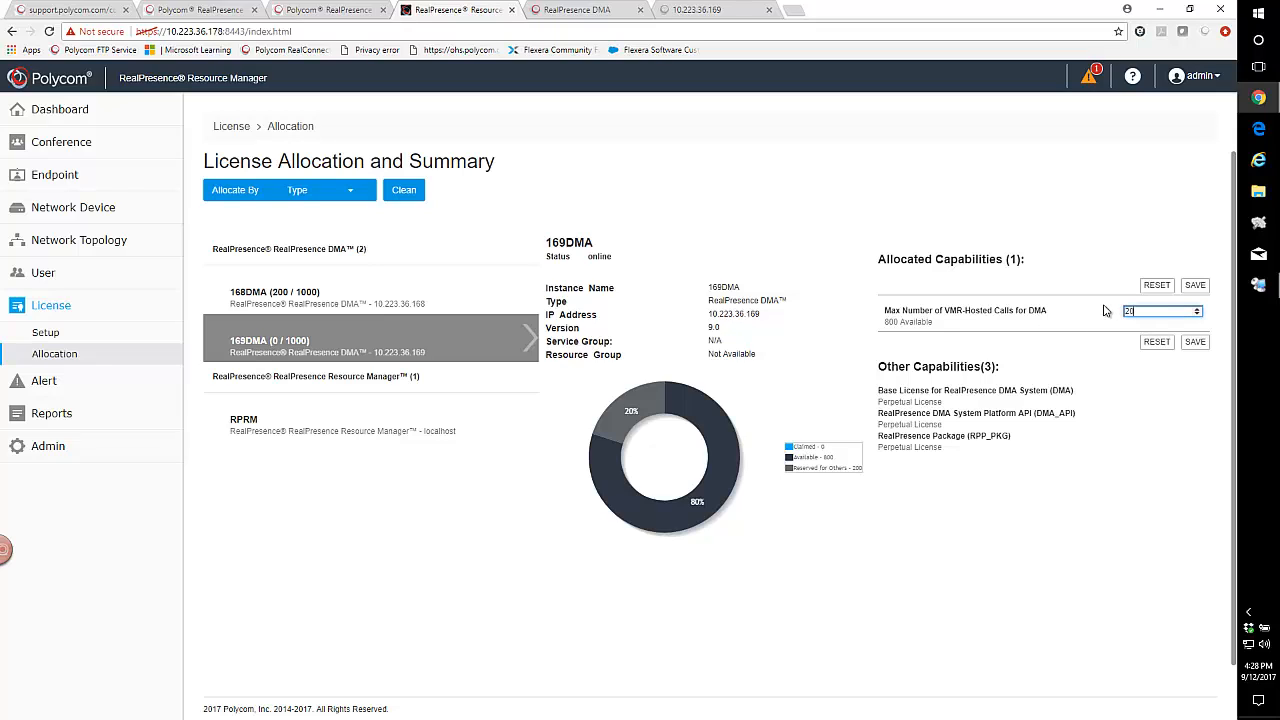
pyautogui.write('200')
pyautogui.click(1195, 342)
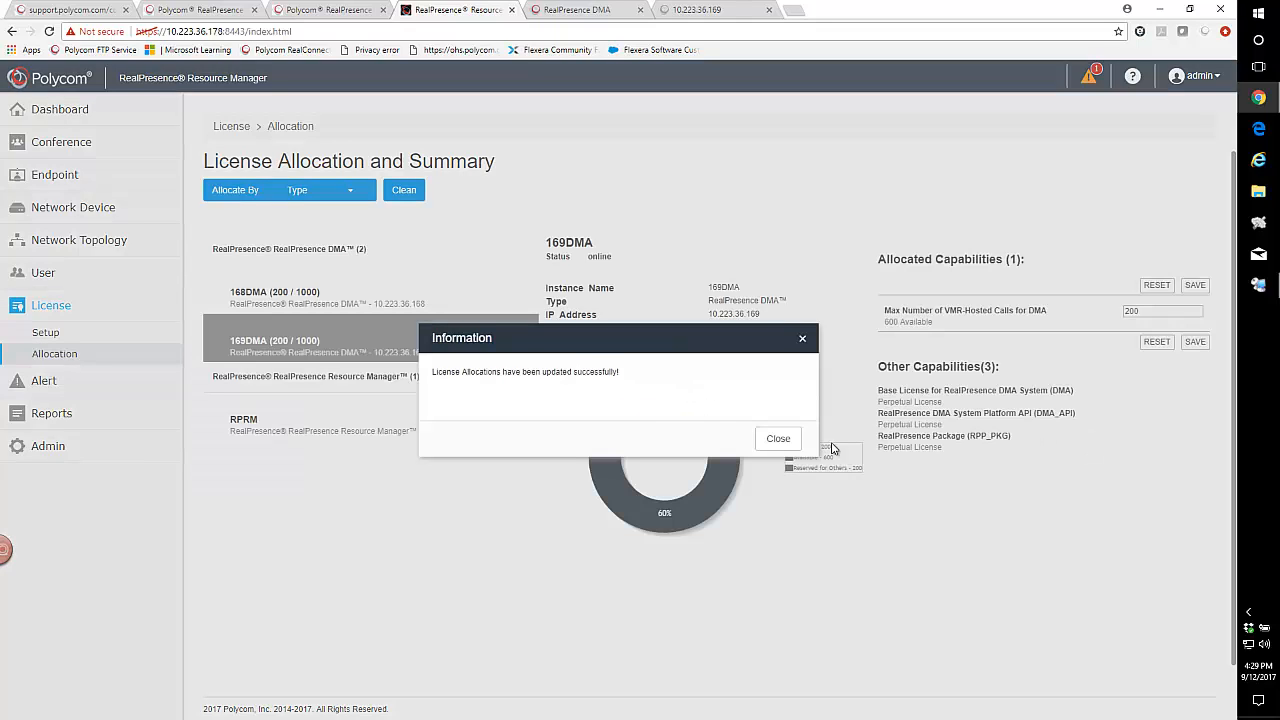
pyautogui.click(791, 439)
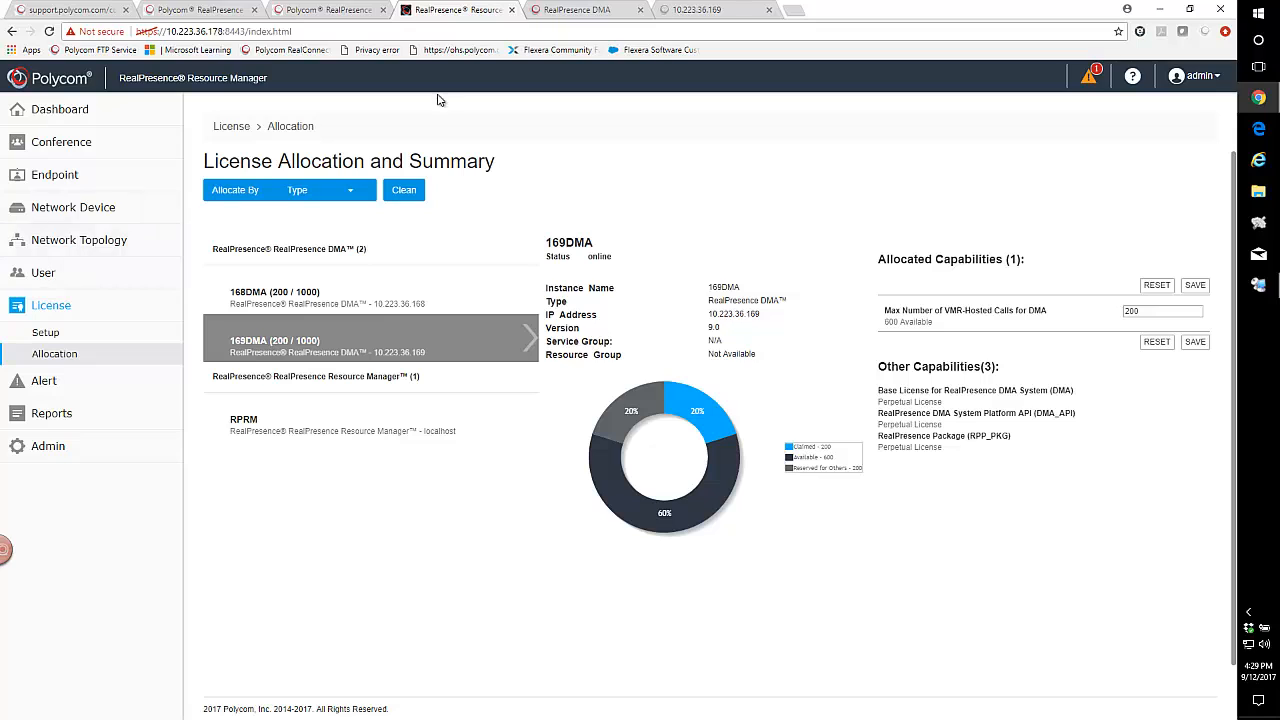
# Log in to the DMA at 10.223.36.168 as admin with the account password.
pyautogui.click(560, 10)
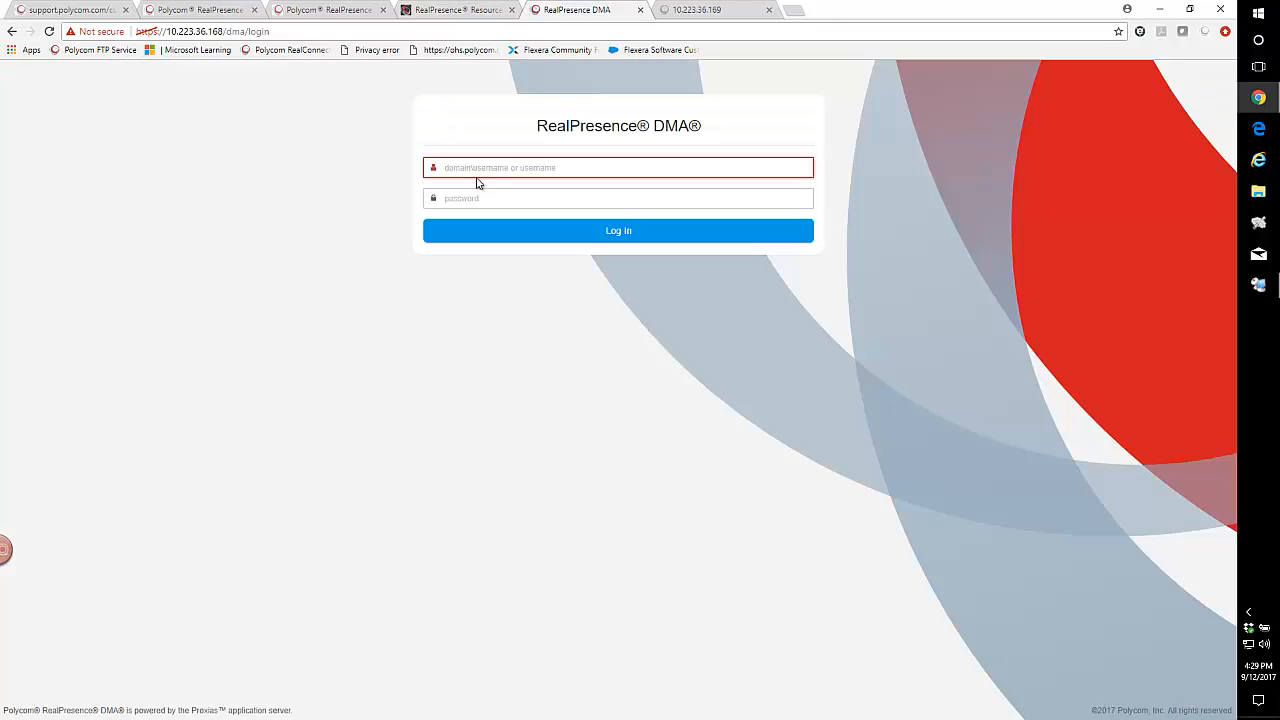
pyautogui.write('admin')
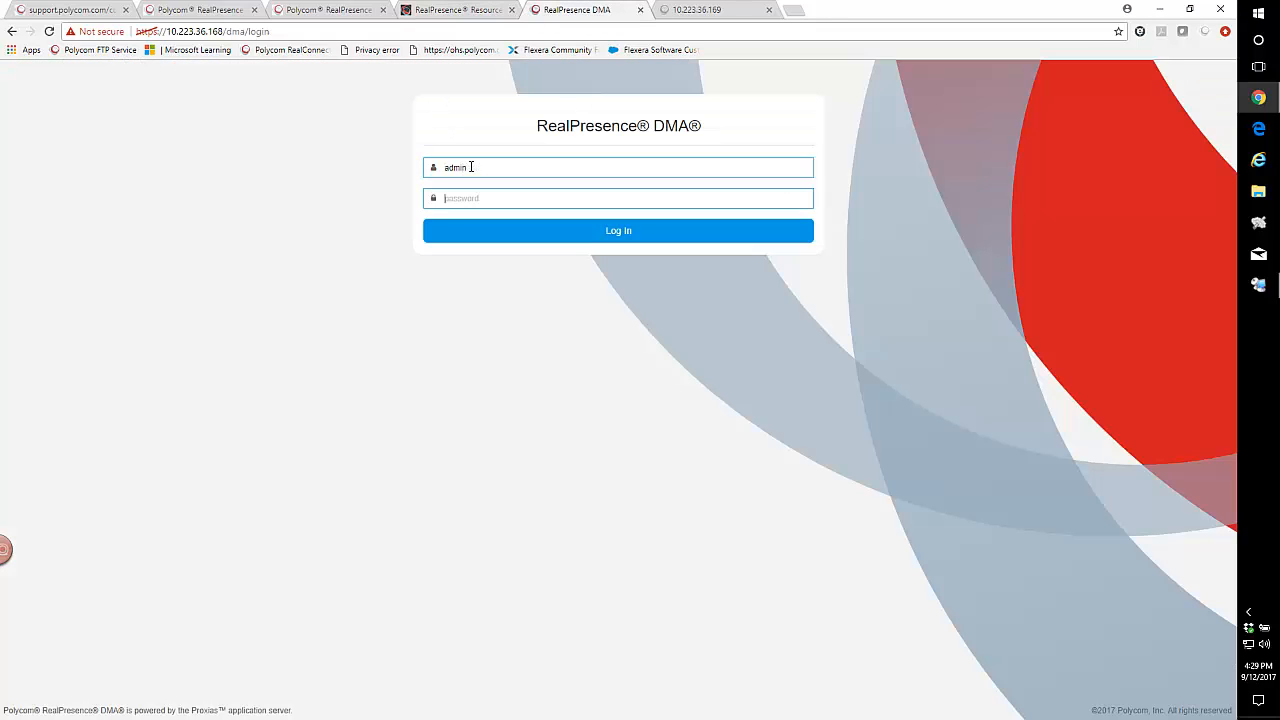
pyautogui.press('Tab')
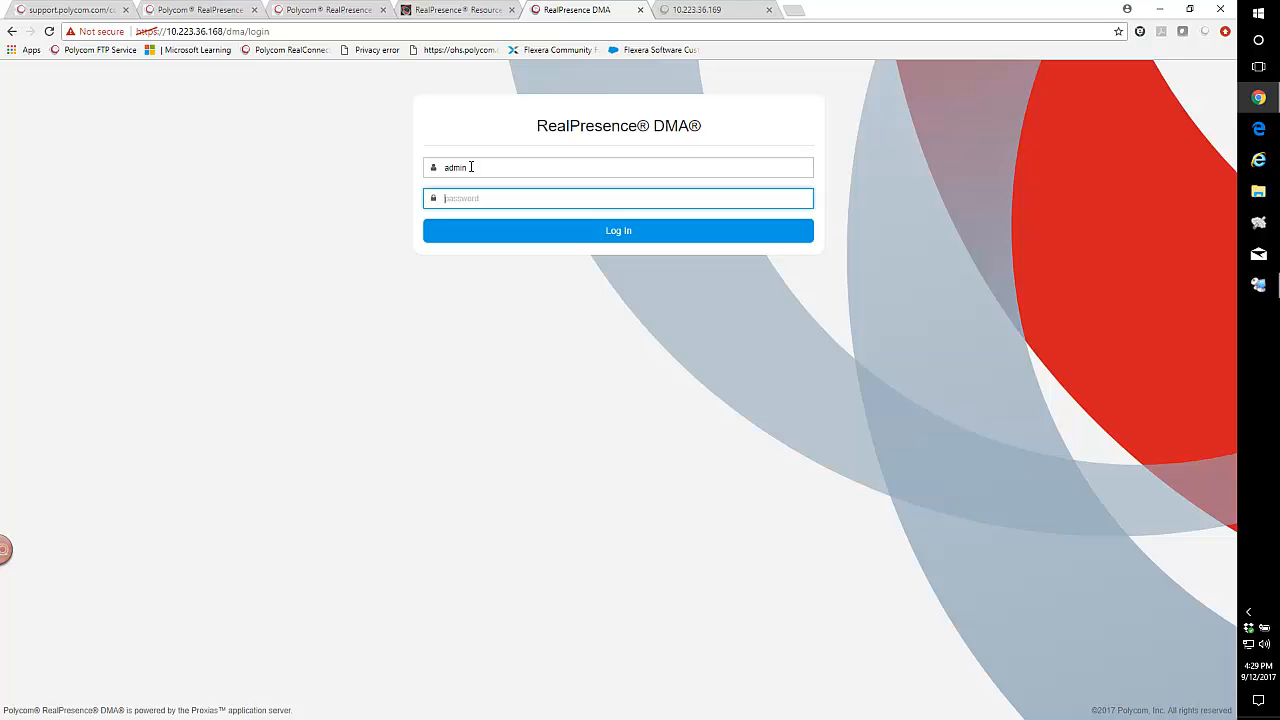
pyautogui.write('***')
pyautogui.click(619, 234)
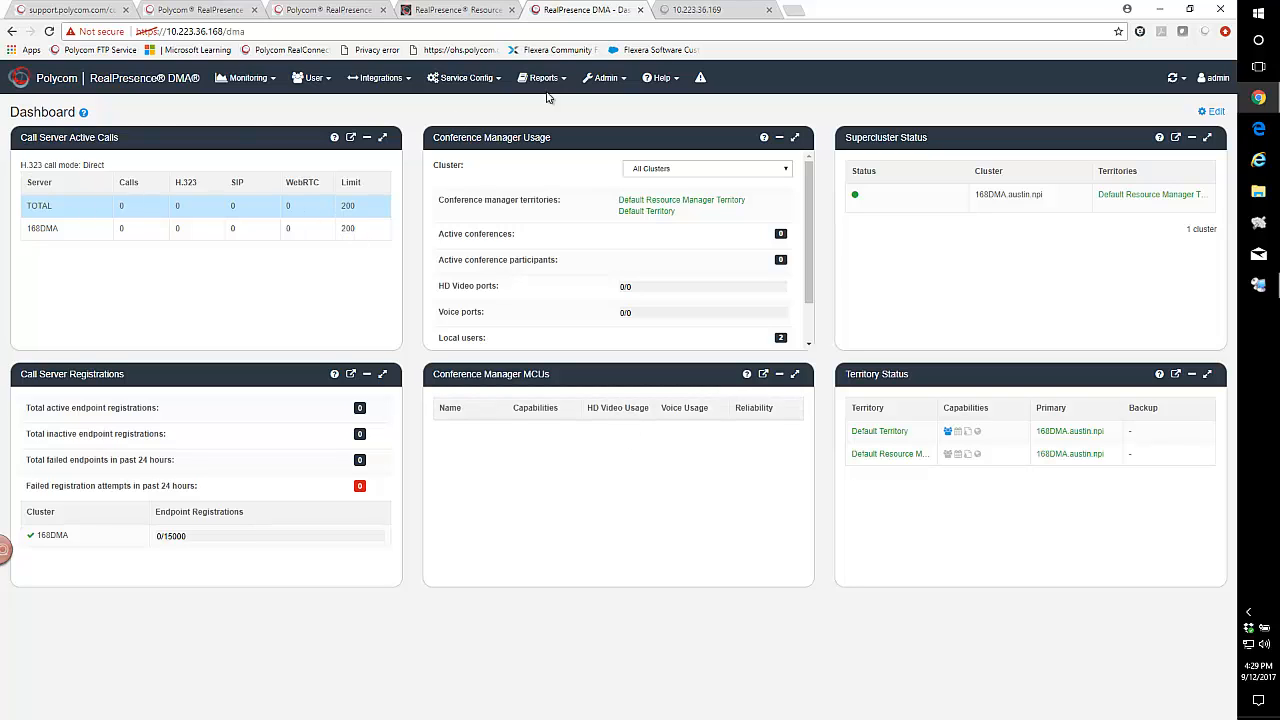
# Log in to the DMA at 10.223.36.169 as admin, correcting the account password before submitting.
pyautogui.click(676, 10)
pyautogui.click(450, 394)
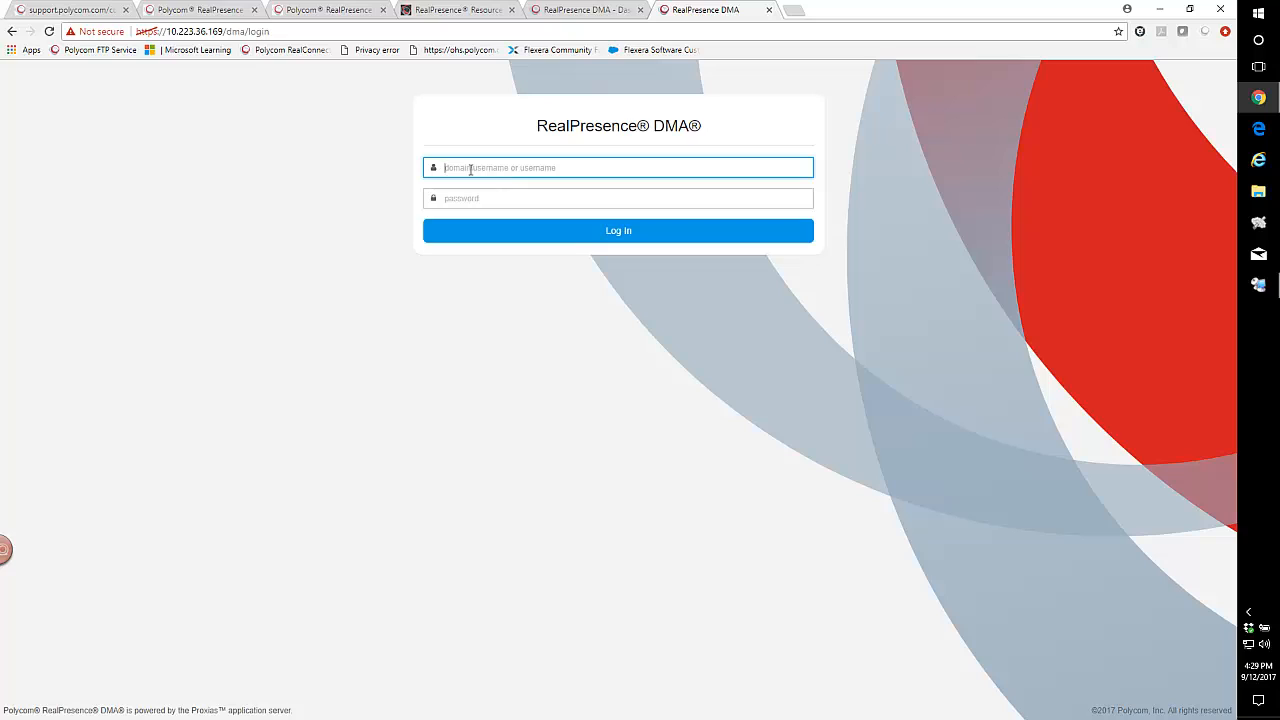
pyautogui.write('admin')
pyautogui.press('Tab')
pyautogui.write('ad')
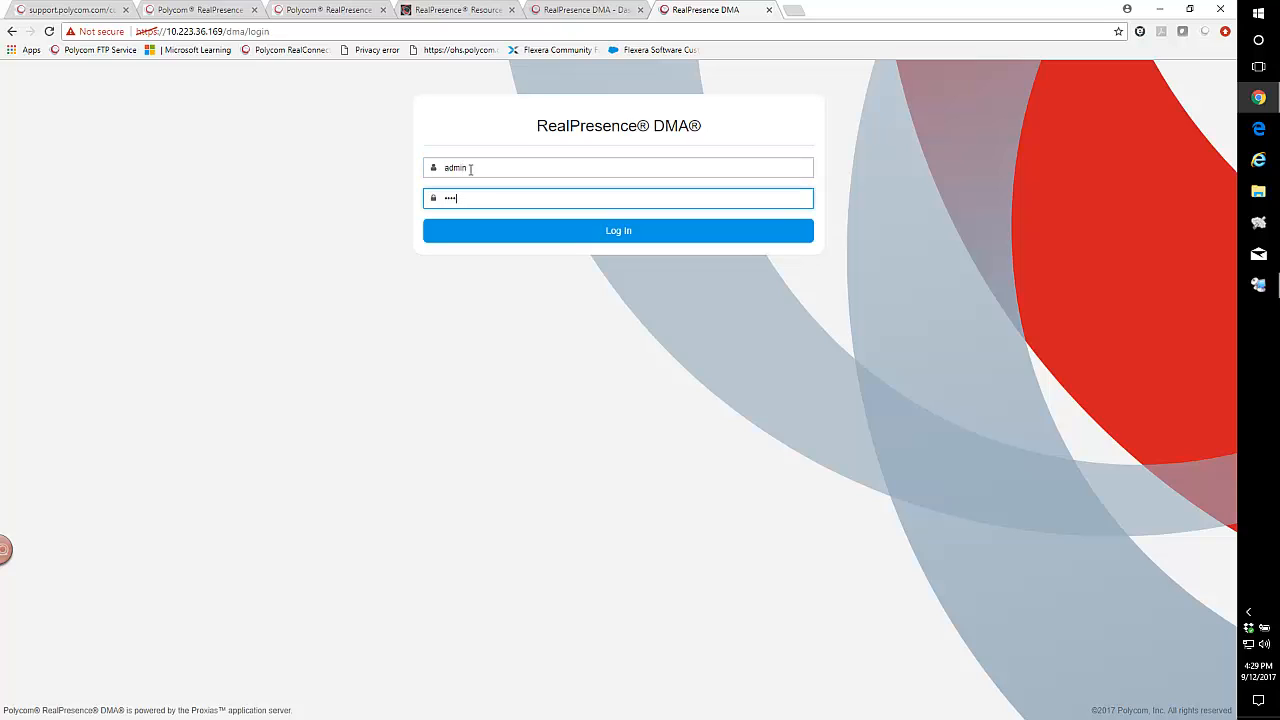
pyautogui.press('BackSpace')
pyautogui.press('BackSpace')
pyautogui.press('BackSpace')
pyautogui.press('BackSpace')
pyautogui.write('ad')
pyautogui.press('Return')
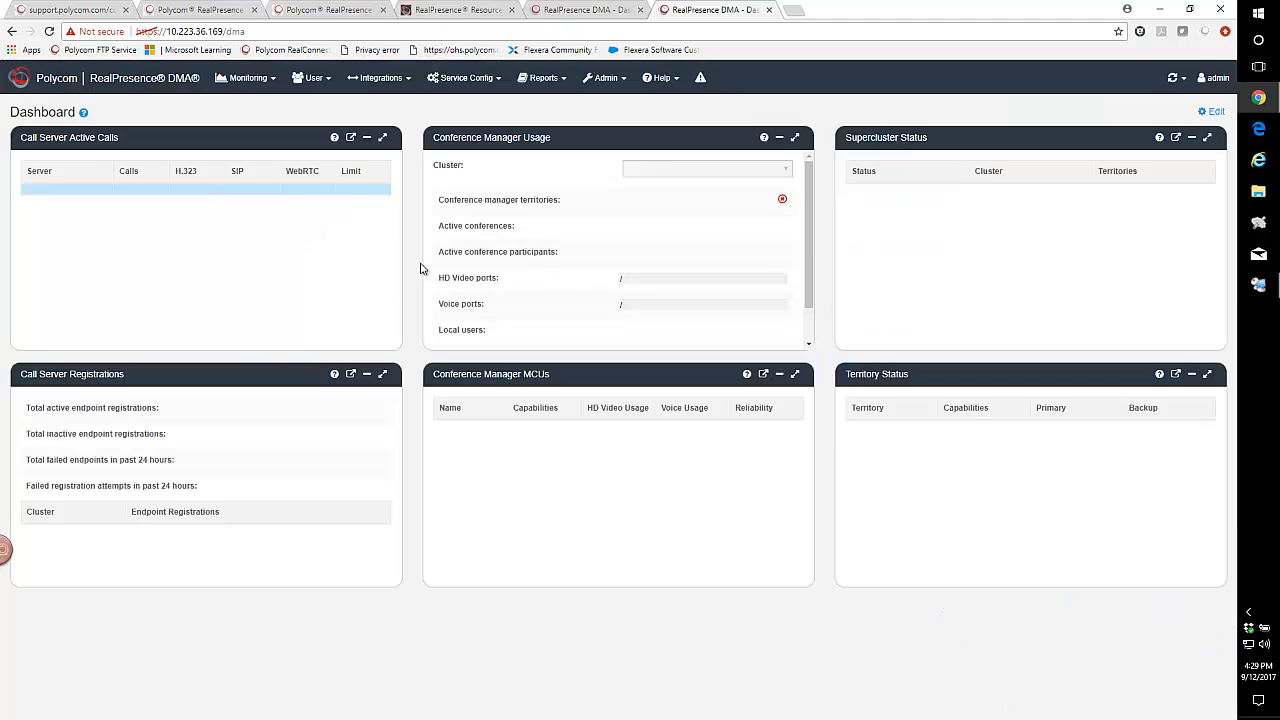
# Compare the call limits on the 168DMA and 169DMA dashboards with the Resource Manager's license allocation.
pyautogui.click(622, 12)
pyautogui.click(694, 10)
pyautogui.click(583, 11)
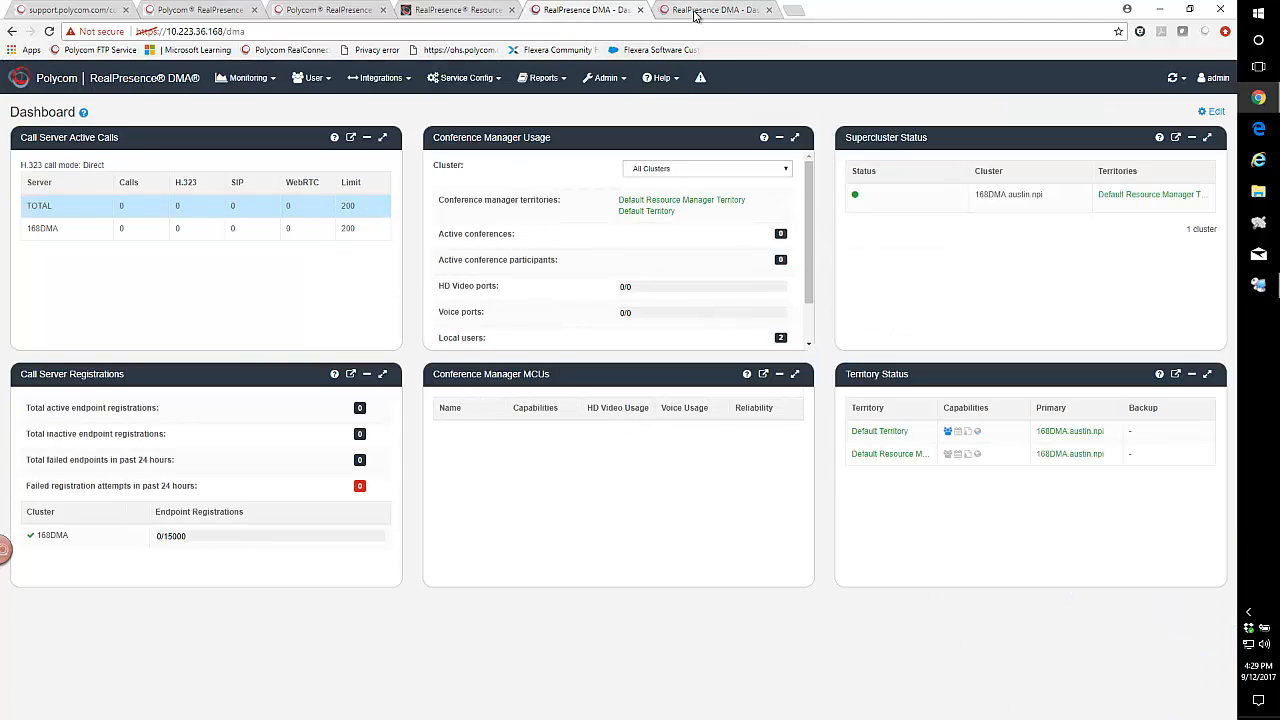
pyautogui.click(694, 12)
pyautogui.click(610, 12)
pyautogui.click(698, 14)
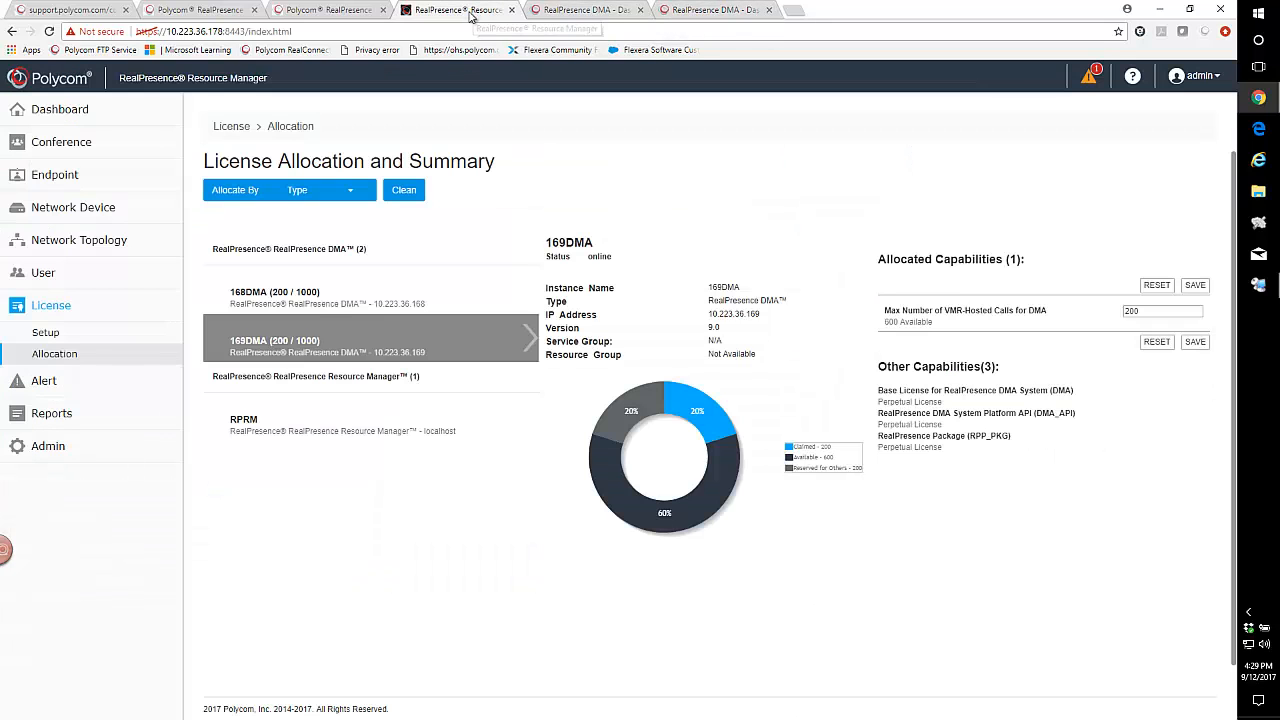
pyautogui.click(462, 11)
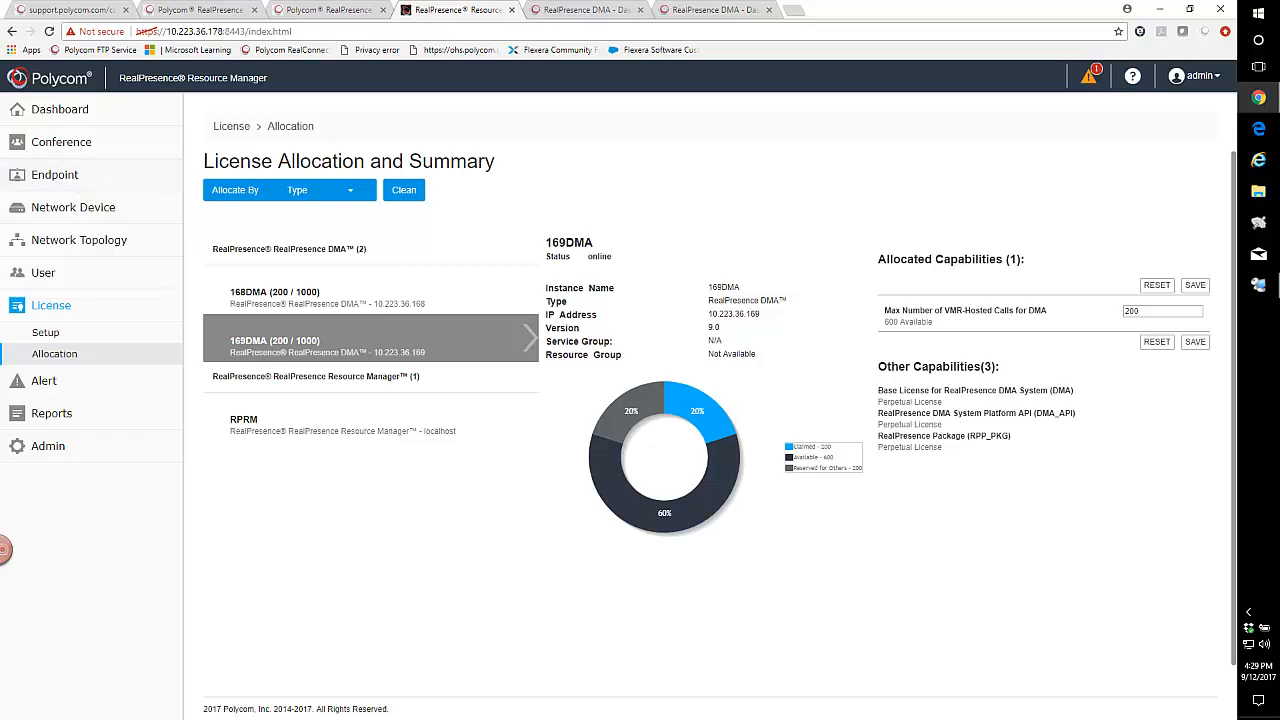
pyautogui.hotkey('ctrl', 'Tab')
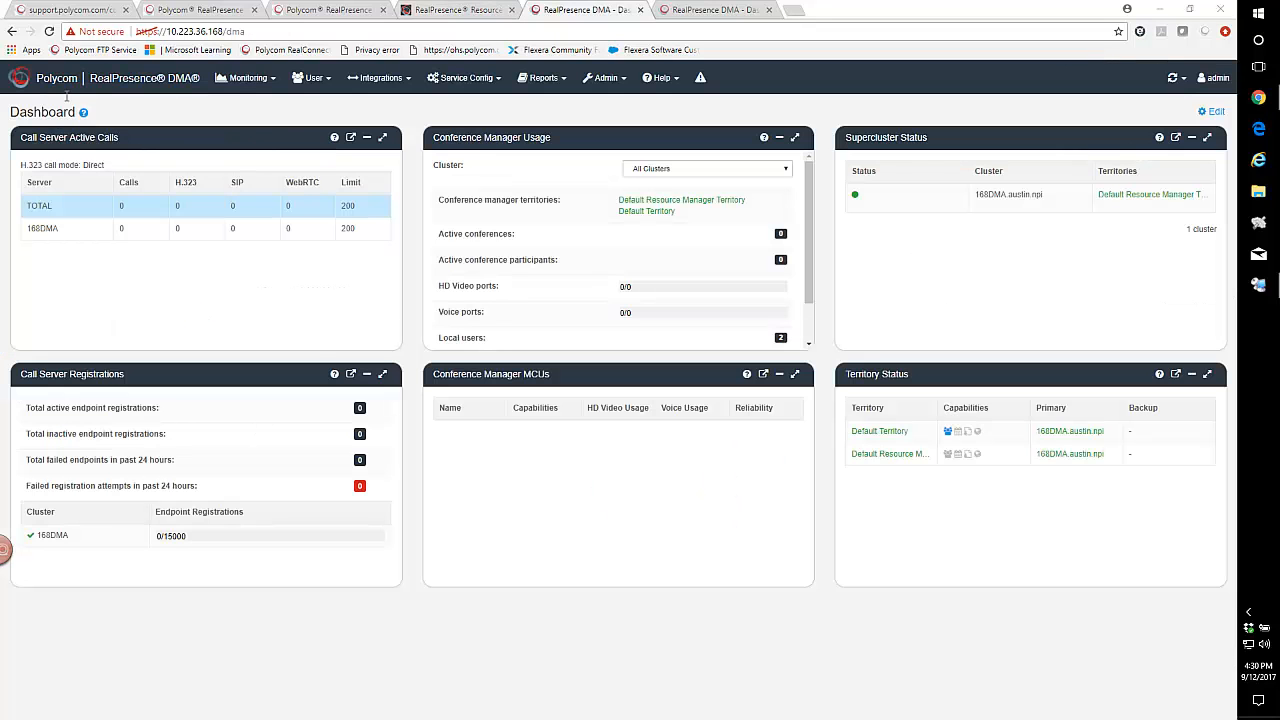
pyautogui.click(458, 11)
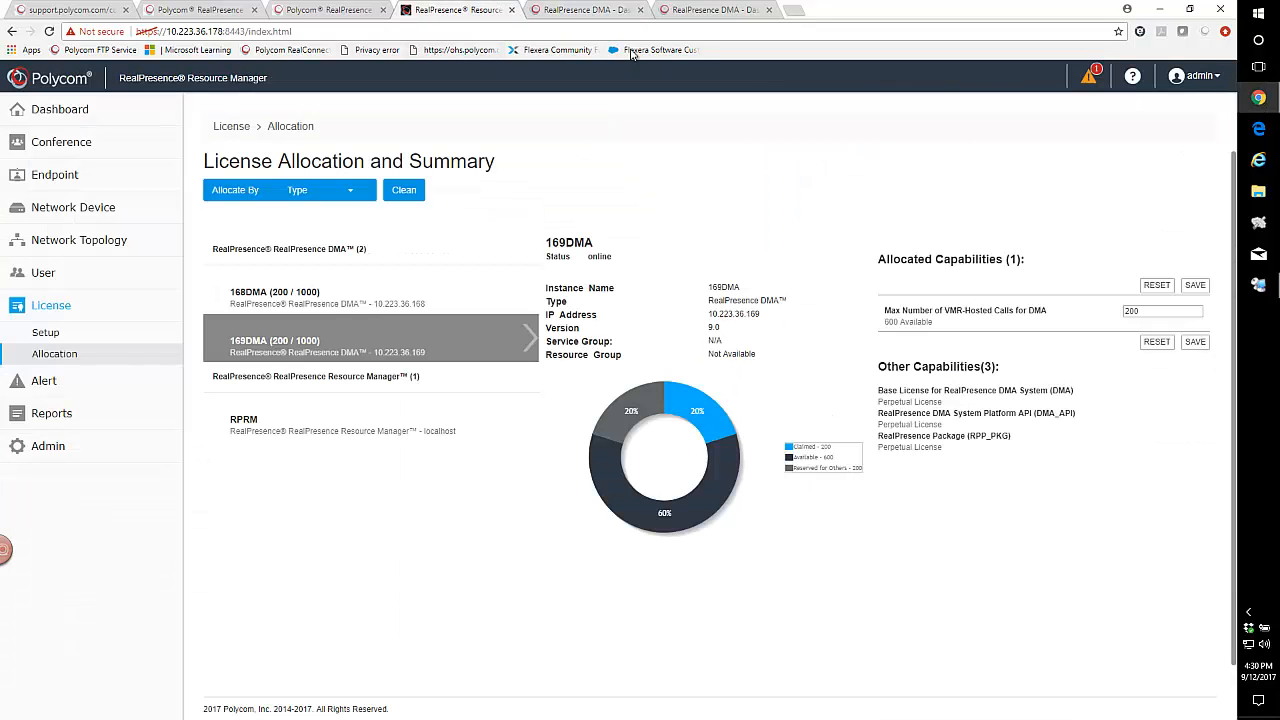
pyautogui.click(585, 11)
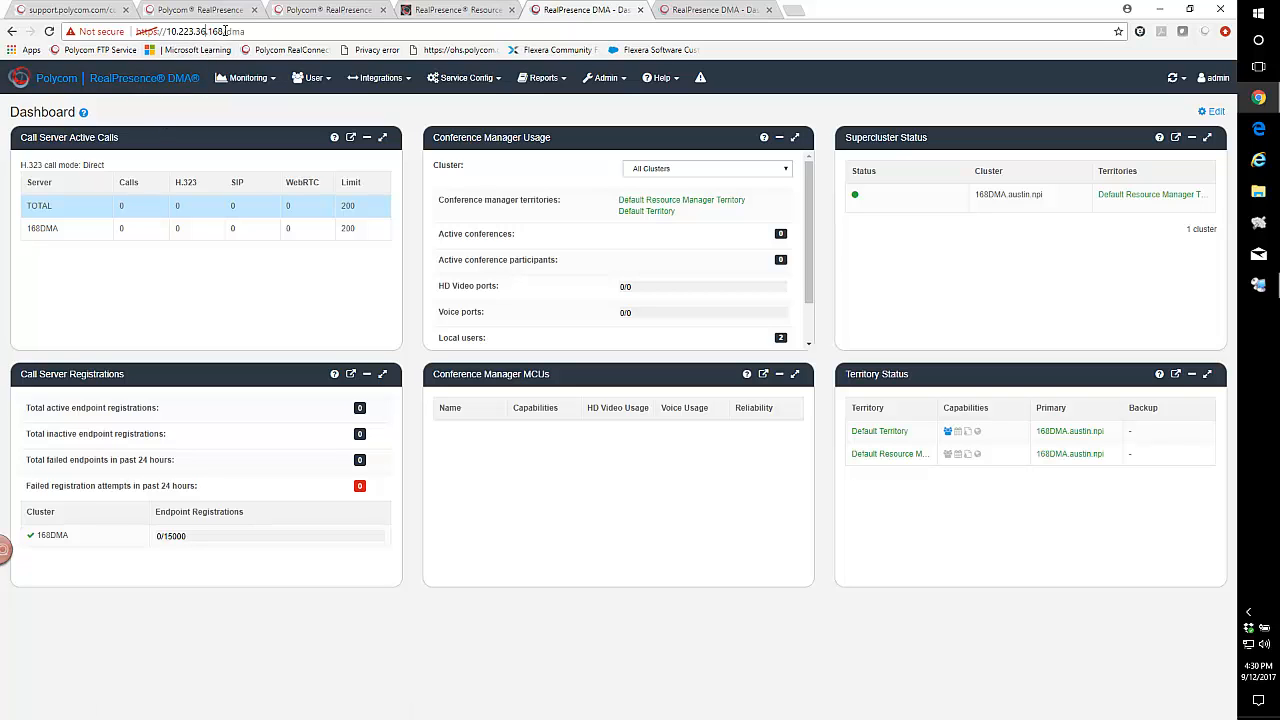
# Review the service integration settings of the 168DMA instance in the Resource Manager and close them without changes.
pyautogui.click(470, 12)
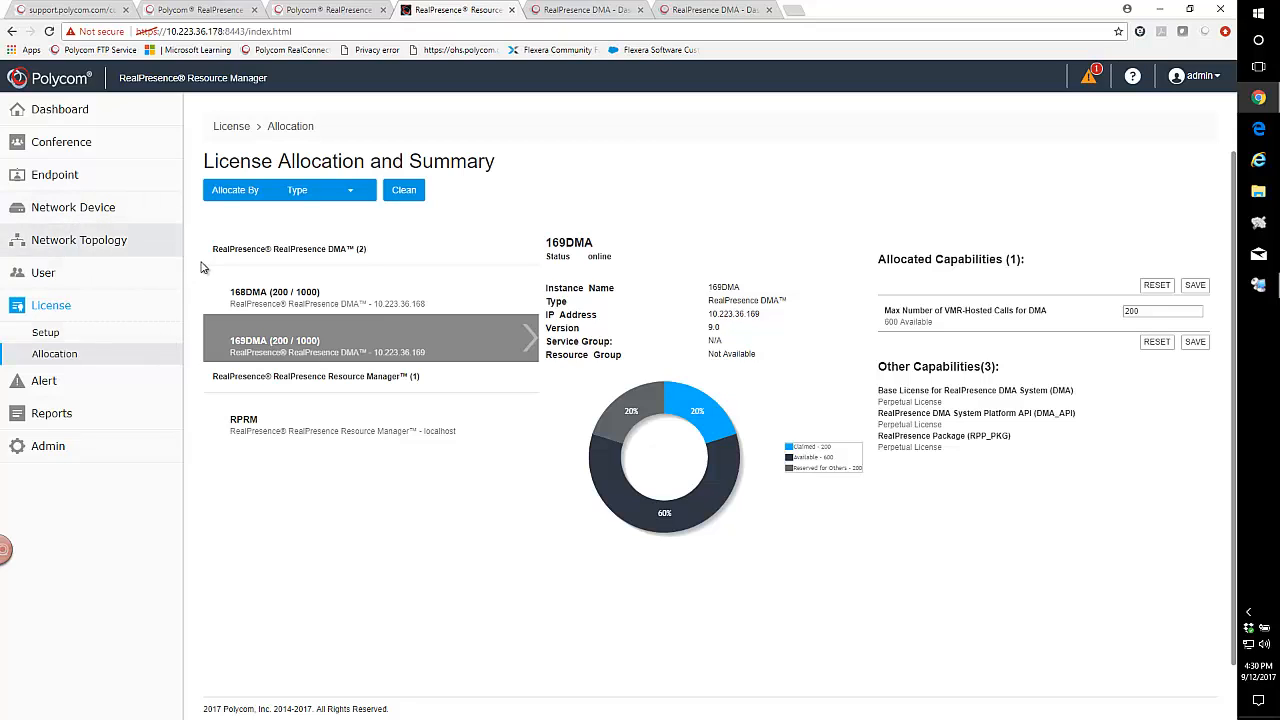
pyautogui.click(41, 245)
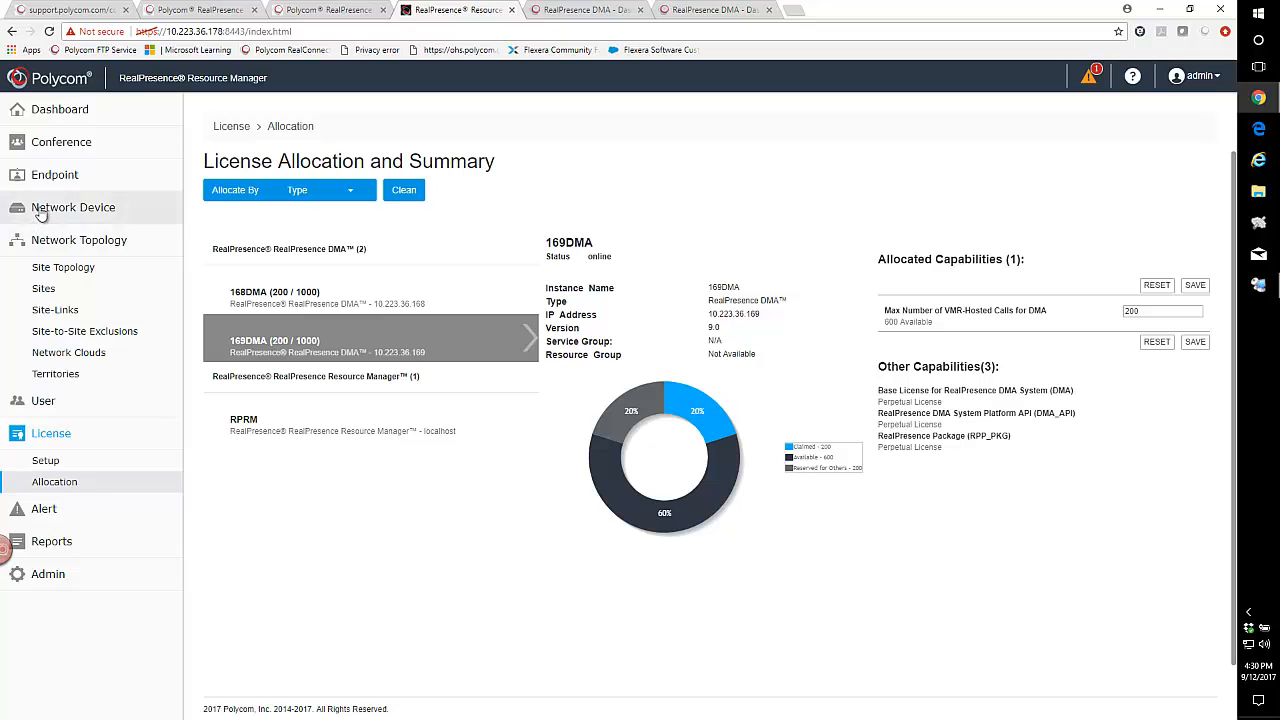
pyautogui.click(40, 210)
pyautogui.click(68, 235)
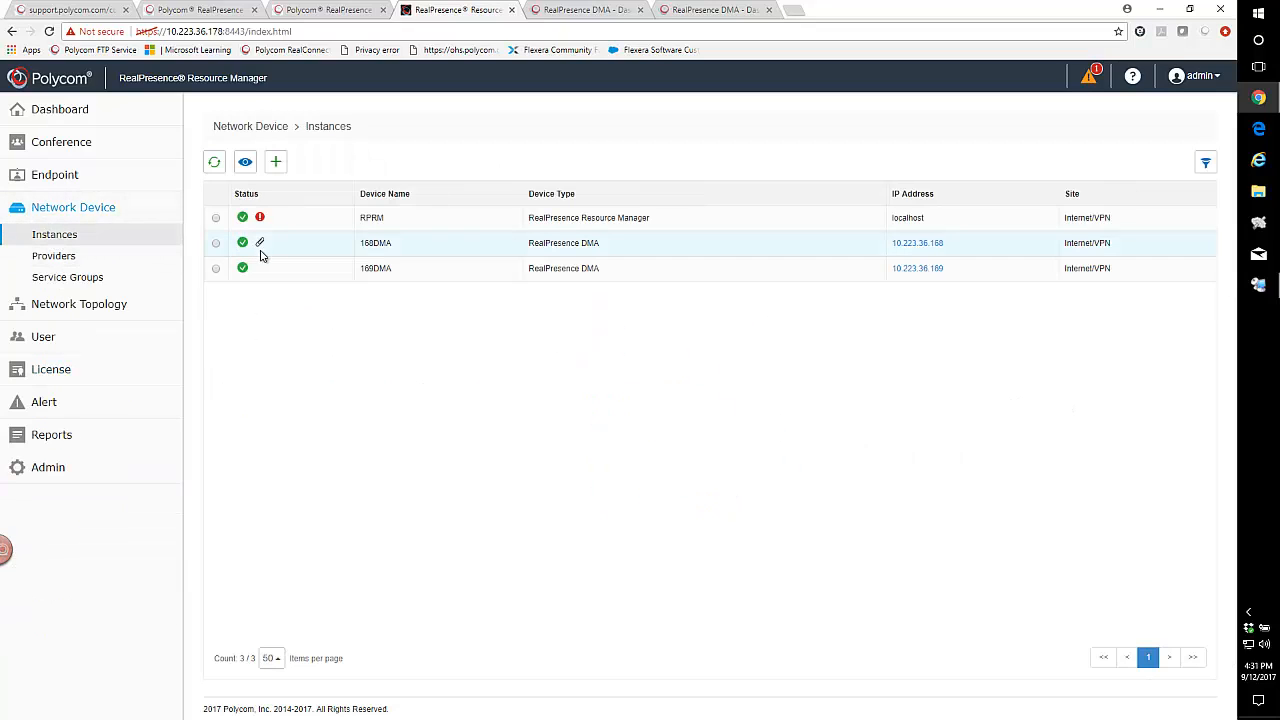
pyautogui.click(348, 250)
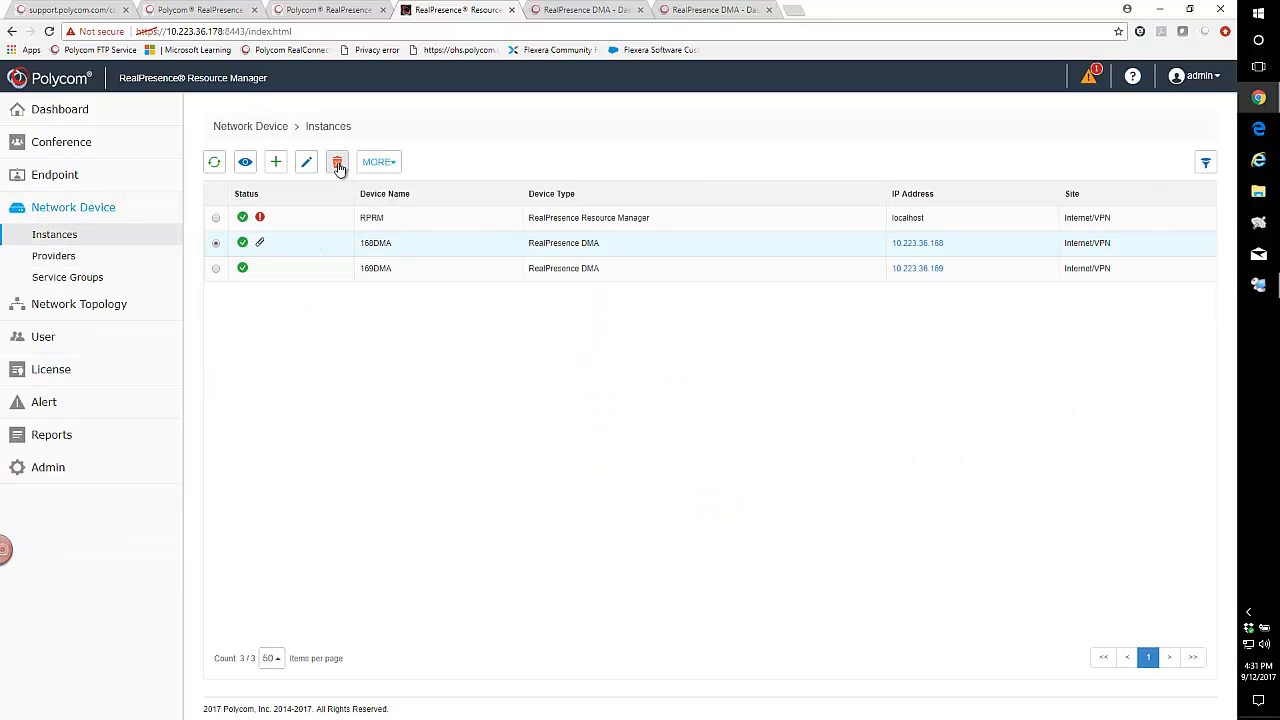
pyautogui.click(307, 161)
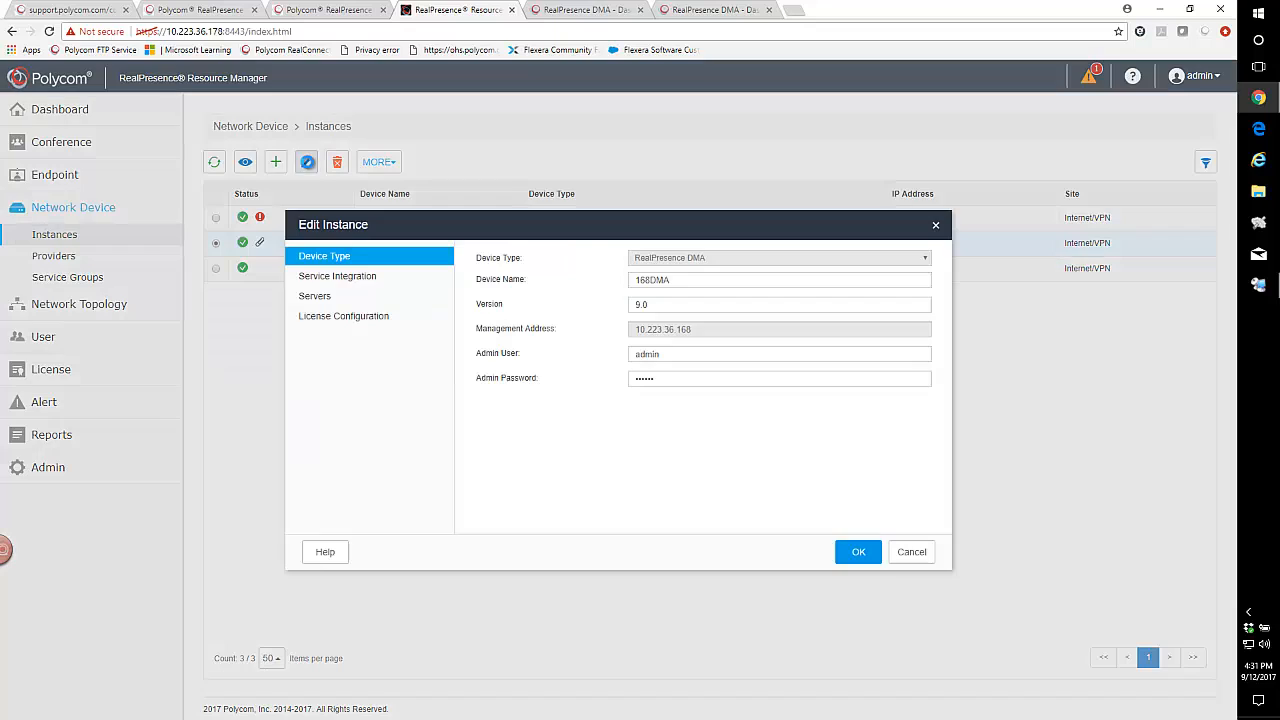
pyautogui.click(333, 279)
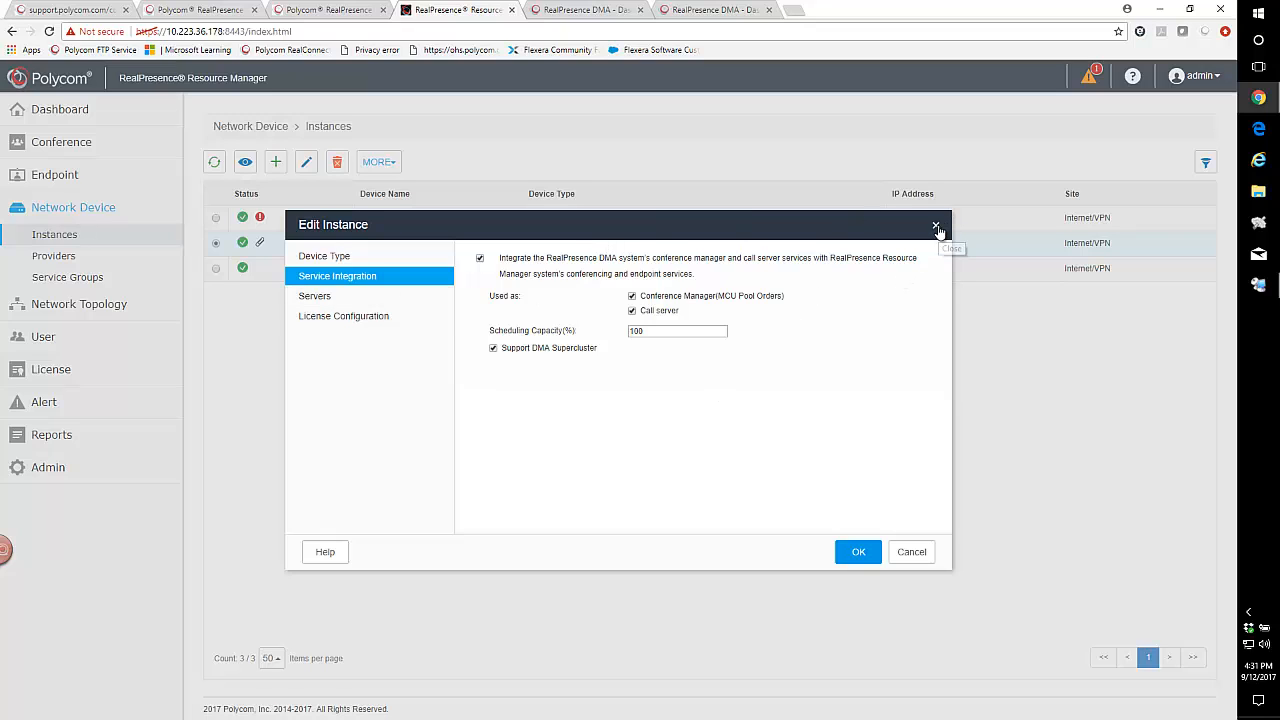
pyautogui.click(911, 553)
# From 168DMA, invite 10.223.36.169 to join the supercluster using the admin user and its password, and confirm the action.
pyautogui.click(586, 14)
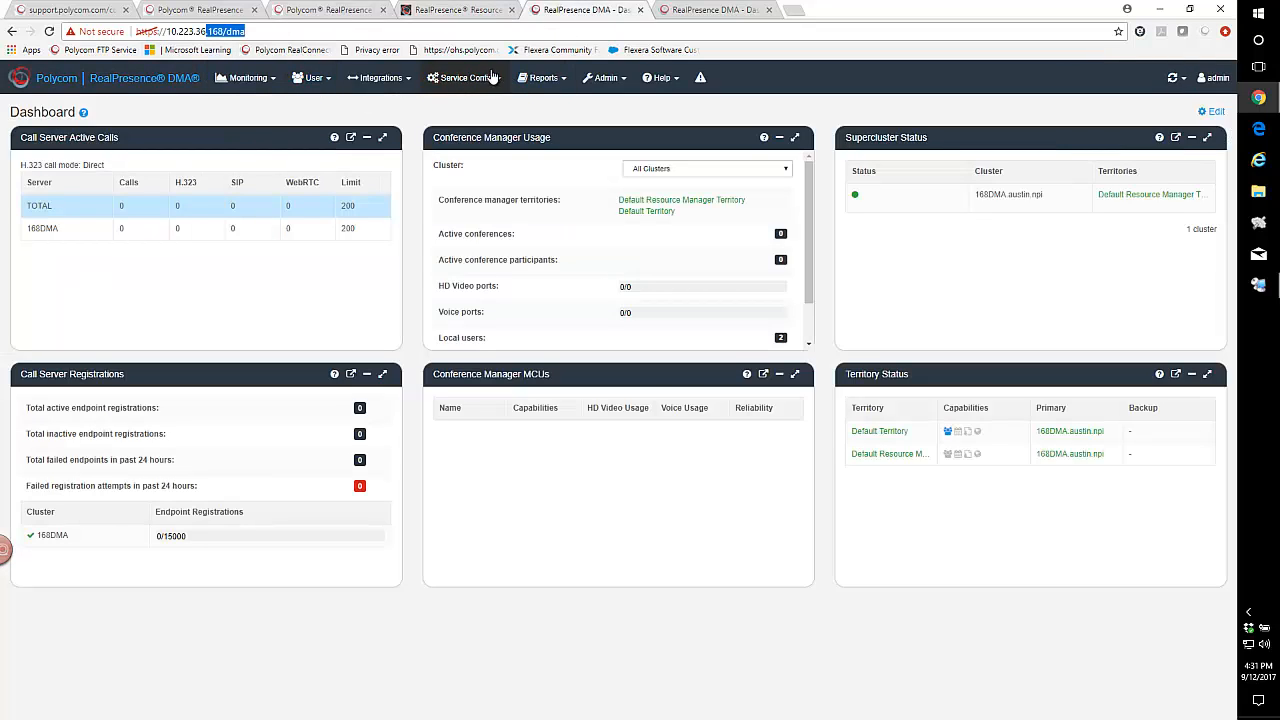
pyautogui.click(377, 80)
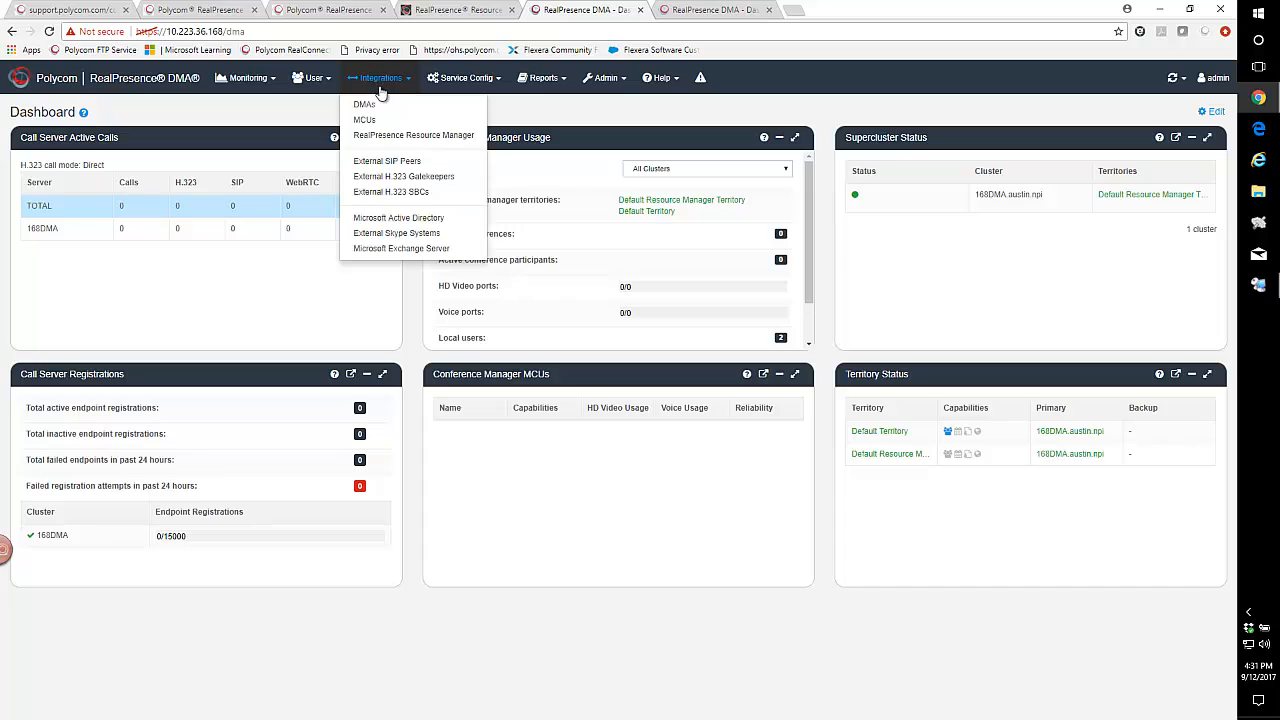
pyautogui.click(364, 105)
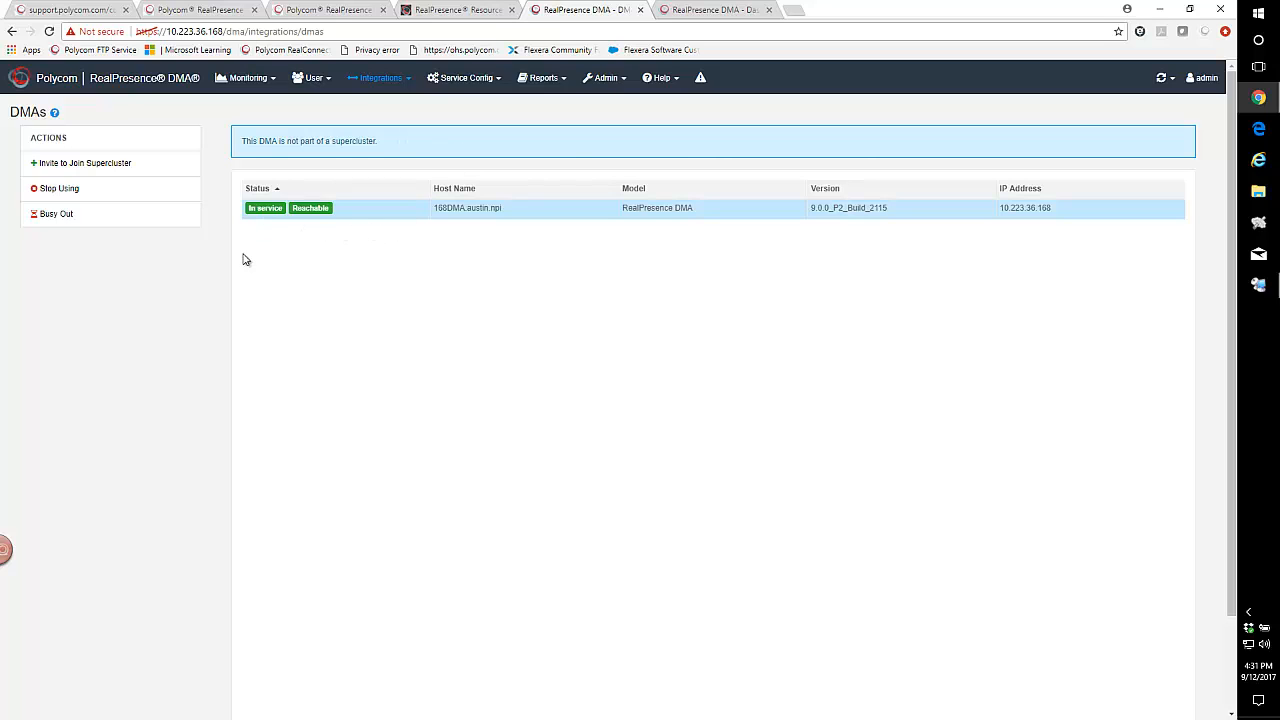
pyautogui.click(65, 164)
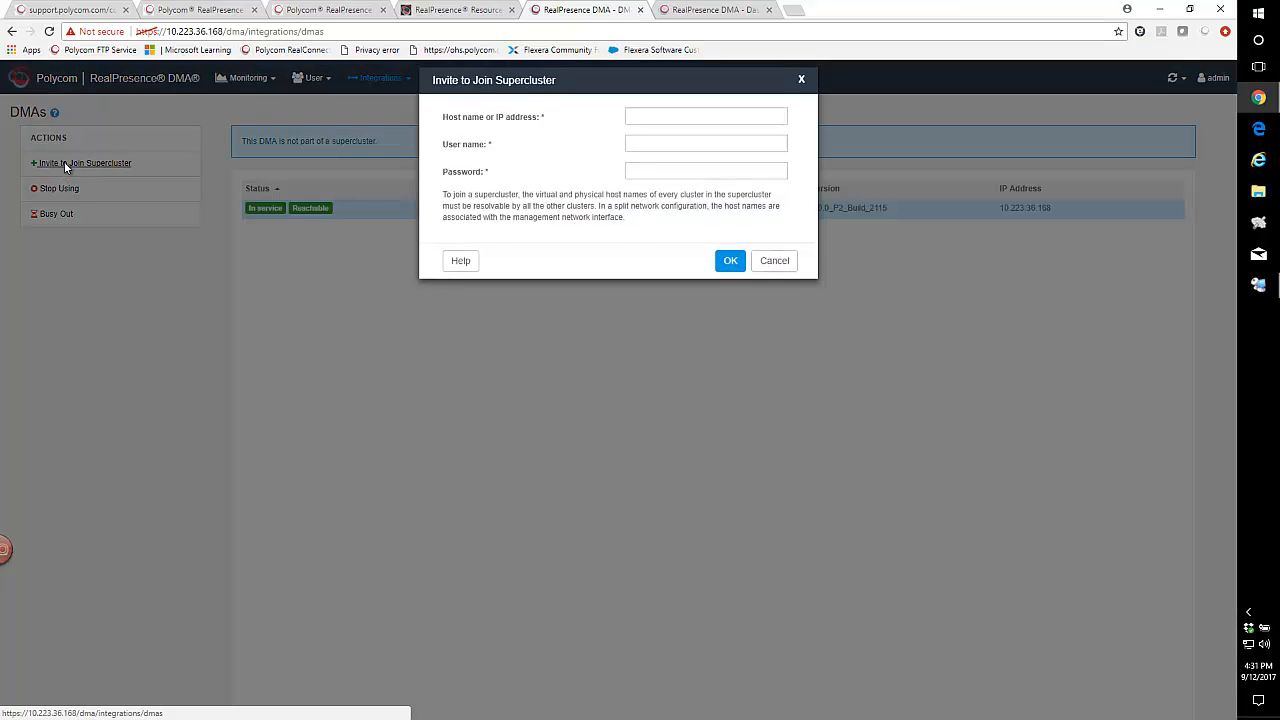
pyautogui.click(667, 131)
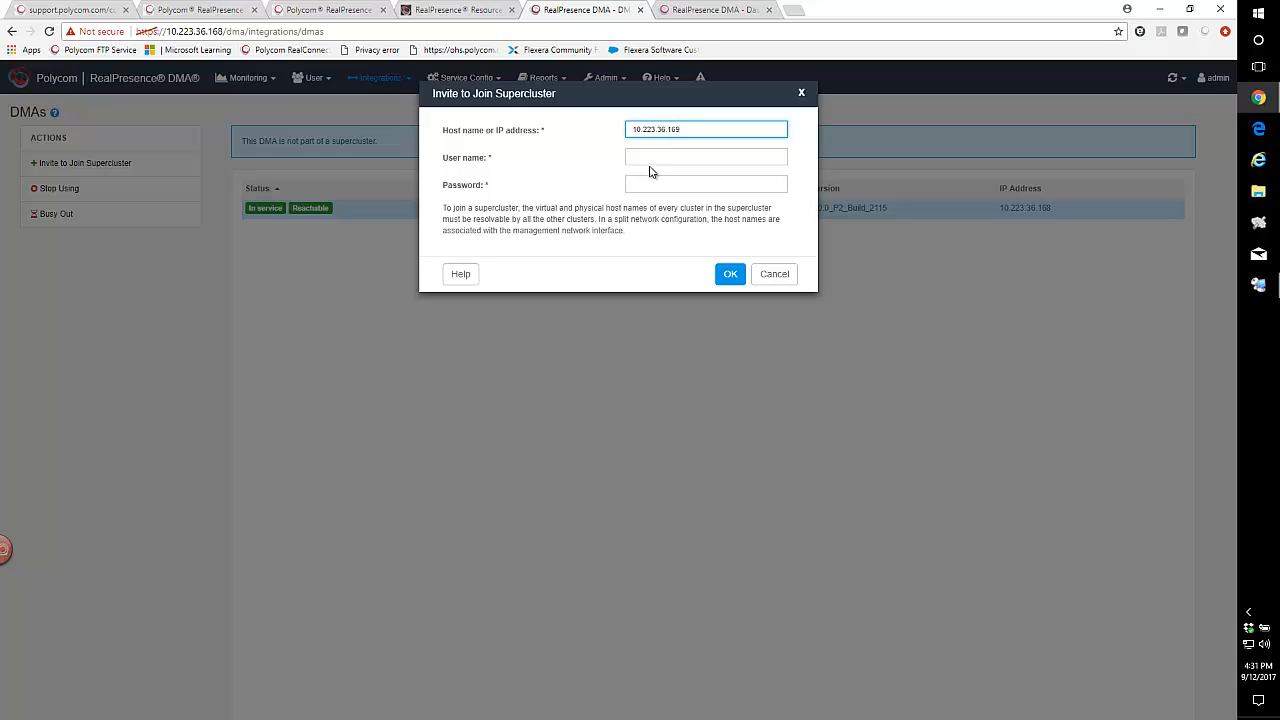
pyautogui.click(654, 159)
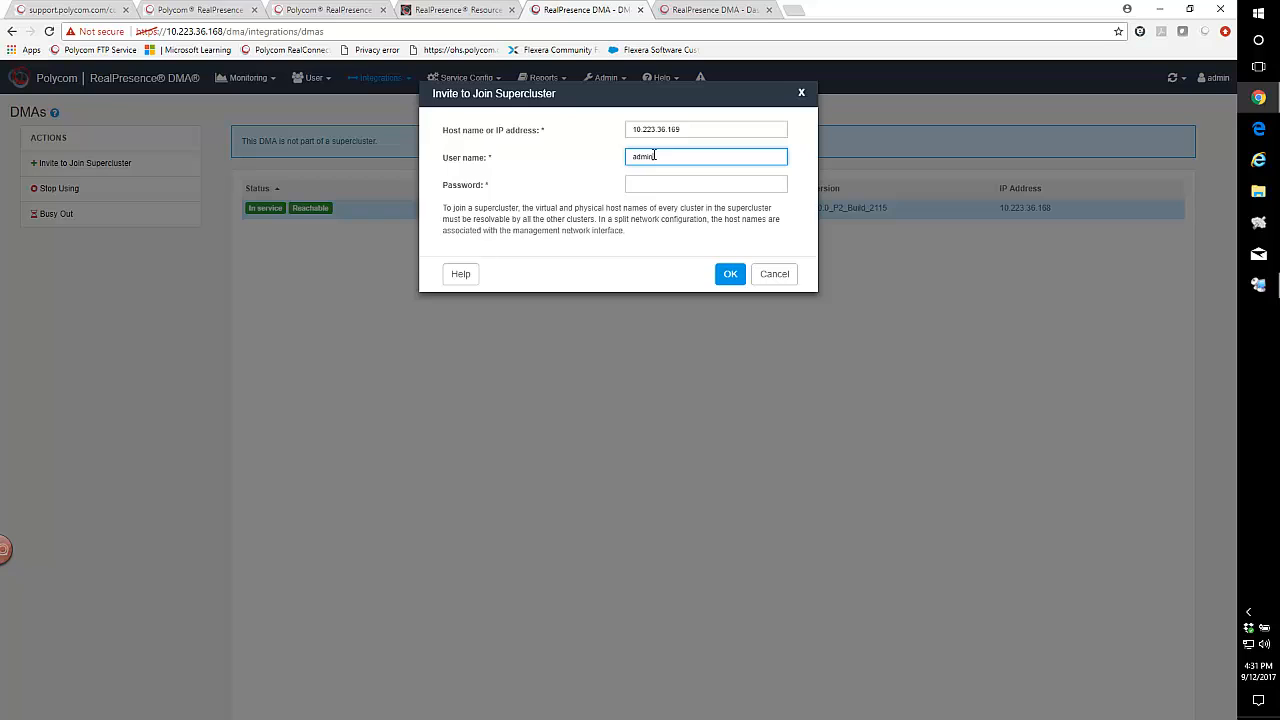
pyautogui.click(648, 187)
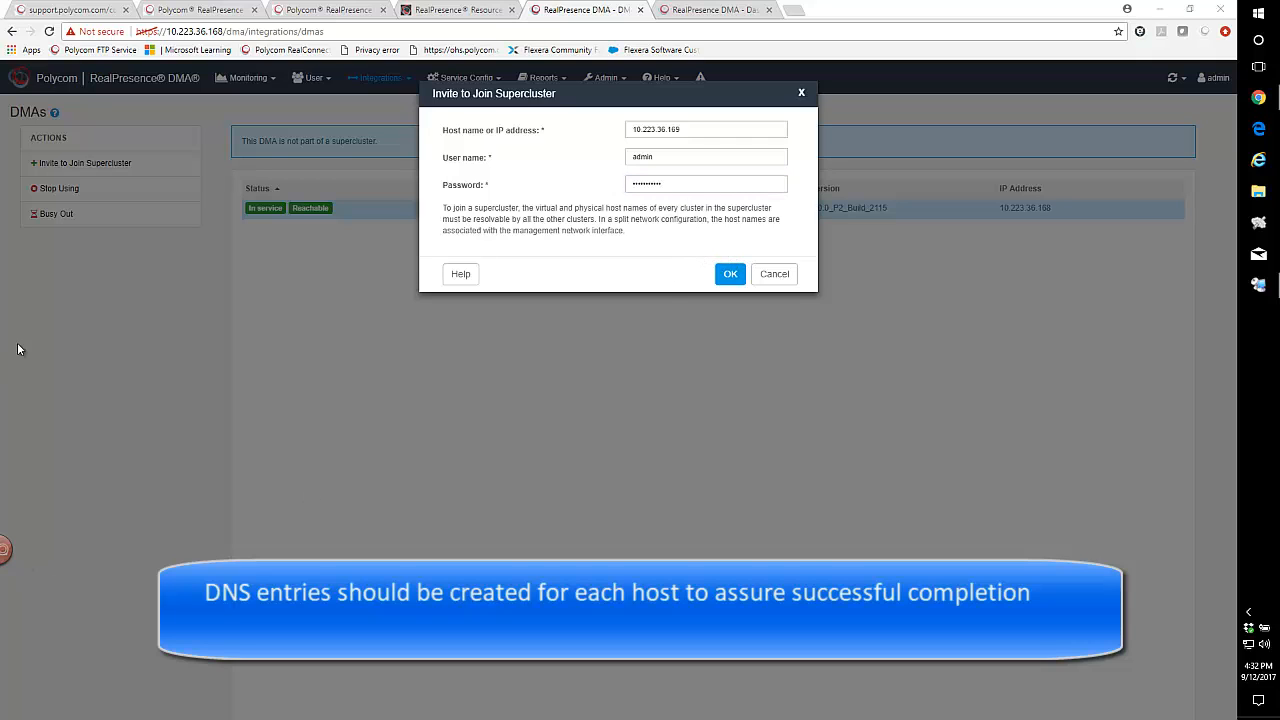
pyautogui.click(732, 280)
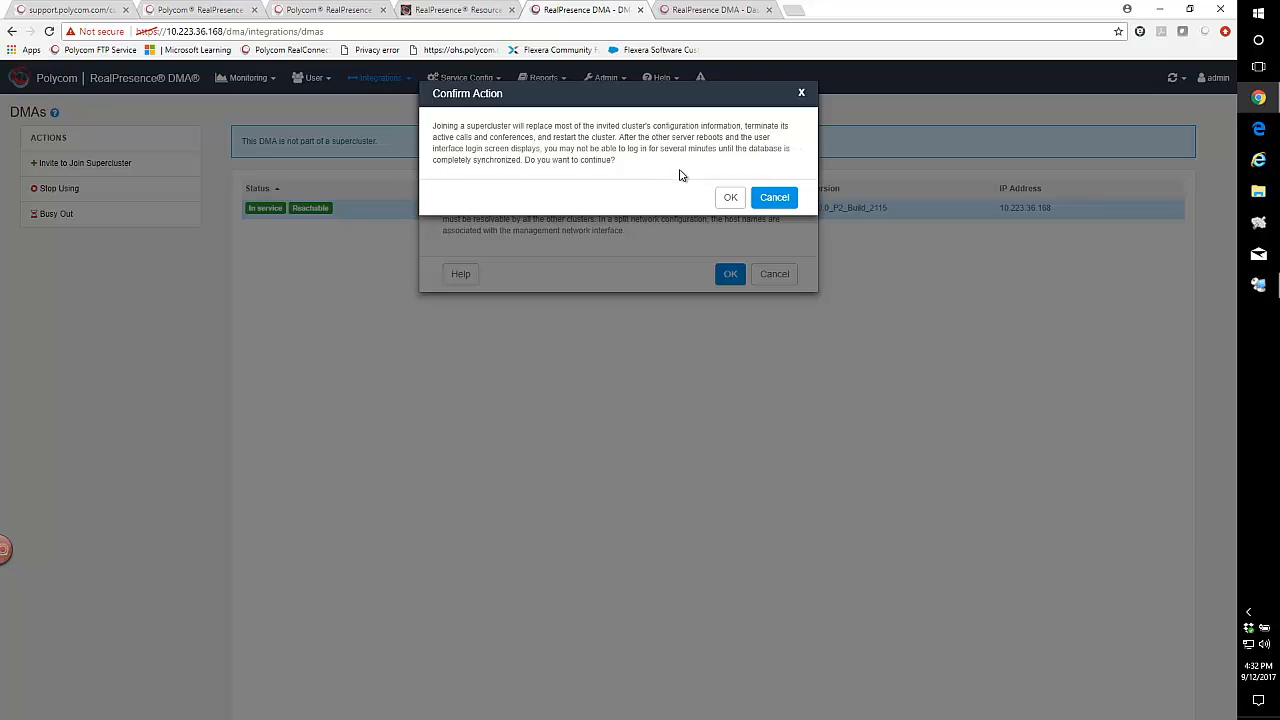
pyautogui.click(731, 199)
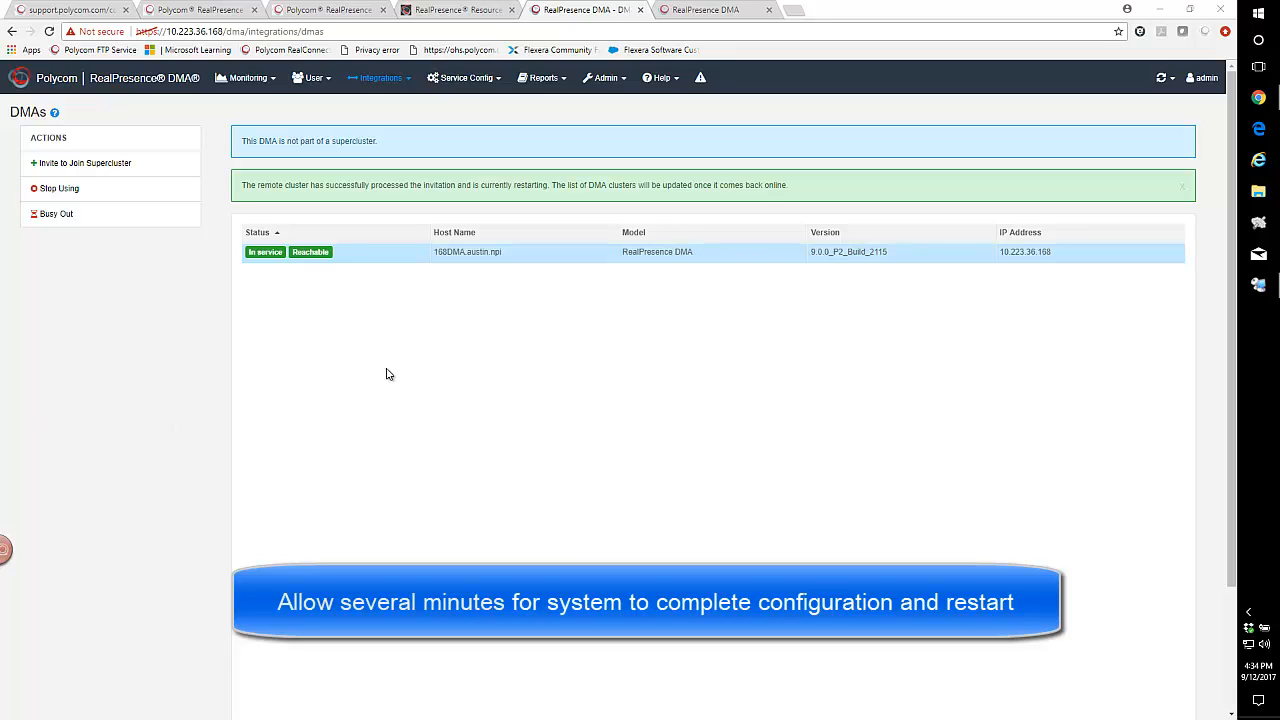
# Log back in to the DMA at 10.223.36.169 as admin with the account password.
pyautogui.click(714, 12)
pyautogui.click(465, 213)
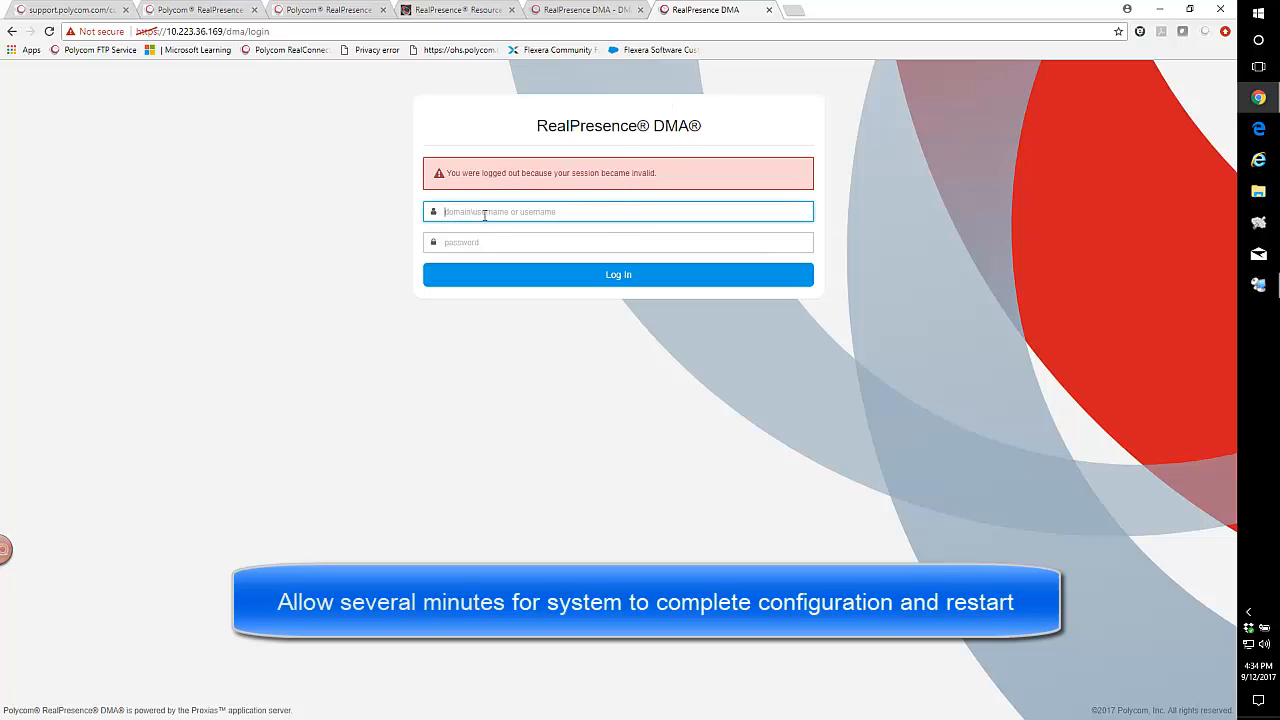
pyautogui.write('admin')
pyautogui.press('Tab')
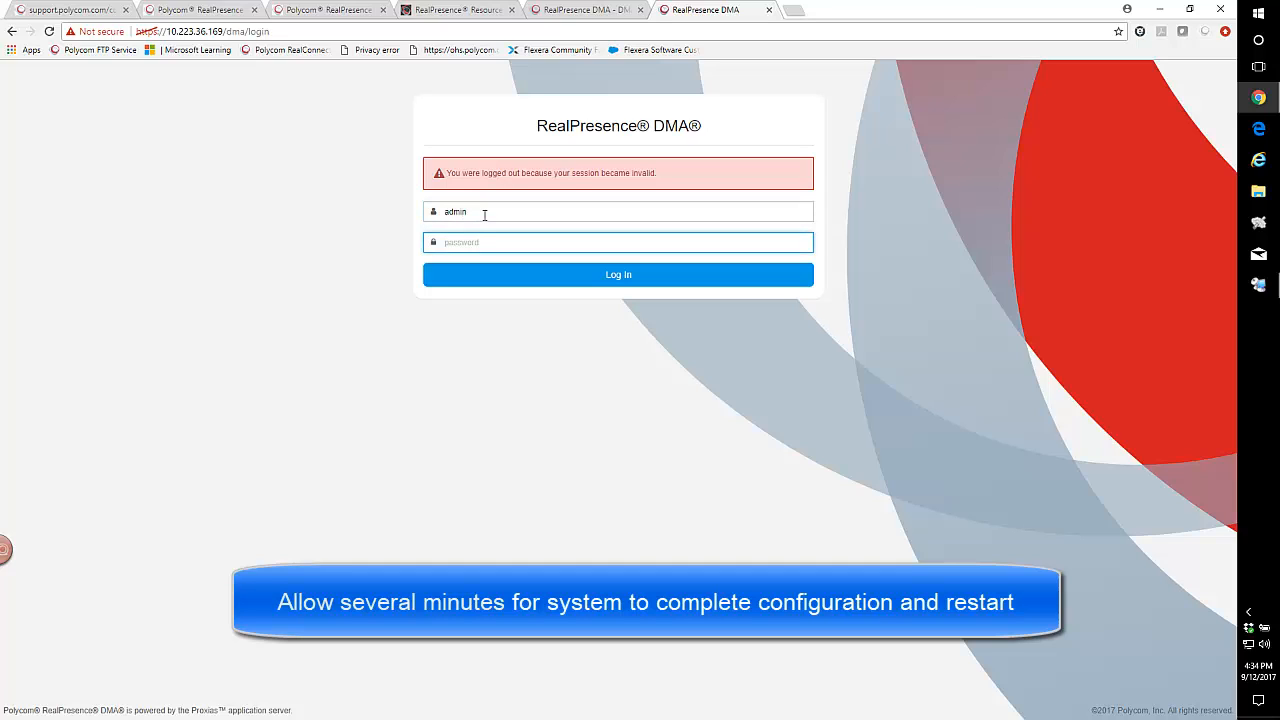
pyautogui.write('•')
pyautogui.press('Return')
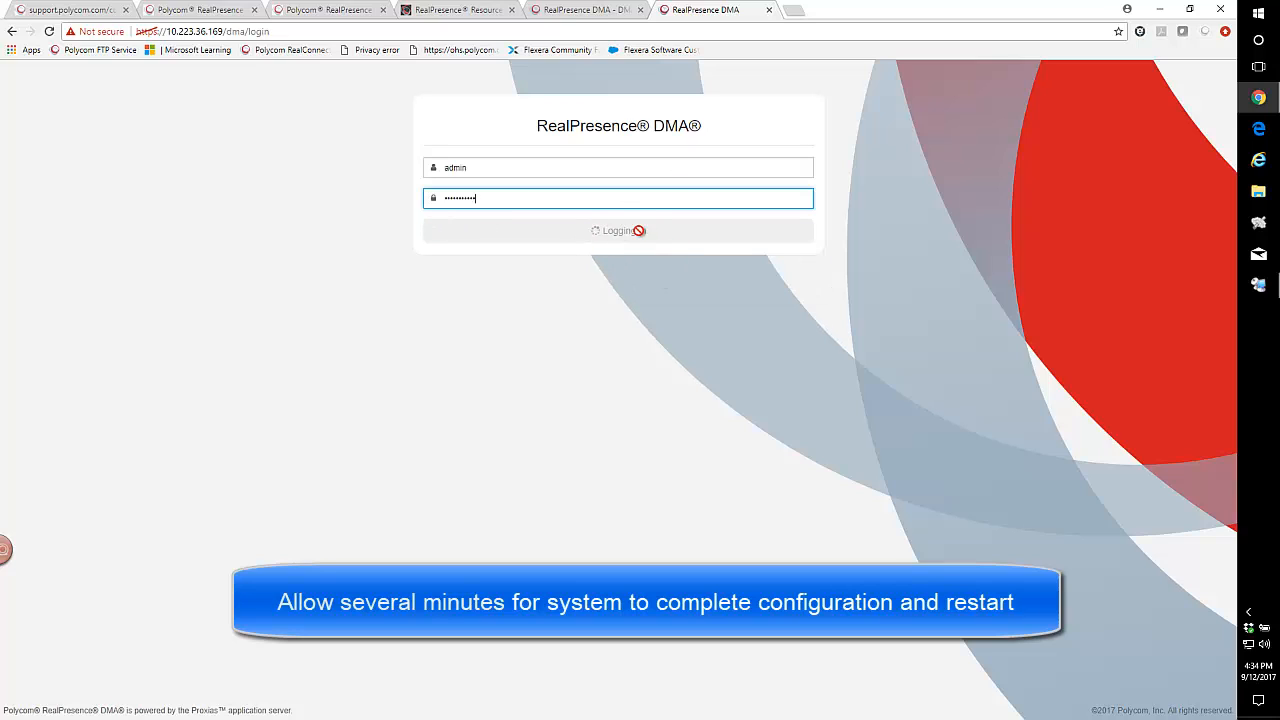
# Monitor the 168DMA cluster list during the remote restart and reload the 10.223.36.169 login page until it responds.
pyautogui.click(568, 12)
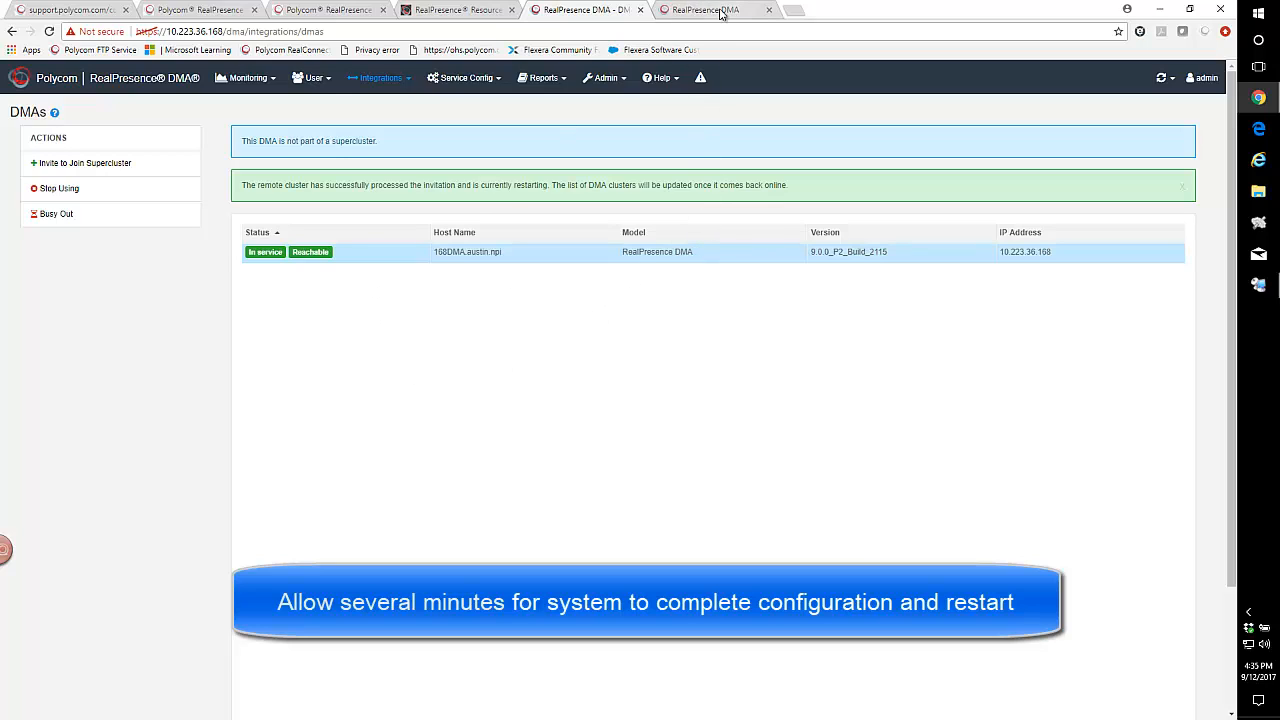
pyautogui.click(706, 11)
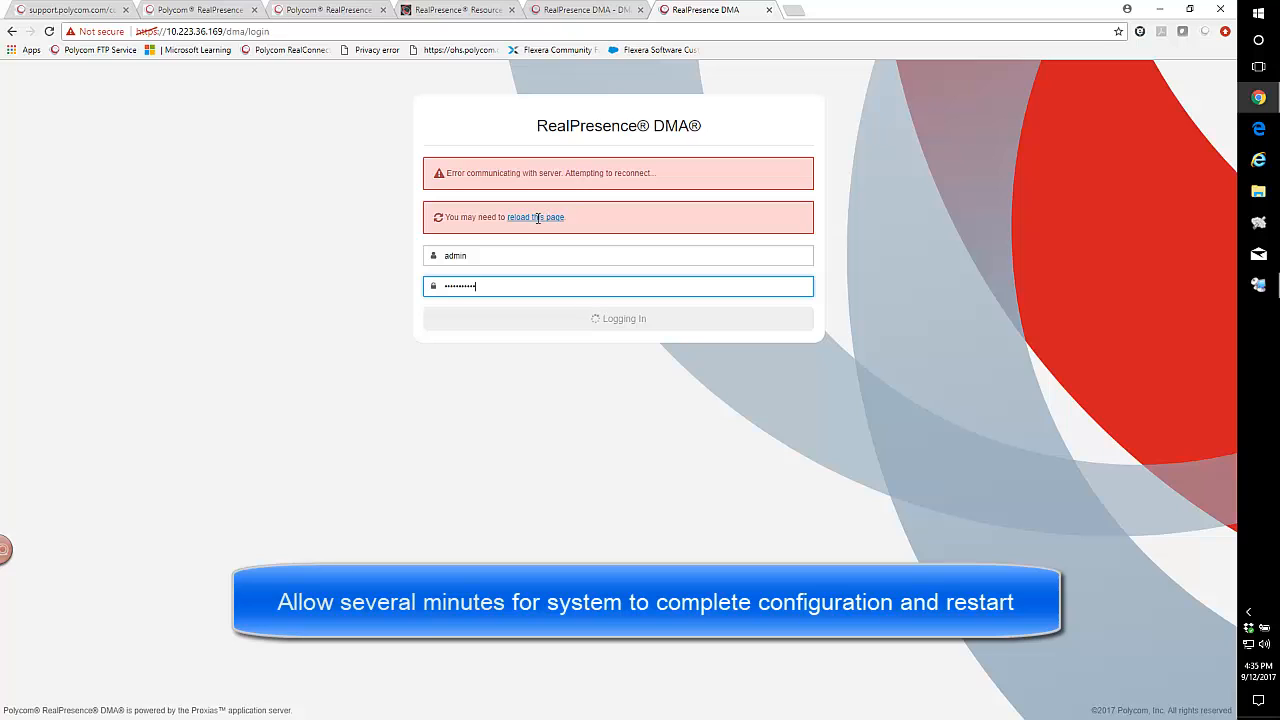
pyautogui.click(590, 10)
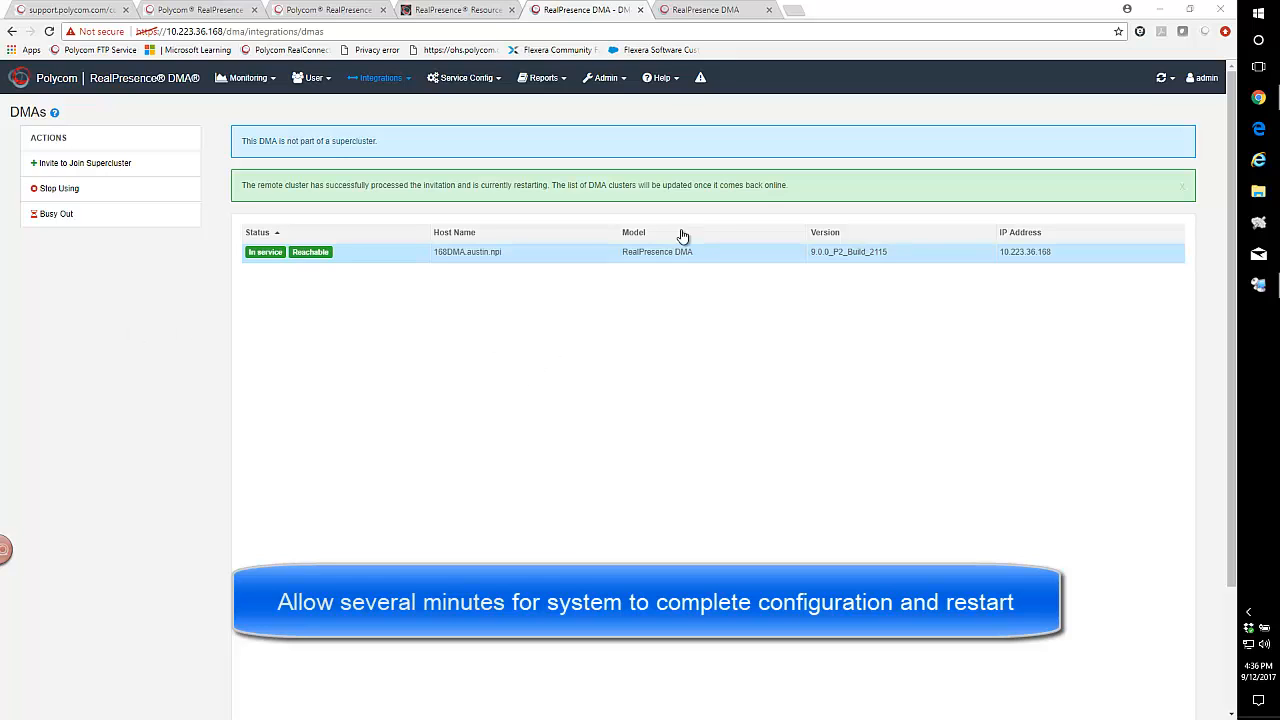
pyautogui.click(690, 11)
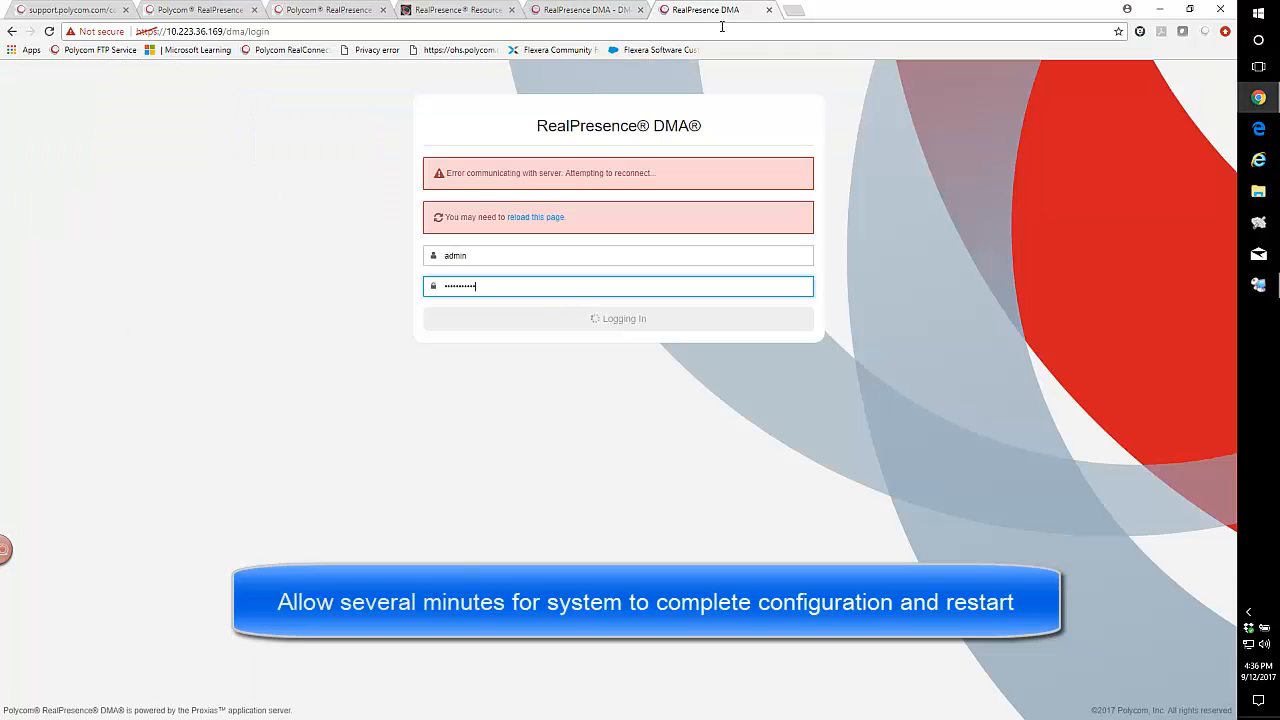
pyautogui.click(532, 219)
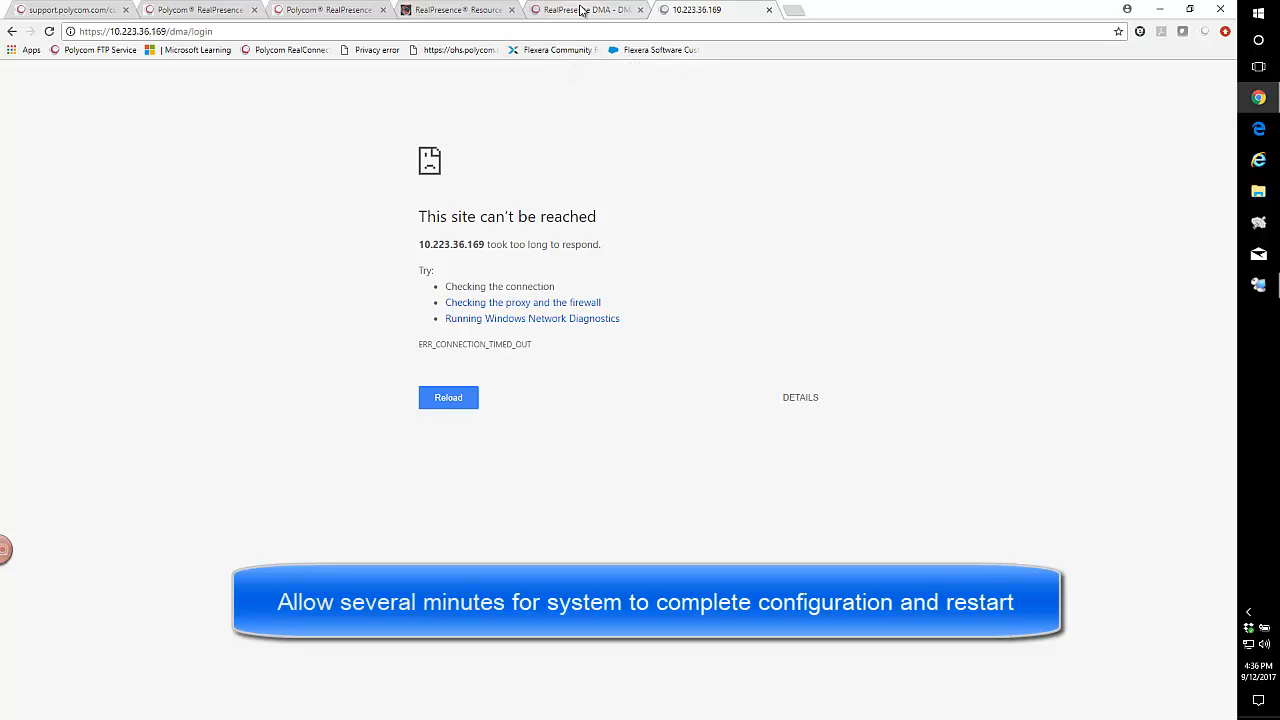
pyautogui.click(582, 12)
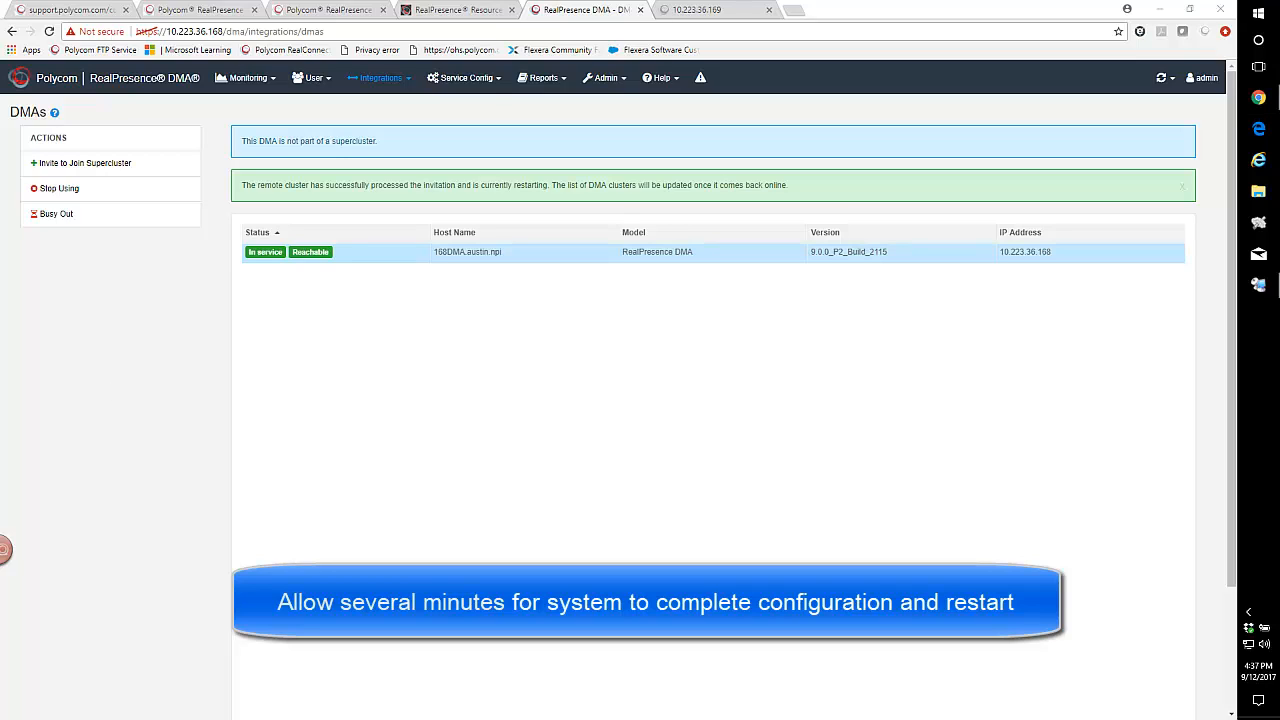
pyautogui.click(673, 12)
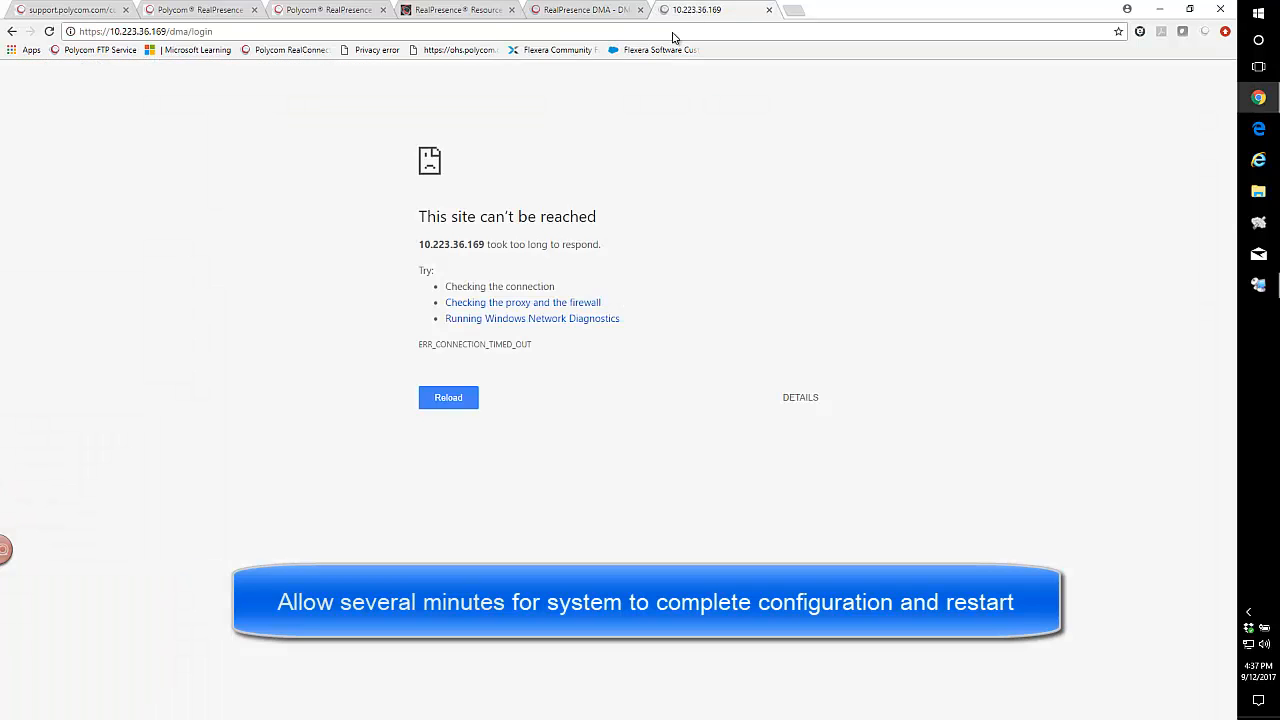
pyautogui.click(281, 31)
pyautogui.press('Return')
pyautogui.click(583, 12)
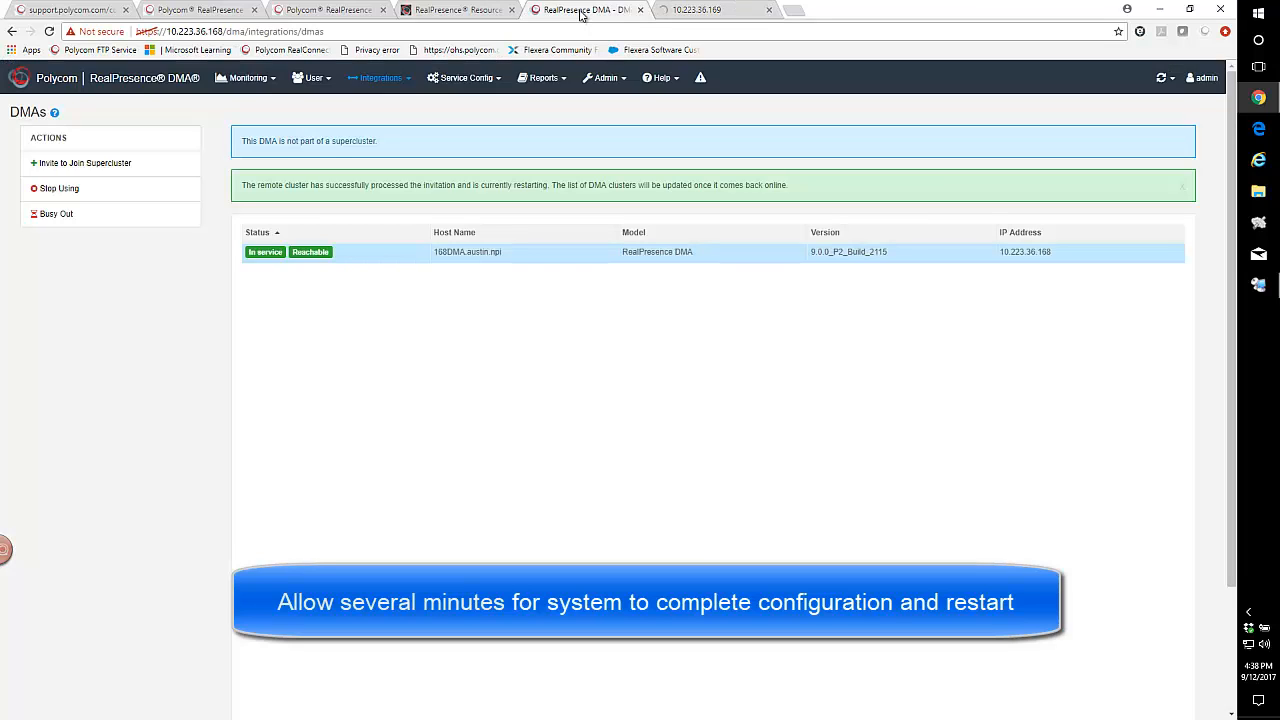
pyautogui.click(697, 12)
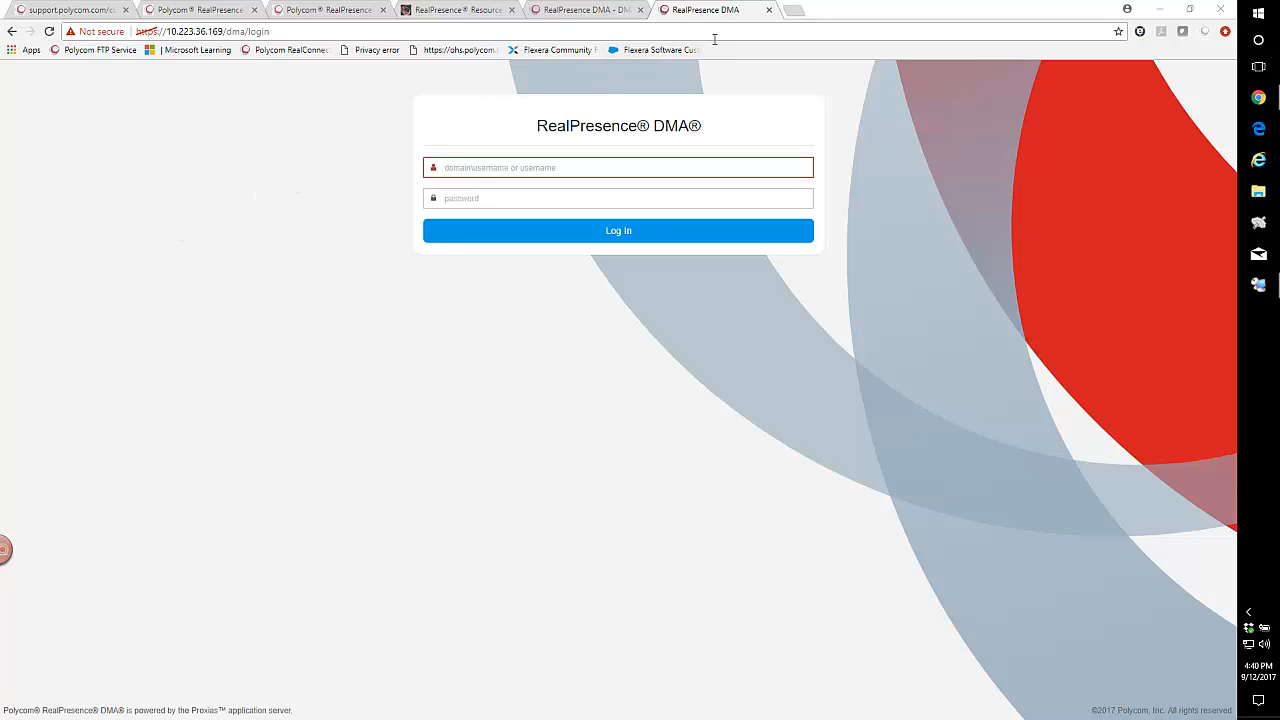
# Check the supercluster on 168DMA's DMA list and dashboard, and log in to 10.223.36.169 as admin with the account password.
pyautogui.click(586, 10)
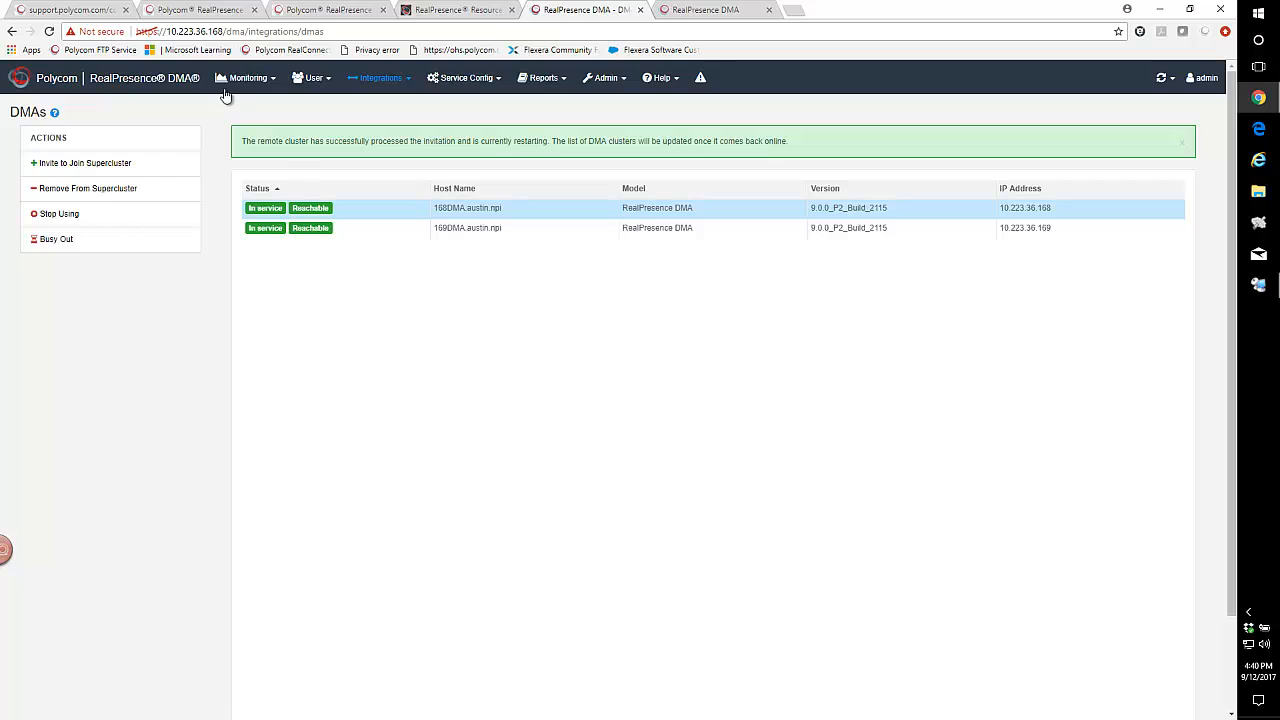
pyautogui.click(110, 82)
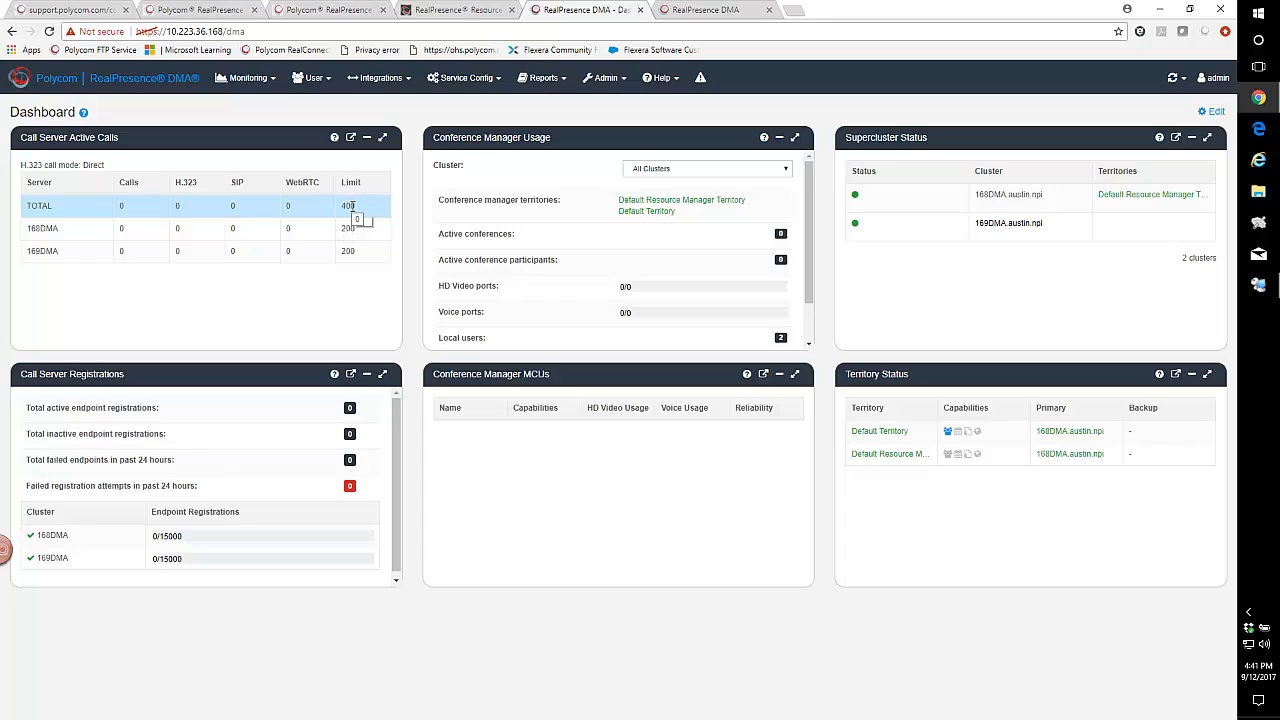
pyautogui.click(718, 12)
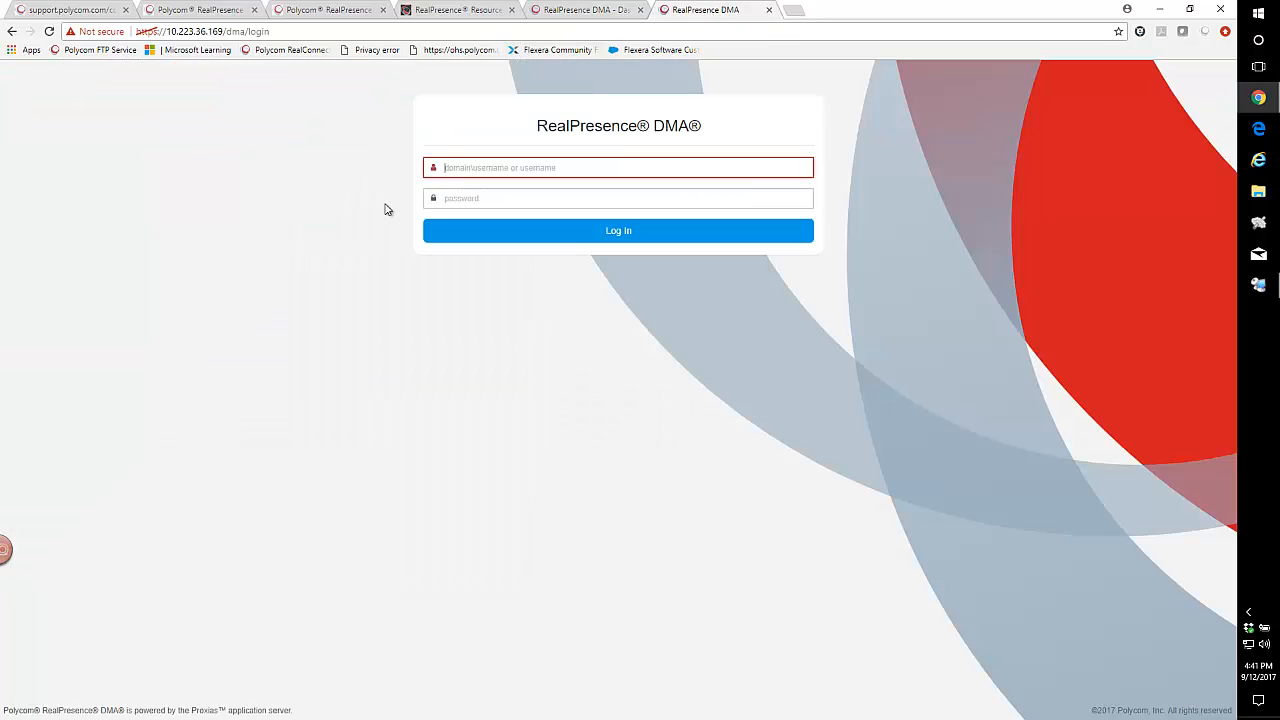
pyautogui.click(447, 168)
pyautogui.write('admin')
pyautogui.press('Tab')
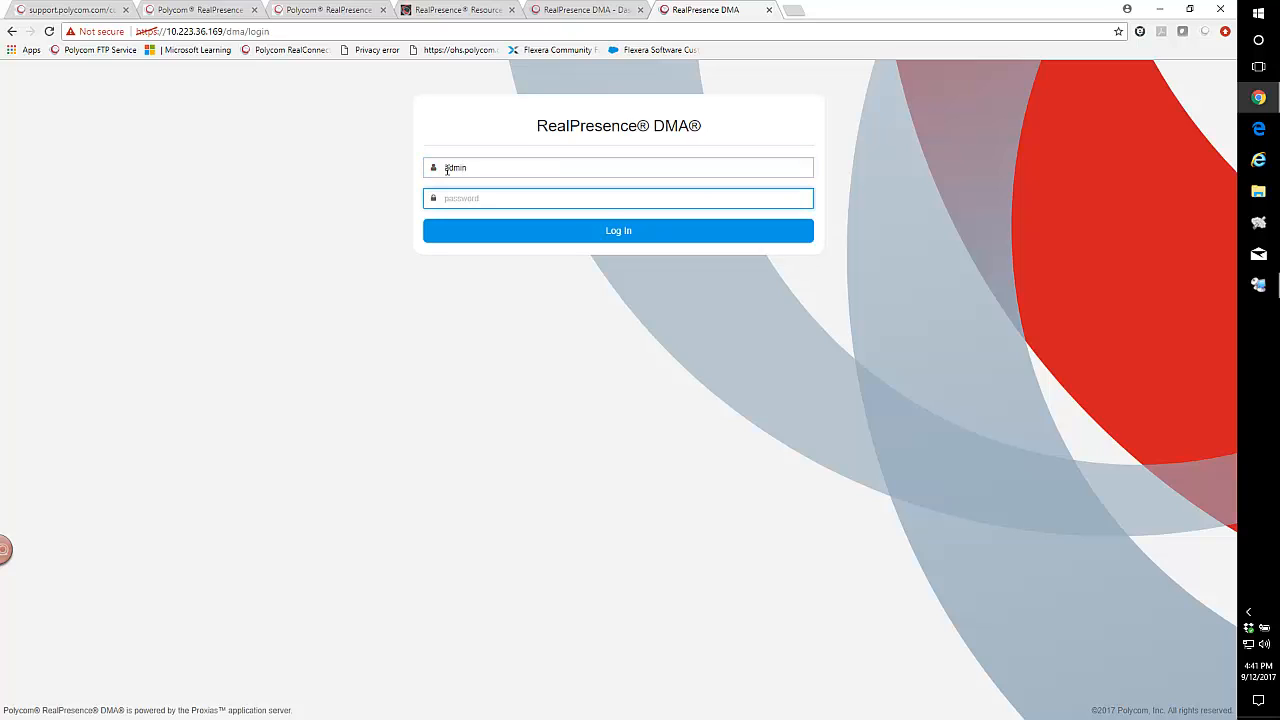
pyautogui.write('*')
pyautogui.press('Return')
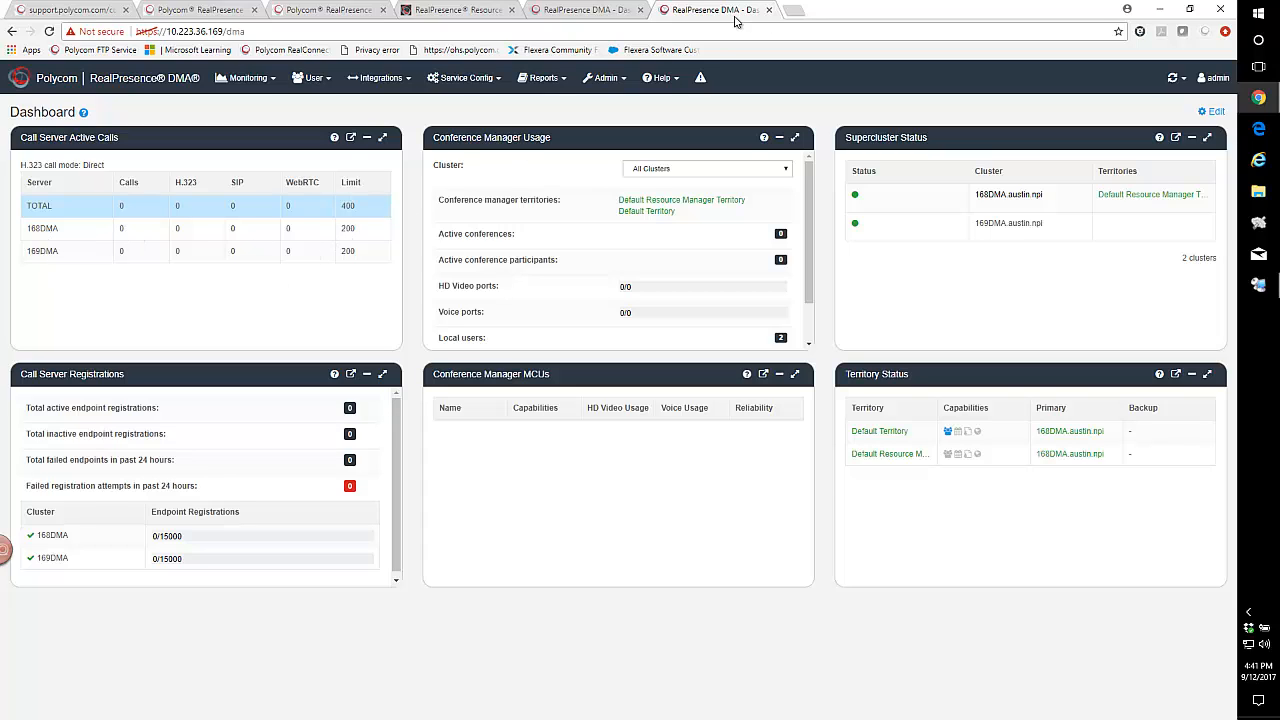
# Compare the Resource Manager's license allocations for 168DMA and 169DMA with the call limits on both DMA dashboards.
pyautogui.click(449, 12)
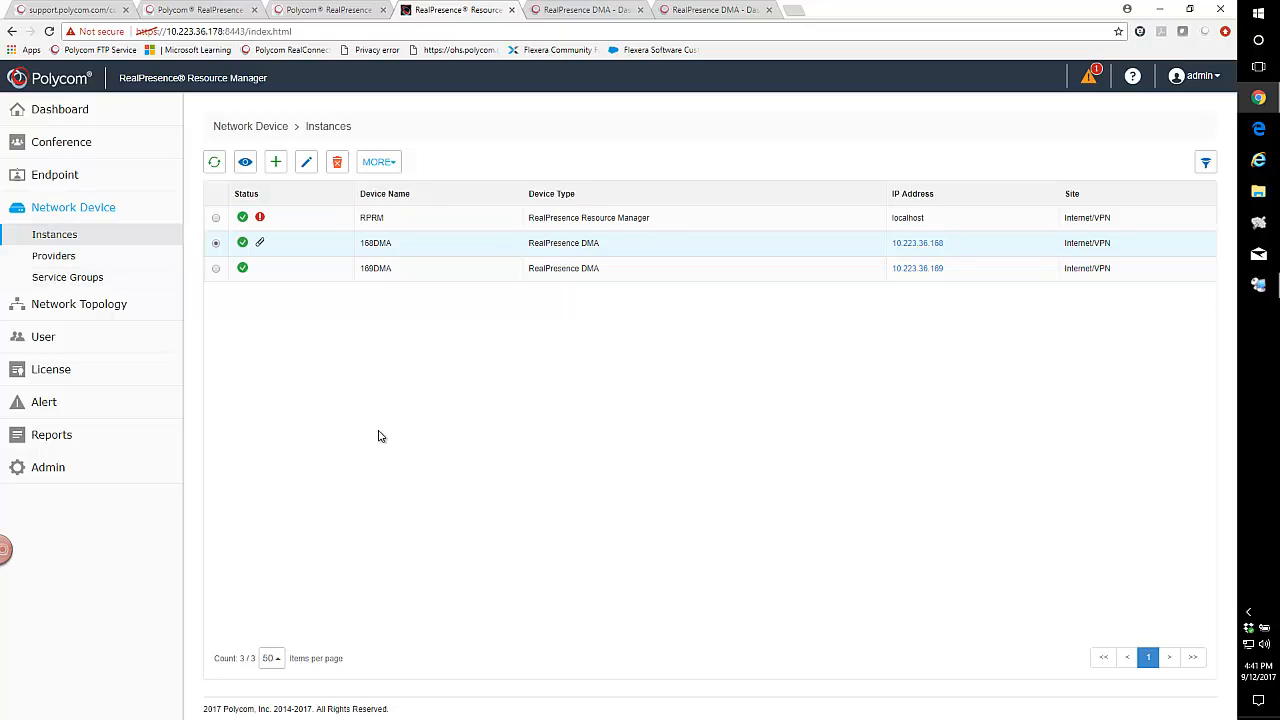
pyautogui.click(40, 372)
pyautogui.click(48, 420)
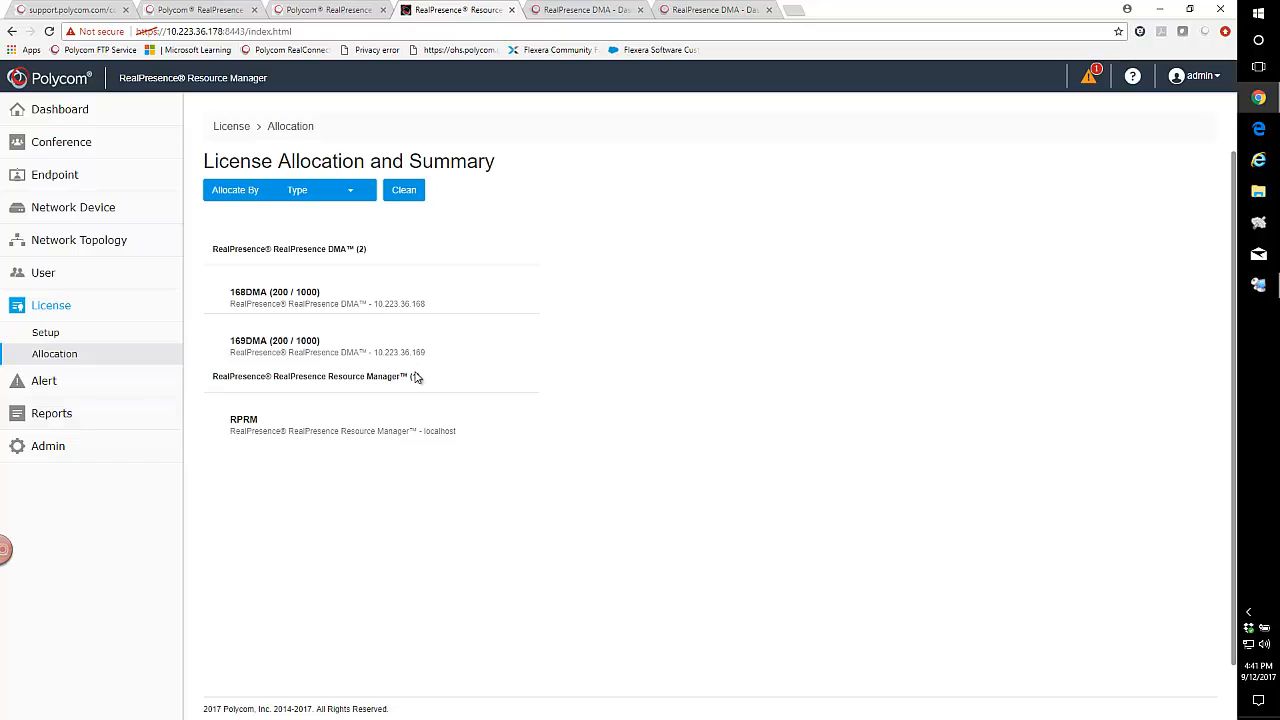
pyautogui.click(334, 305)
pyautogui.click(340, 356)
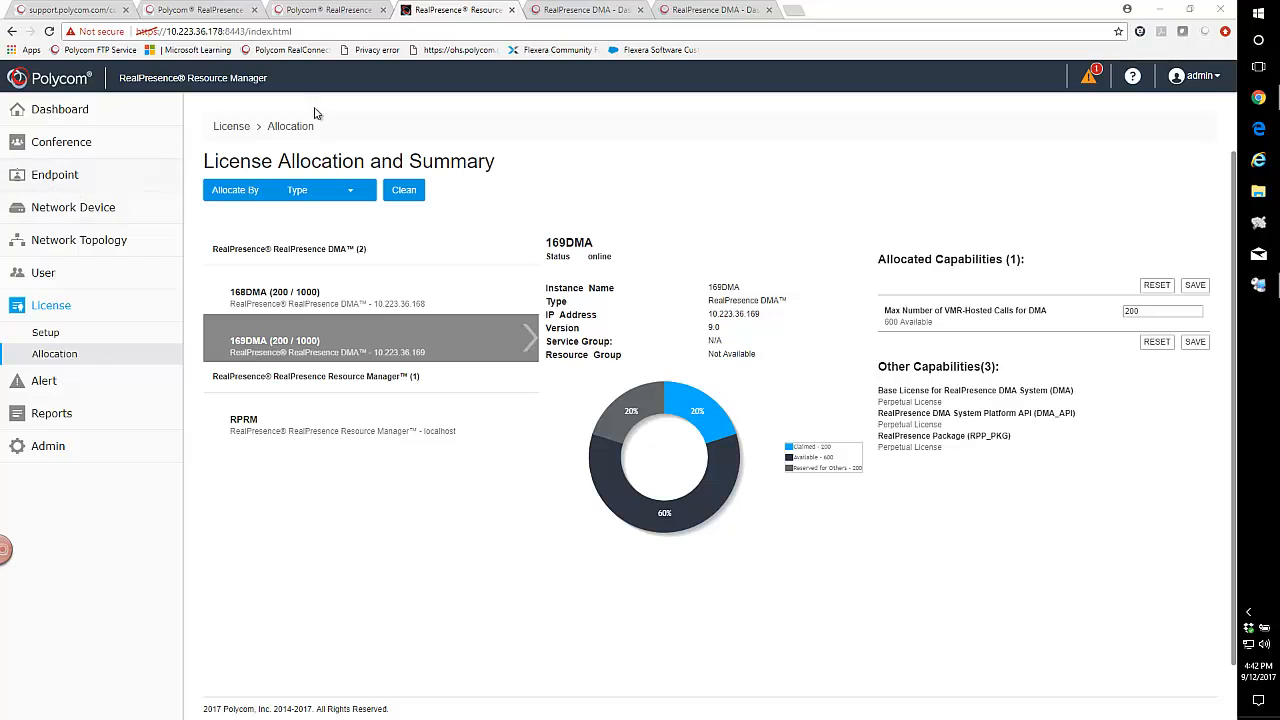
pyautogui.click(578, 10)
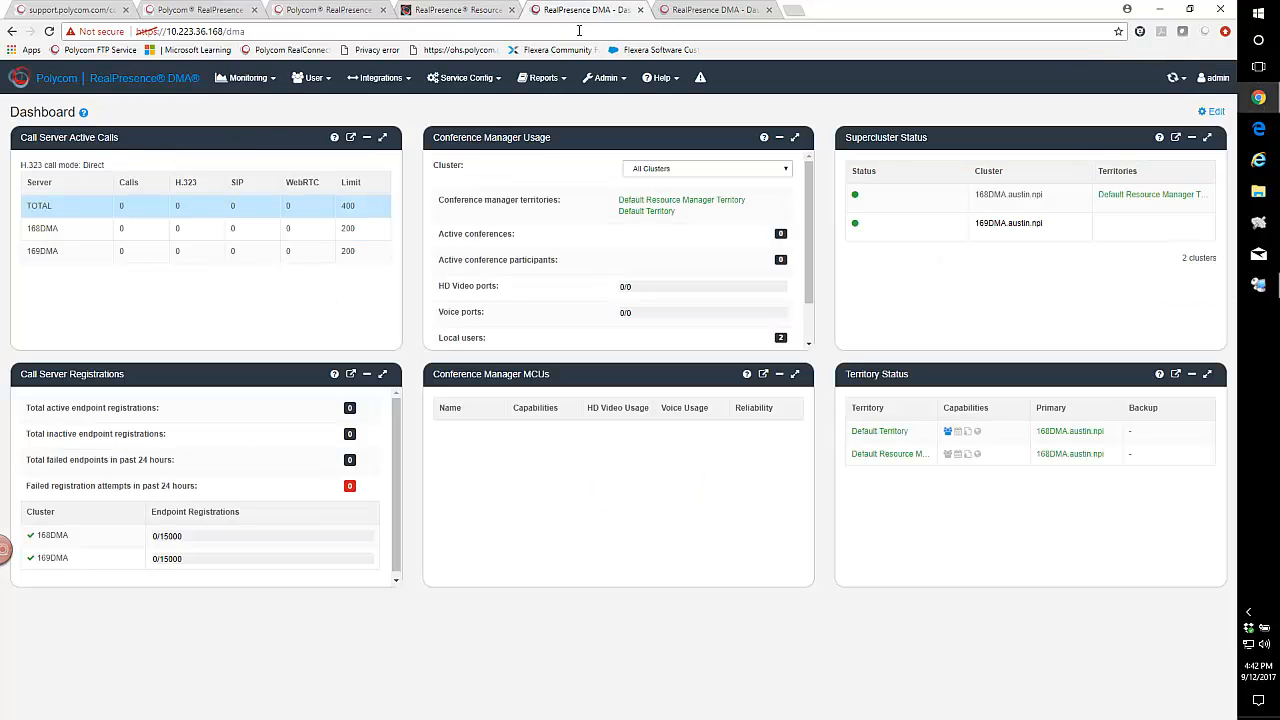
pyautogui.click(700, 12)
pyautogui.click(597, 8)
# From 168DMA's list of integrated DMAs, remove 169DMA from the supercluster and confirm the removal.
pyautogui.click(372, 80)
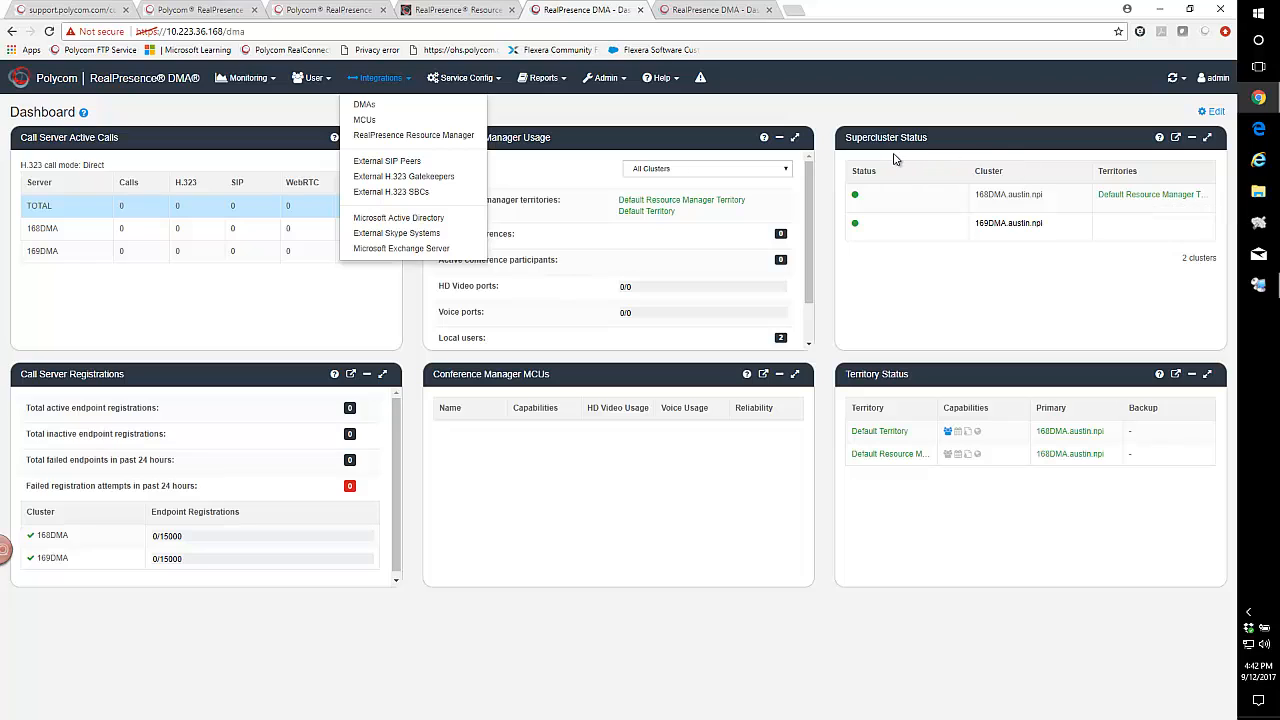
pyautogui.click(363, 106)
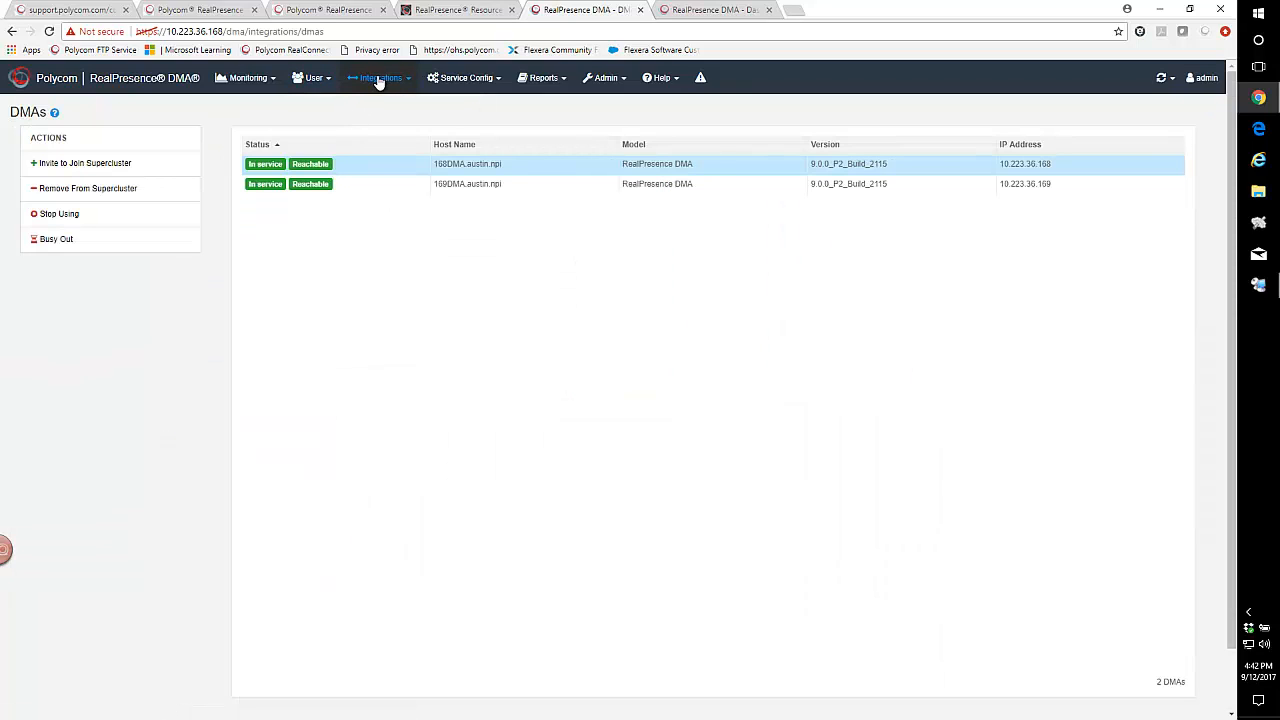
pyautogui.click(450, 188)
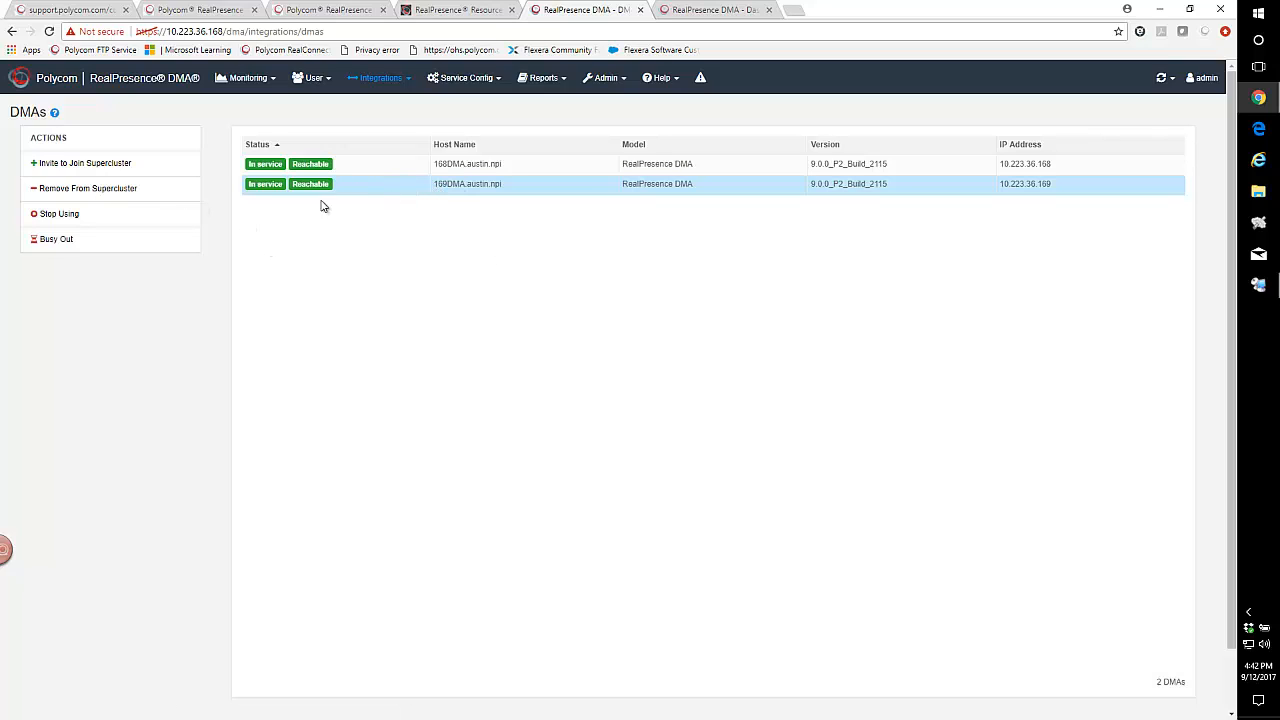
pyautogui.click(85, 194)
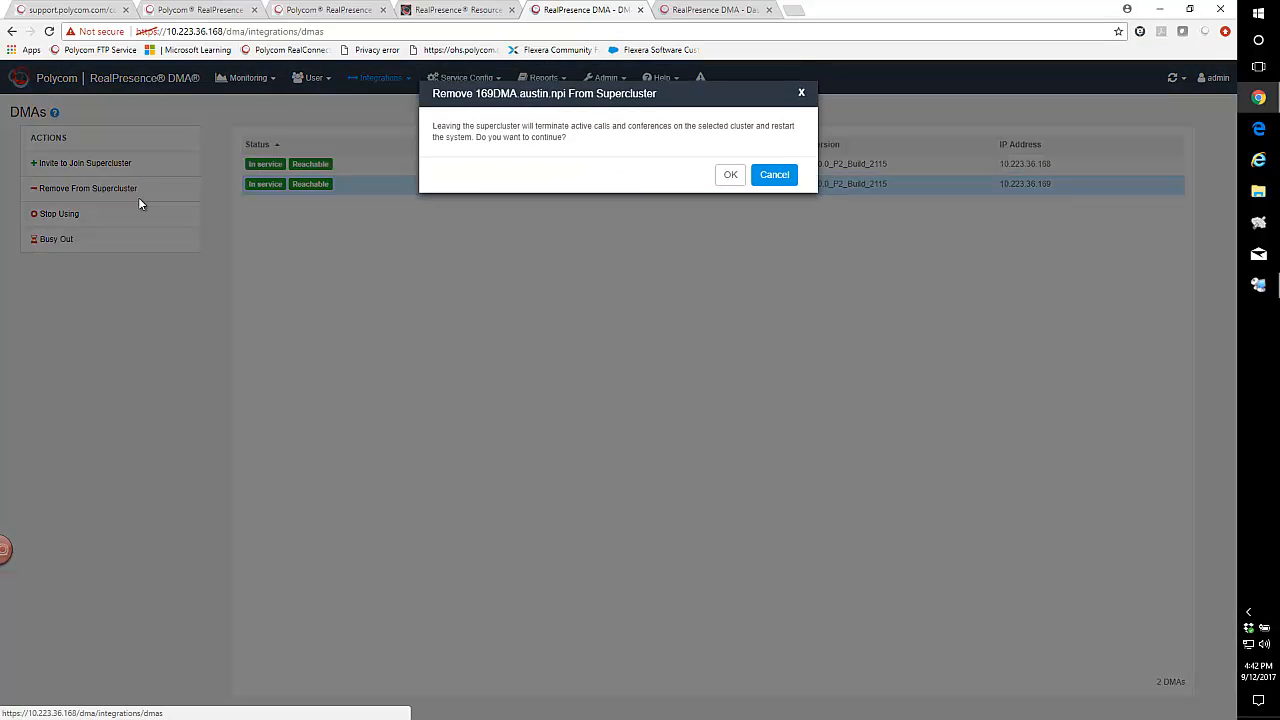
pyautogui.click(727, 178)
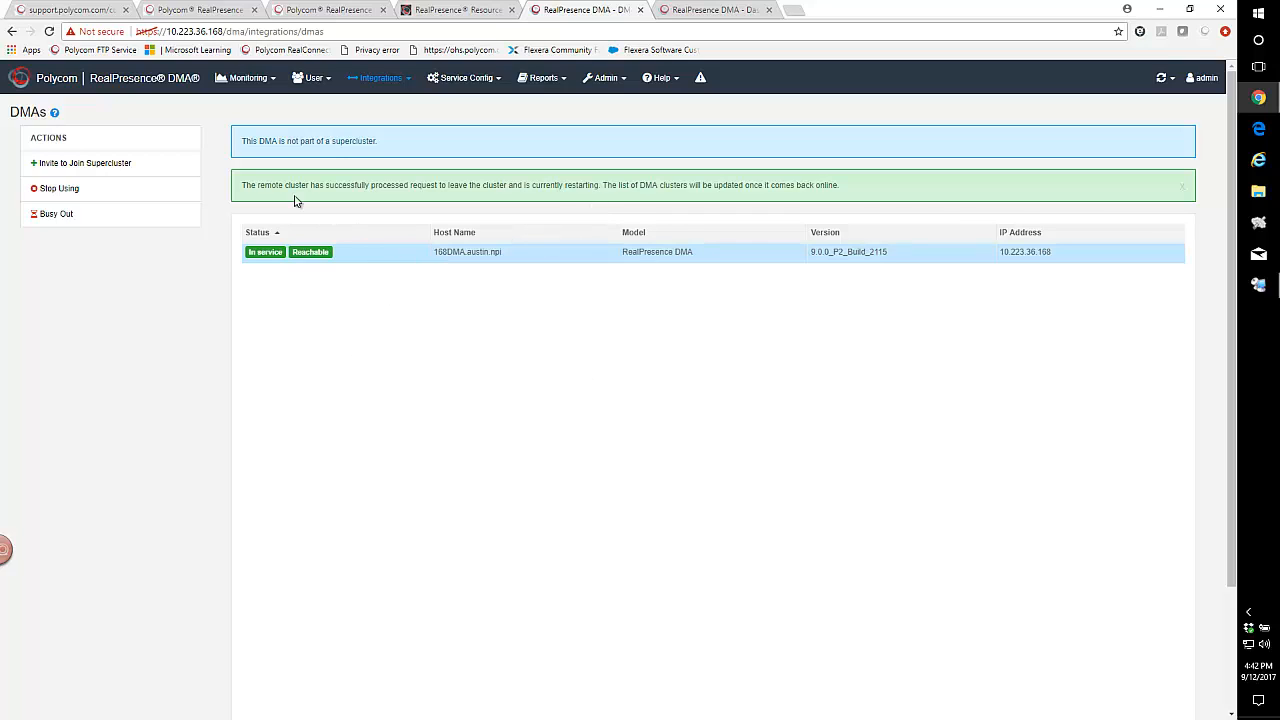
pyautogui.moveTo(257, 185); pyautogui.dragTo(815, 165)
# Reload the 10.223.36.169 login page after its restart and log back in as admin with the account password.
pyautogui.click(726, 12)
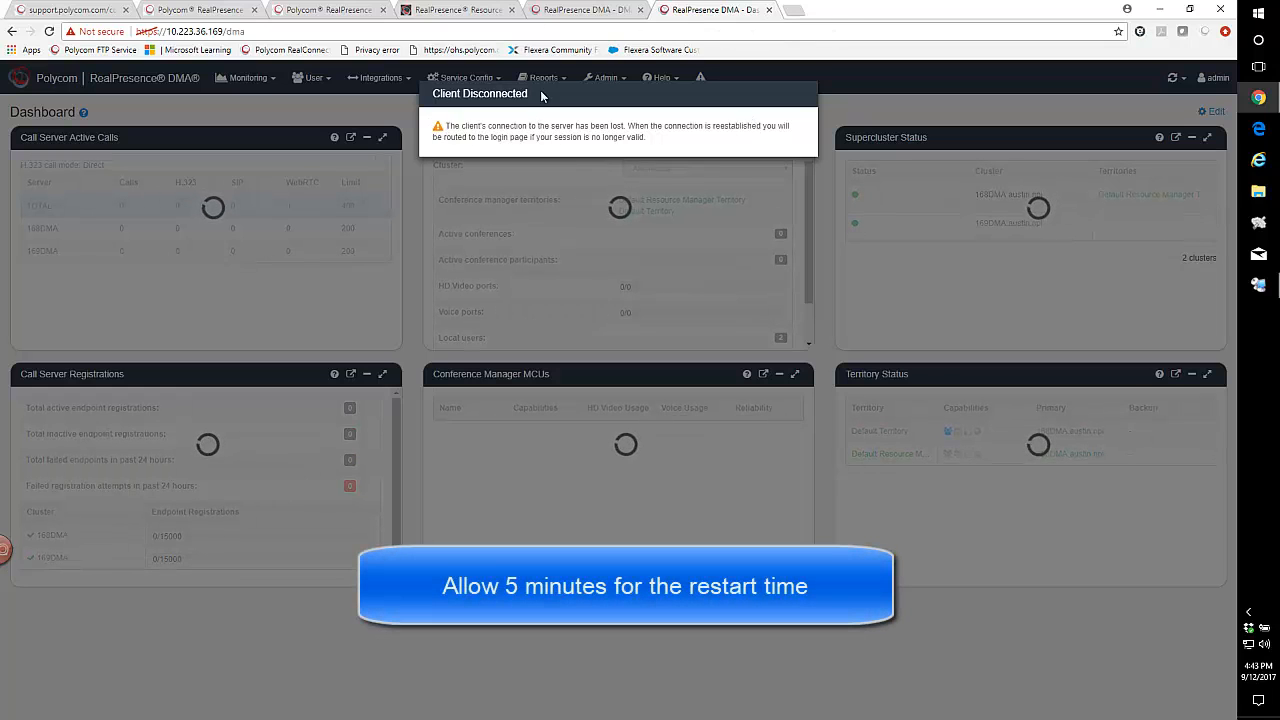
pyautogui.click(582, 14)
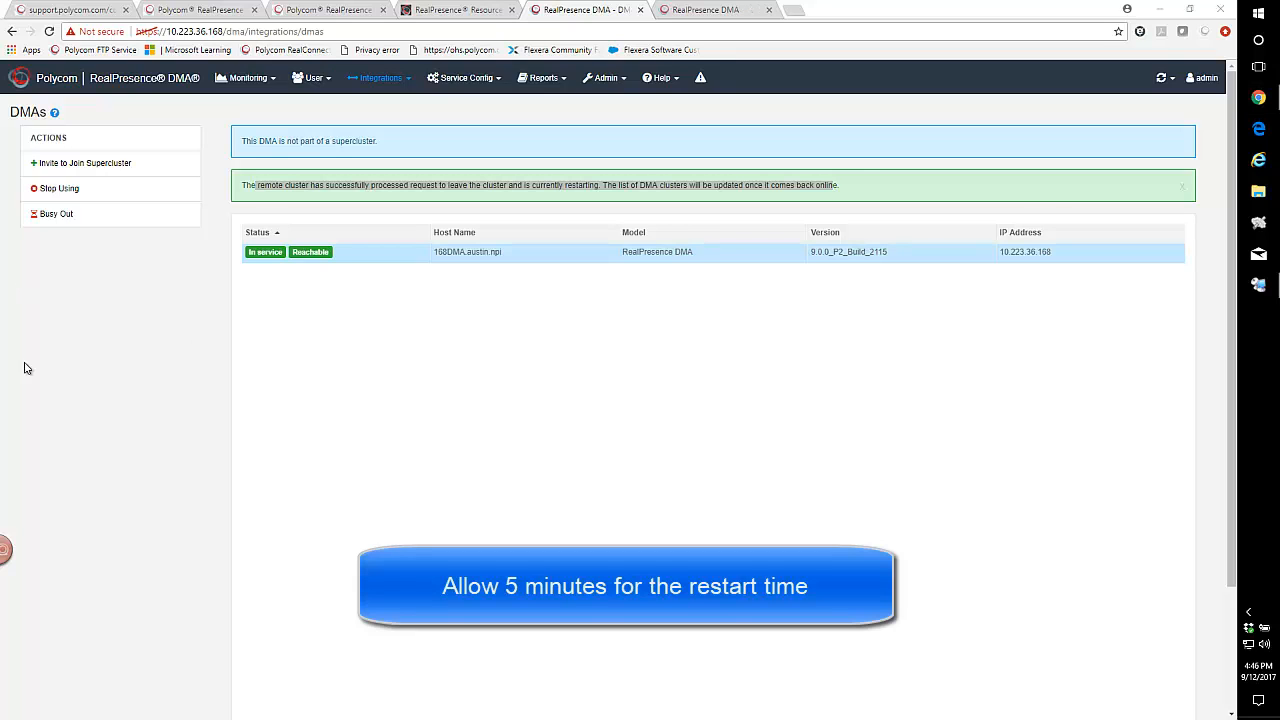
pyautogui.click(774, 14)
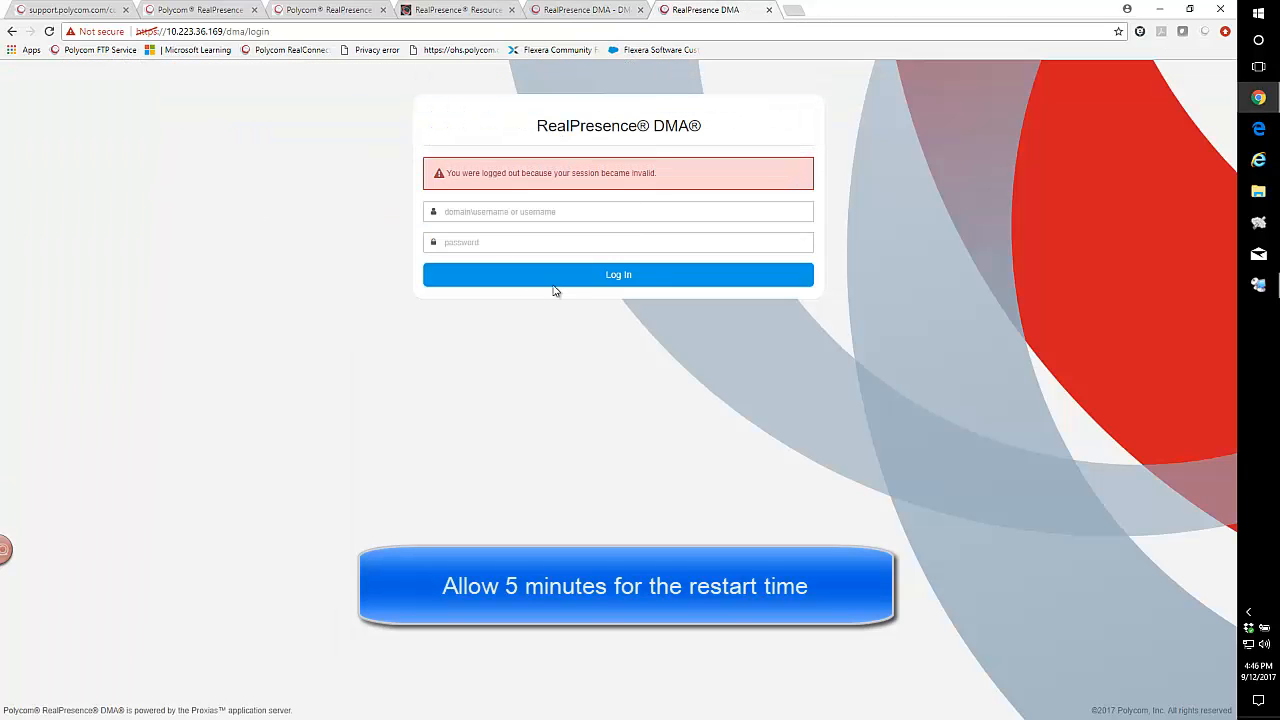
pyautogui.click(332, 32)
pyautogui.press('Return')
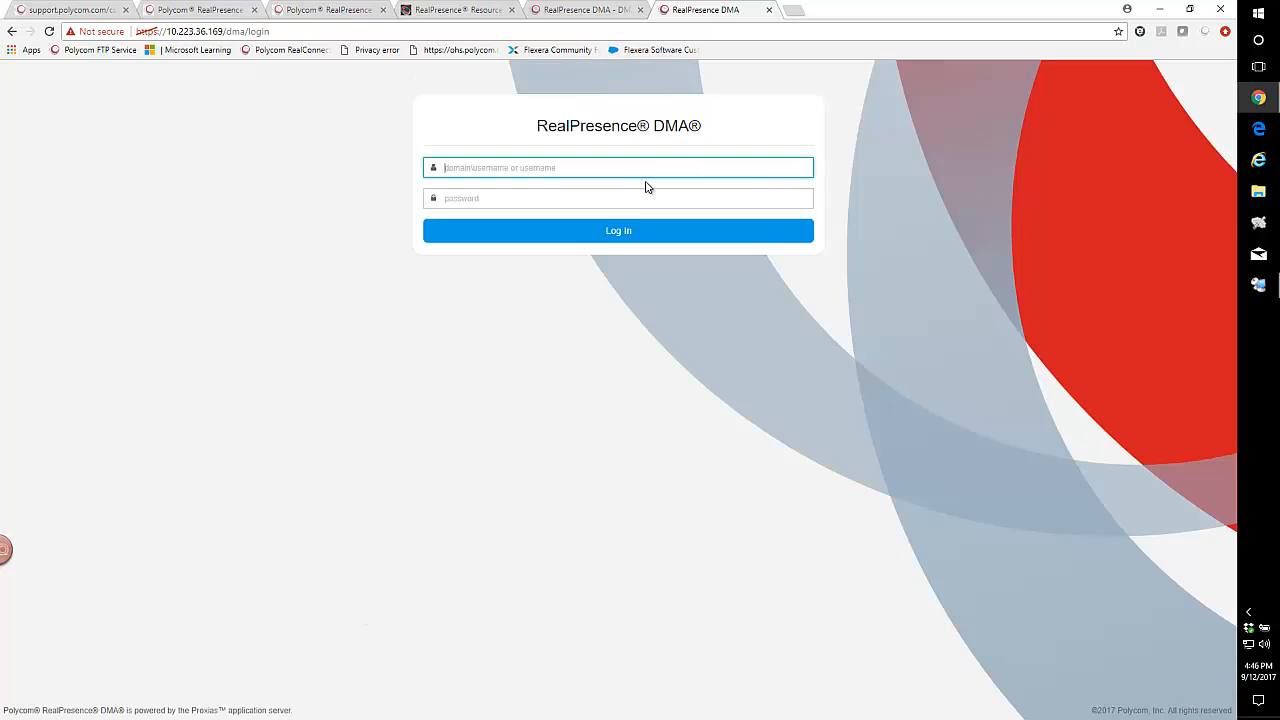
pyautogui.write('admin')
pyautogui.press('Tab')
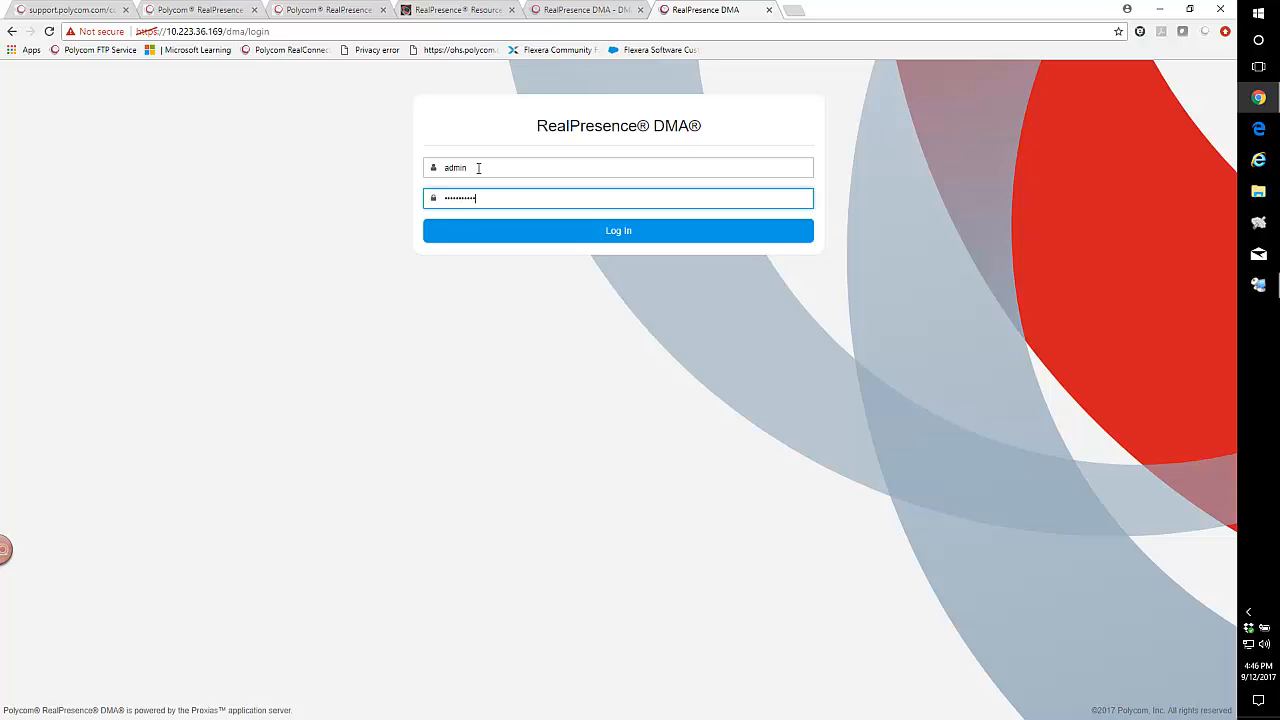
pyautogui.press('Return')
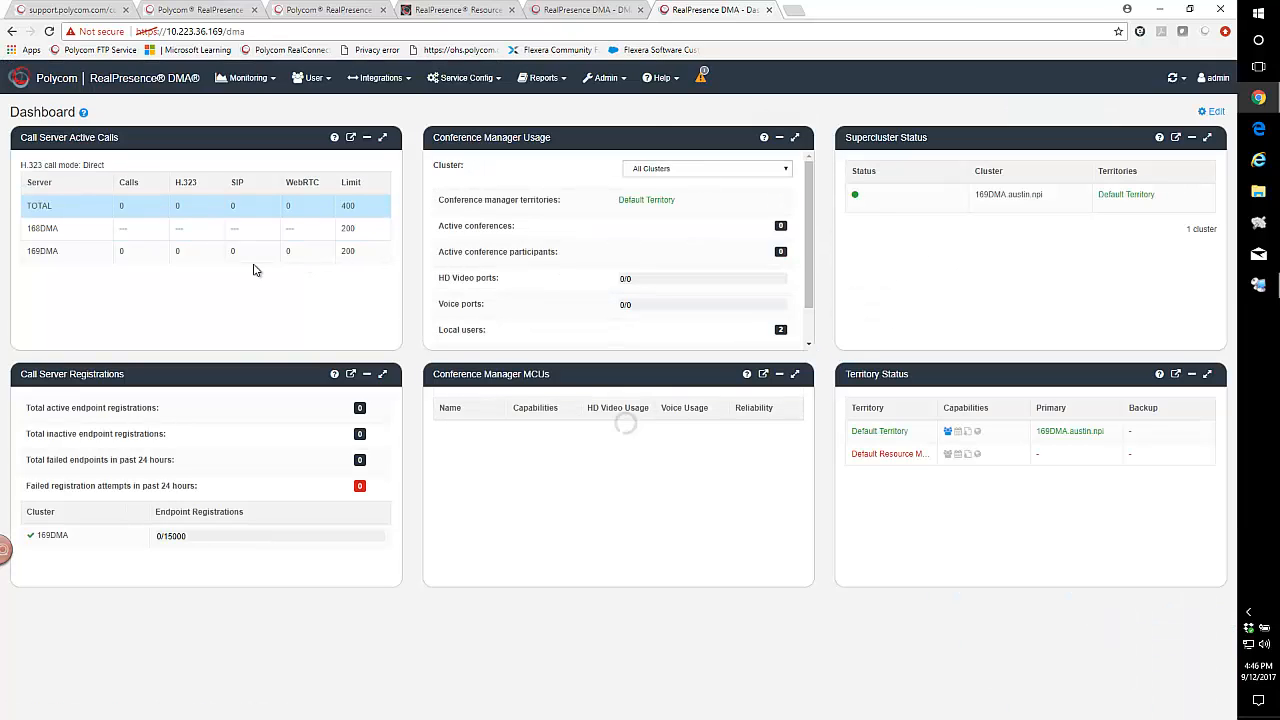
# Compare the supercluster status, call limits and territories on the 168DMA and 169DMA dashboards.
pyautogui.click(562, 12)
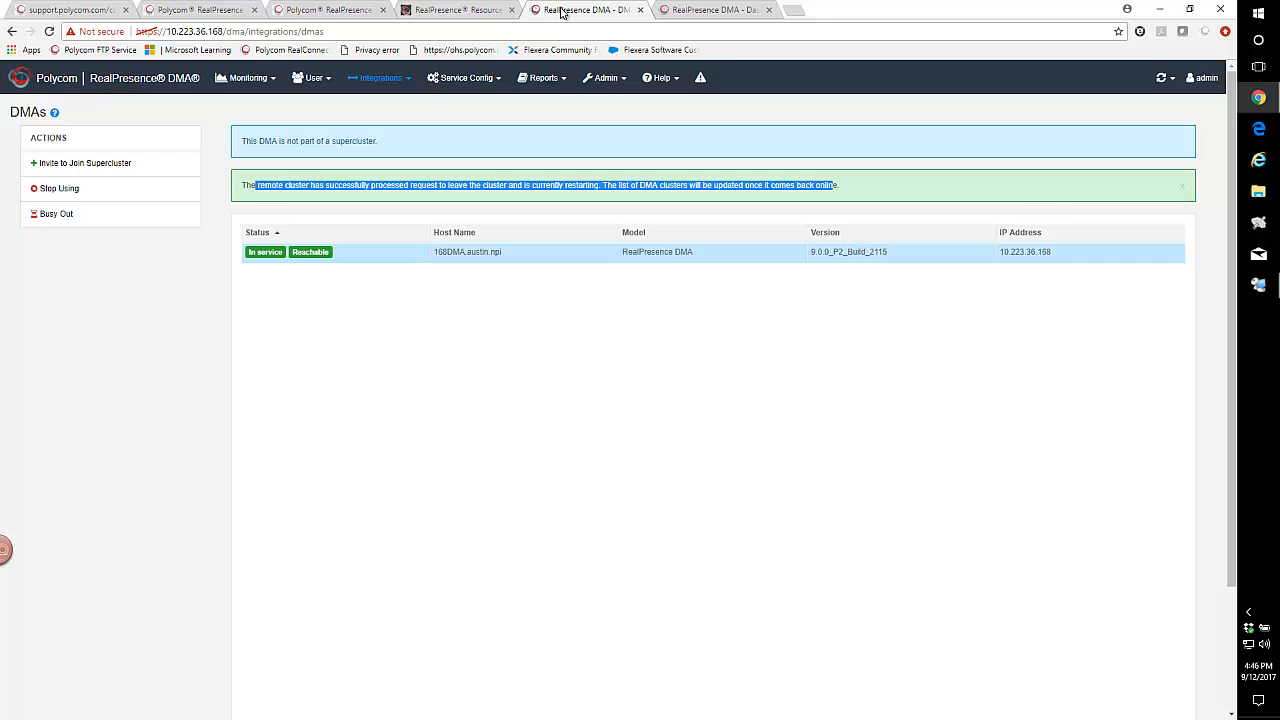
pyautogui.click(62, 88)
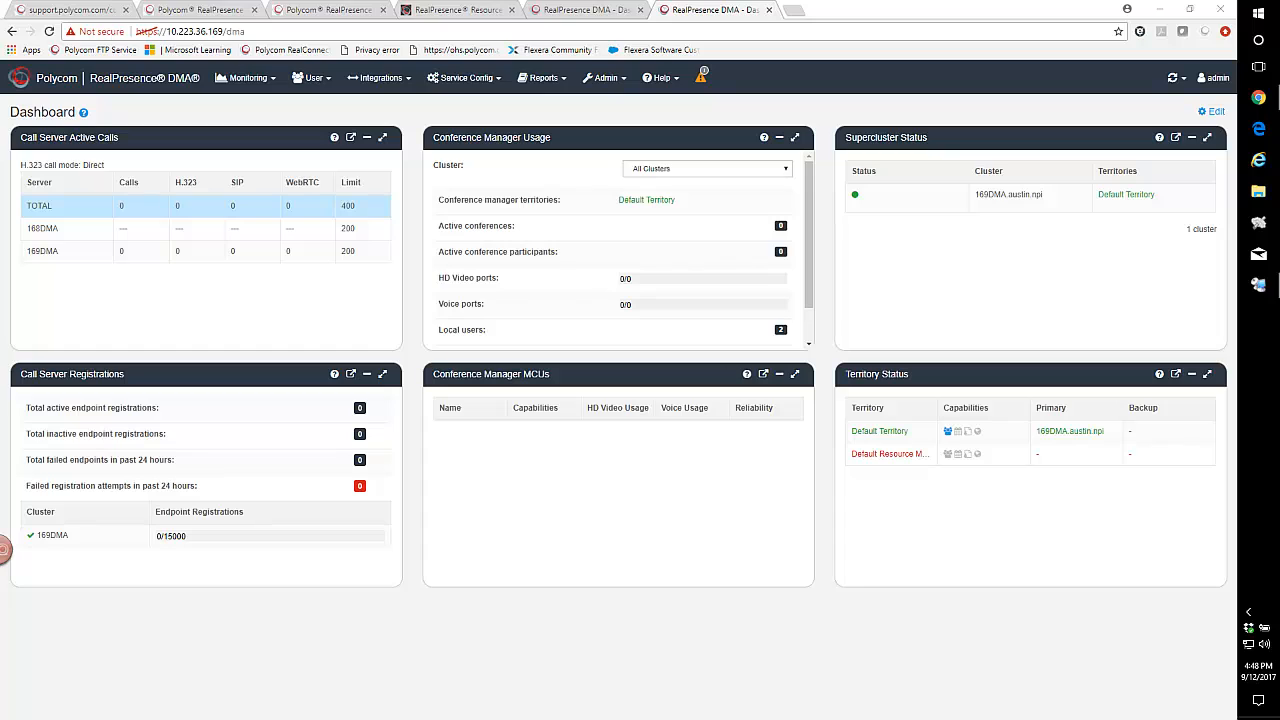
pyautogui.click(550, 15)
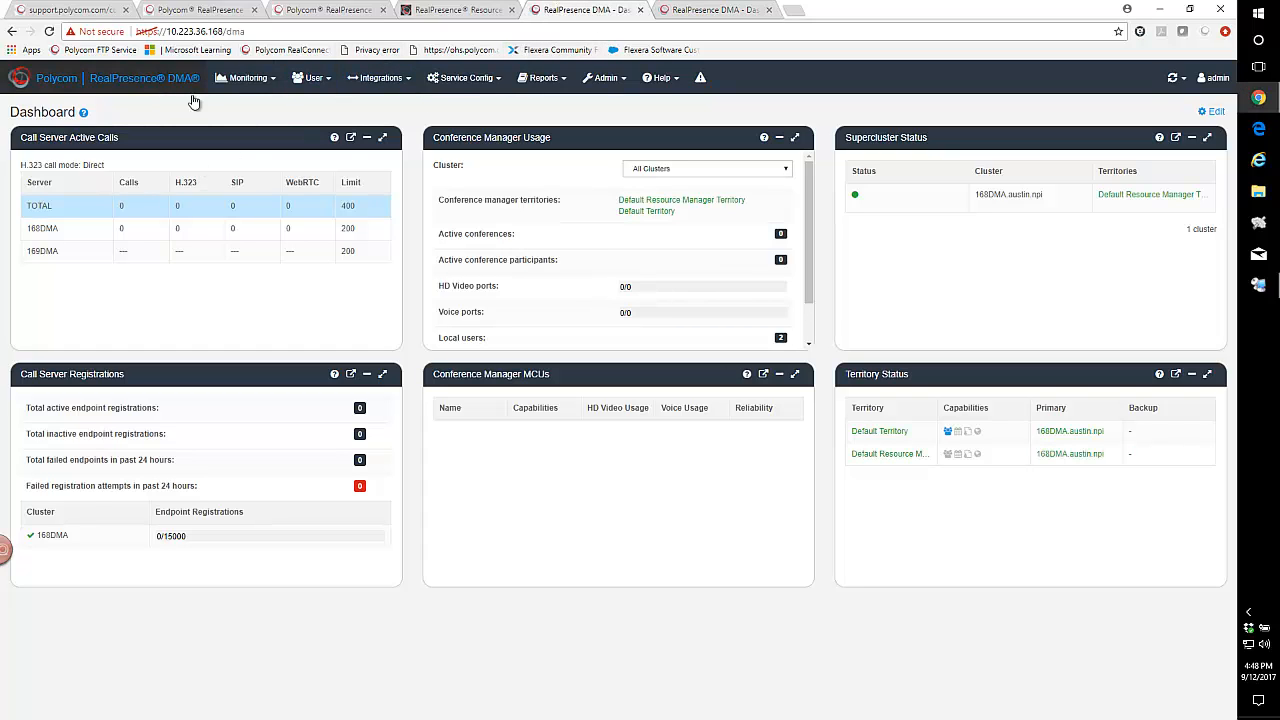
pyautogui.click(697, 14)
pyautogui.click(628, 14)
pyautogui.click(698, 12)
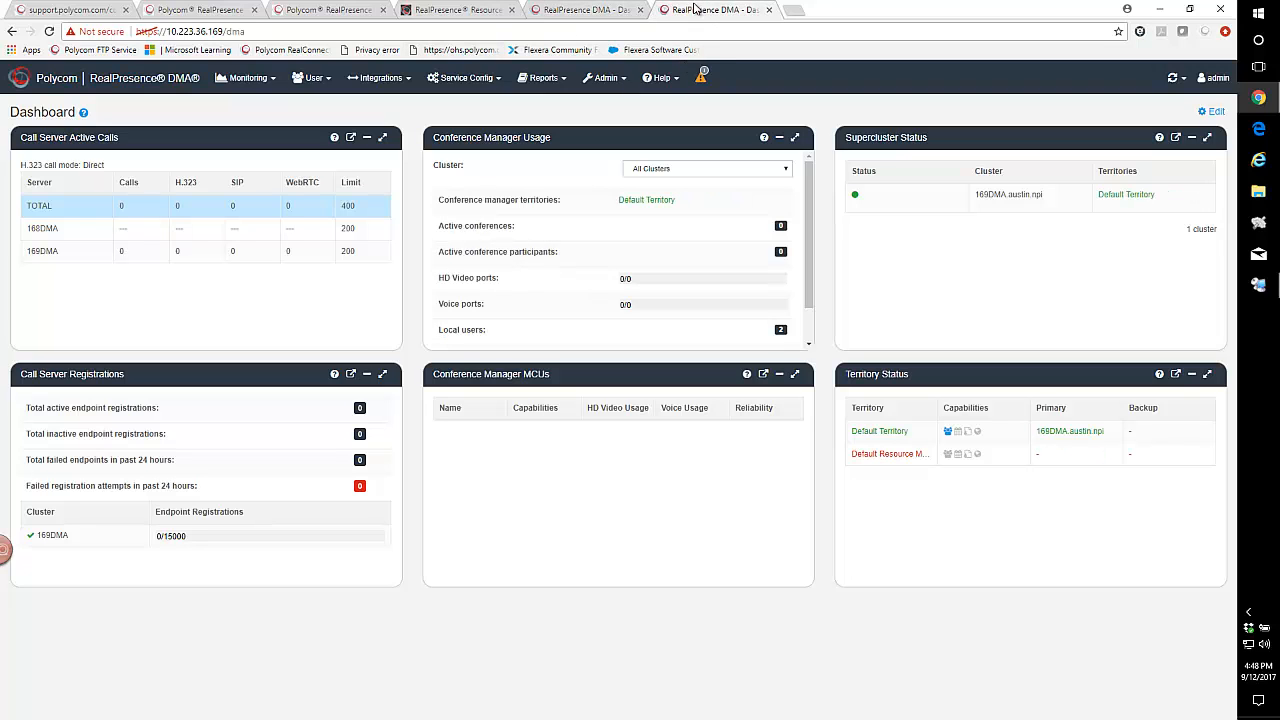
# Check 169DMA's active alert and total call limit, and compare them with 168DMA's dashboard and its list of integrated DMAs.
pyautogui.click(702, 79)
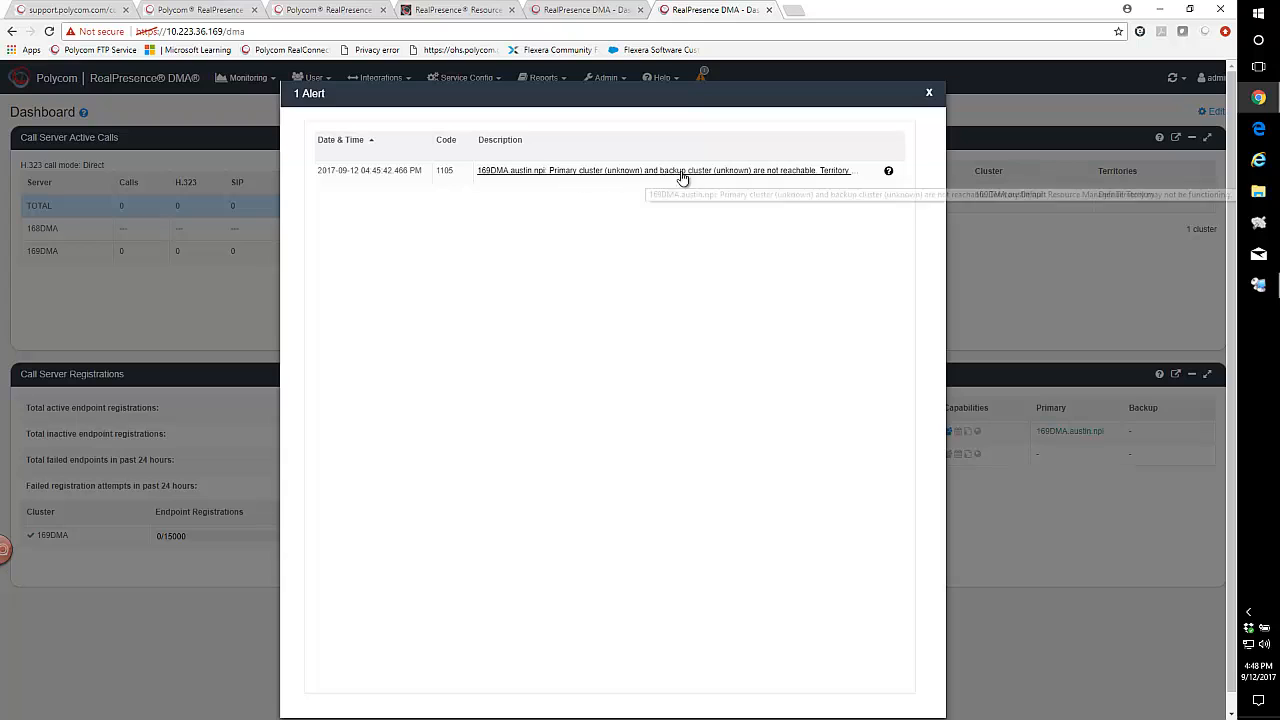
pyautogui.click(930, 95)
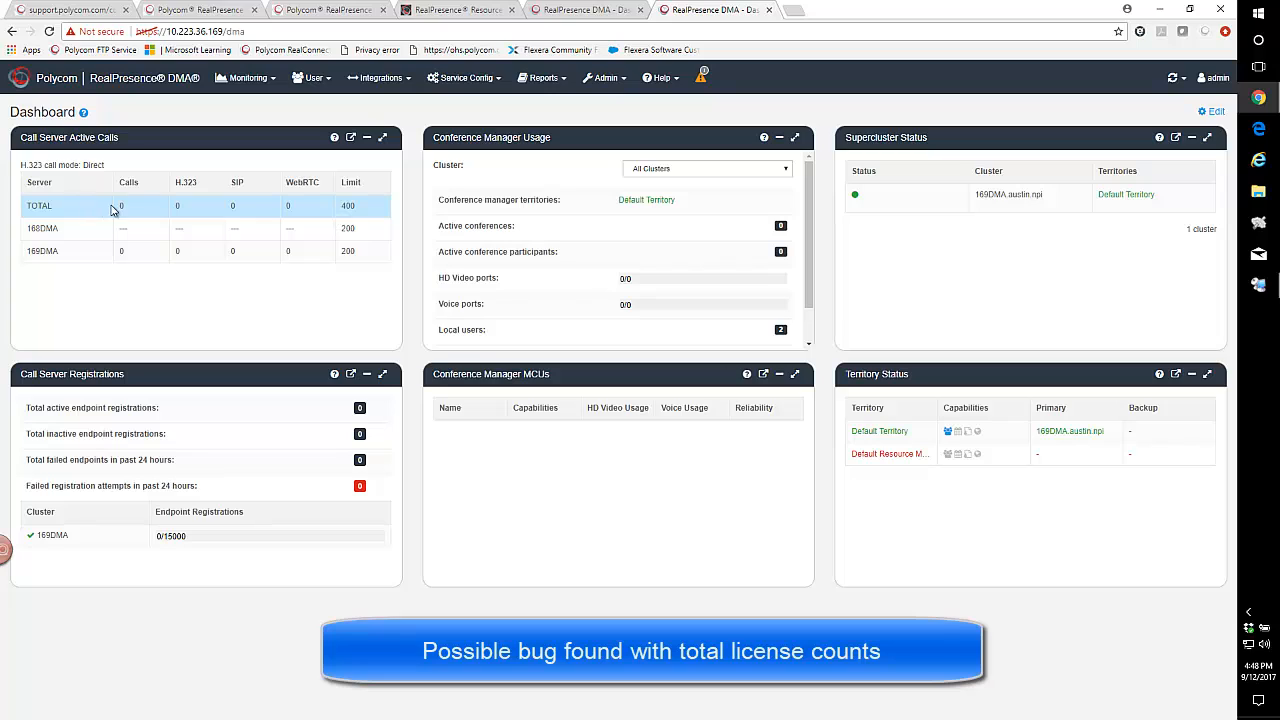
pyautogui.doubleClick(347, 206)
pyautogui.click(620, 8)
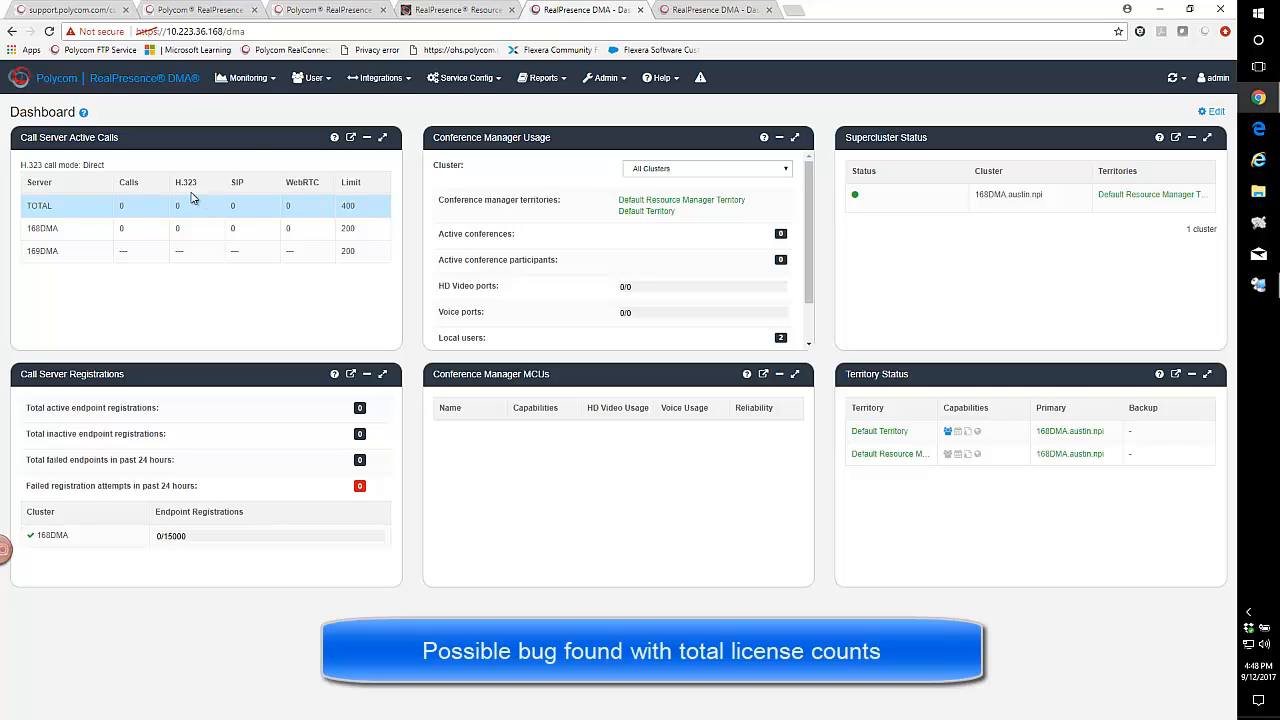
pyautogui.click(378, 78)
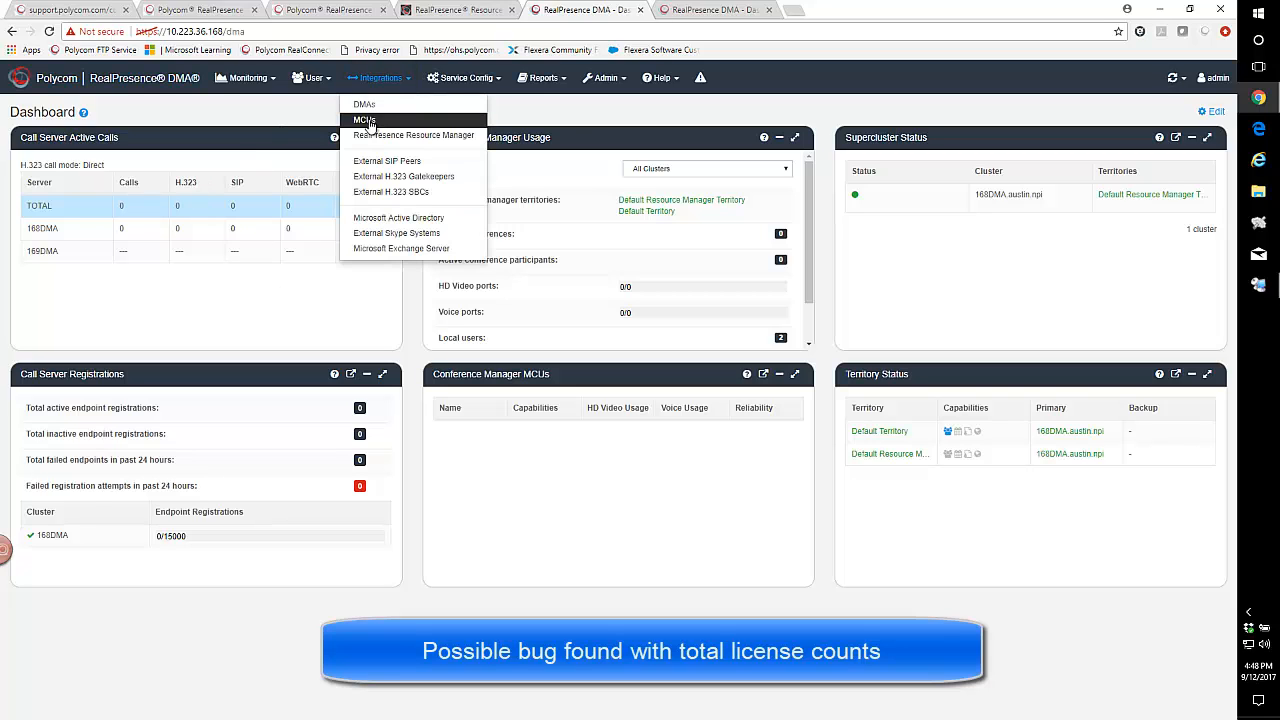
pyautogui.click(364, 104)
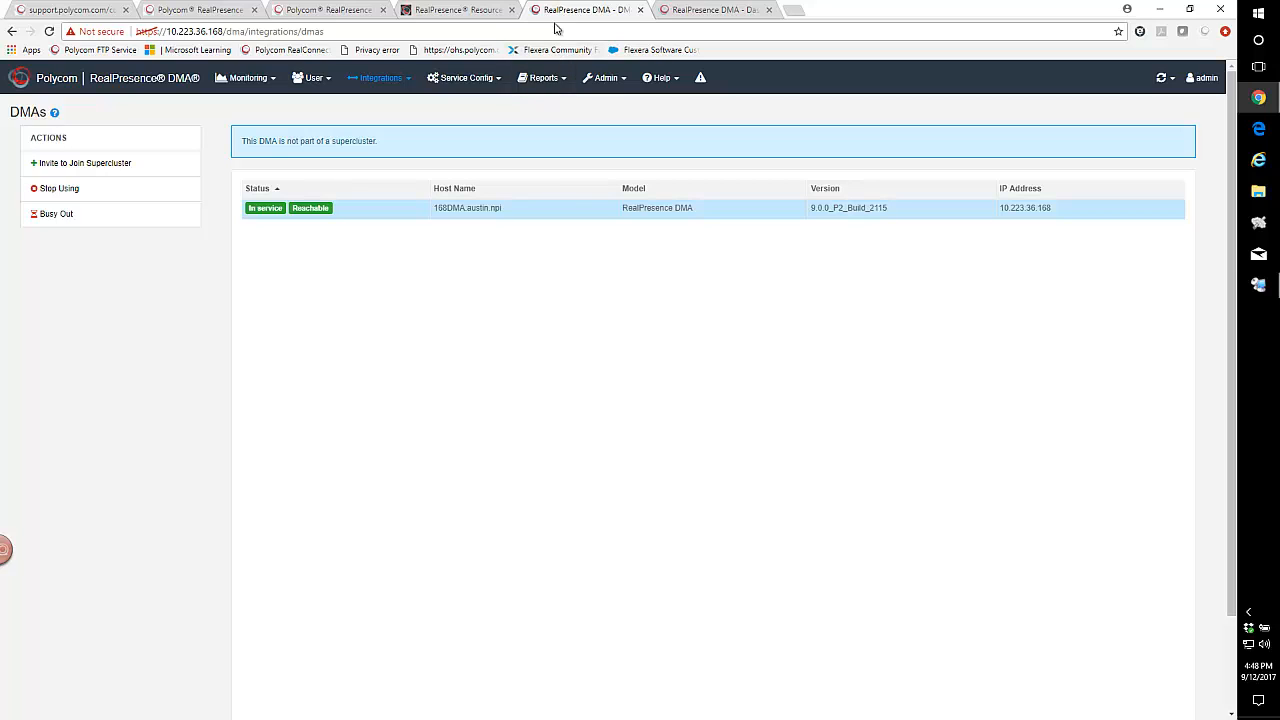
# Restart the 168DMA server at 10.223.36.168 and confirm the restart.
pyautogui.click(618, 80)
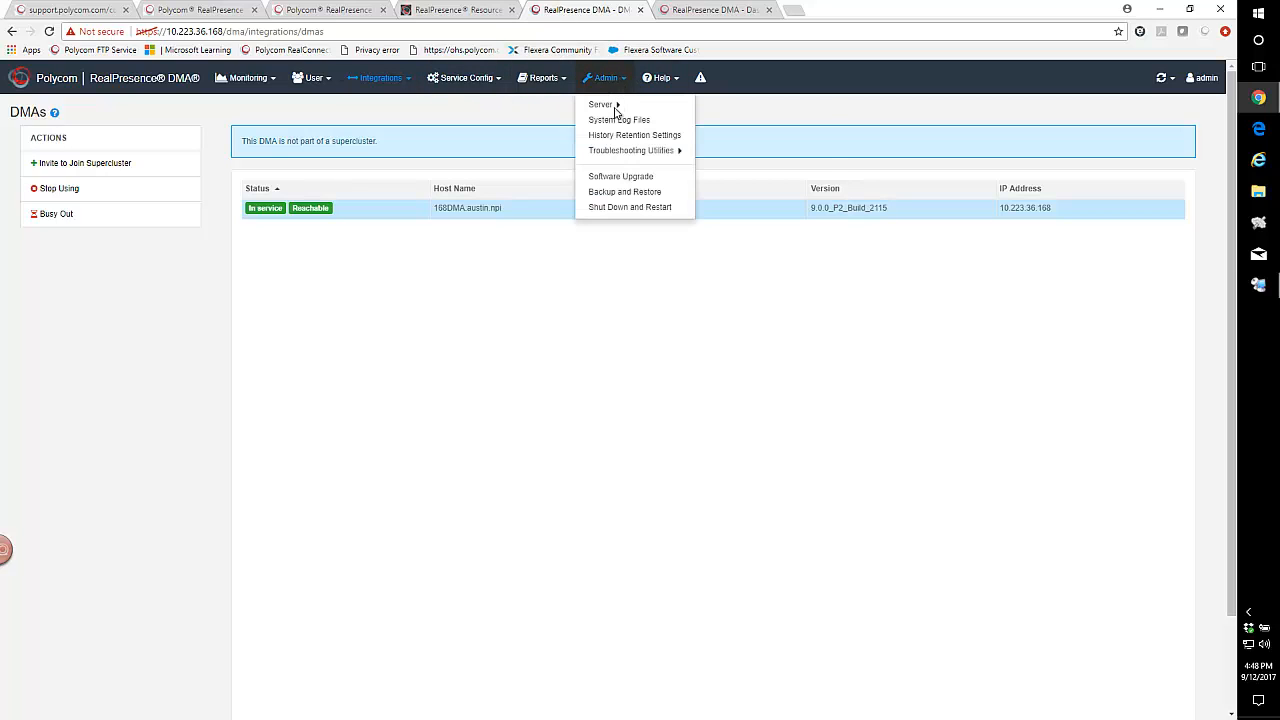
pyautogui.click(622, 208)
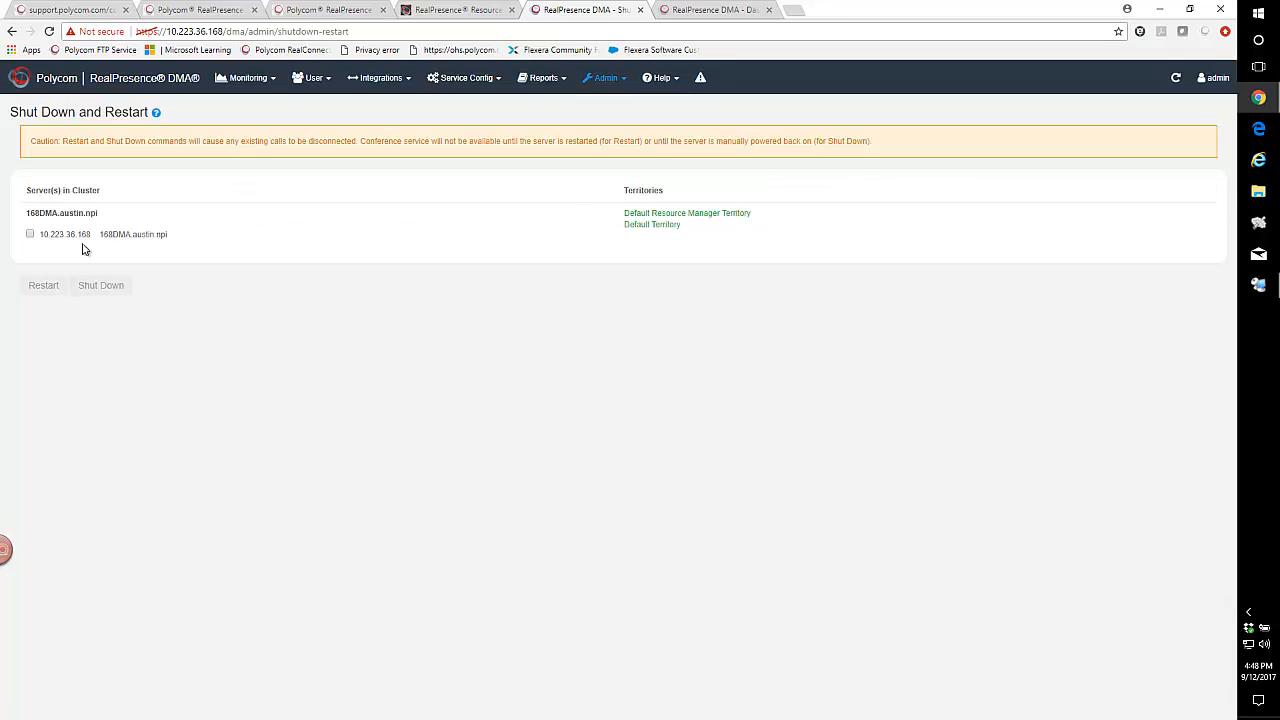
pyautogui.click(30, 235)
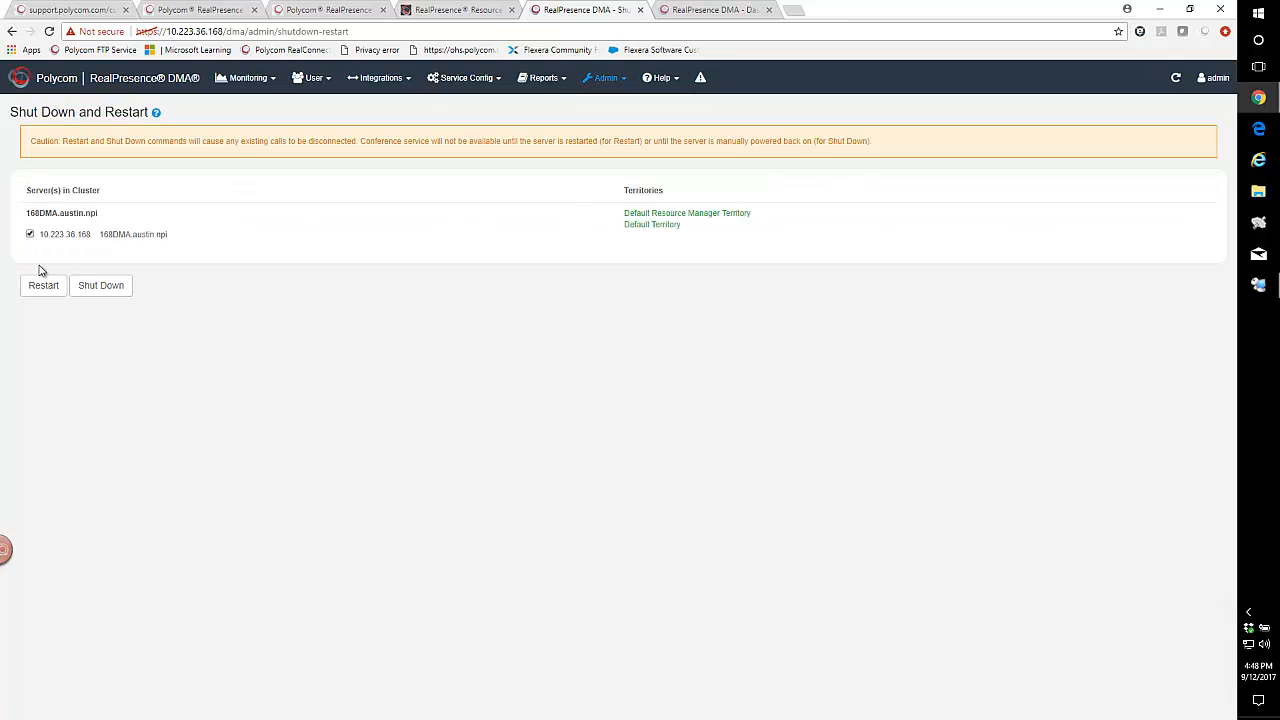
pyautogui.click(43, 287)
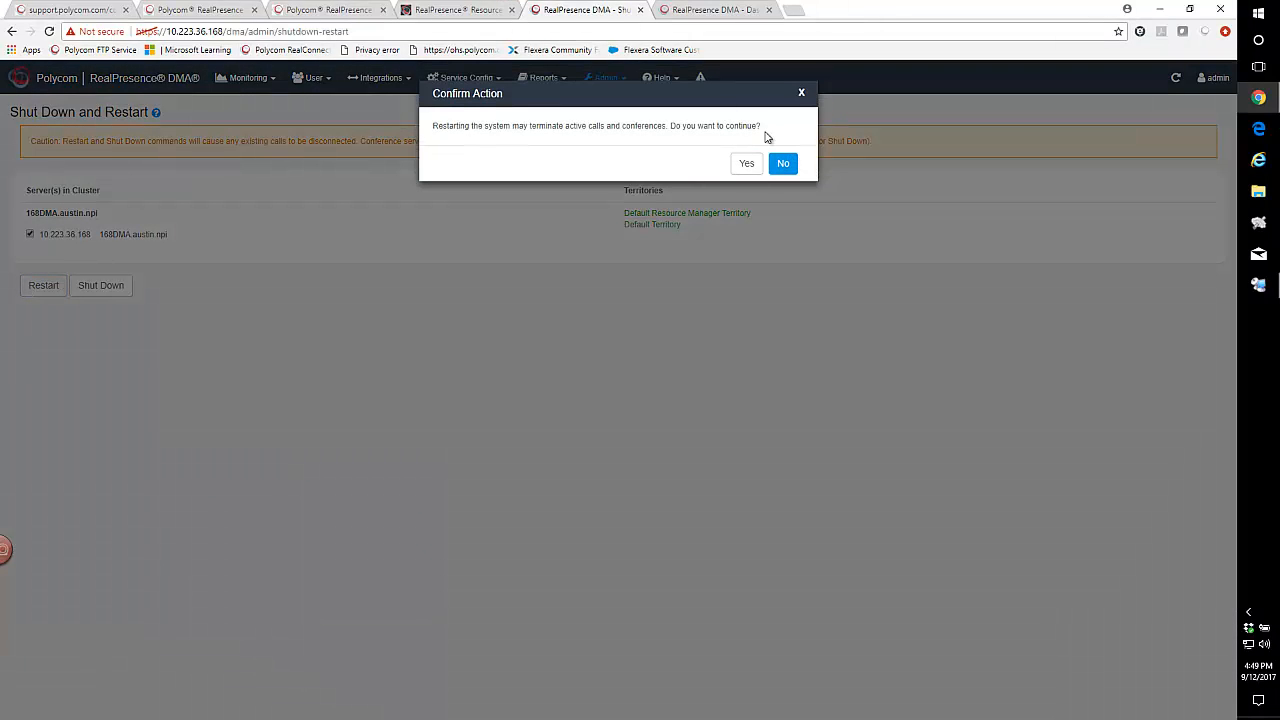
pyautogui.click(747, 166)
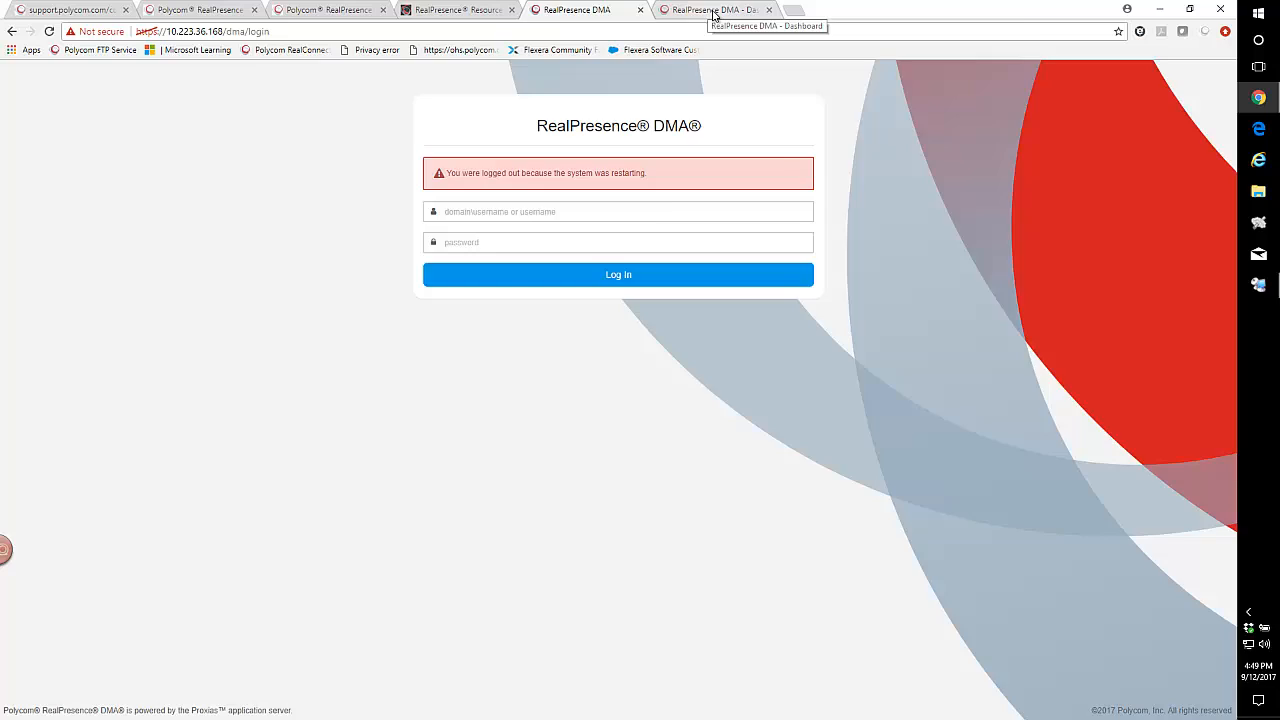
# Restart the 169DMA server at 10.223.36.169 and confirm the restart.
pyautogui.click(714, 11)
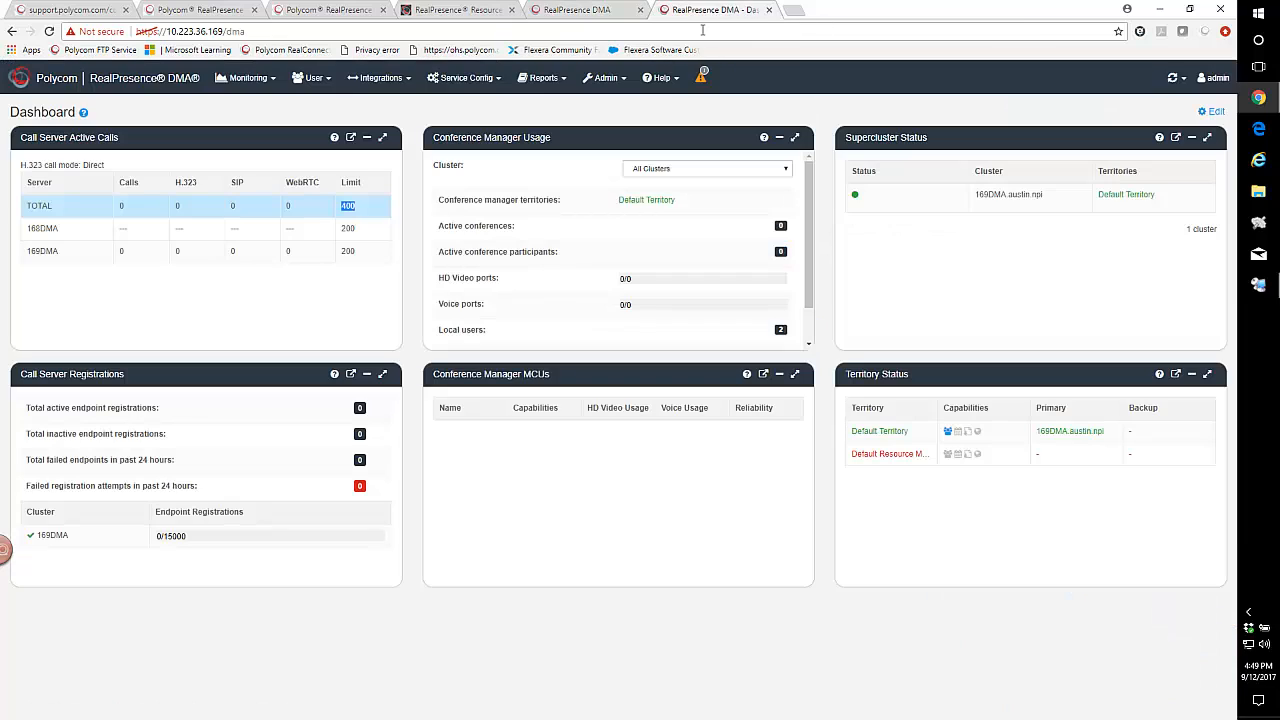
pyautogui.click(500, 80)
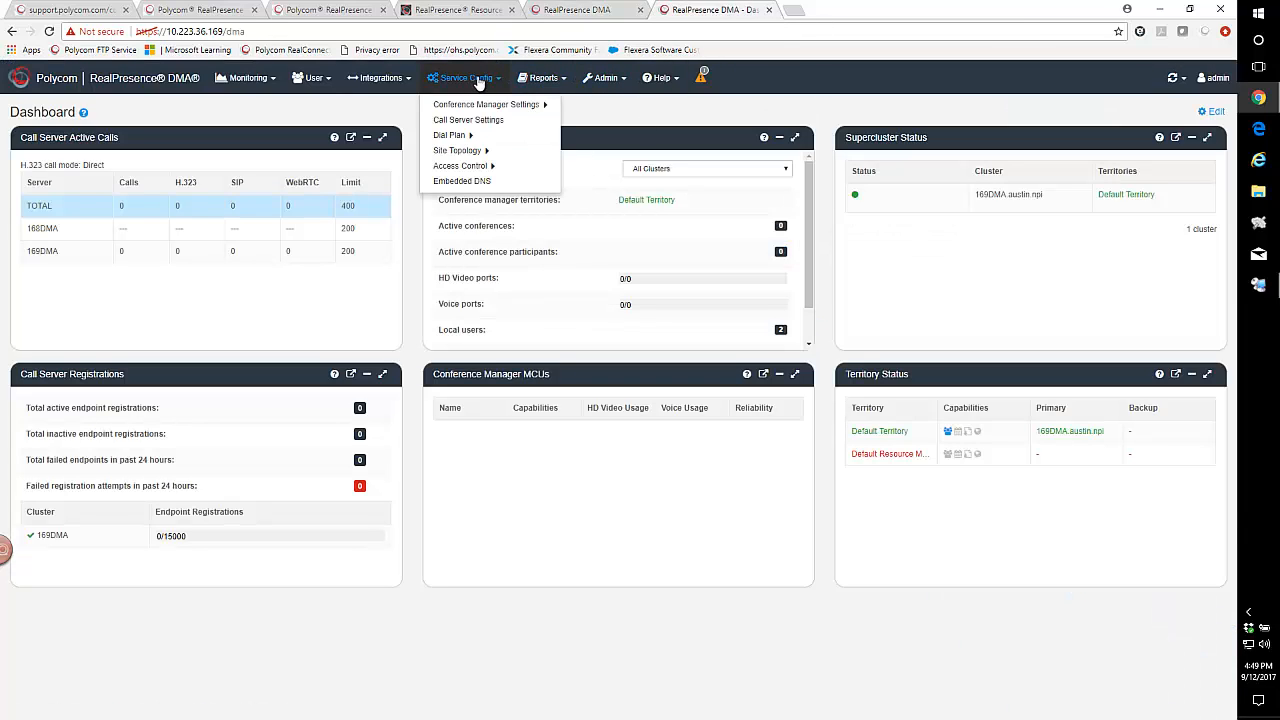
pyautogui.click(607, 78)
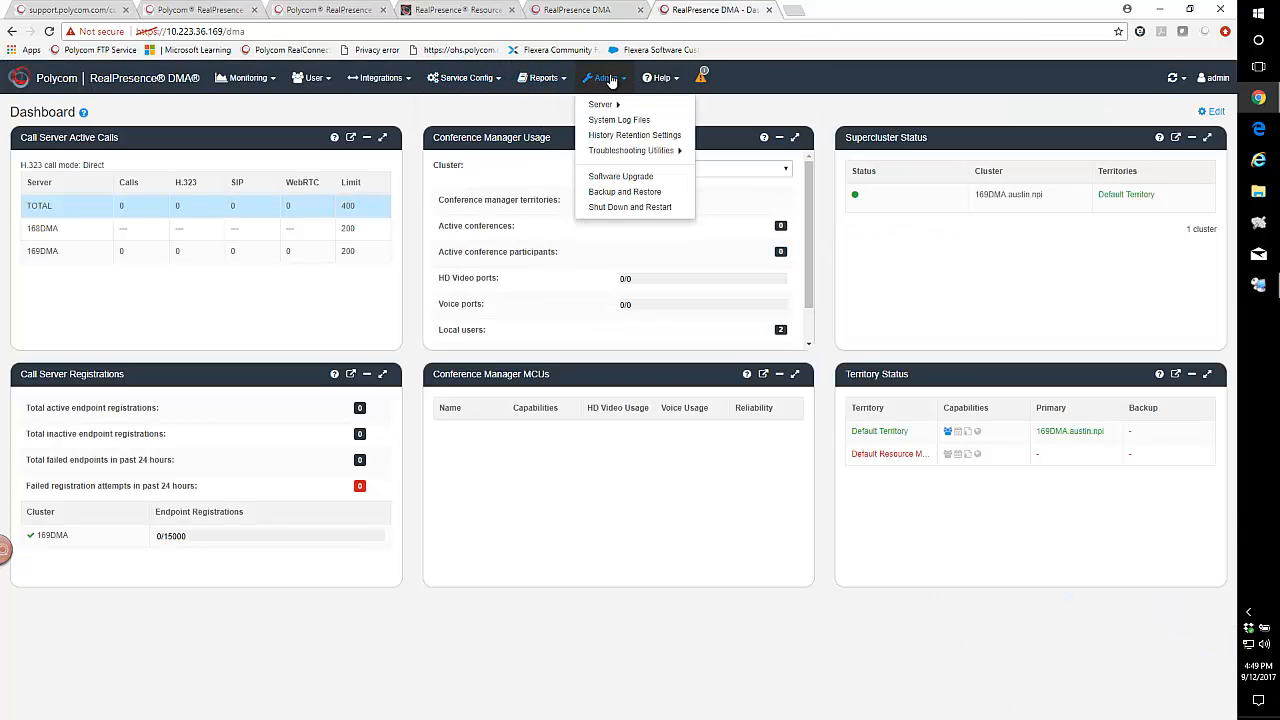
pyautogui.click(620, 207)
pyautogui.click(30, 234)
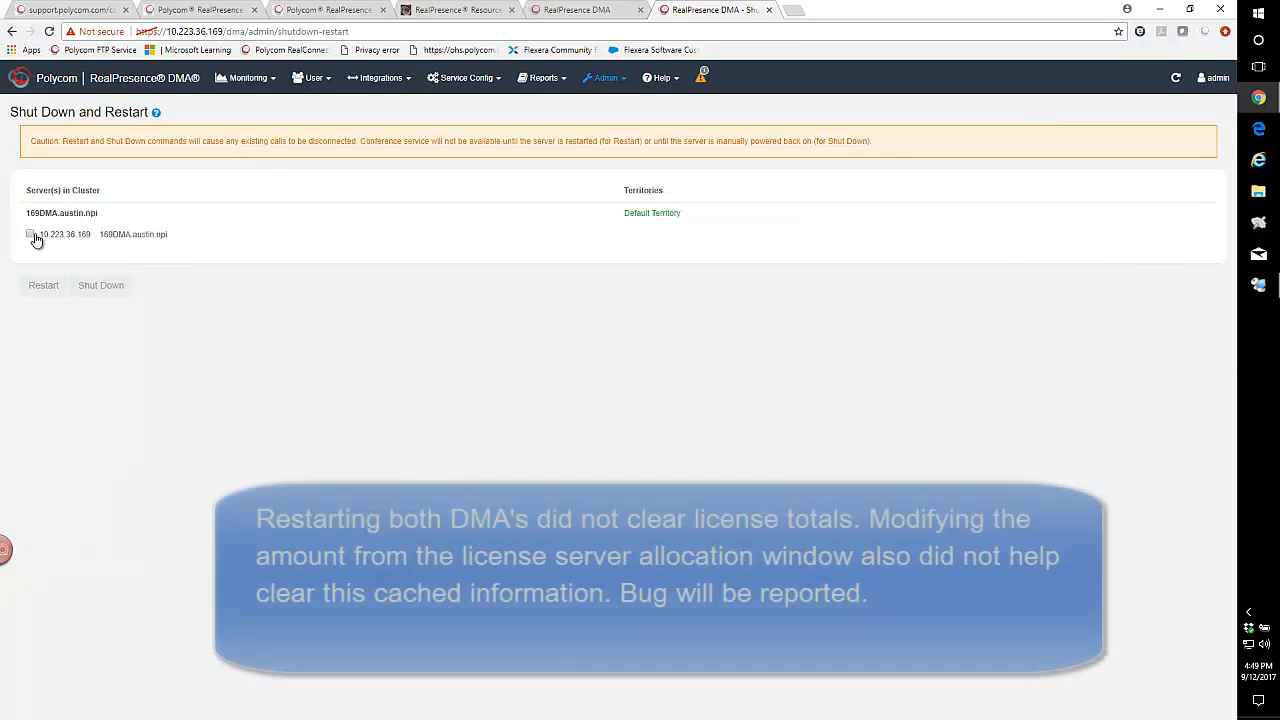
pyautogui.click(43, 285)
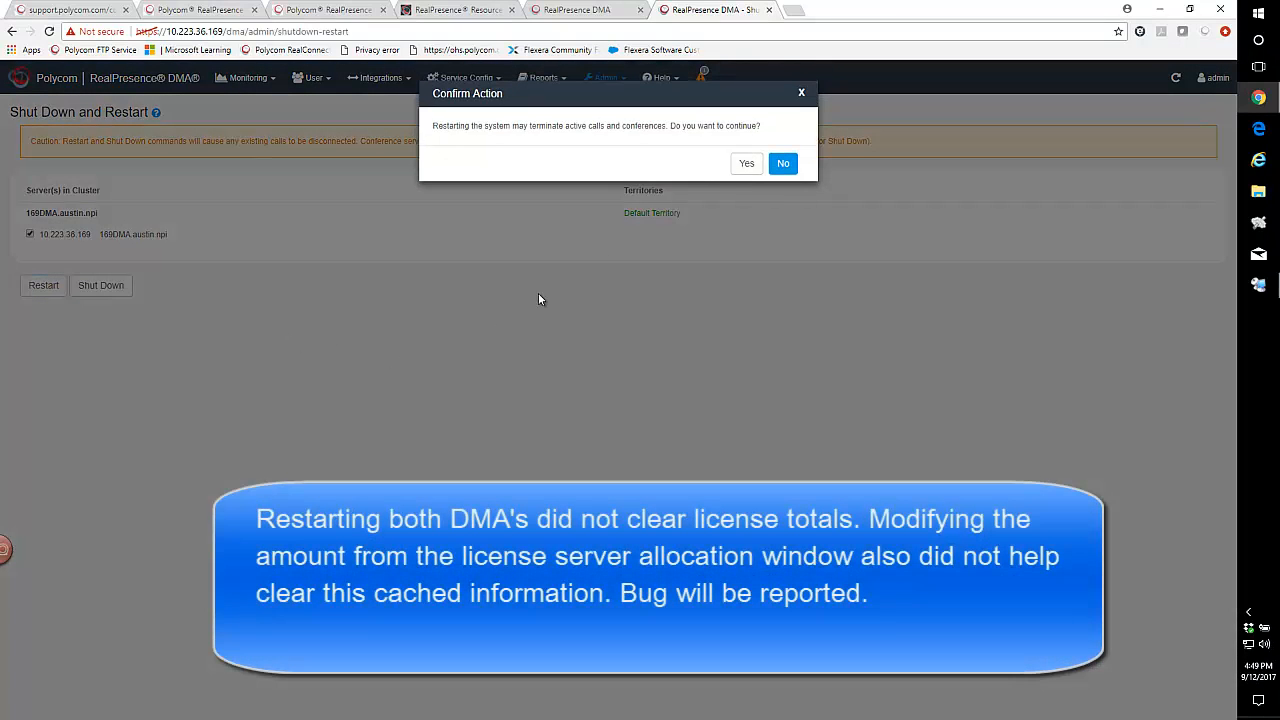
pyautogui.click(745, 164)
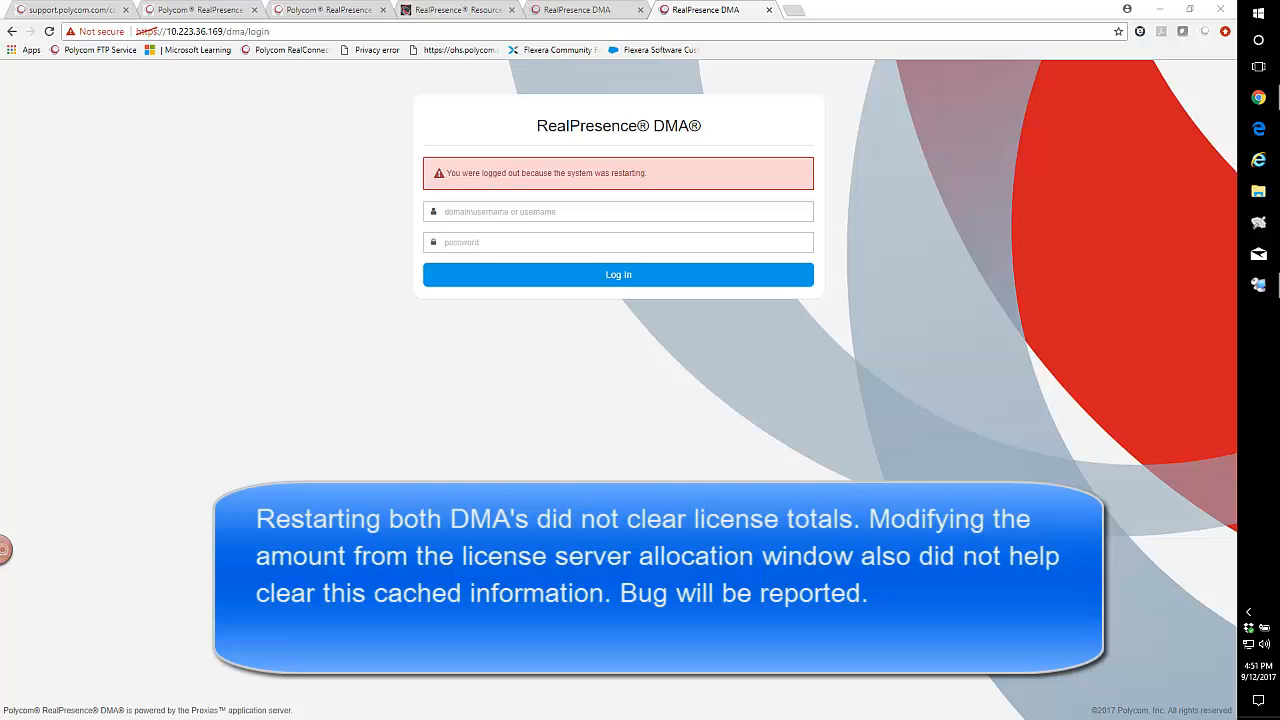
# In the Resource Manager, examine the license allocations of 168DMA and 169DMA, the network device instances and the current alerts.
pyautogui.click(432, 10)
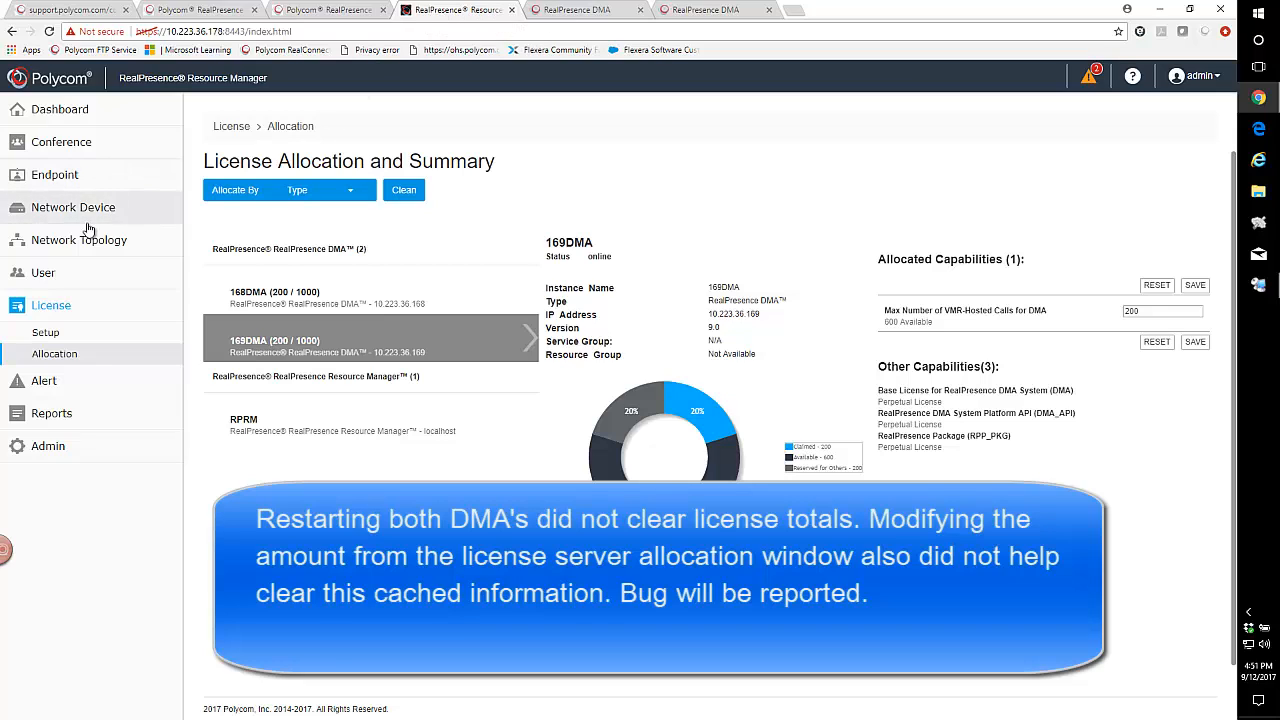
pyautogui.click(298, 294)
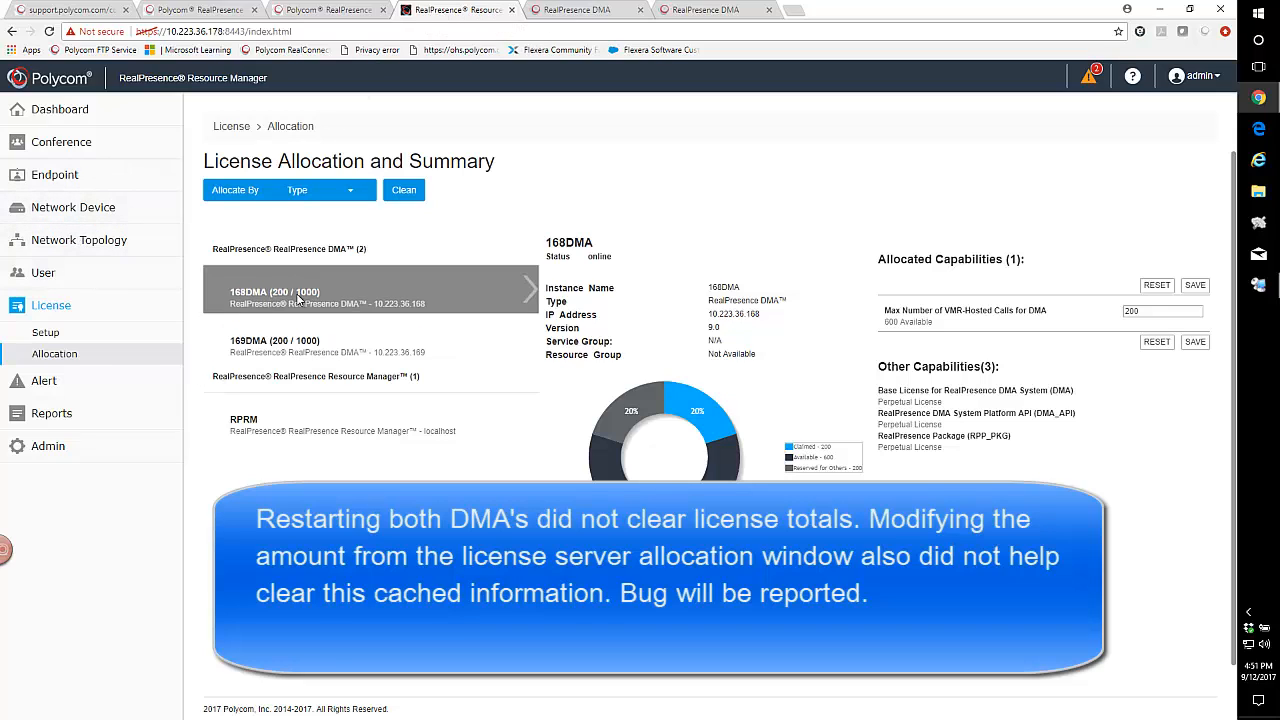
pyautogui.click(300, 343)
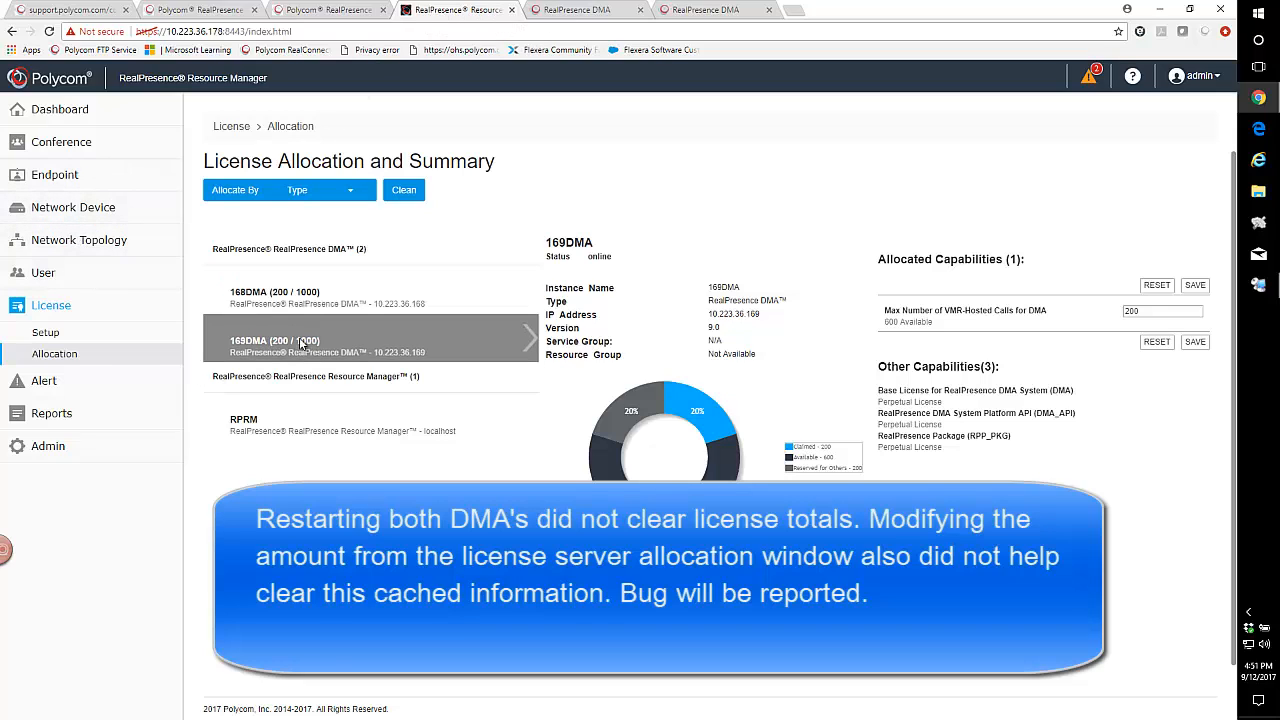
pyautogui.click(40, 207)
pyautogui.click(48, 233)
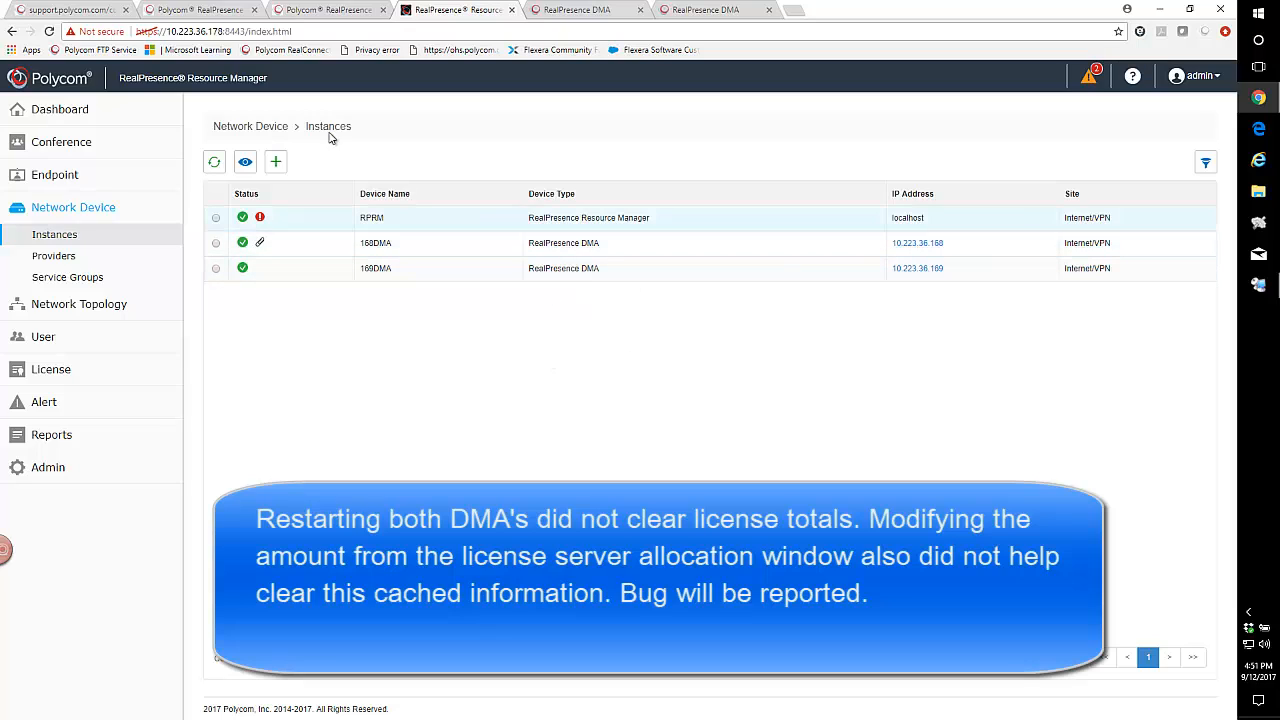
pyautogui.click(40, 405)
pyautogui.click(52, 430)
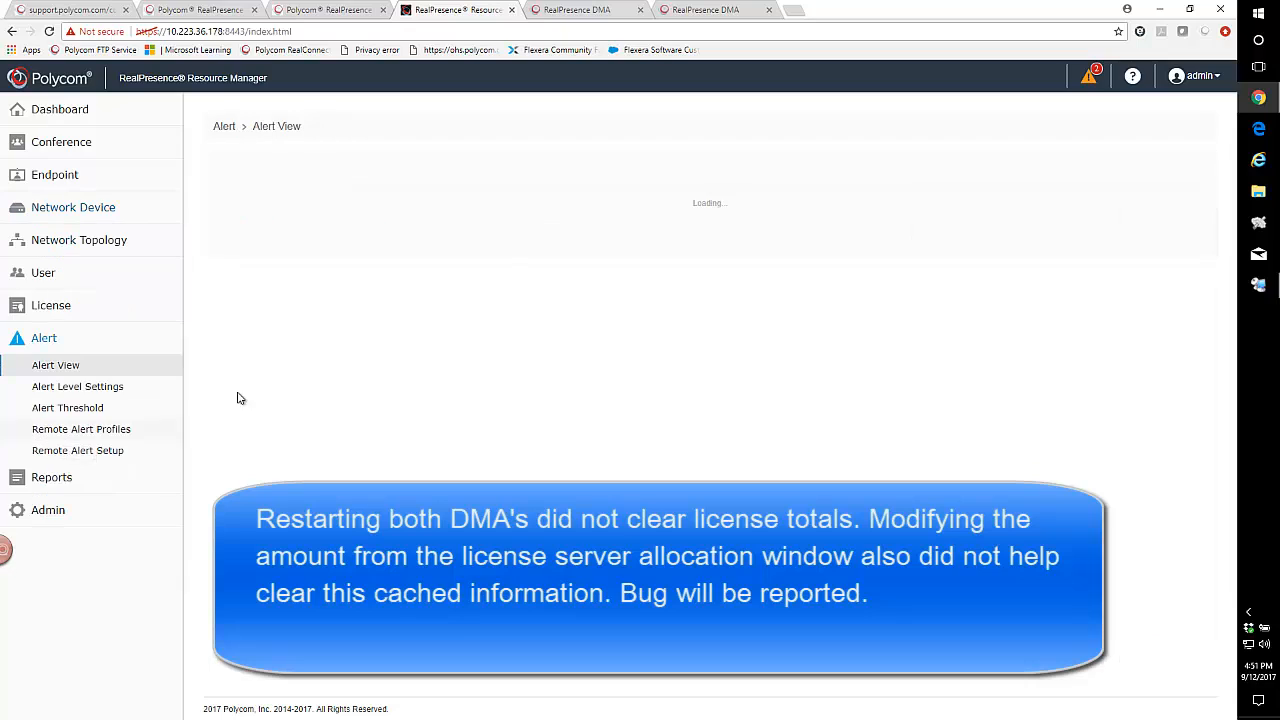
pyautogui.click(78, 343)
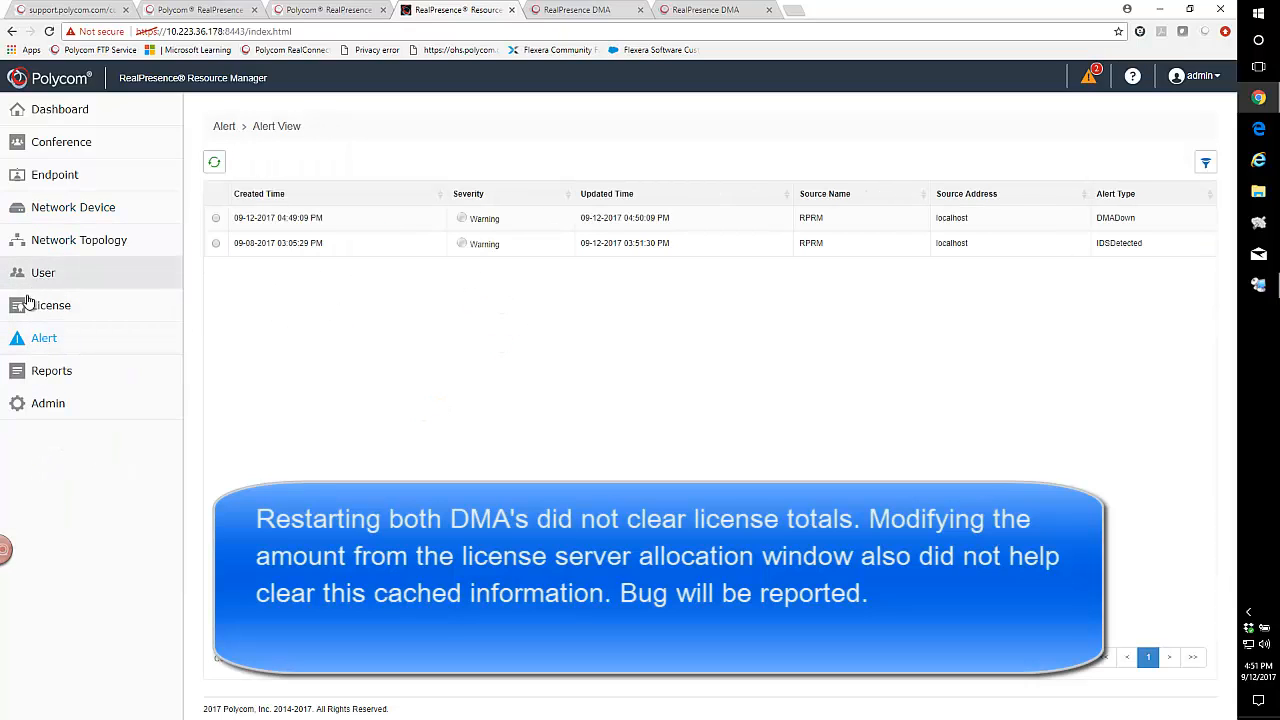
pyautogui.click(44, 310)
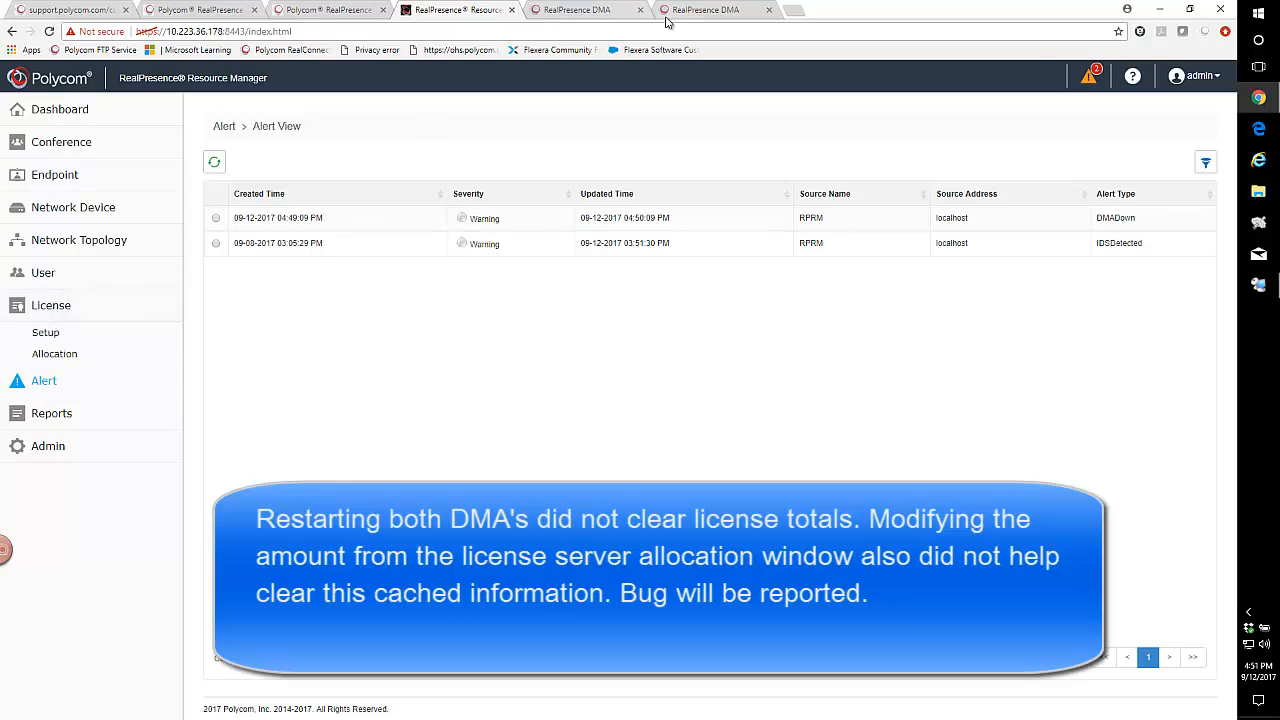
# Reload the 10.223.36.168 and 10.223.36.169 DMA login pages after the restarts.
pyautogui.click(580, 10)
pyautogui.click(330, 31)
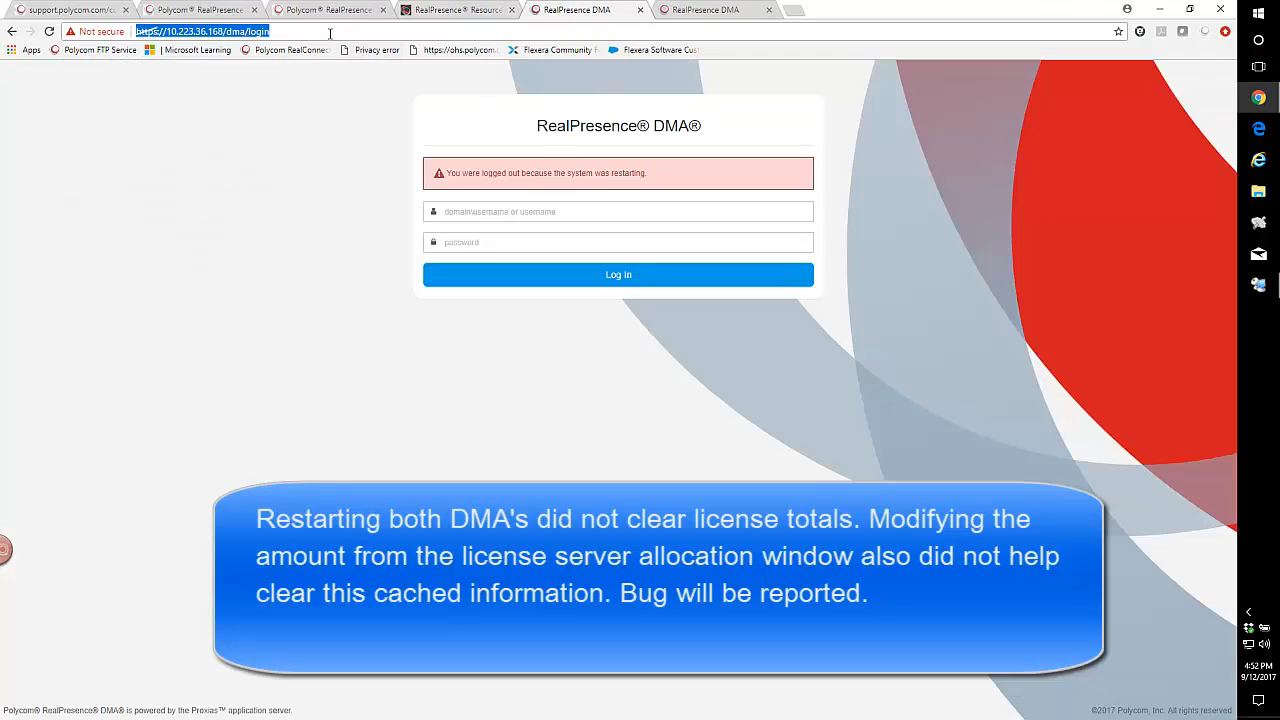
pyautogui.press('Return')
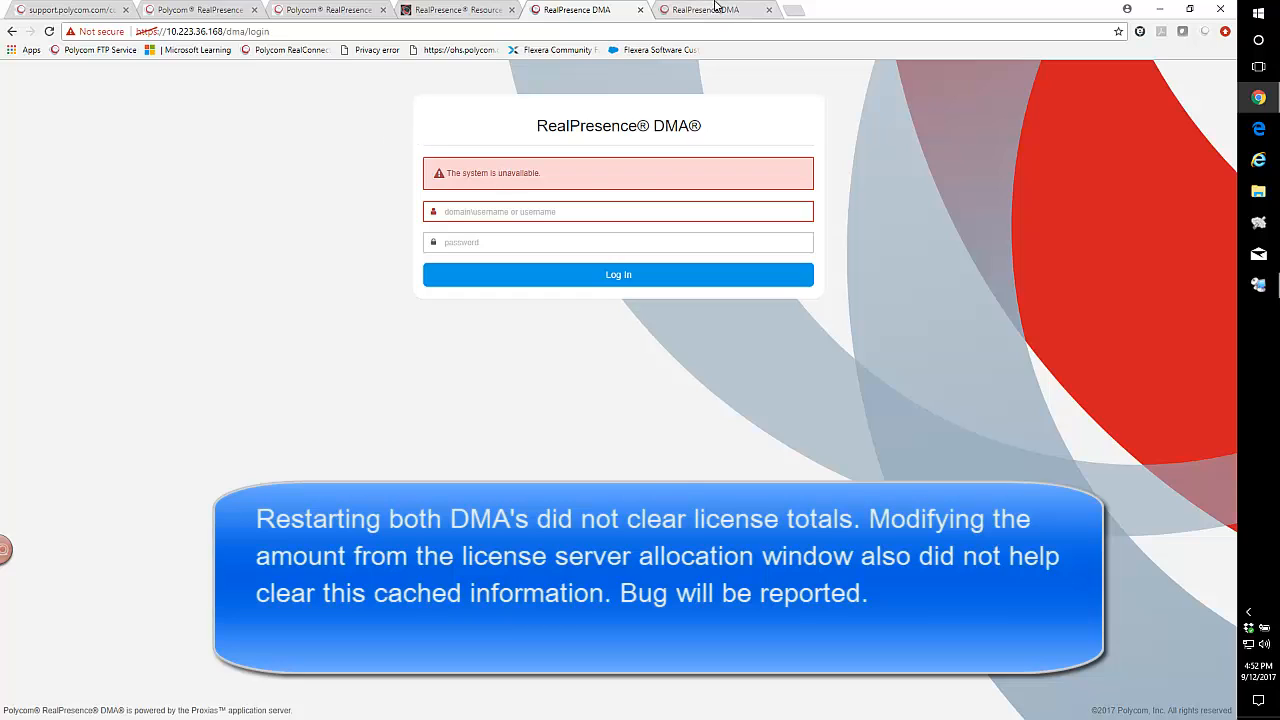
pyautogui.click(715, 8)
pyautogui.click(630, 31)
pyautogui.press('Return')
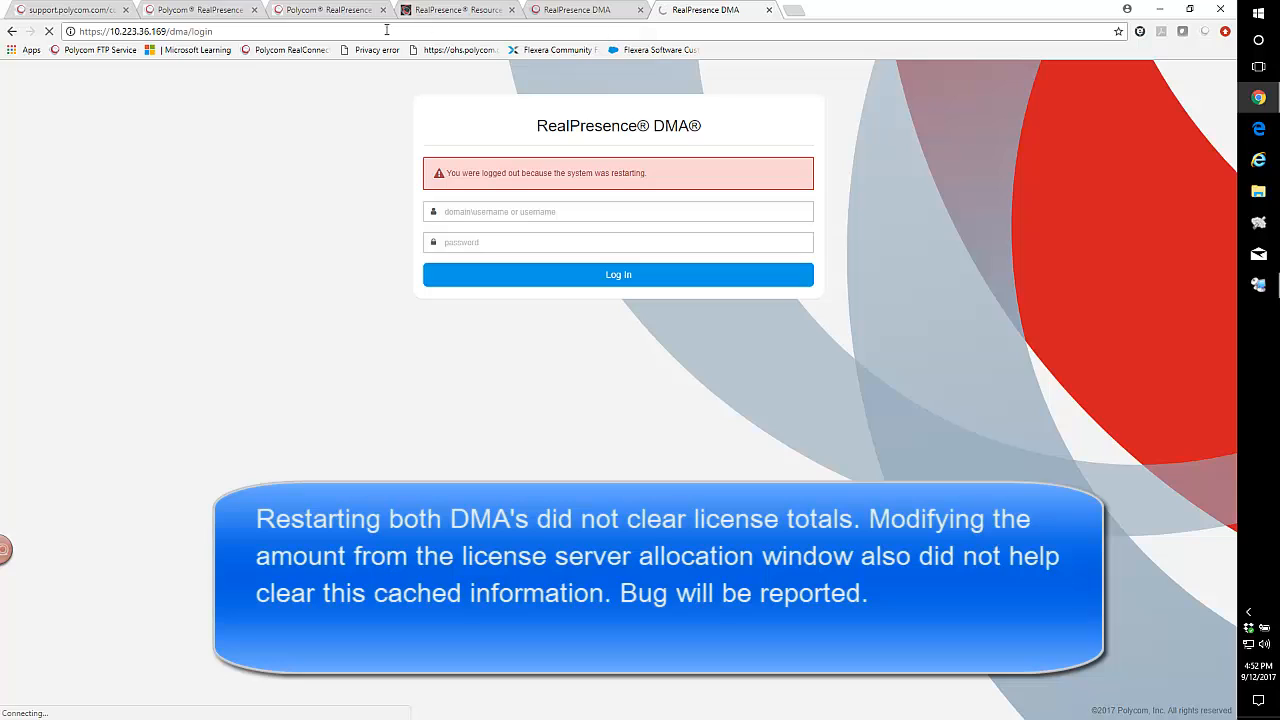
pyautogui.click(570, 12)
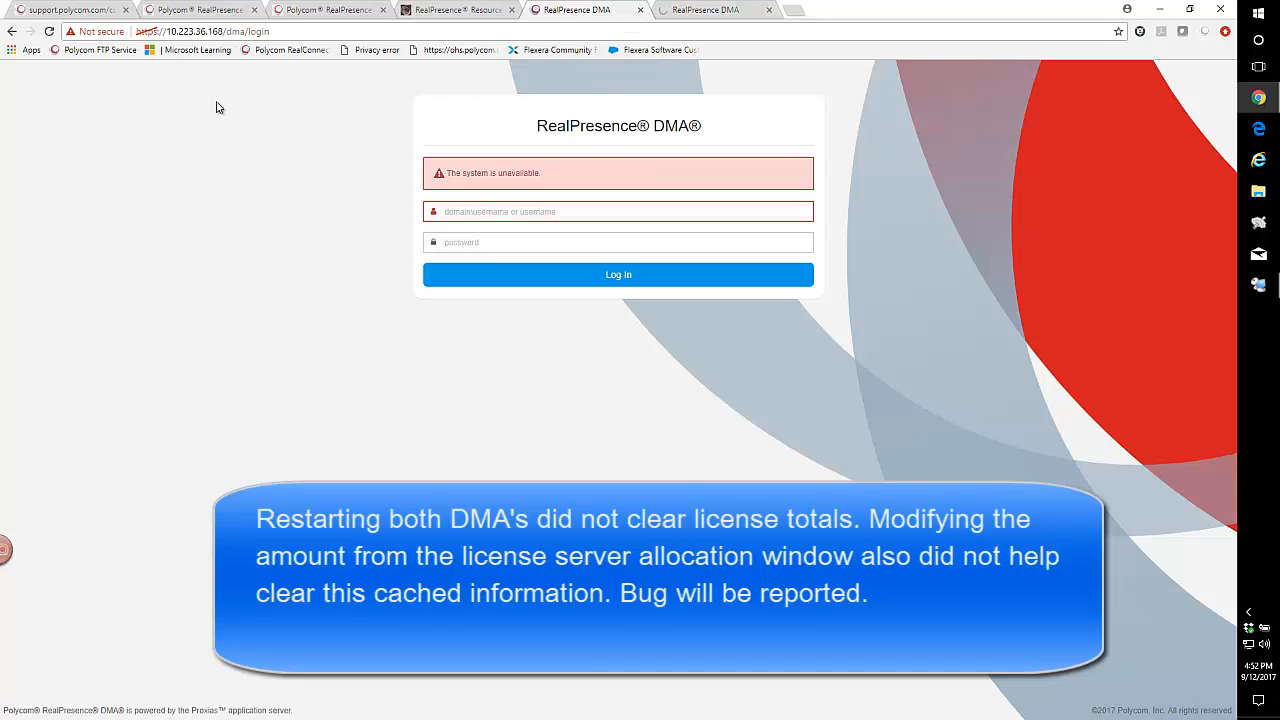
pyautogui.click(279, 33)
pyautogui.press('Return')
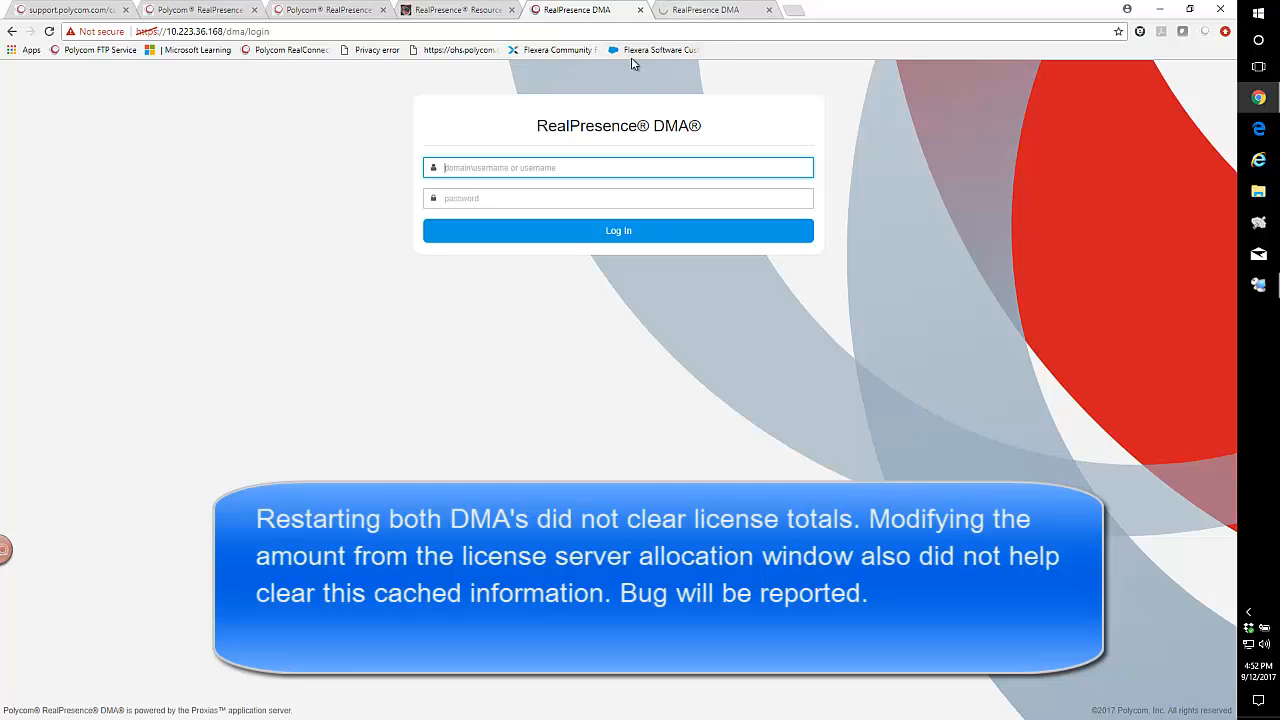
pyautogui.click(689, 12)
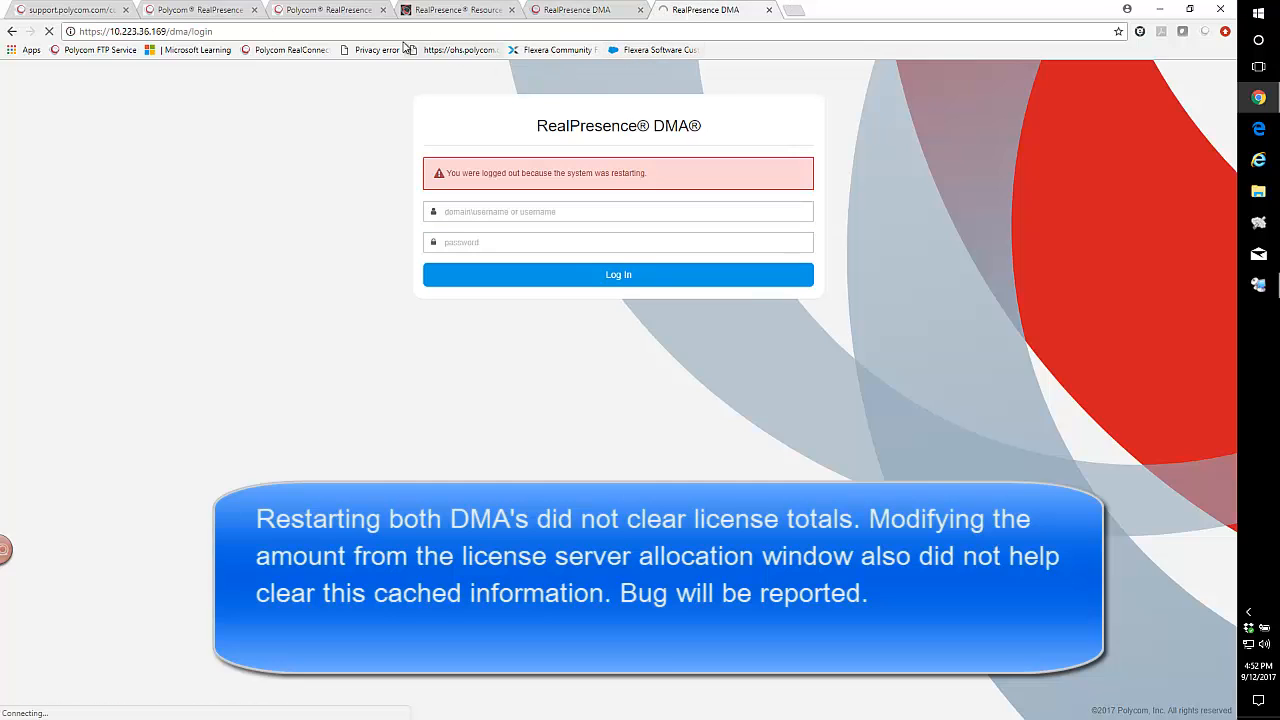
pyautogui.click(344, 37)
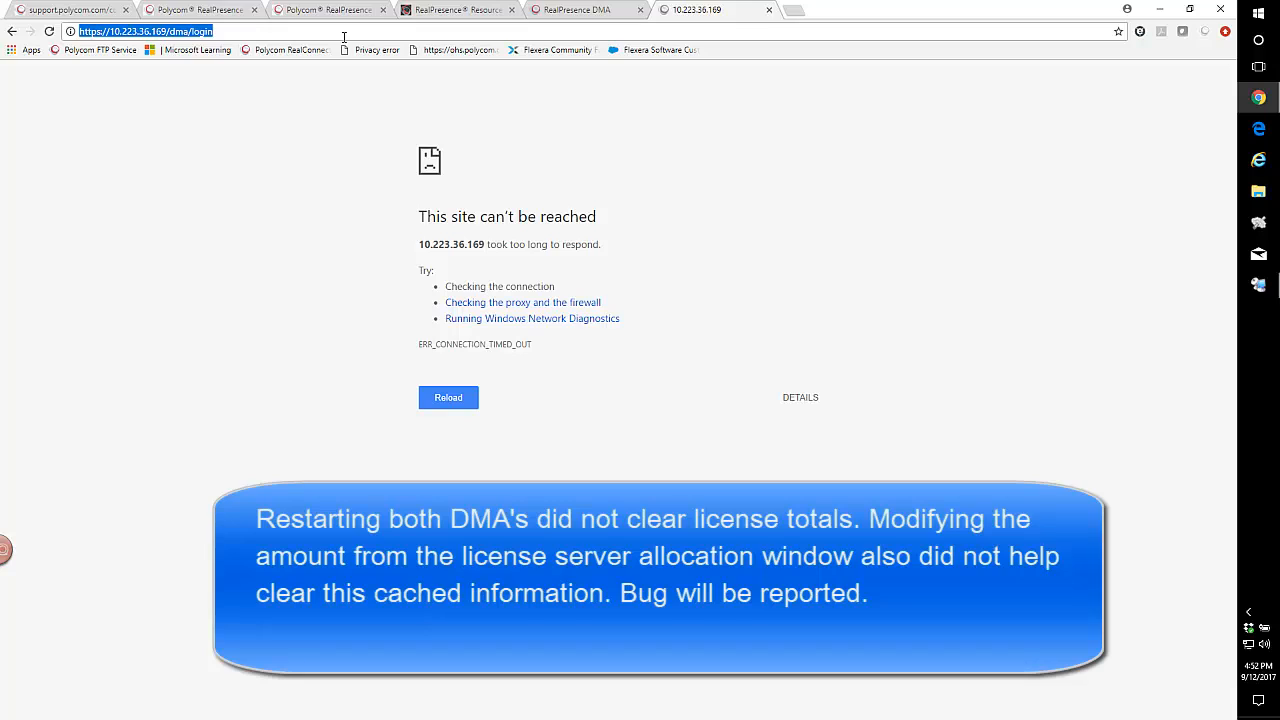
pyautogui.press('Return')
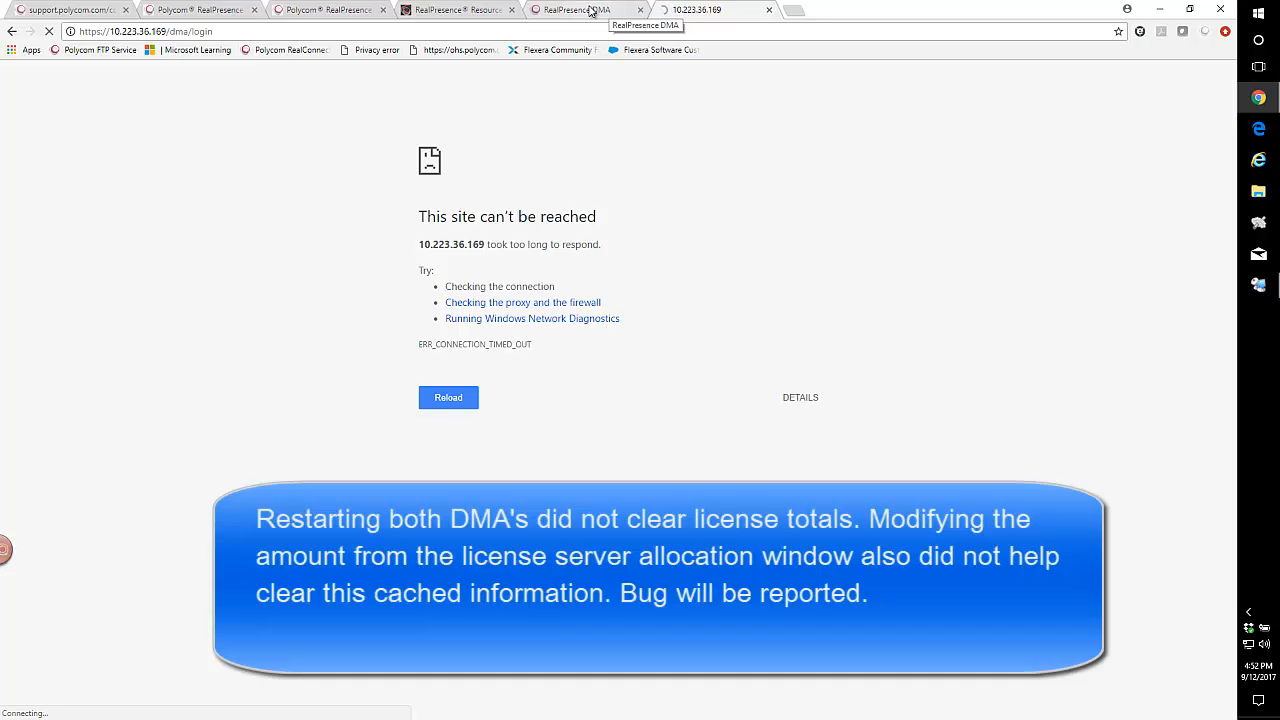
# Log in to the DMA at 10.223.36.168 as admin with the account password.
pyautogui.click(591, 10)
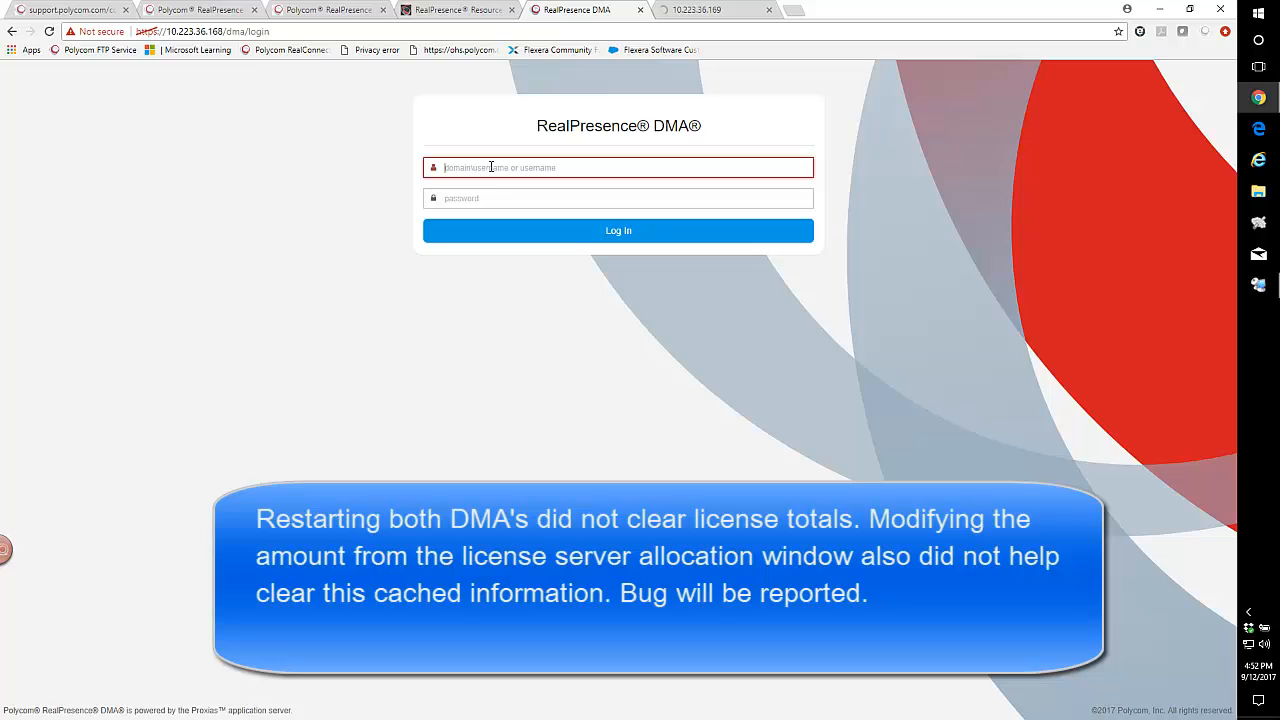
pyautogui.write('admin')
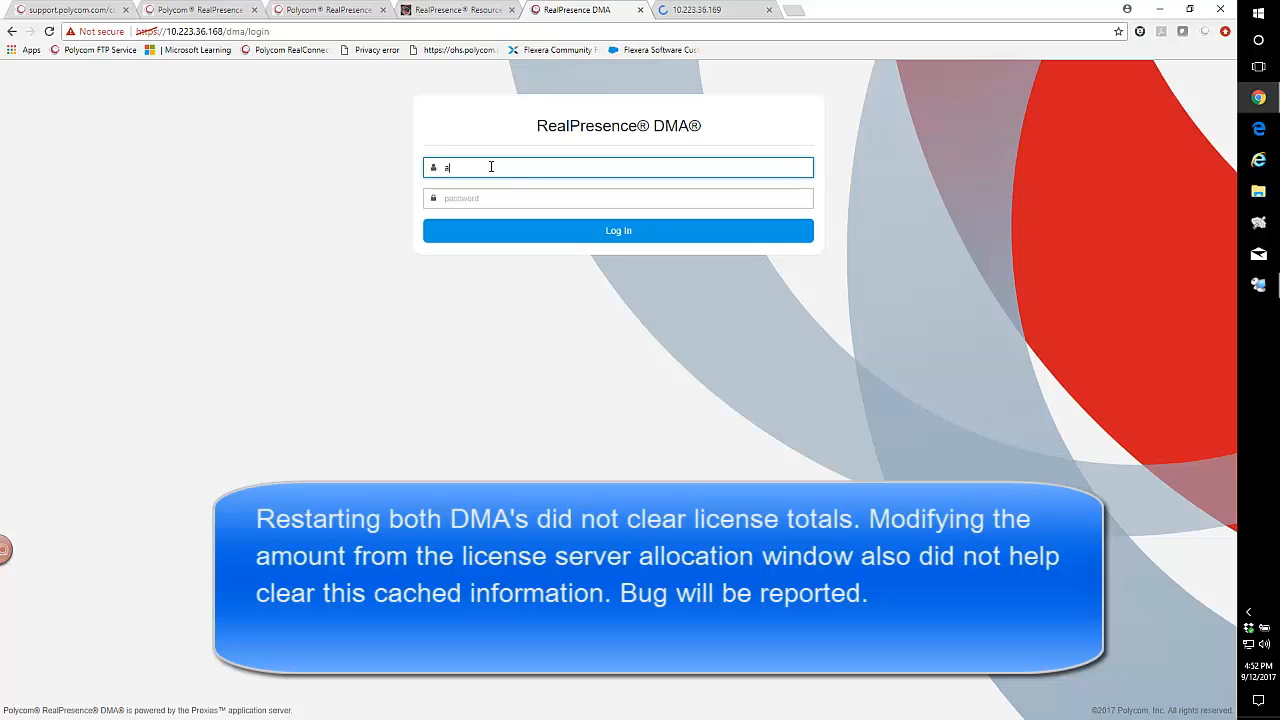
pyautogui.press('Tab')
pyautogui.write('a')
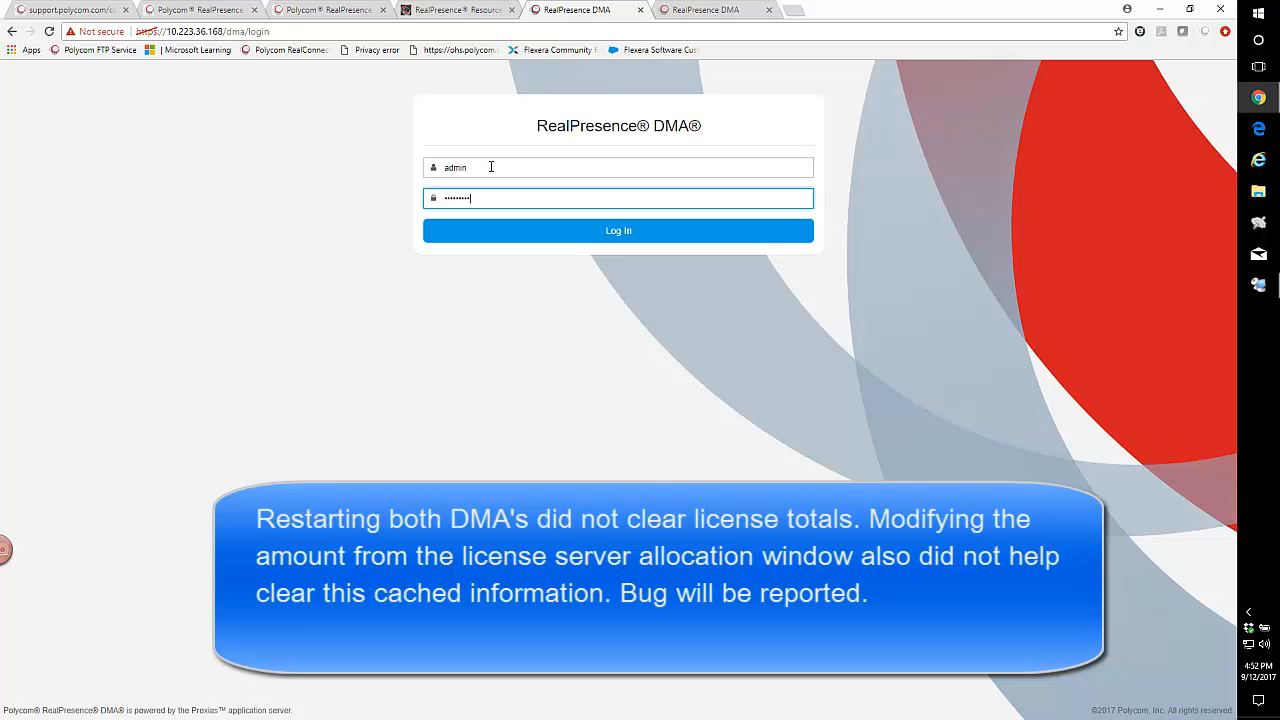
pyautogui.click(606, 231)
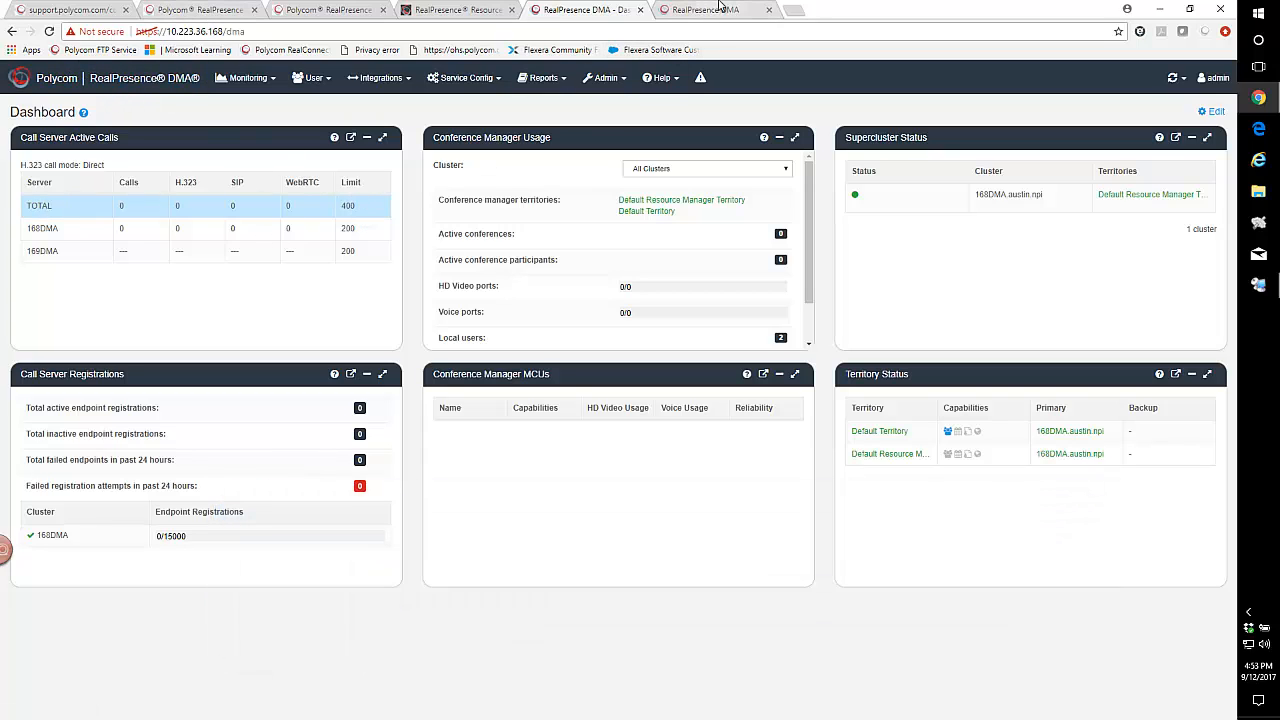
# Log in to the DMA at 10.223.36.169 as admin with the account password.
pyautogui.click(719, 9)
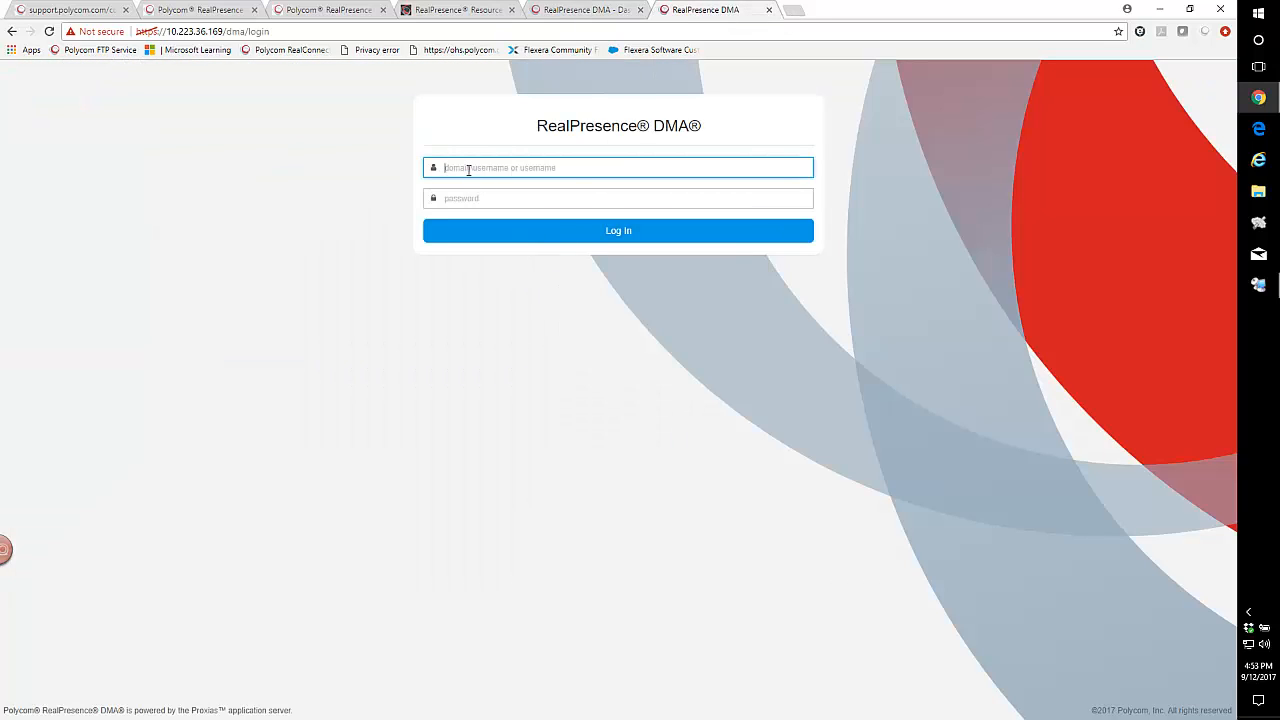
pyautogui.write('admin')
pyautogui.press('Tab')
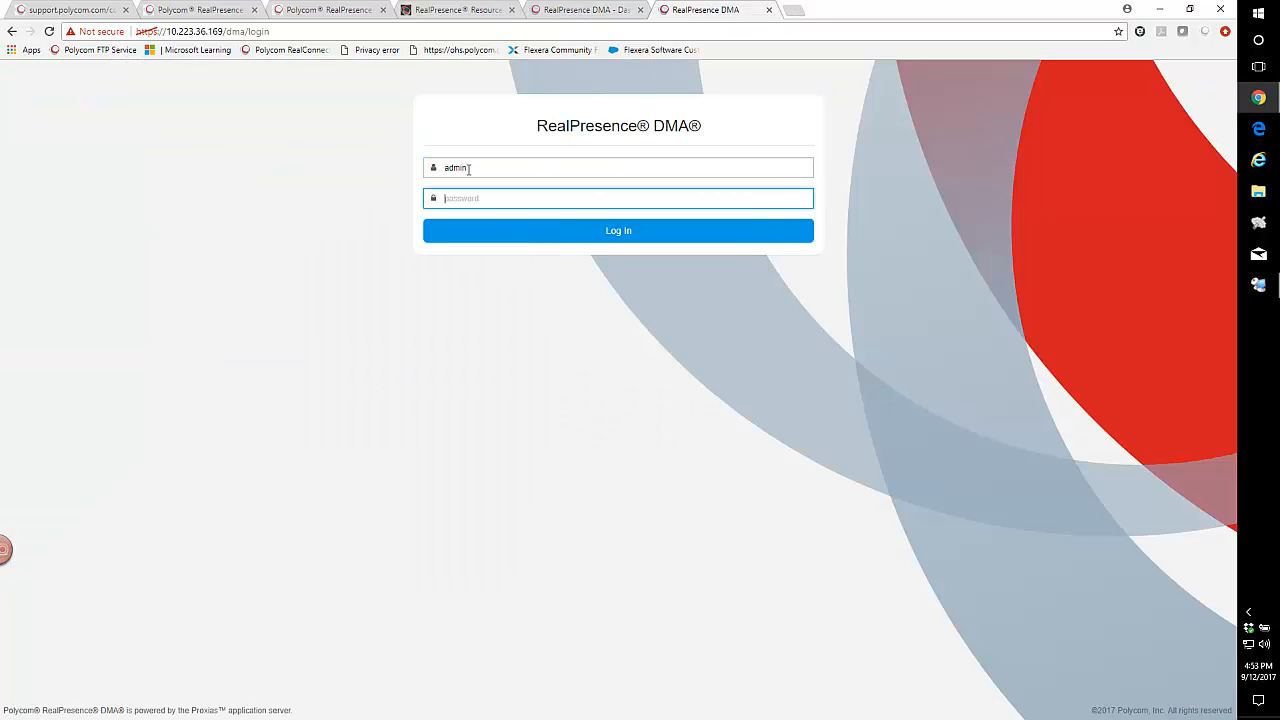
pyautogui.write('ad')
pyautogui.click(605, 232)
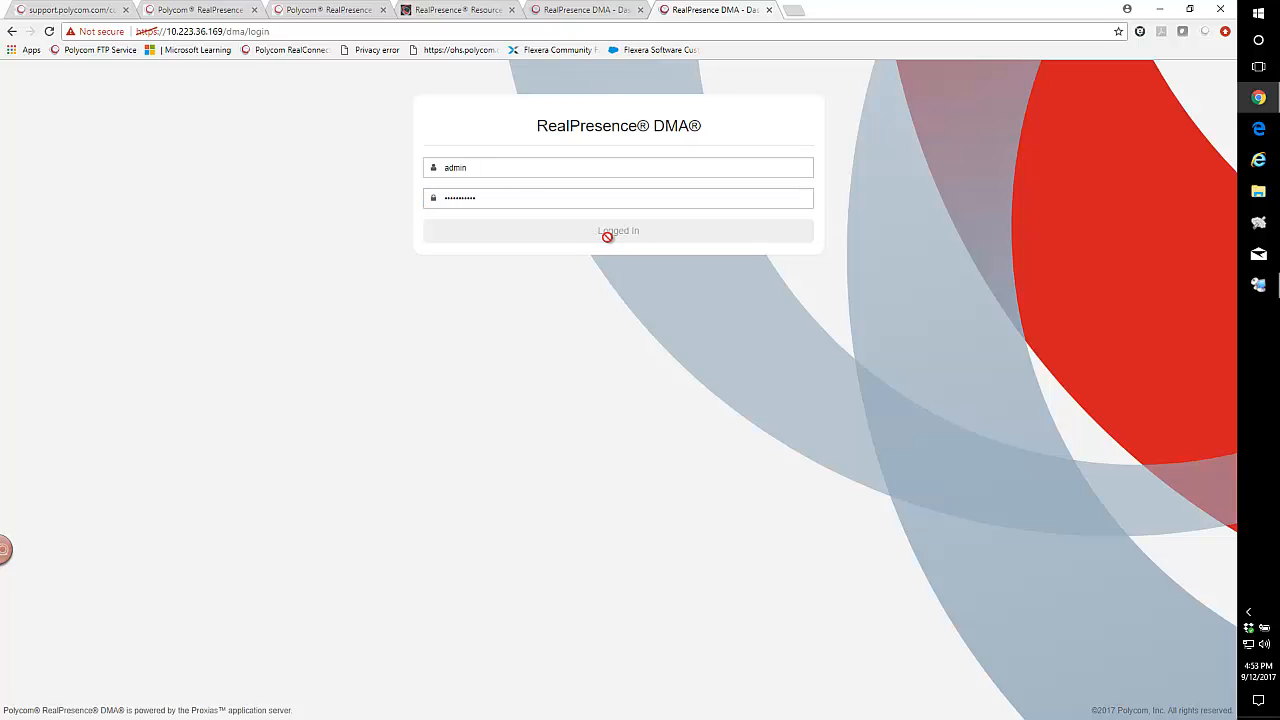